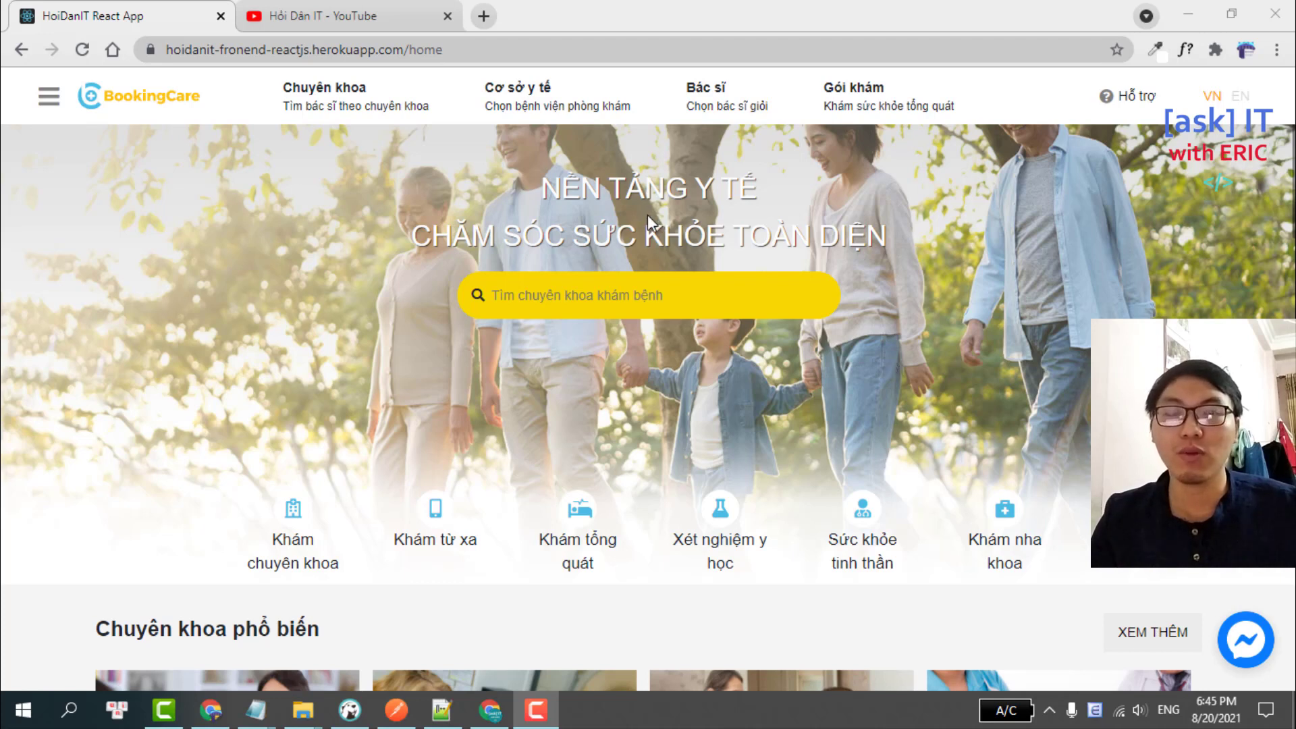
Highlight the deployed site's web address and scroll through the BookingCare home page.
{"action": "left_click", "coordinate": [484, 49]}
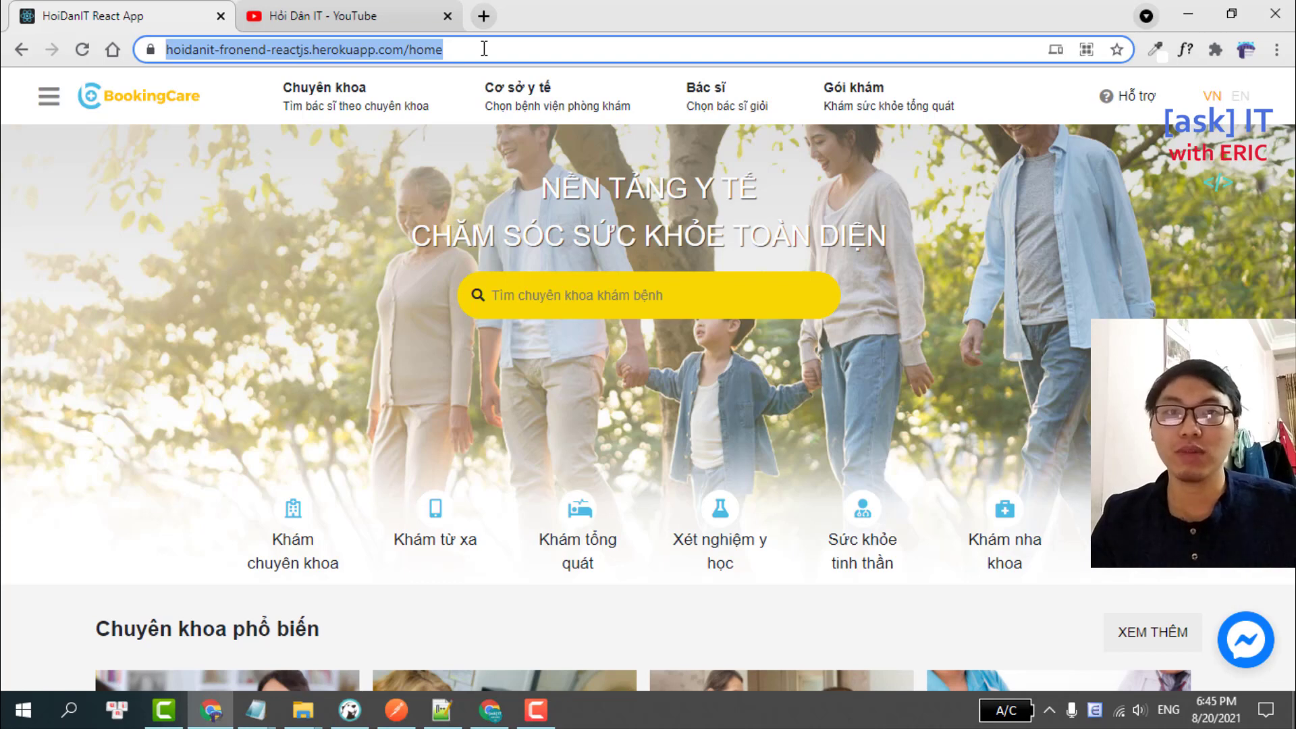
{"action": "left_click", "coordinate": [451, 225]}
{"action": "scroll", "coordinate": [451, 226], "scroll_direction": "down", "scroll_amount": 4}
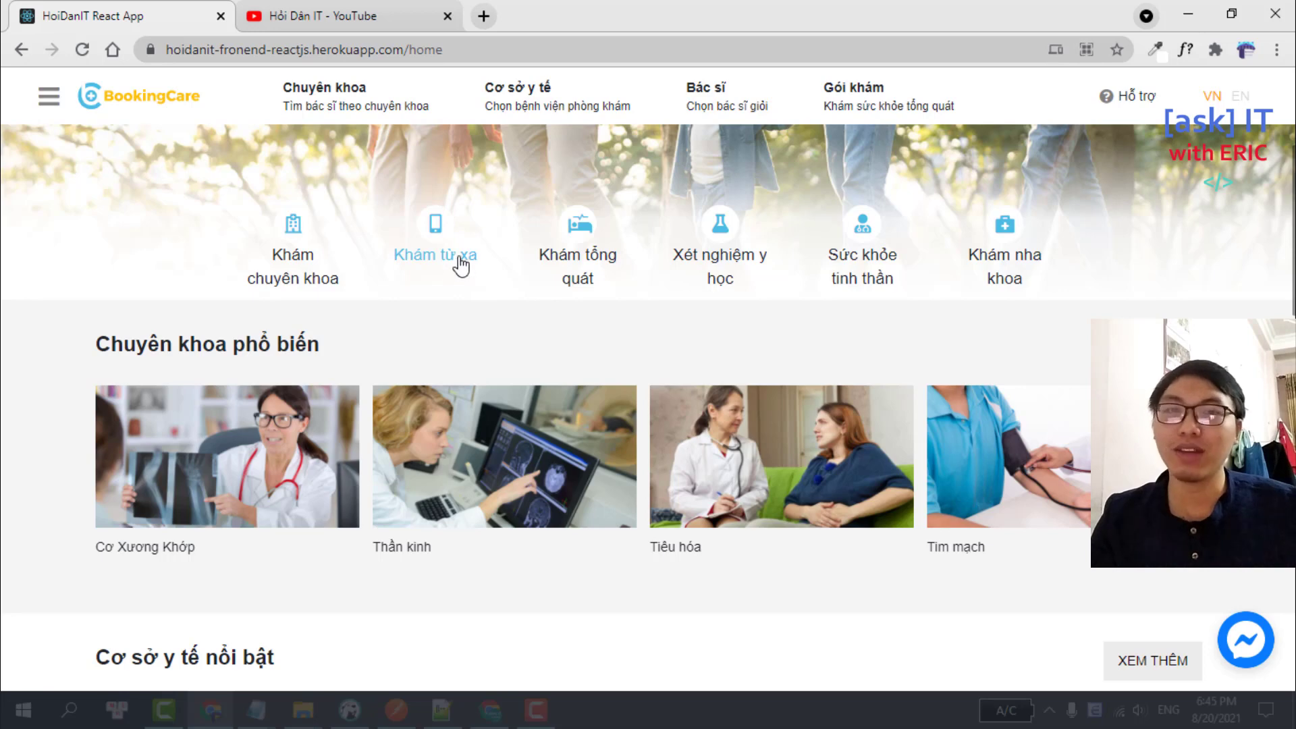
{"action": "scroll", "coordinate": [305, 260], "scroll_direction": "up", "scroll_amount": 4}
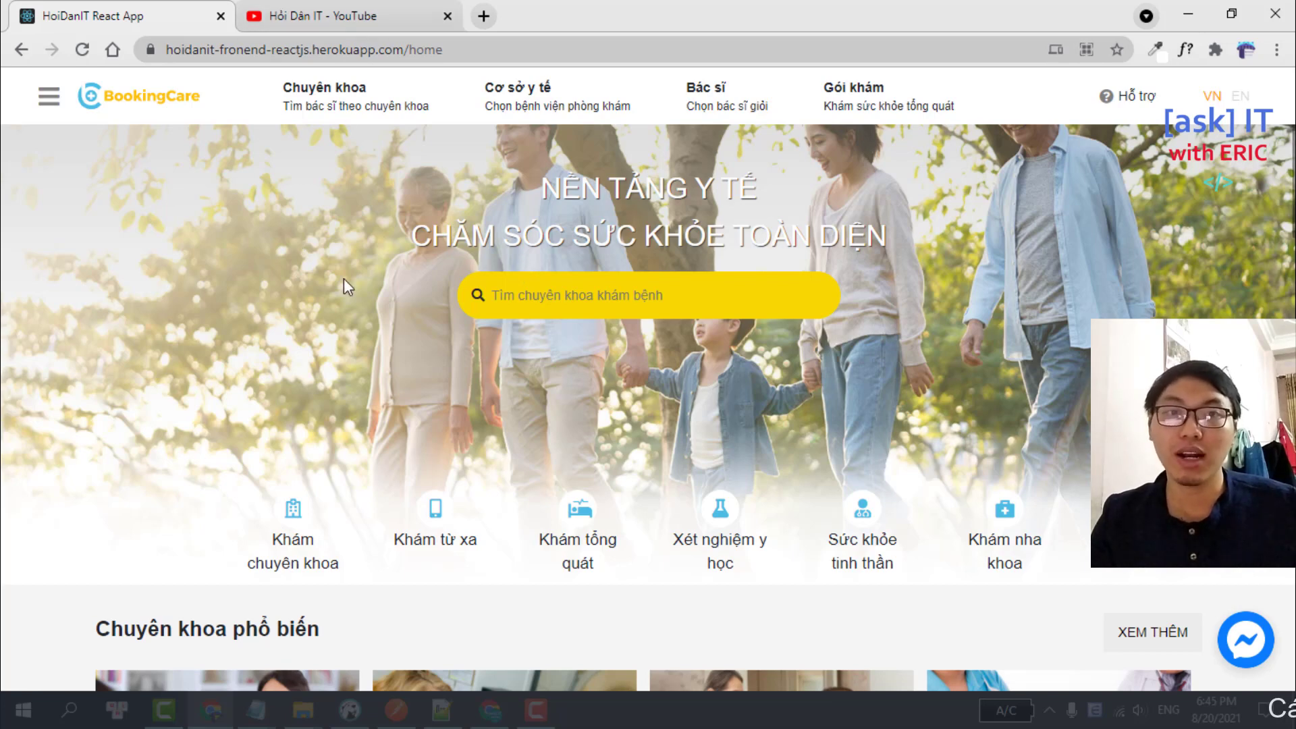
{"action": "scroll", "coordinate": [426, 310], "scroll_direction": "down", "scroll_amount": 1}
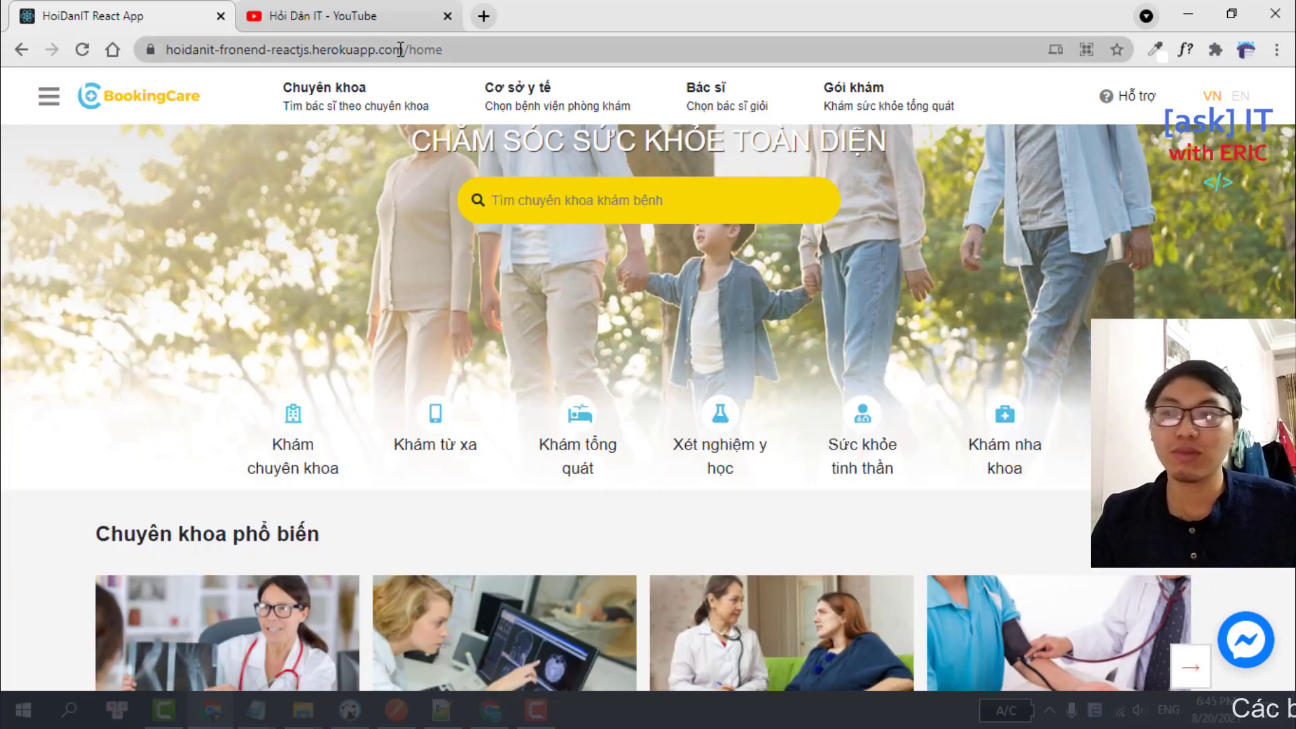
{"action": "left_click", "coordinate": [413, 50]}
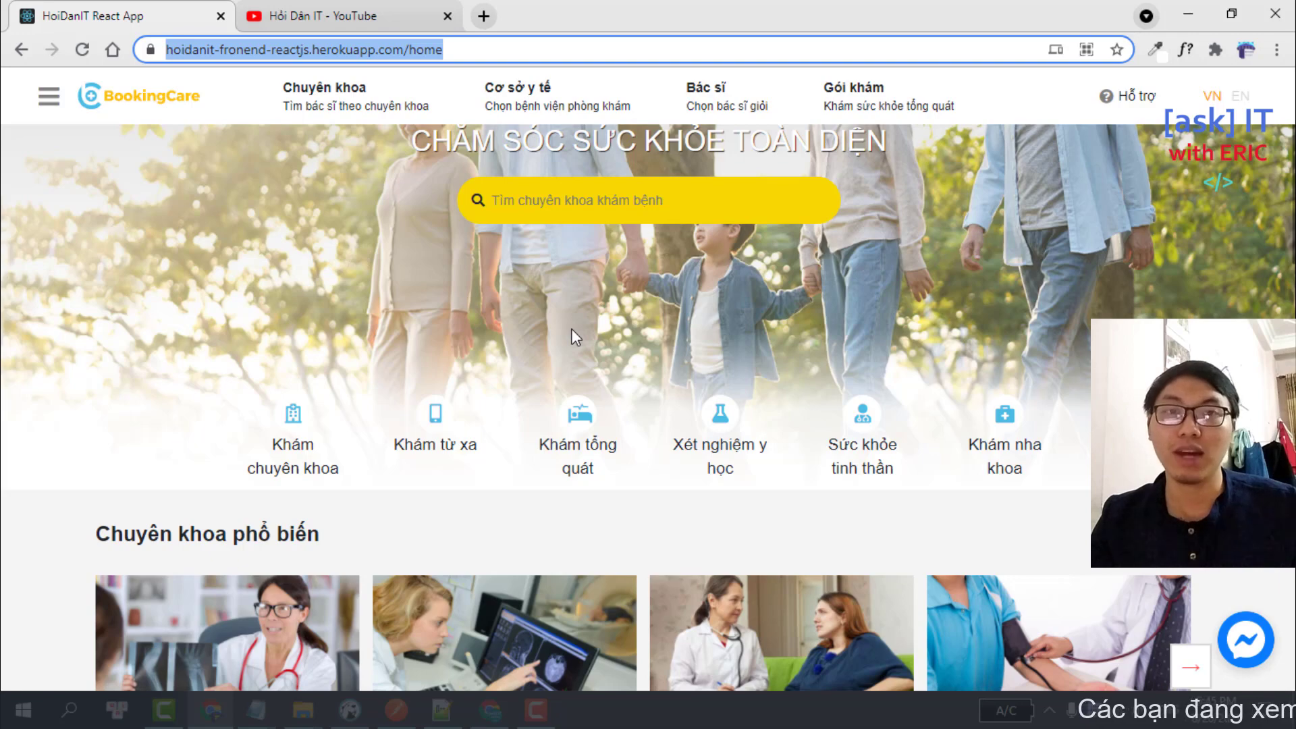
{"action": "scroll", "coordinate": [595, 346], "scroll_direction": "down", "scroll_amount": 5}
{"action": "scroll", "coordinate": [609, 367], "scroll_direction": "down", "scroll_amount": 5}
{"action": "scroll", "coordinate": [610, 367], "scroll_direction": "down", "scroll_amount": 5}
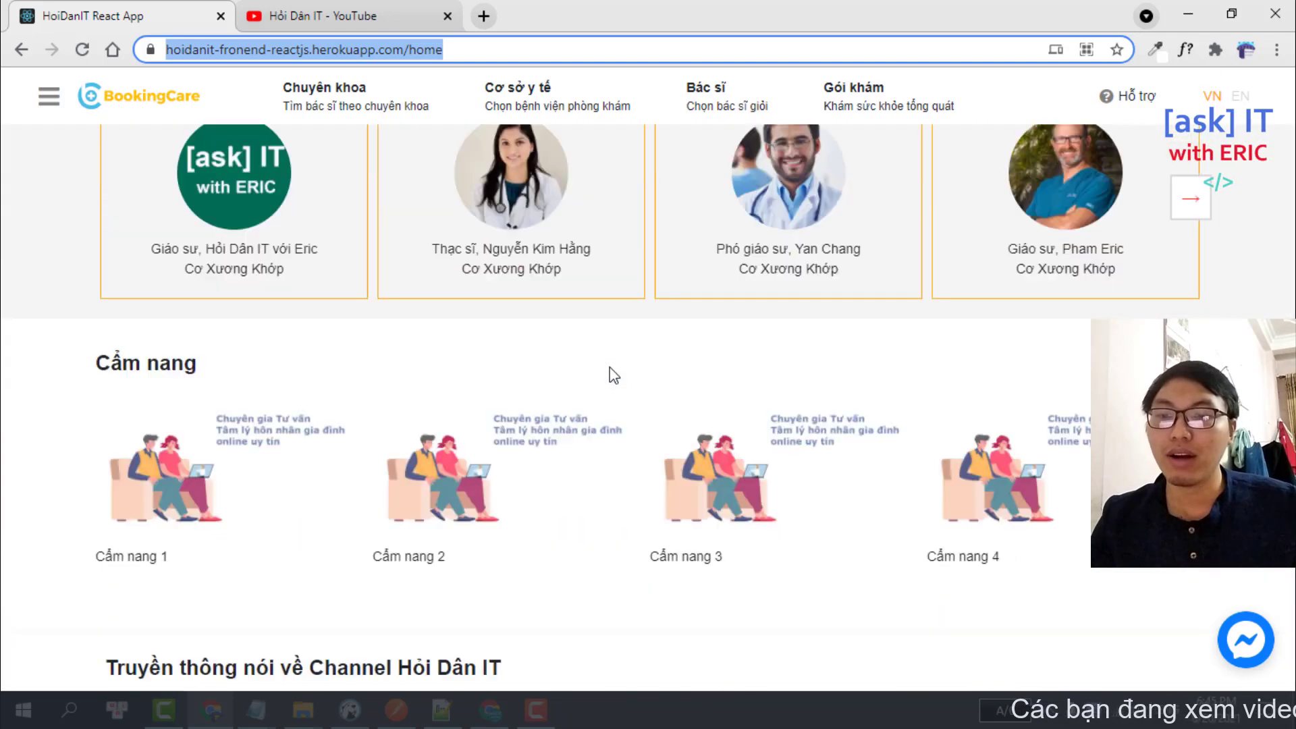
{"action": "scroll", "coordinate": [610, 367], "scroll_direction": "down", "scroll_amount": 7}
{"action": "scroll", "coordinate": [609, 367], "scroll_direction": "up", "scroll_amount": 9}
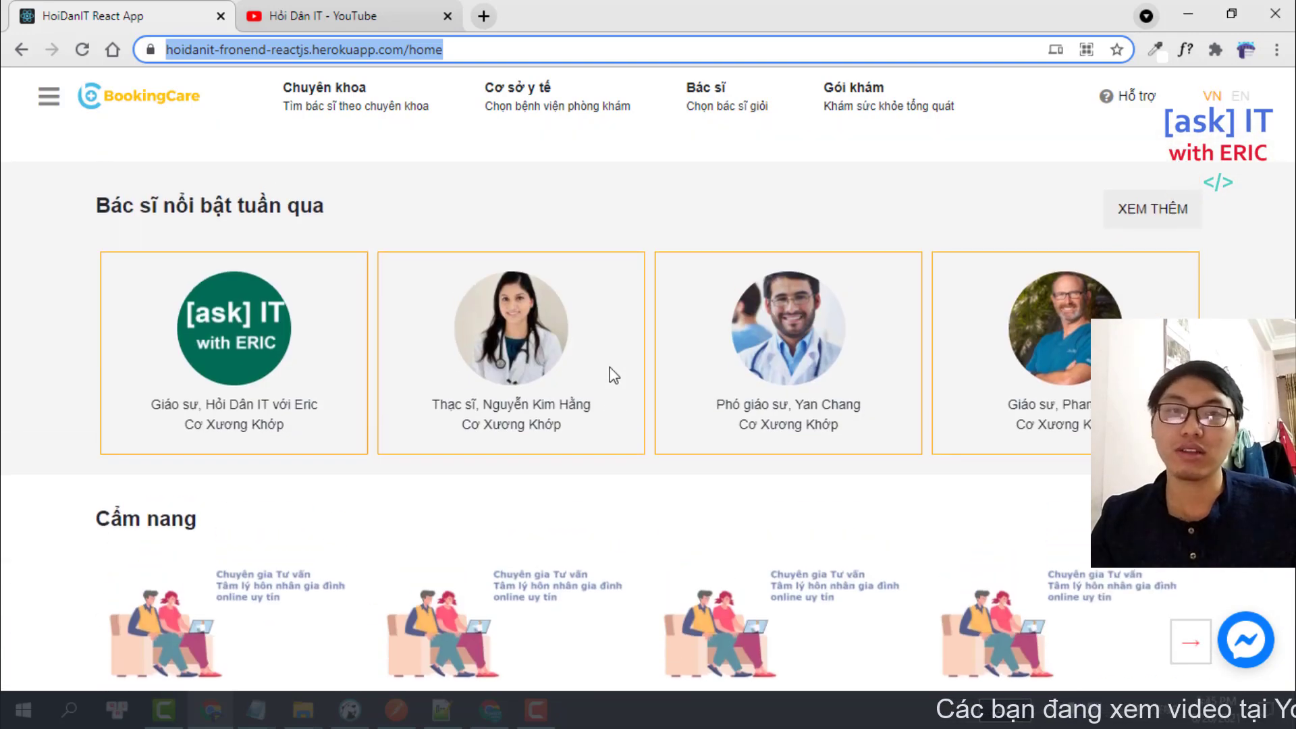
{"action": "scroll", "coordinate": [610, 376], "scroll_direction": "up", "scroll_amount": 2}
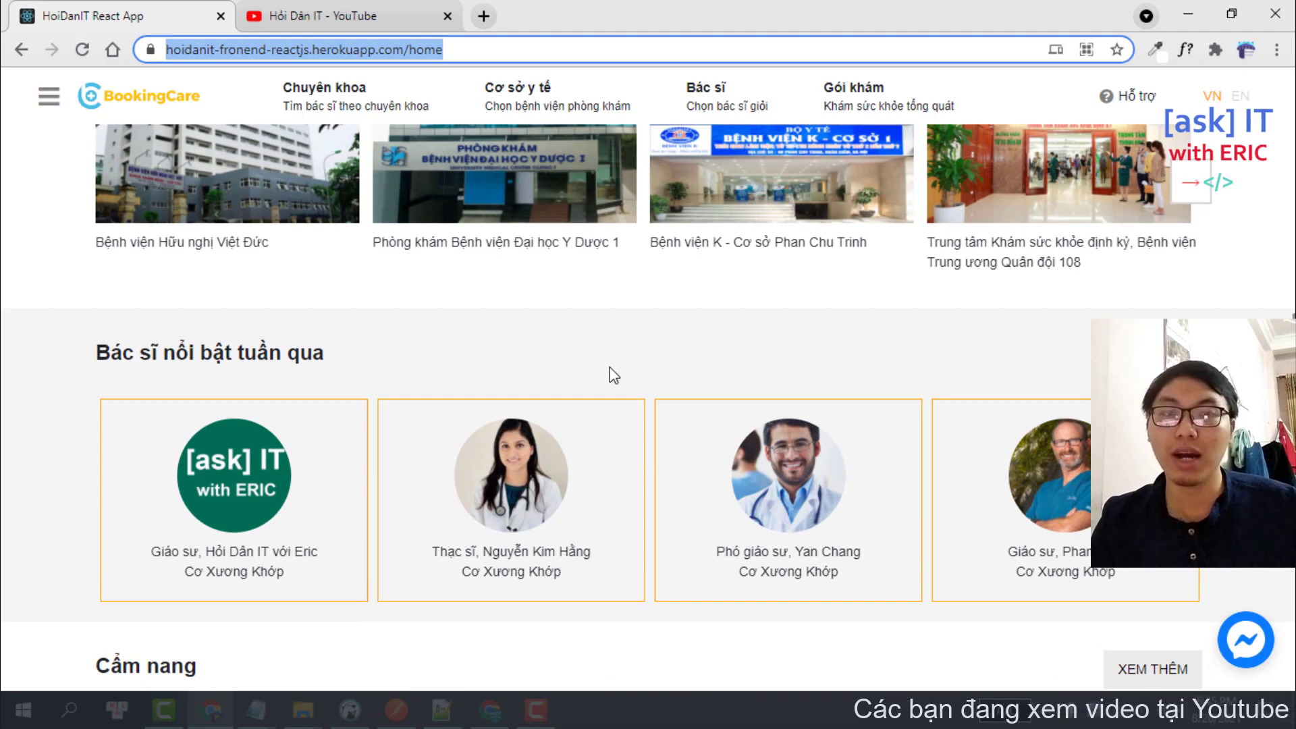
{"action": "scroll", "coordinate": [610, 367], "scroll_direction": "up", "scroll_amount": 6}
{"action": "scroll", "coordinate": [587, 367], "scroll_direction": "up", "scroll_amount": 7}
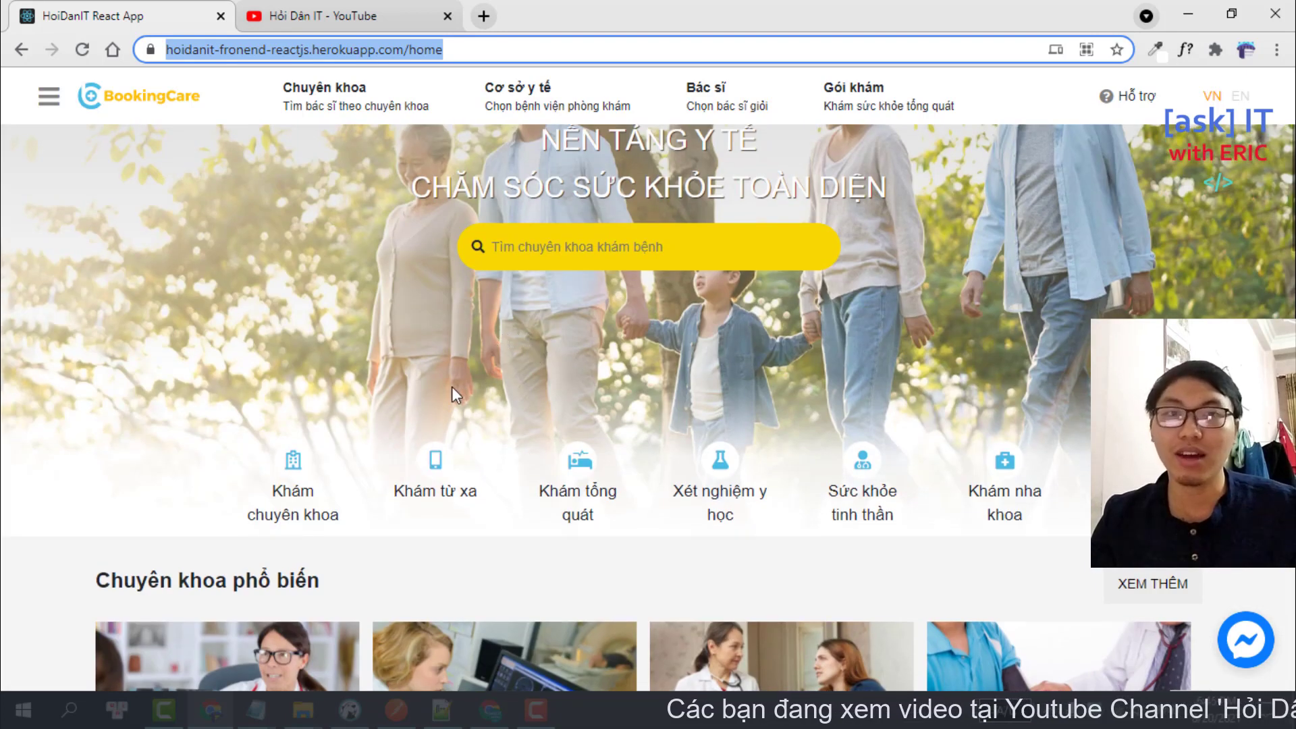
Inspect the page's network requests, showing the get-specialty request's backend Request URL and GET method.
{"action": "right_click", "coordinate": [383, 374]}
{"action": "left_click", "coordinate": [426, 361]}
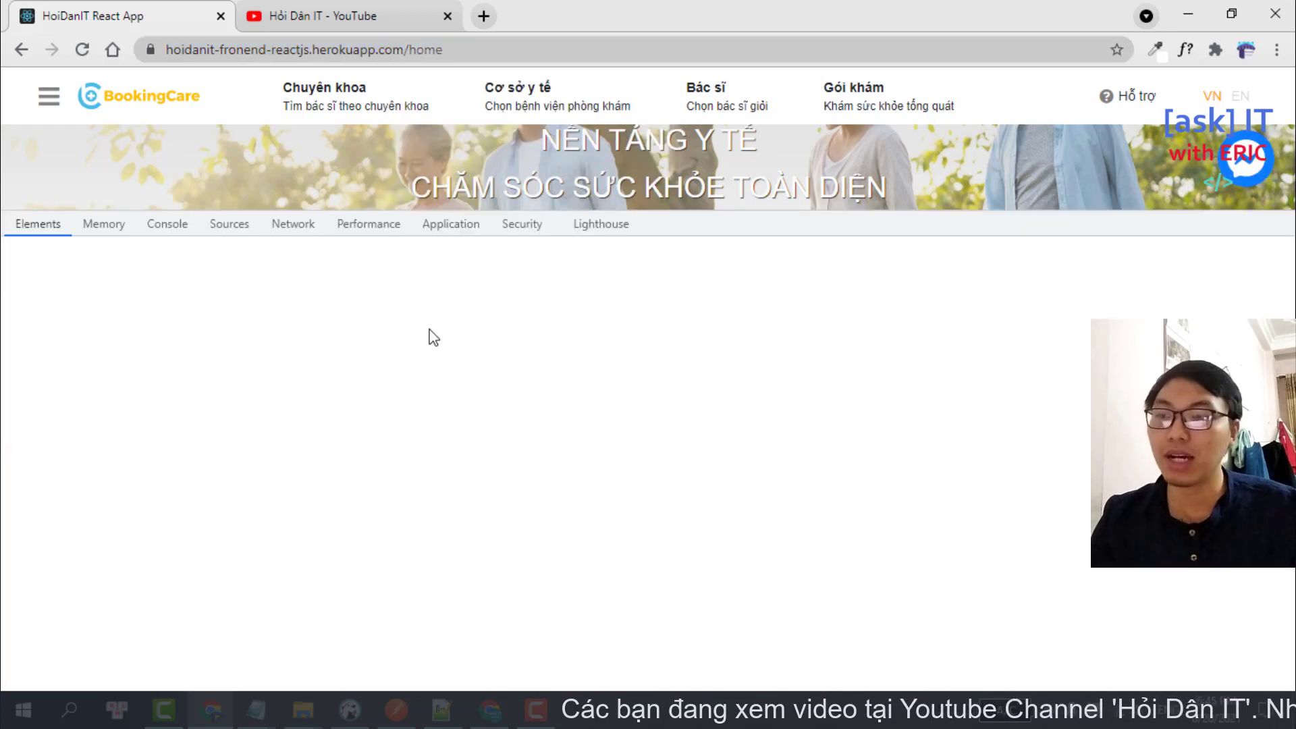
{"action": "left_click", "coordinate": [365, 230]}
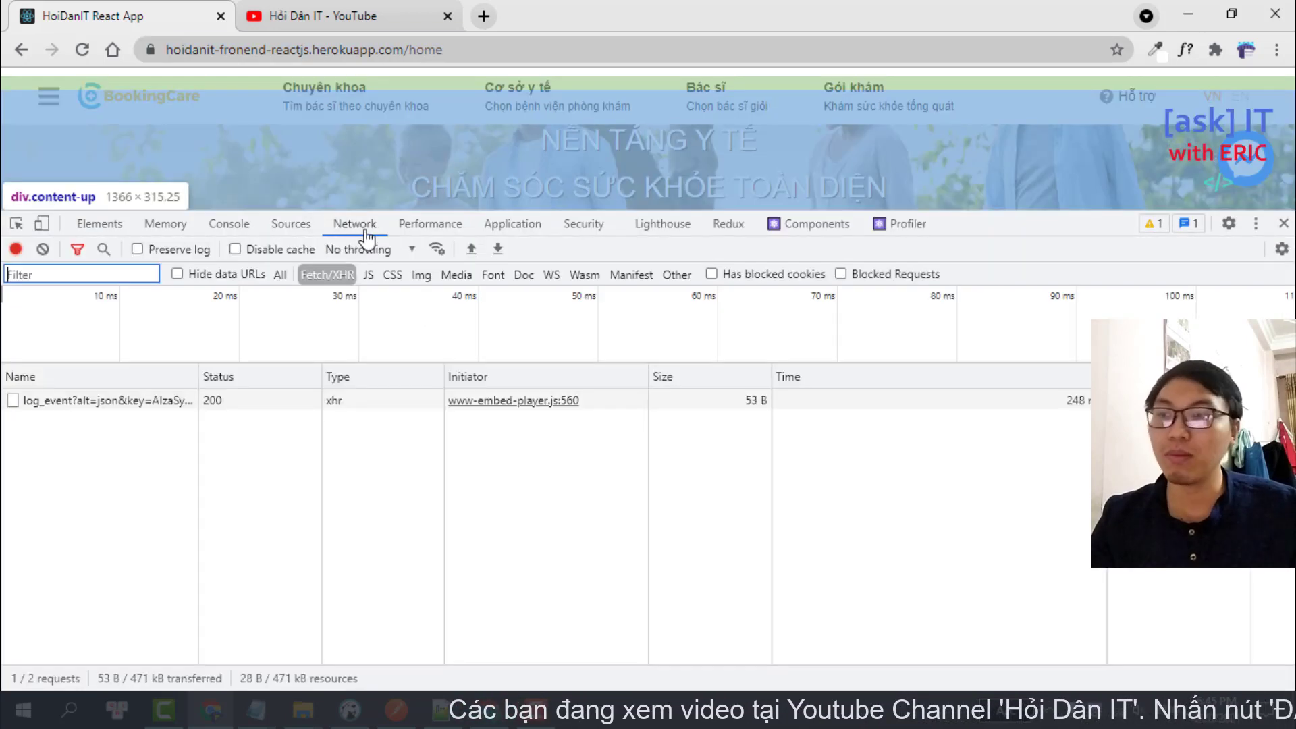
{"action": "left_click", "coordinate": [82, 49]}
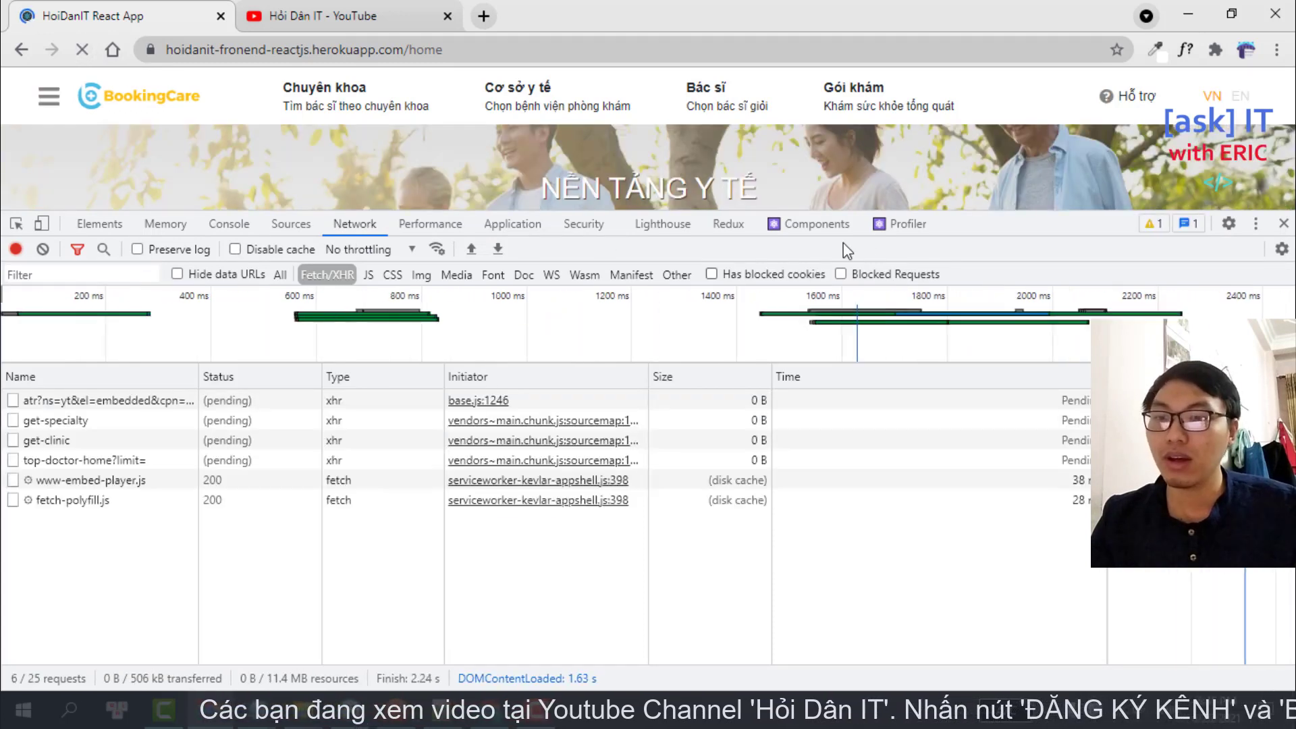
{"action": "left_click", "coordinate": [59, 421]}
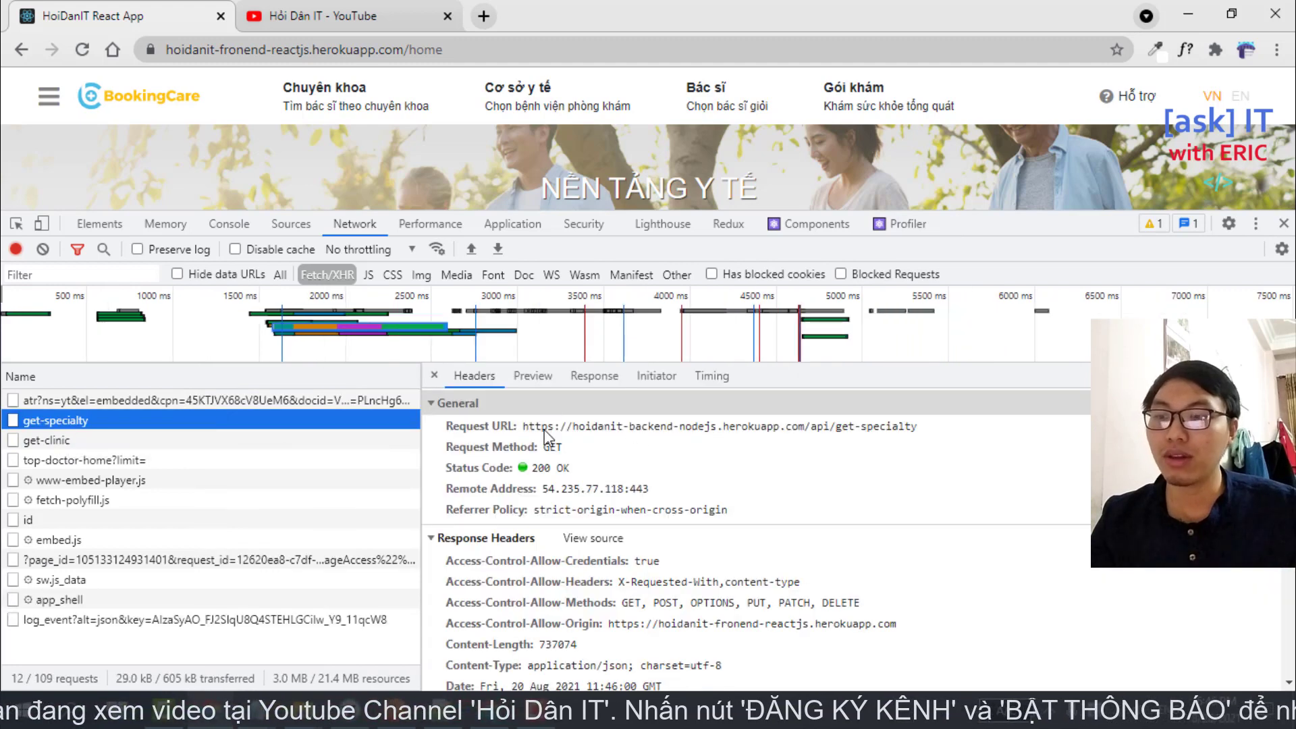
{"action": "left_click_drag", "start_coordinate": [543, 427], "coordinate": [930, 416]}
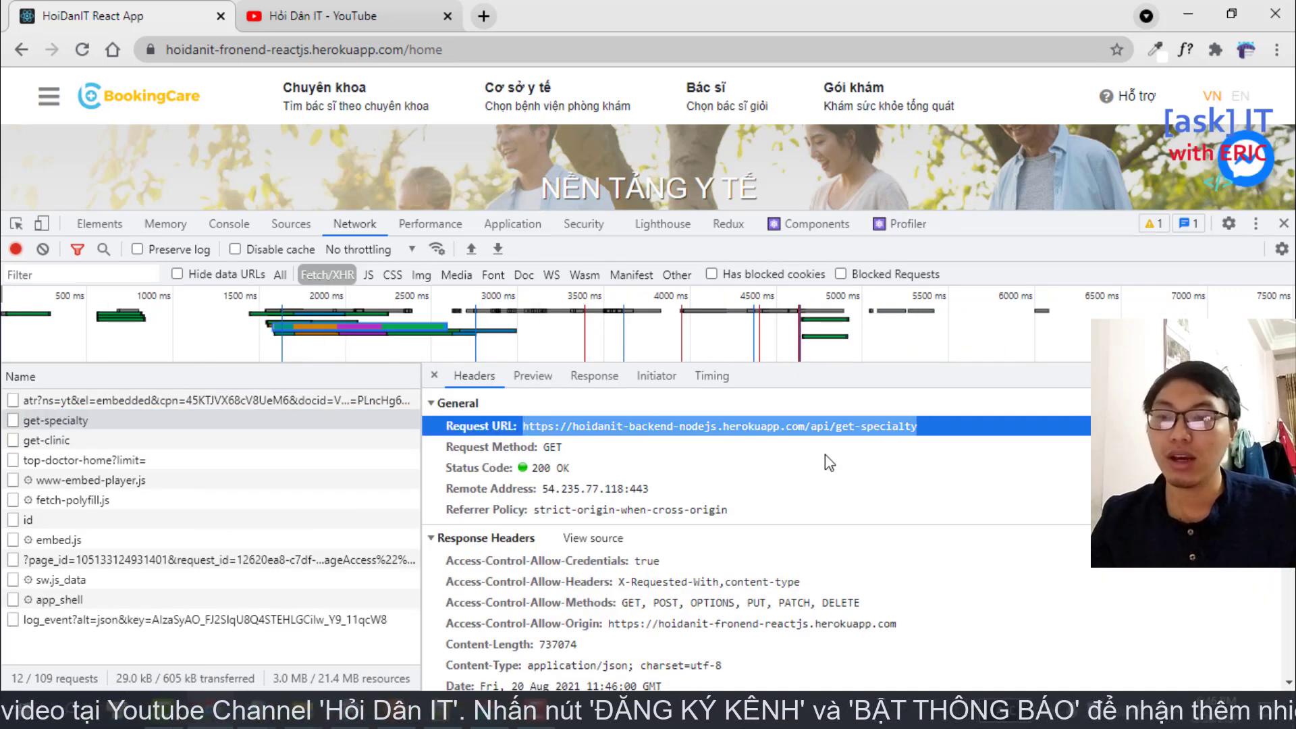
{"action": "left_click", "coordinate": [660, 439]}
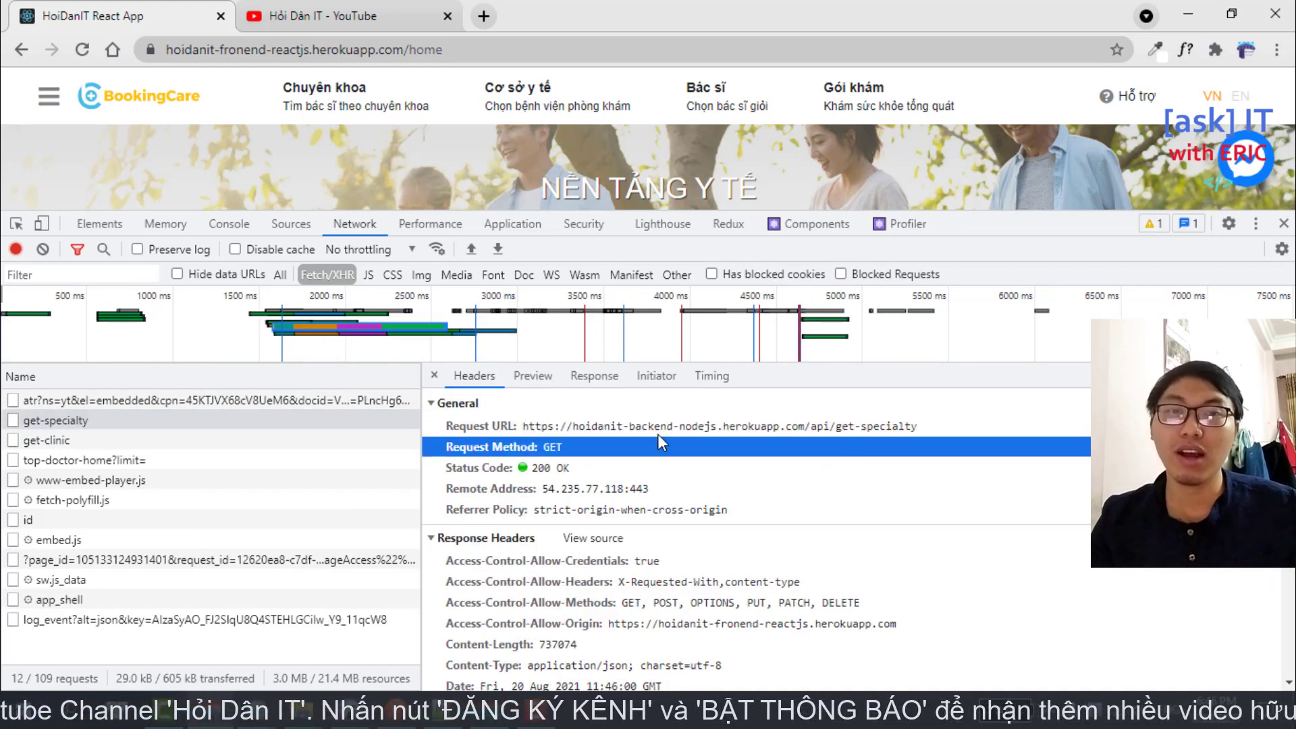
{"action": "left_click", "coordinate": [667, 427]}
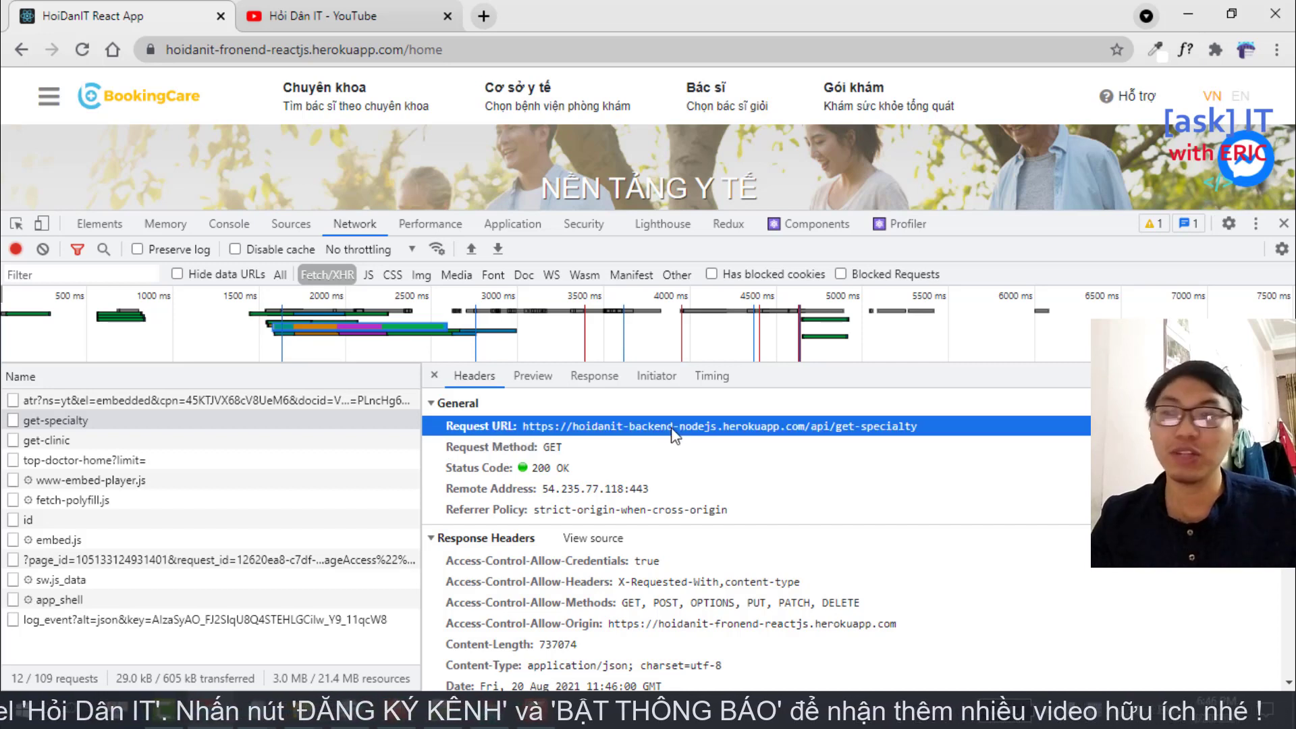
Highlight the front-end site's web address, then close the developer tools.
{"action": "left_click", "coordinate": [301, 50]}
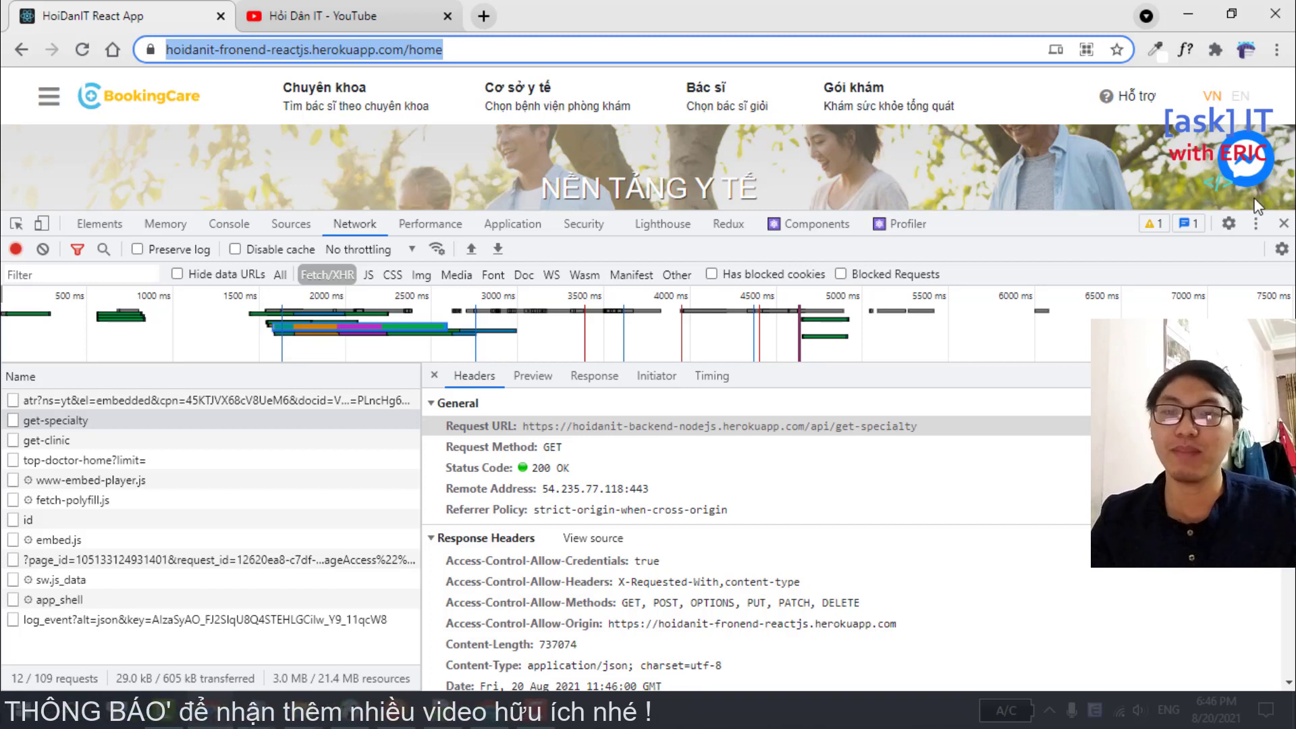
{"action": "left_click", "coordinate": [1285, 227]}
{"action": "left_click", "coordinate": [1284, 227]}
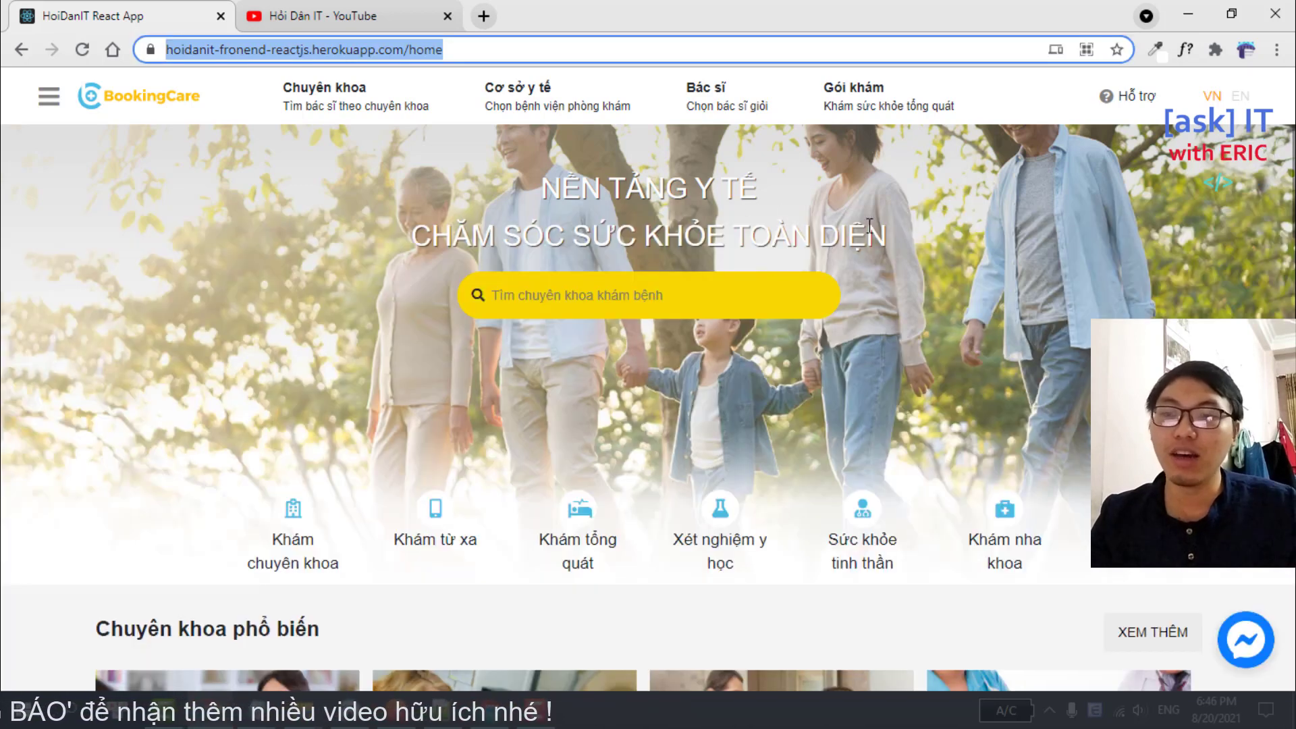
Open and close the Messenger chat plugin, then go to the Hỏi Dân IT YouTube tab.
{"action": "scroll", "coordinate": [780, 429], "scroll_direction": "down", "scroll_amount": 2}
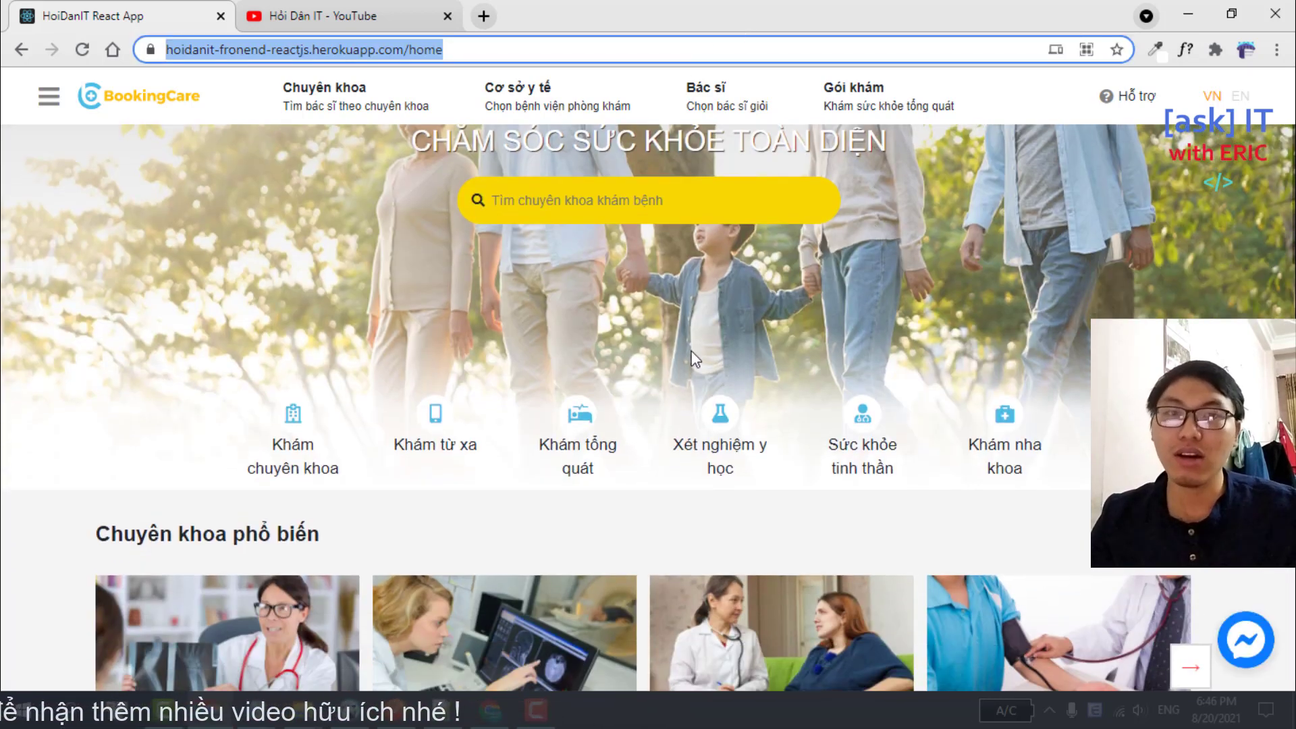
{"action": "scroll", "coordinate": [625, 381], "scroll_direction": "down", "scroll_amount": 2}
{"action": "scroll", "coordinate": [625, 385], "scroll_direction": "down", "scroll_amount": 2}
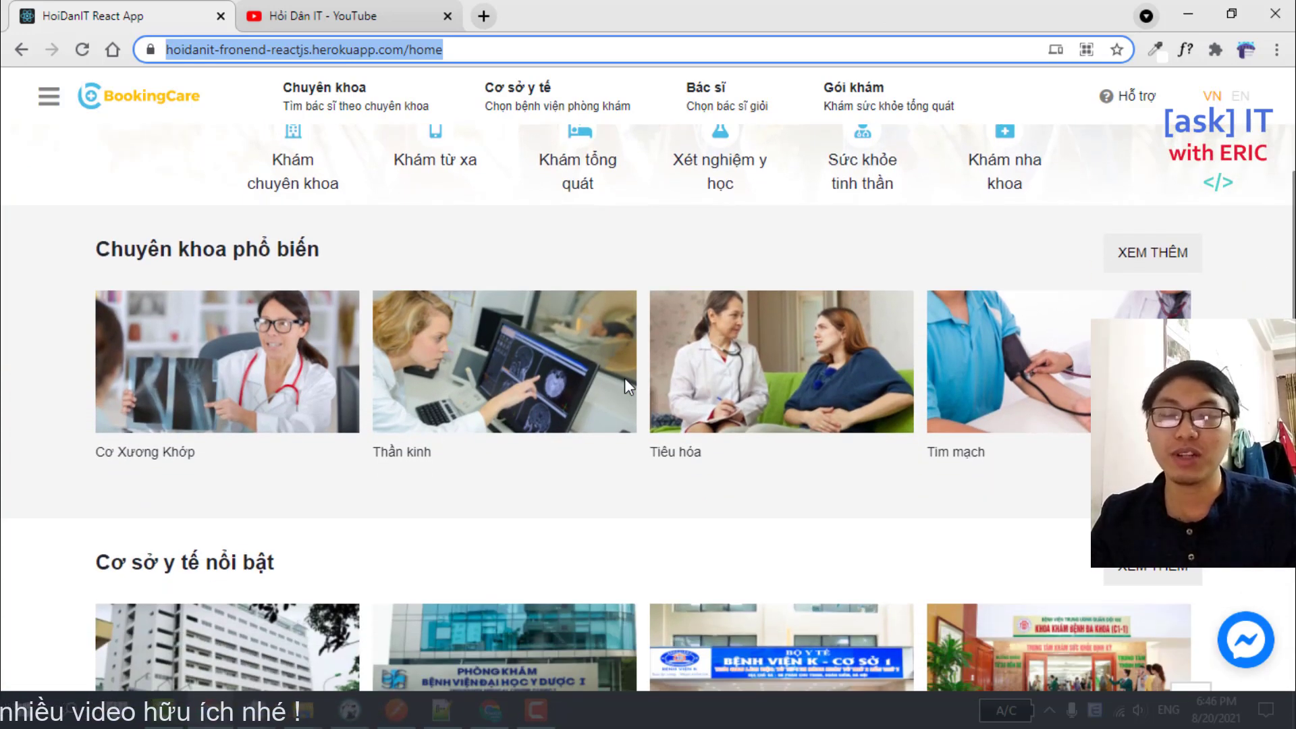
{"action": "scroll", "coordinate": [625, 385], "scroll_direction": "up", "scroll_amount": 5}
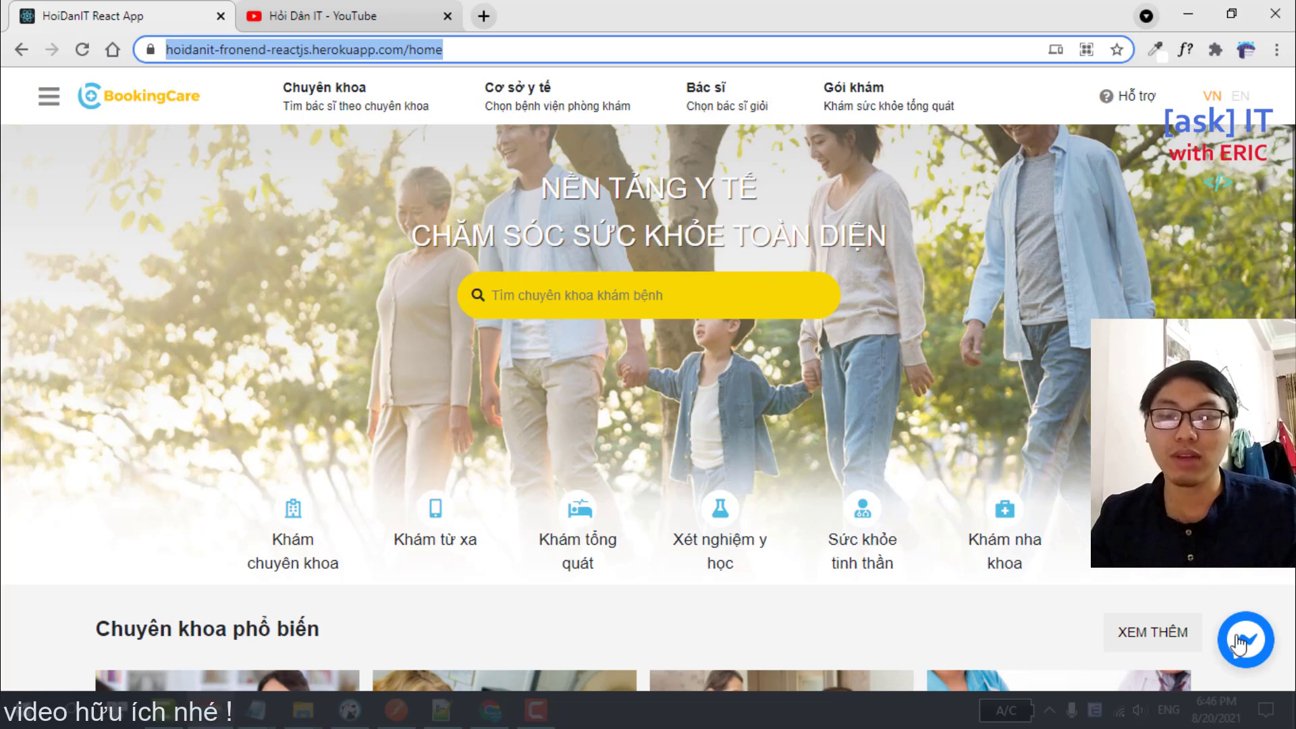
{"action": "left_click", "coordinate": [1242, 644]}
{"action": "left_click", "coordinate": [1242, 645]}
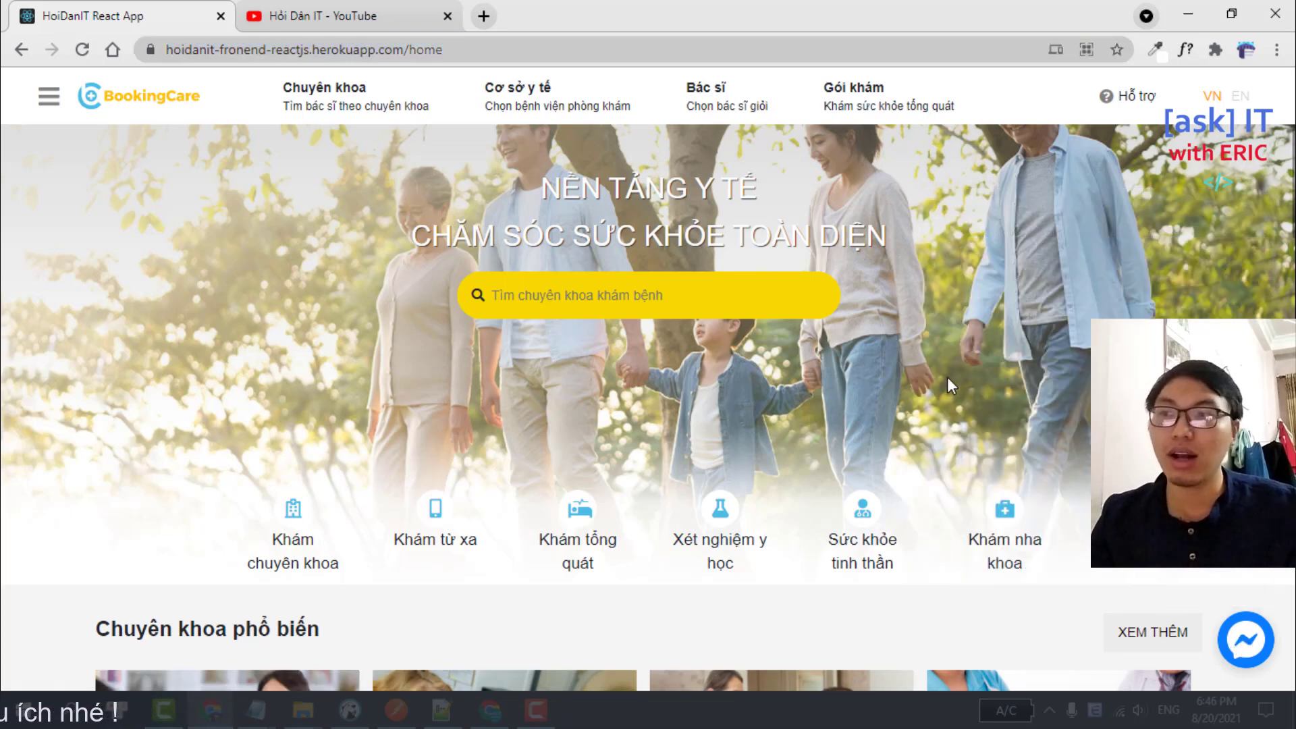
{"action": "left_click", "coordinate": [332, 9]}
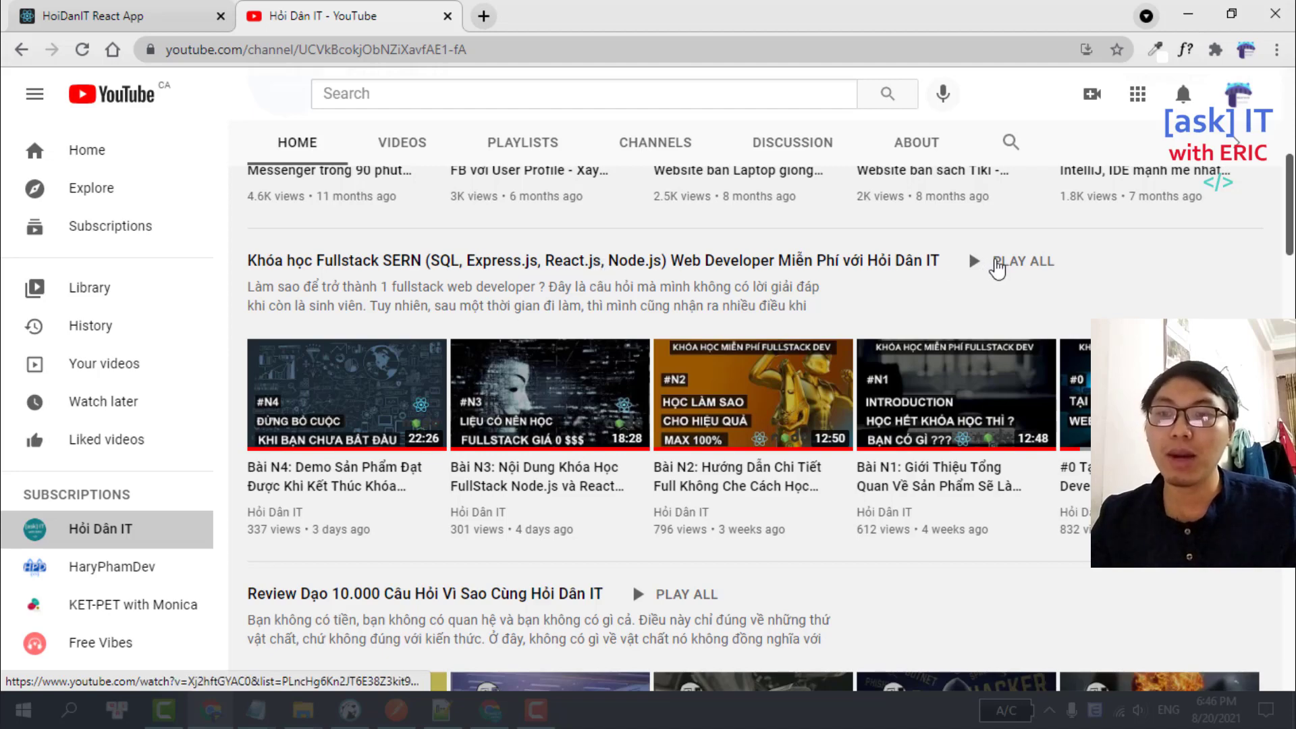
Open the Fullstack SERN course playlist in a new tab and browse more Chatbot 101 videos.
{"action": "right_click", "coordinate": [998, 263]}
{"action": "left_click", "coordinate": [1012, 276]}
{"action": "scroll", "coordinate": [723, 264], "scroll_direction": "down", "scroll_amount": 5}
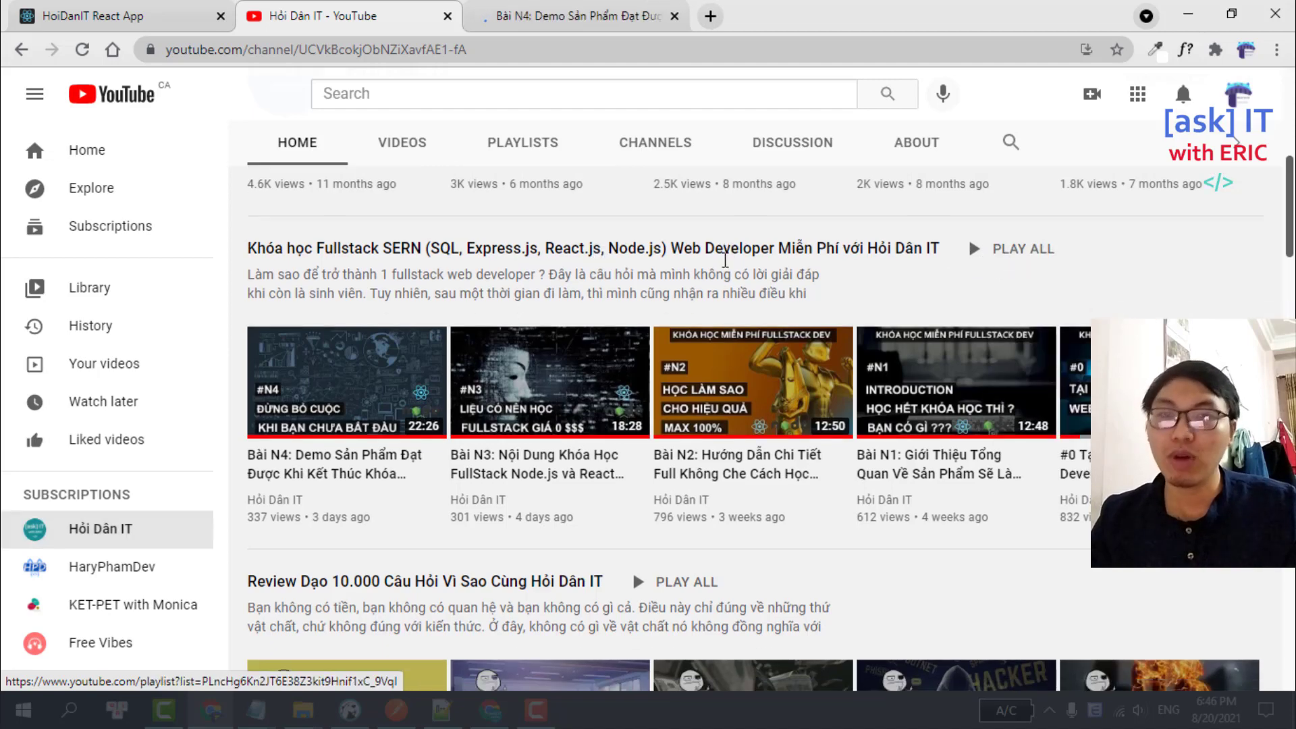
{"action": "scroll", "coordinate": [725, 270], "scroll_direction": "down", "scroll_amount": 5}
{"action": "scroll", "coordinate": [608, 273], "scroll_direction": "down", "scroll_amount": 3}
{"action": "scroll", "coordinate": [426, 281], "scroll_direction": "up", "scroll_amount": 1}
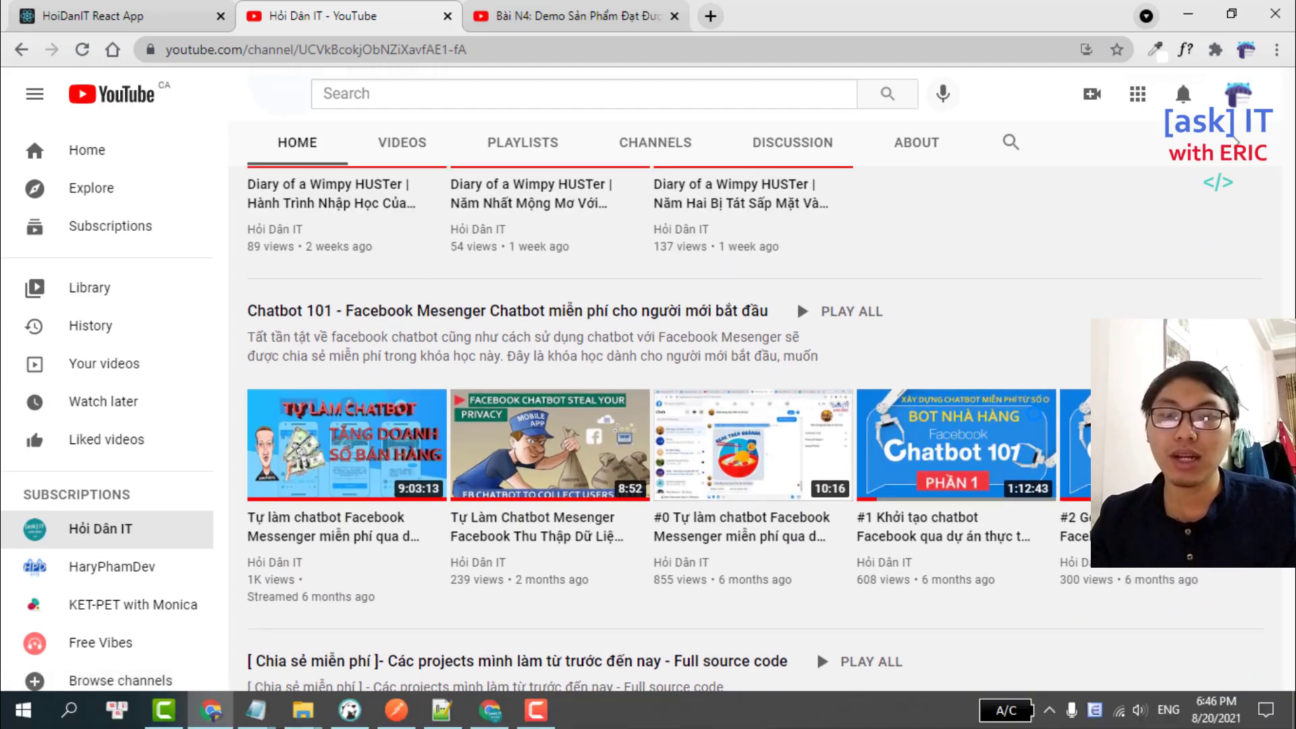
{"action": "left_click", "coordinate": [1076, 444]}
{"action": "left_click", "coordinate": [1261, 444]}
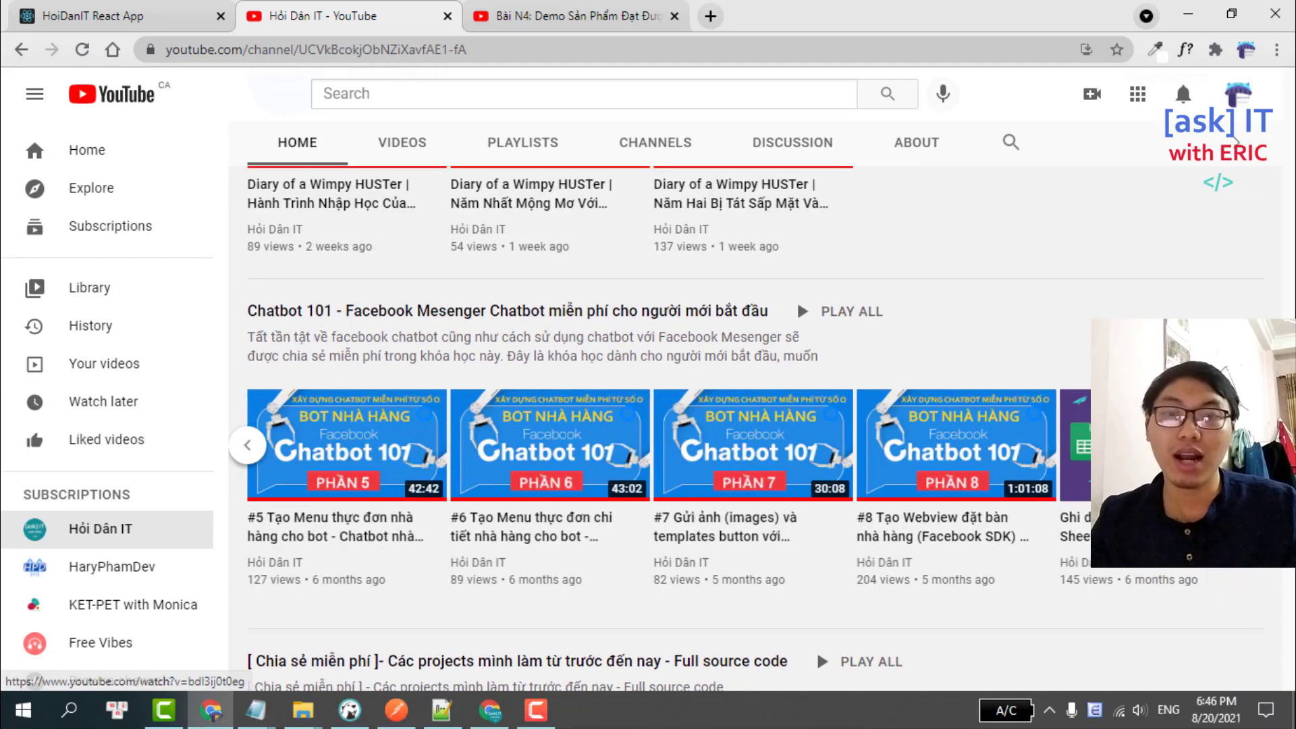
{"action": "mouse_move", "coordinate": [956, 446]}
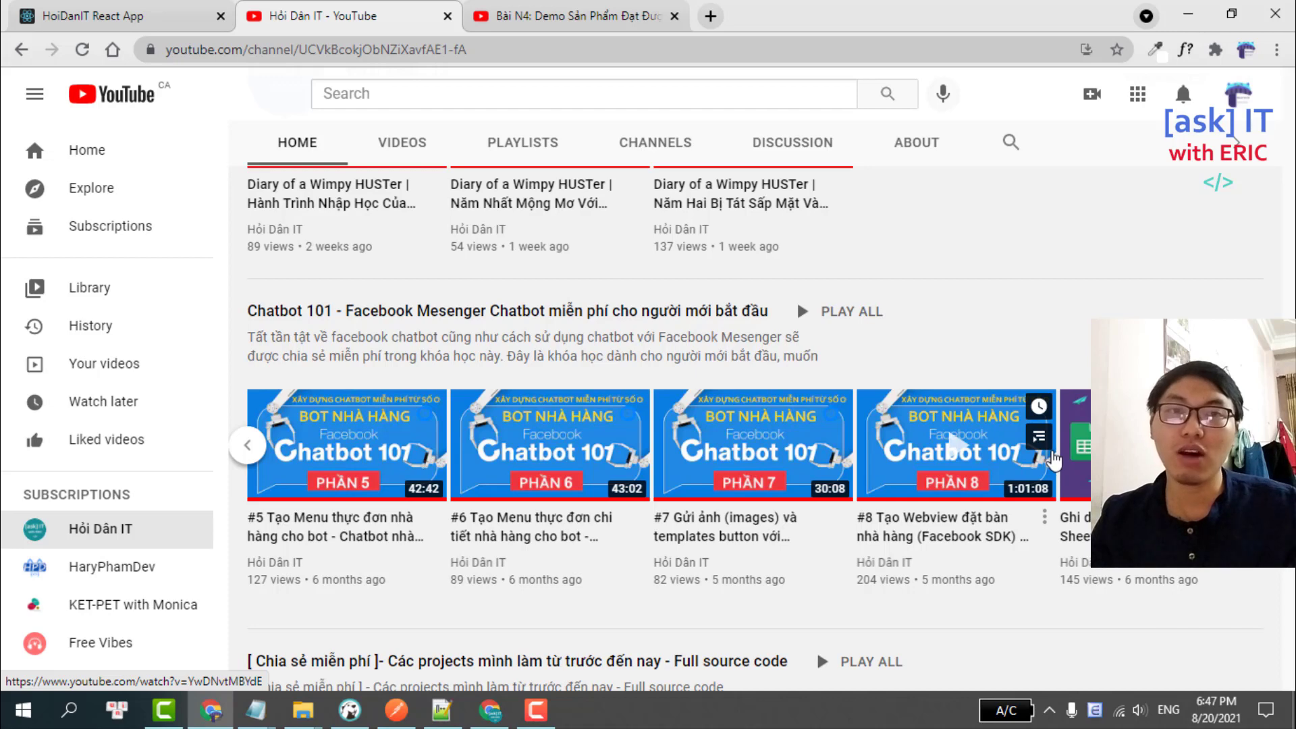
Pause the Bài N4 demo video in the new tab, then return to the BookingCare home page.
{"action": "key", "text": "ctrl+Tab"}
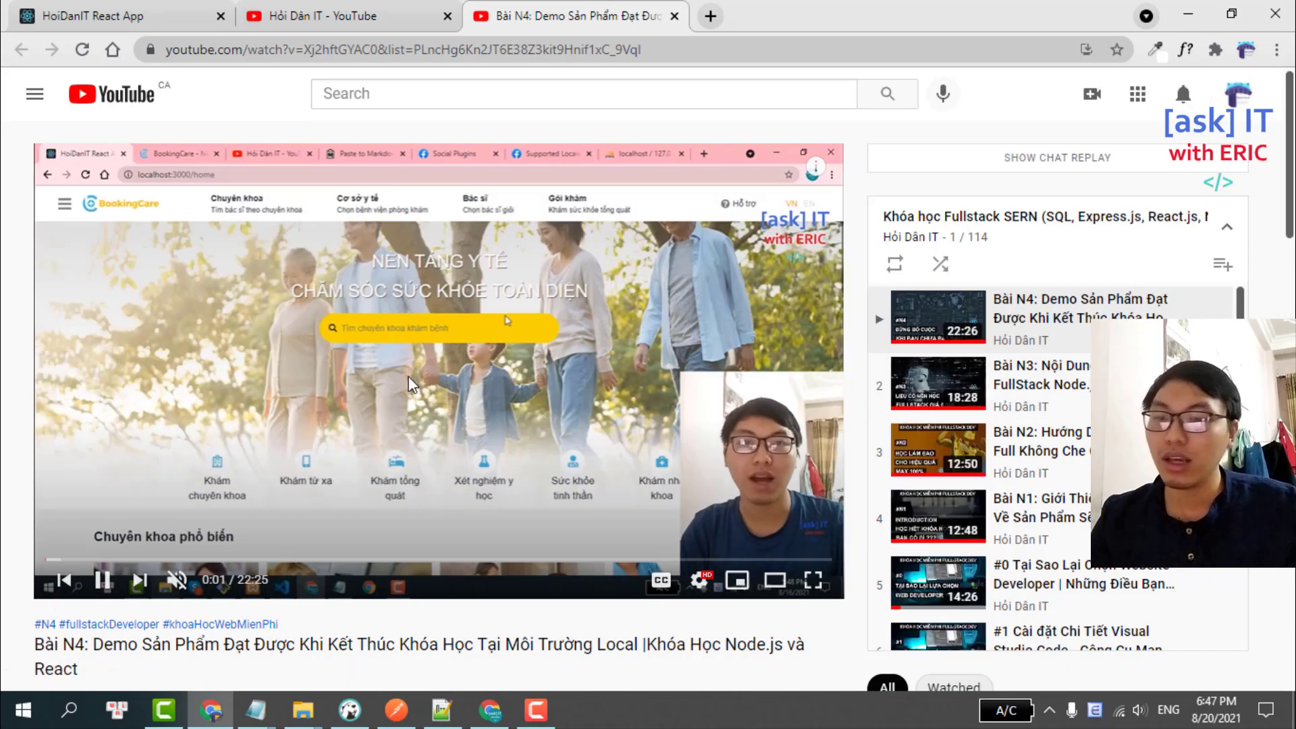
{"action": "key", "text": "space"}
{"action": "left_click_drag", "start_coordinate": [1240, 312], "coordinate": [1243, 631]}
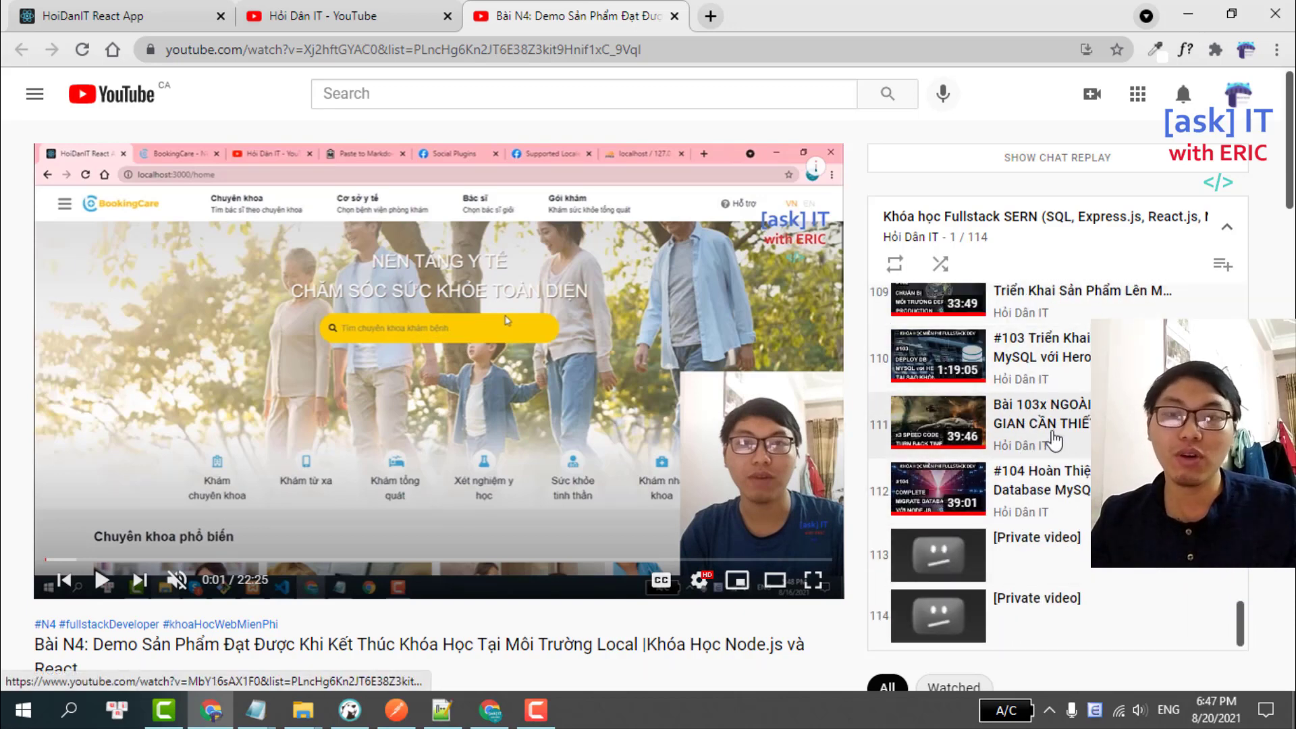
{"action": "left_click", "coordinate": [323, 16]}
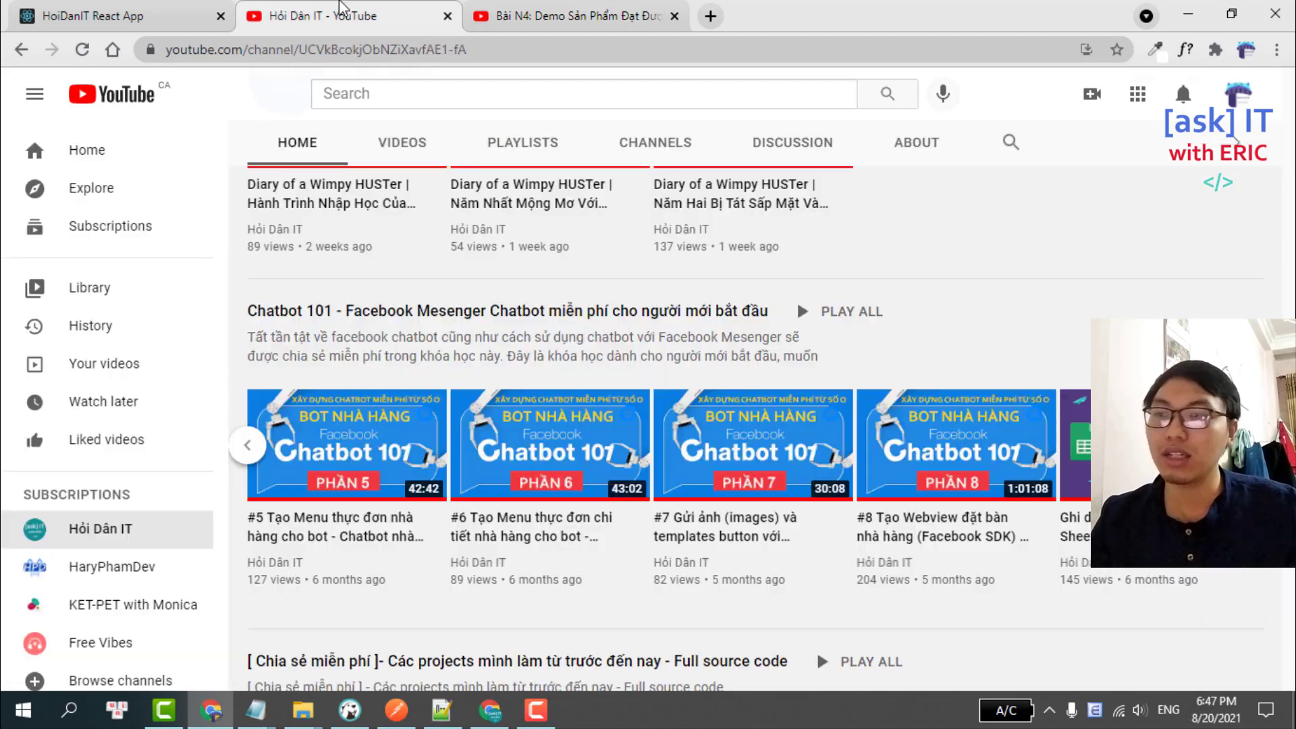
{"action": "left_click", "coordinate": [128, 9]}
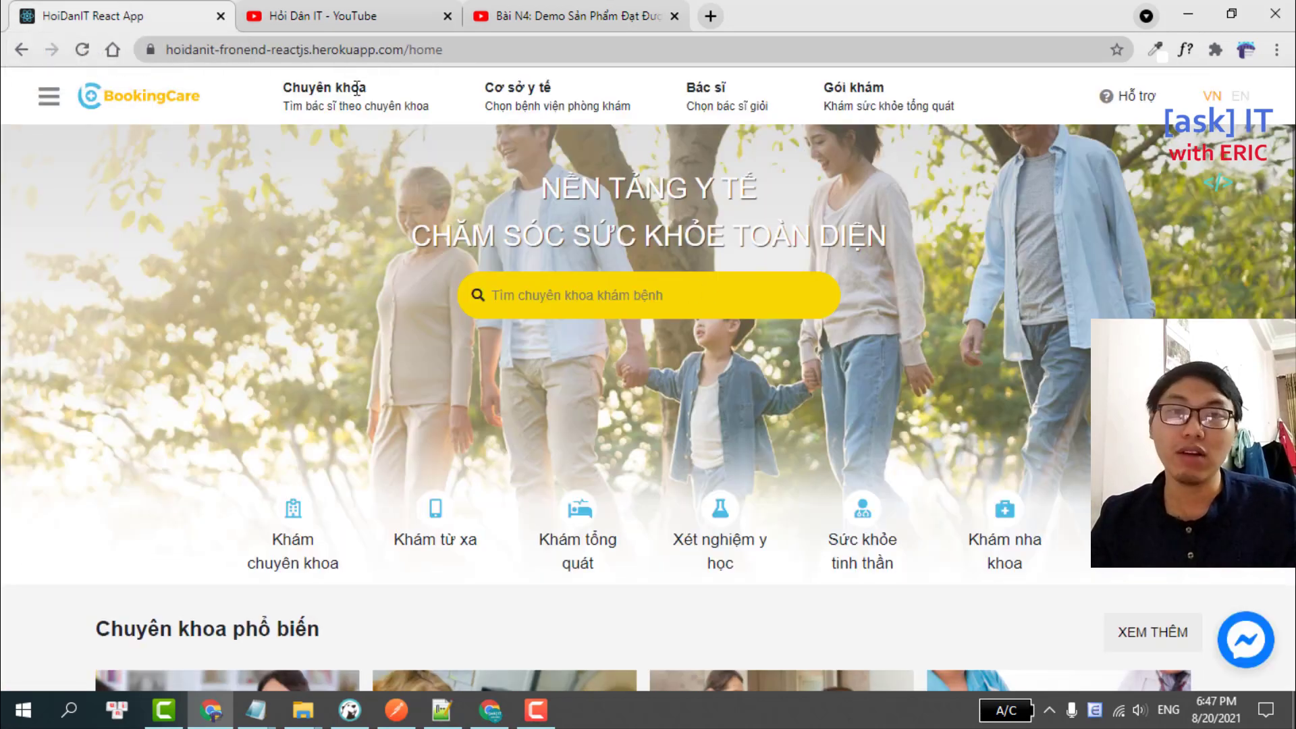
Highlight the site address and its 'home' part, open the Facebook Messenger chat, then go back to YouTube.
{"action": "left_click", "coordinate": [357, 51]}
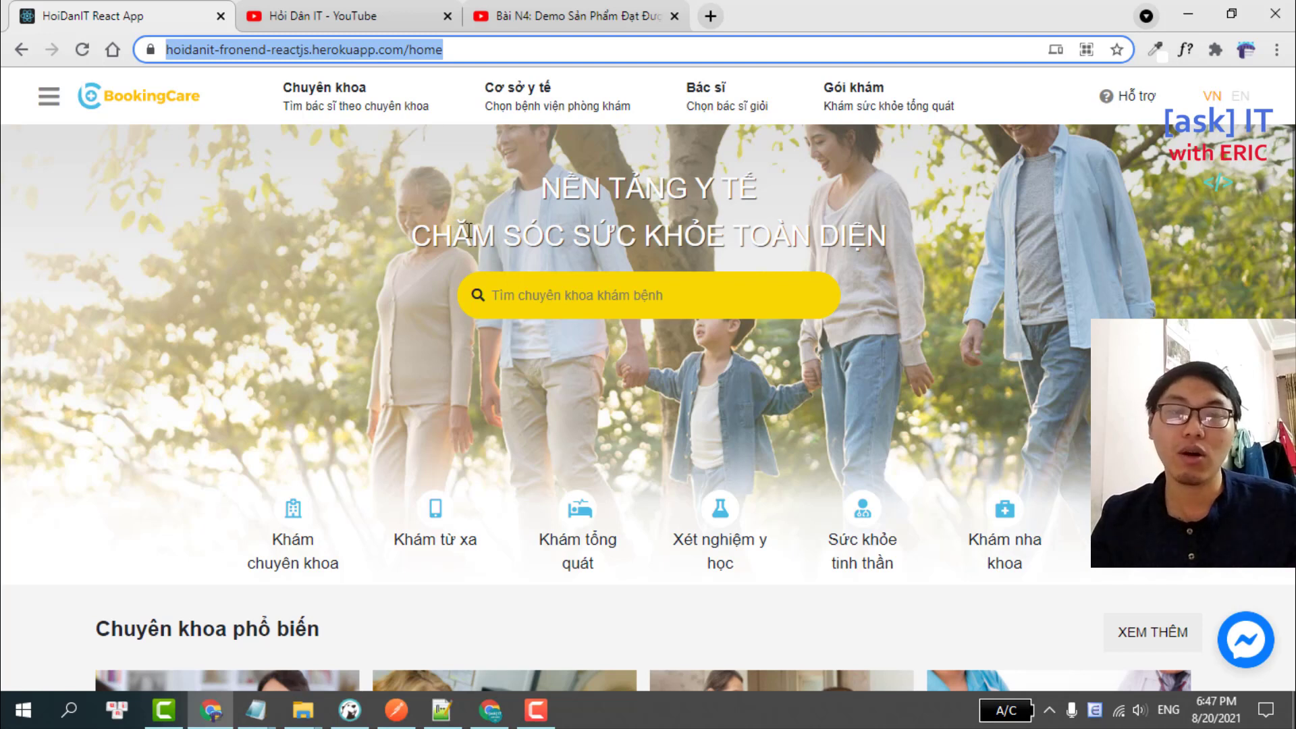
{"action": "double_click", "coordinate": [499, 51]}
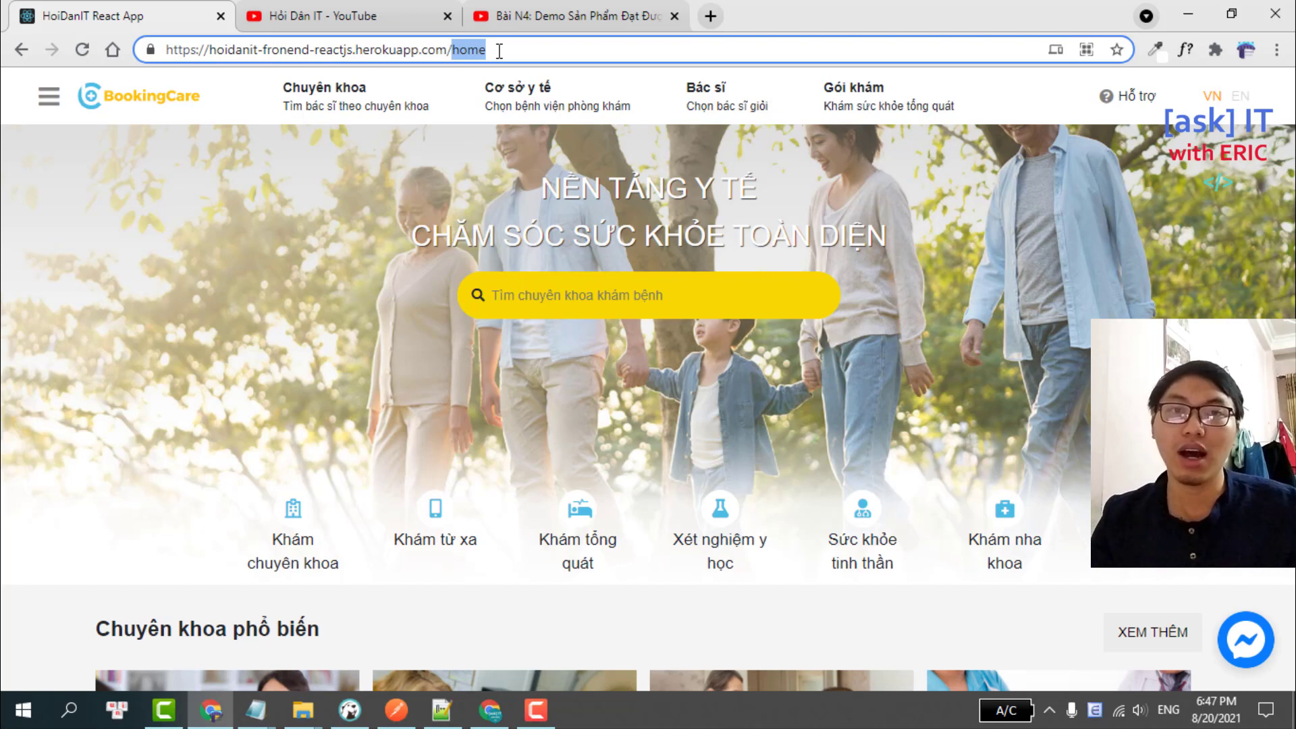
{"action": "scroll", "coordinate": [539, 283], "scroll_direction": "down", "scroll_amount": 3}
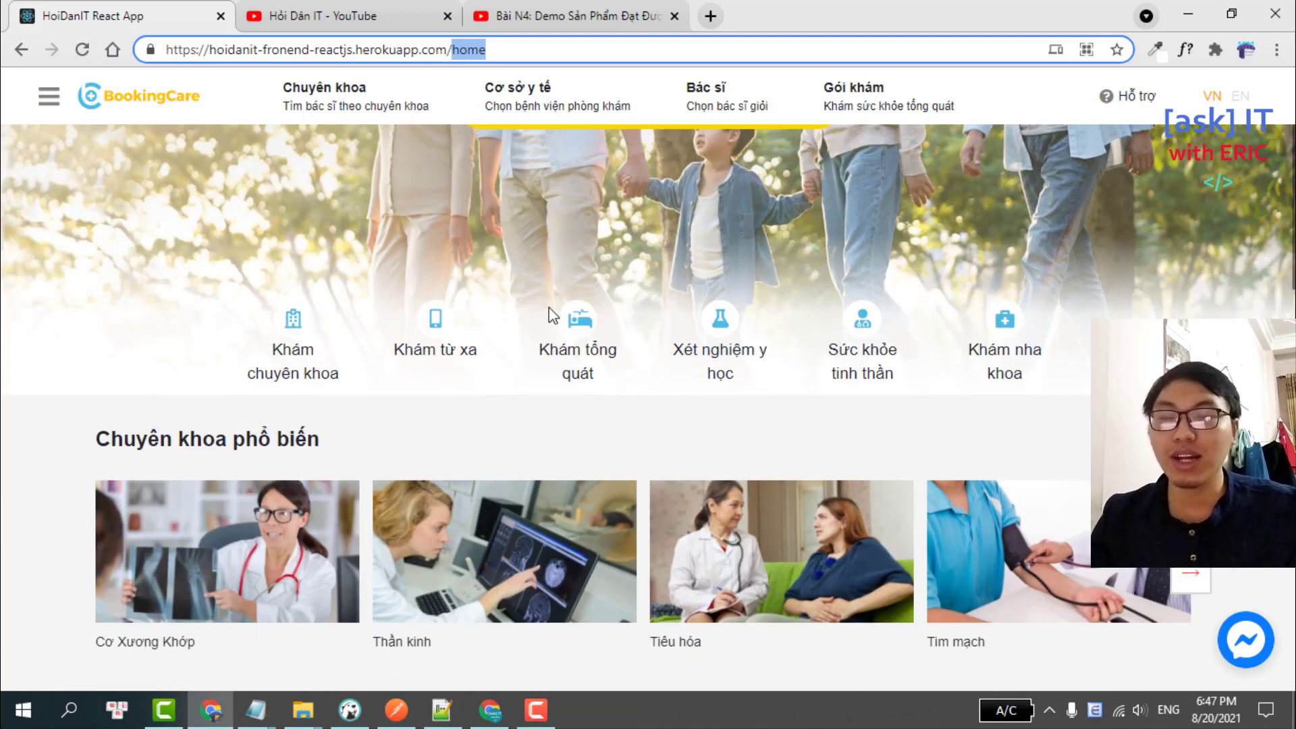
{"action": "scroll", "coordinate": [685, 368], "scroll_direction": "up", "scroll_amount": 3}
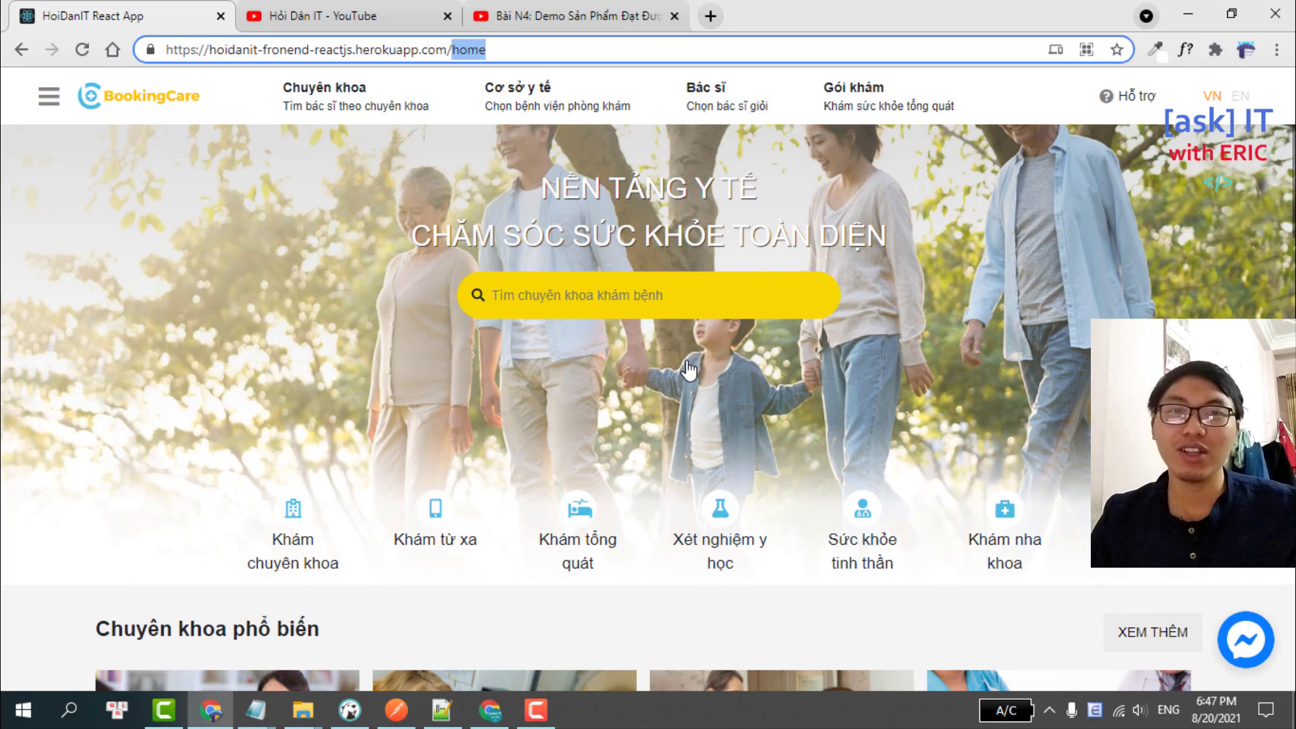
{"action": "left_click", "coordinate": [1247, 647]}
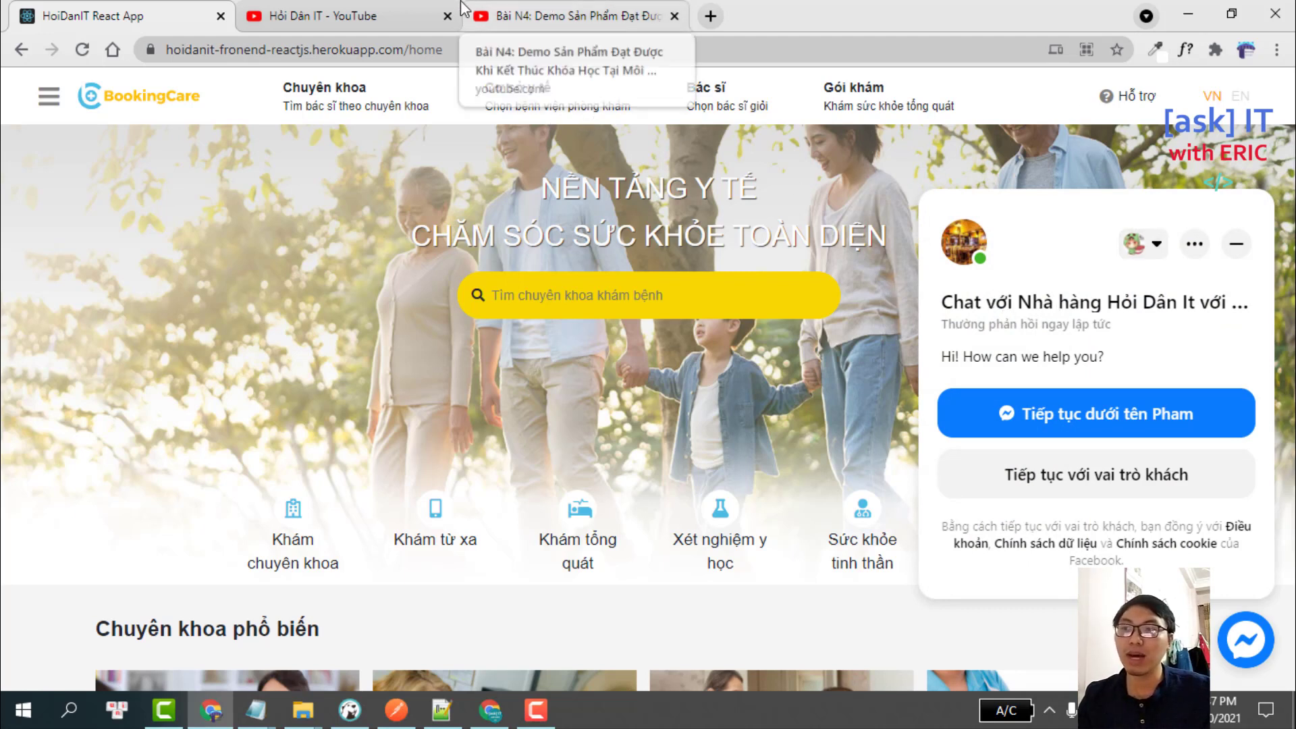
{"action": "left_click", "coordinate": [507, 15]}
Start playing the Chatbot 101 playlist from the Hỏi Dân IT channel page.
{"action": "left_click", "coordinate": [324, 15]}
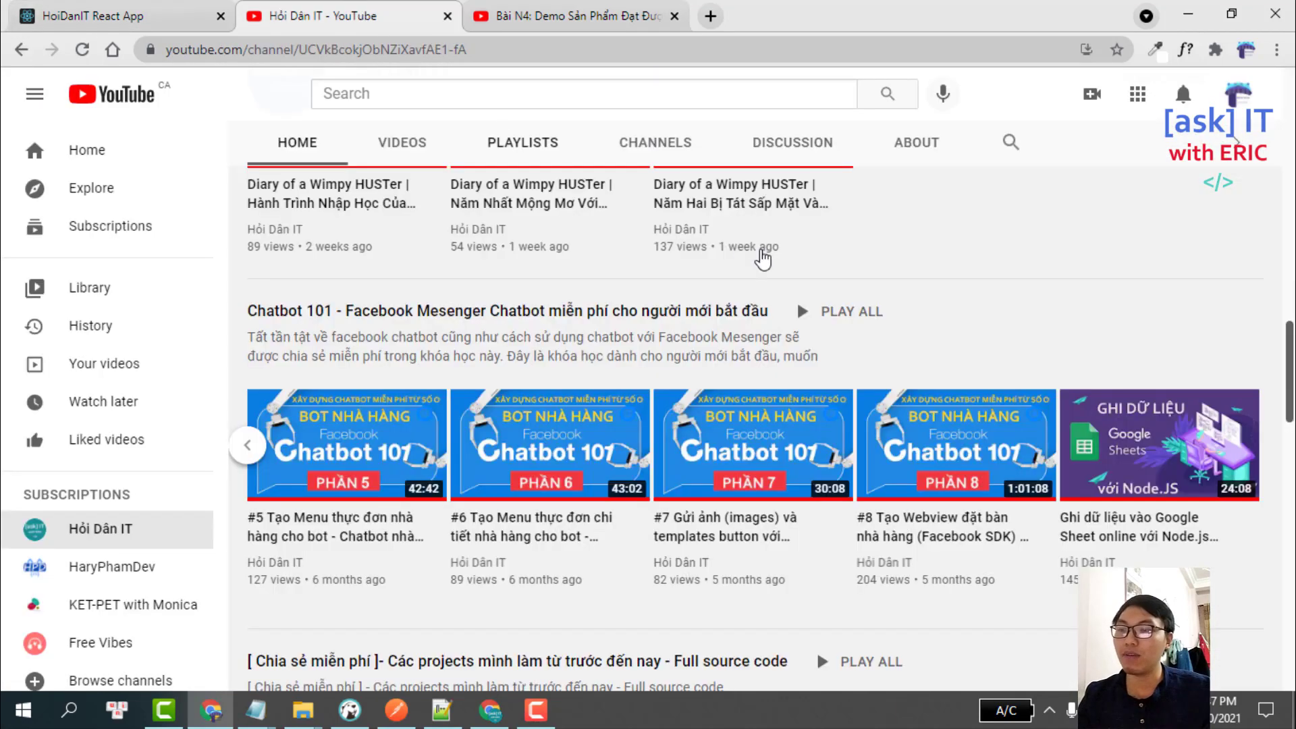
{"action": "scroll", "coordinate": [763, 288], "scroll_direction": "down", "scroll_amount": 5}
{"action": "scroll", "coordinate": [763, 288], "scroll_direction": "up", "scroll_amount": 3}
{"action": "scroll", "coordinate": [764, 288], "scroll_direction": "down", "scroll_amount": 5}
{"action": "scroll", "coordinate": [762, 209], "scroll_direction": "down", "scroll_amount": 7}
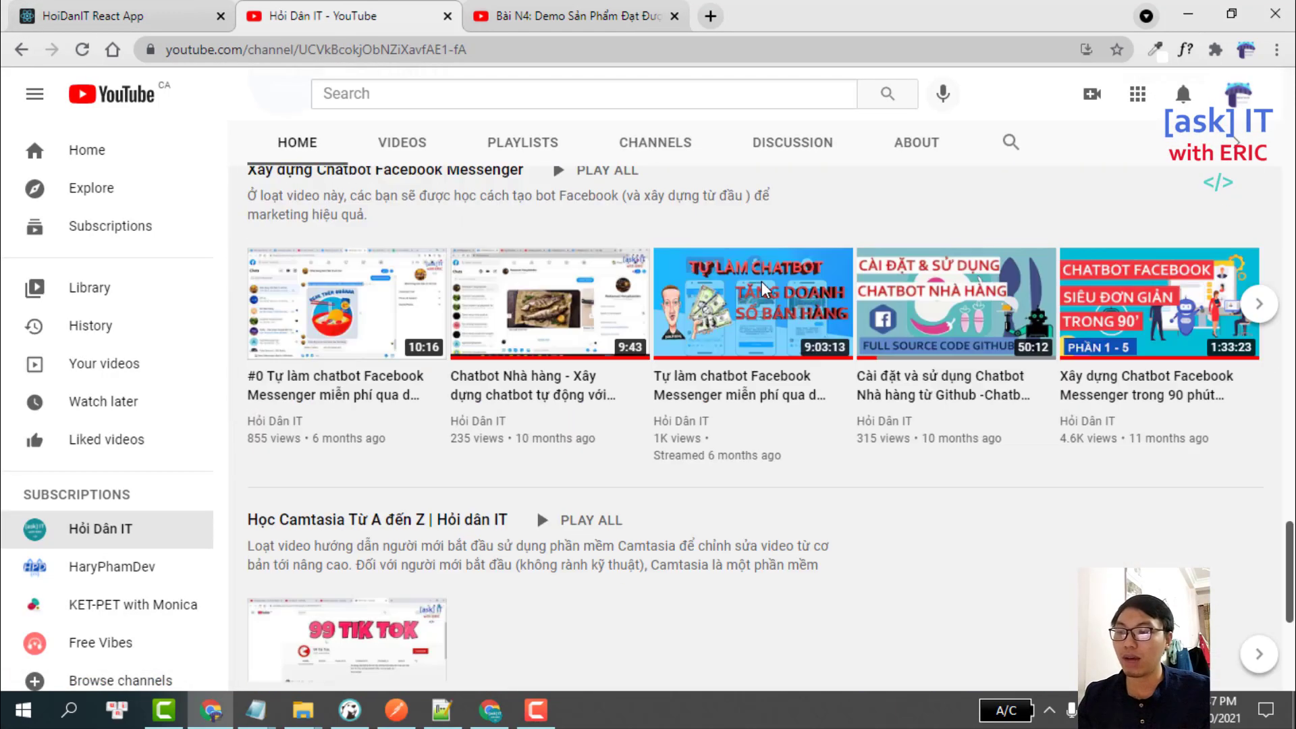
{"action": "scroll", "coordinate": [545, 242], "scroll_direction": "up", "scroll_amount": 2}
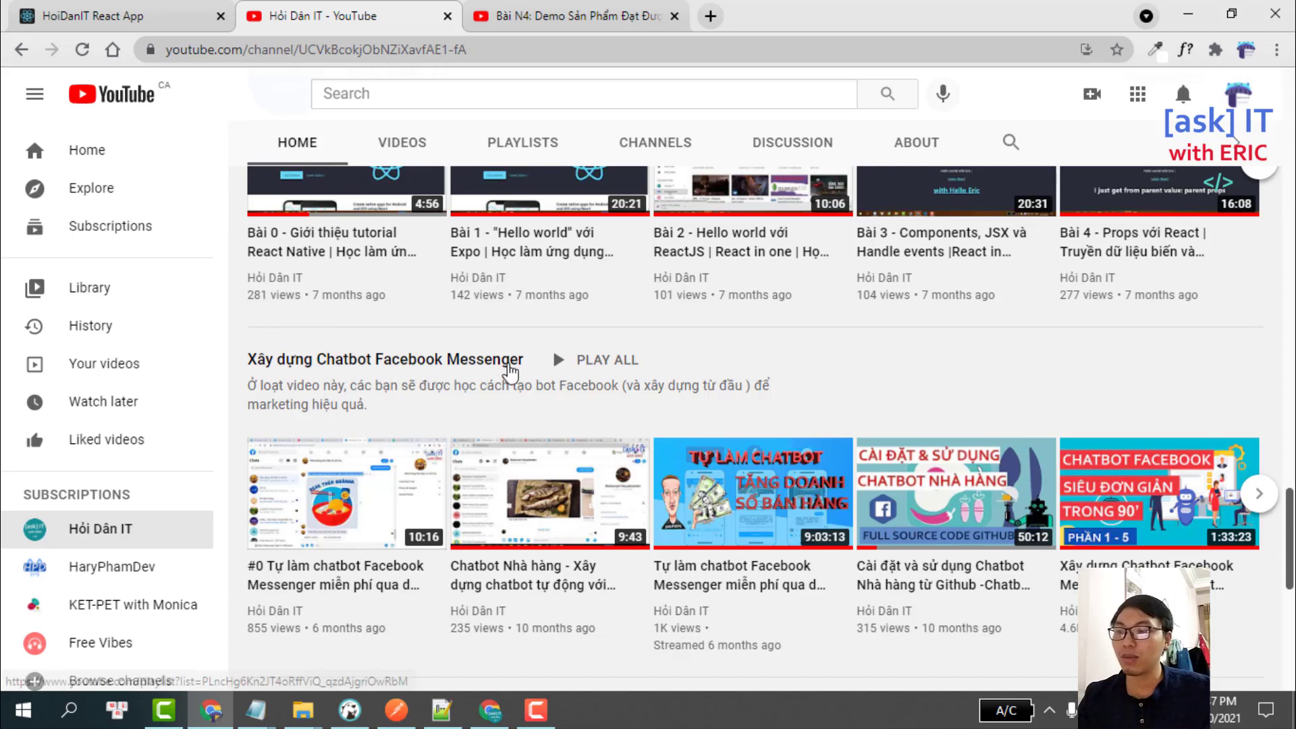
{"action": "scroll", "coordinate": [506, 368], "scroll_direction": "down", "scroll_amount": 10}
{"action": "scroll", "coordinate": [510, 371], "scroll_direction": "up", "scroll_amount": 4}
{"action": "scroll", "coordinate": [509, 371], "scroll_direction": "up", "scroll_amount": 2}
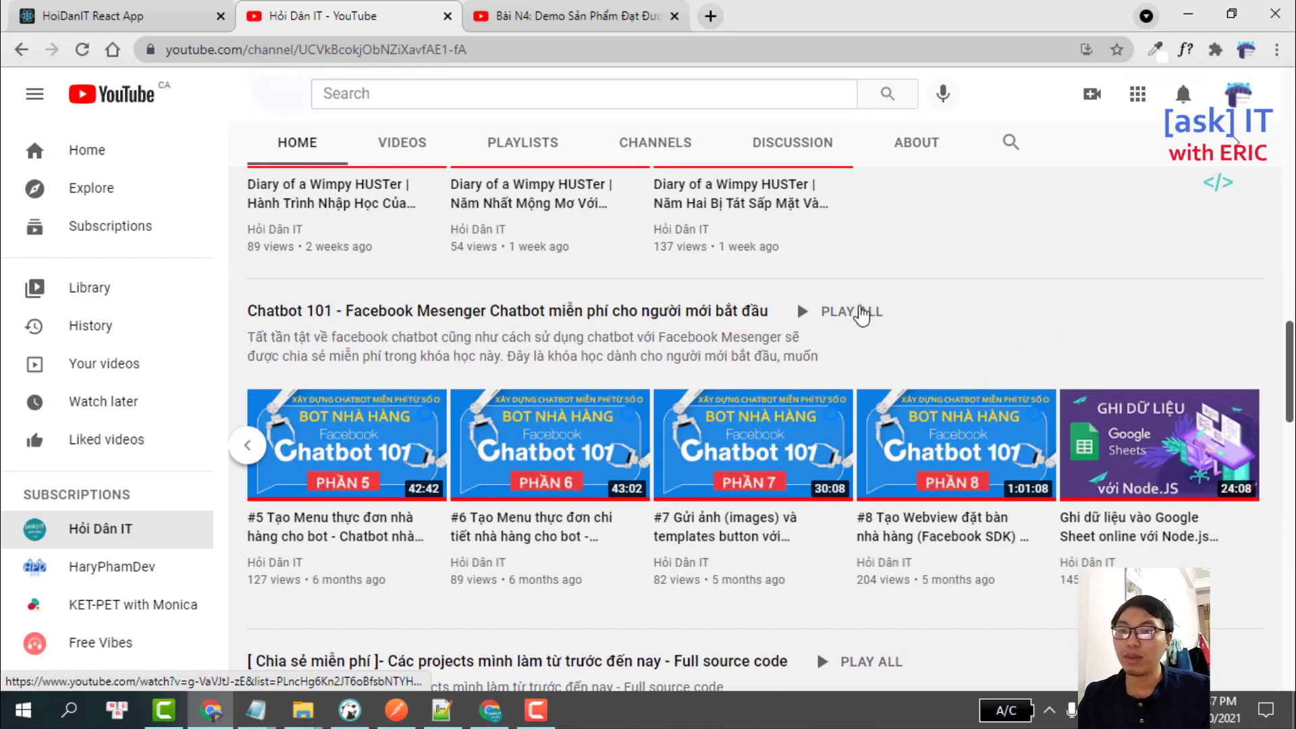
{"action": "left_click", "coordinate": [858, 310]}
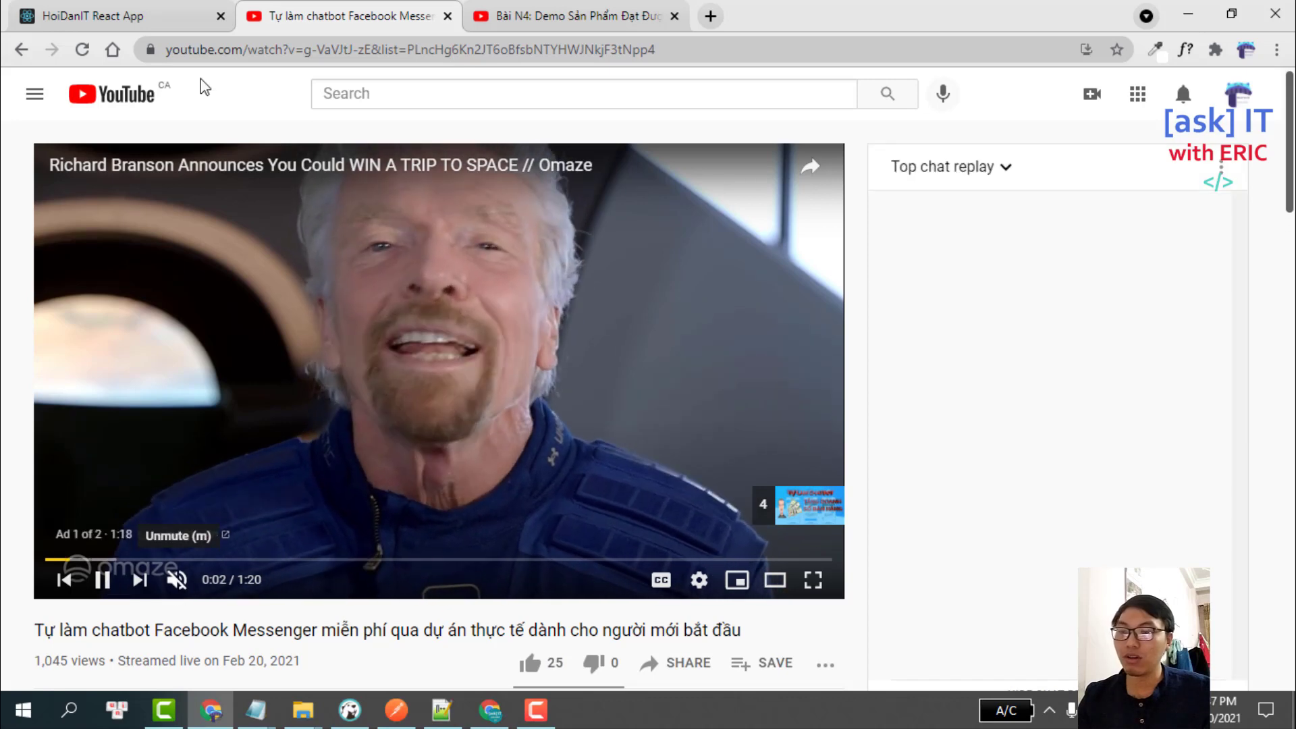
Reload past the ads, pause the chatbot video at 5:03 on the customer-info form, and return to BookingCare.
{"action": "left_click", "coordinate": [80, 51]}
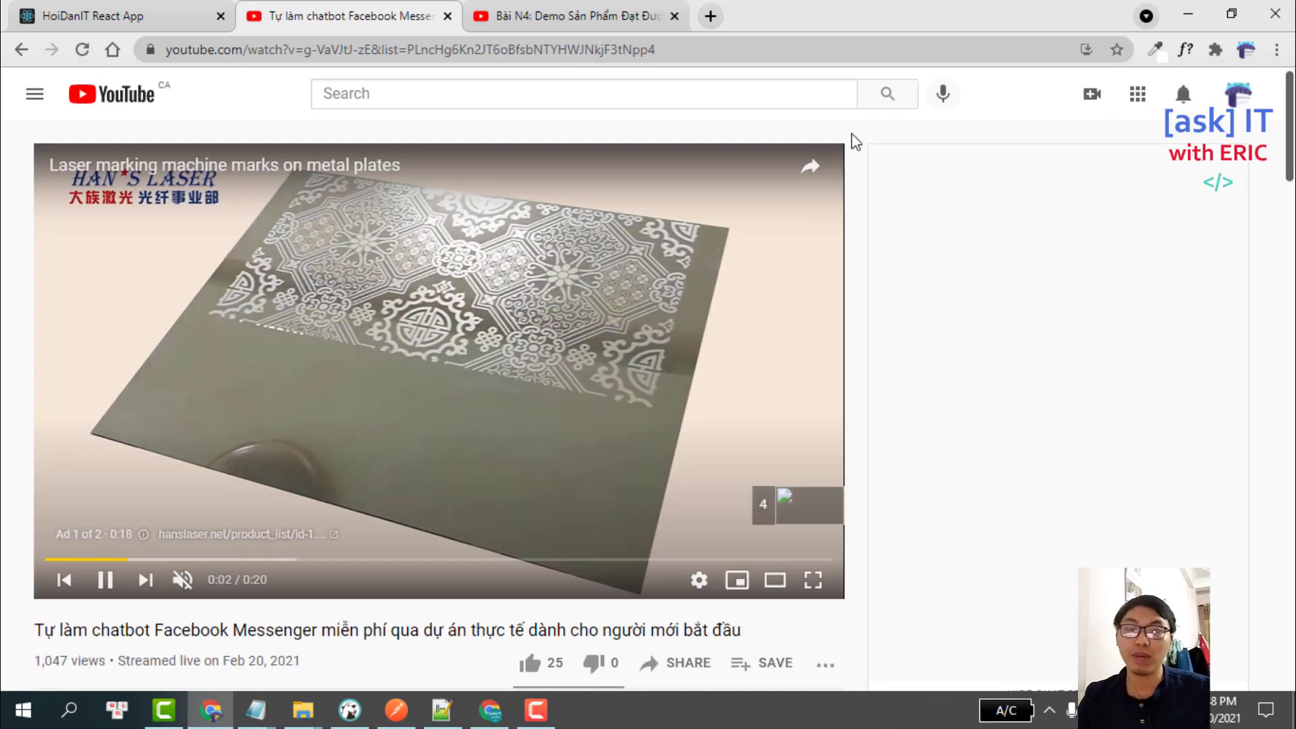
{"action": "left_click", "coordinate": [82, 50]}
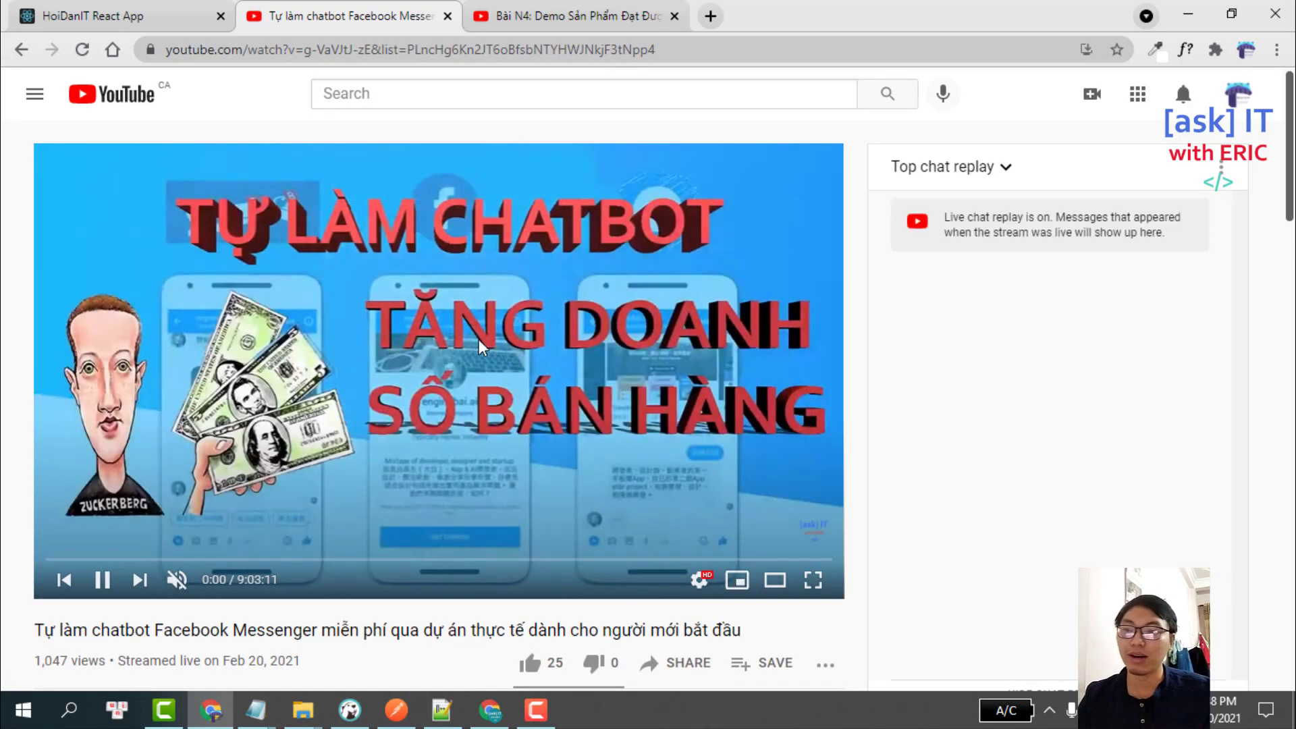
{"action": "left_click", "coordinate": [53, 558]}
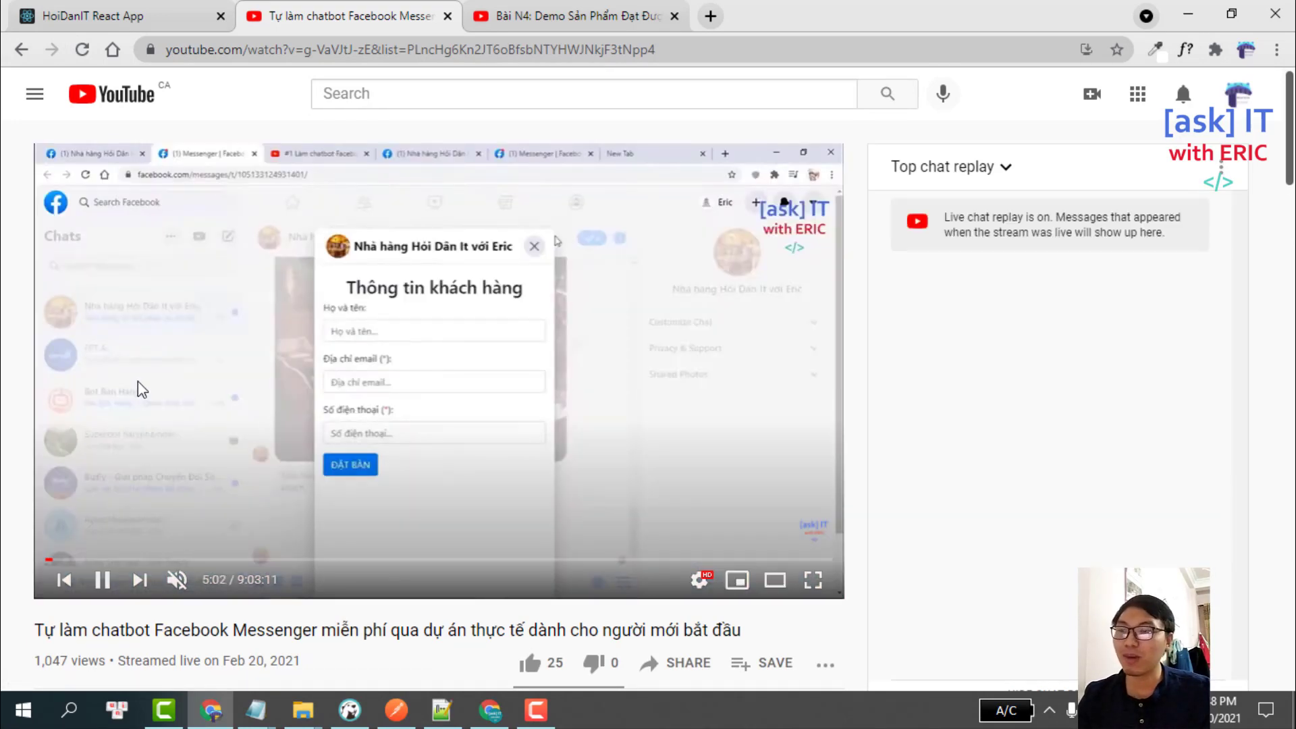
{"action": "left_click", "coordinate": [140, 389]}
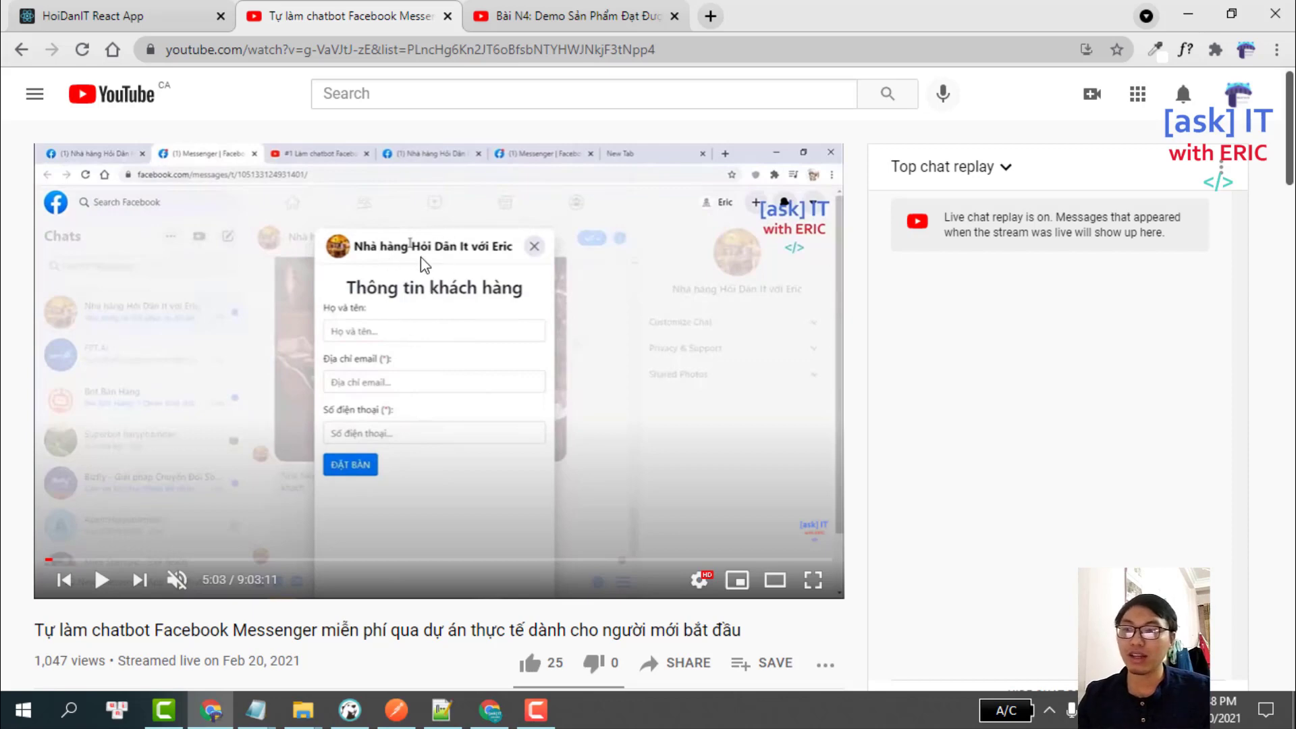
{"action": "left_click", "coordinate": [162, 8]}
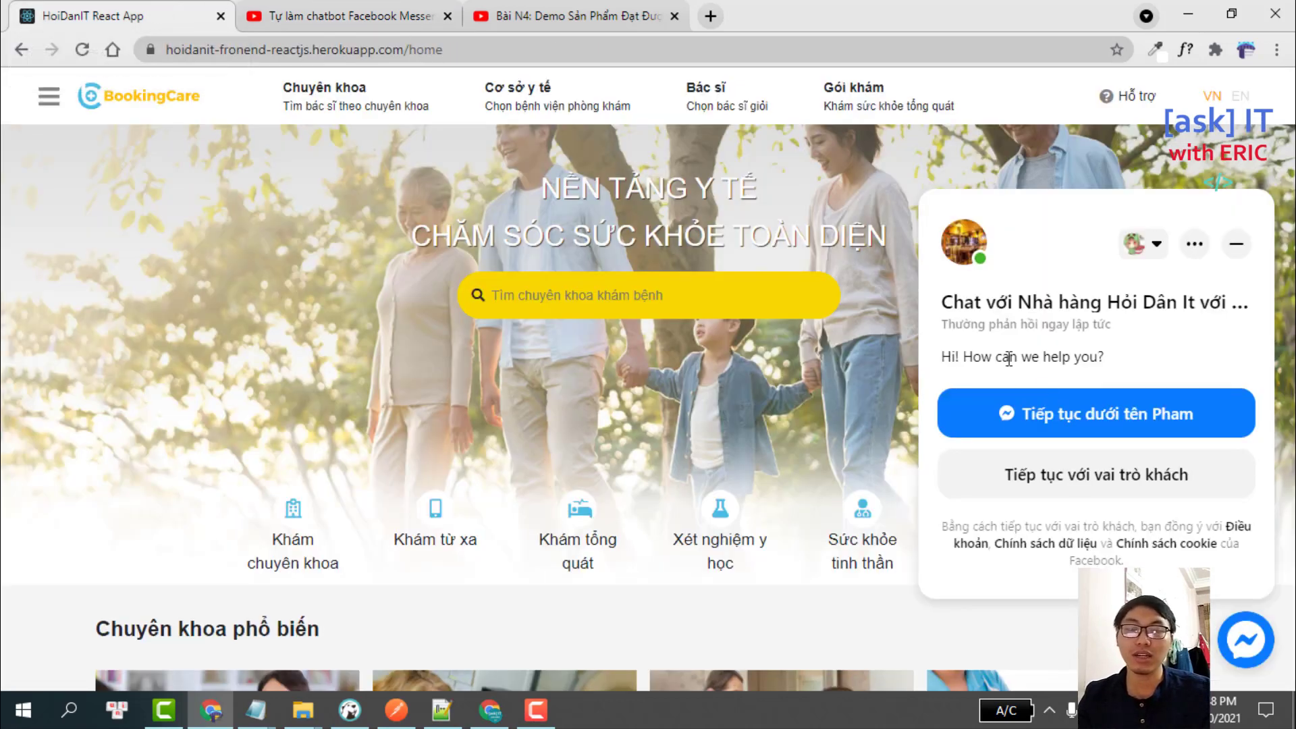
Continue the Messenger chat, restart the bot, request HD SỬ DỤNG BOT, then restart the bot again.
{"action": "left_click", "coordinate": [1134, 412]}
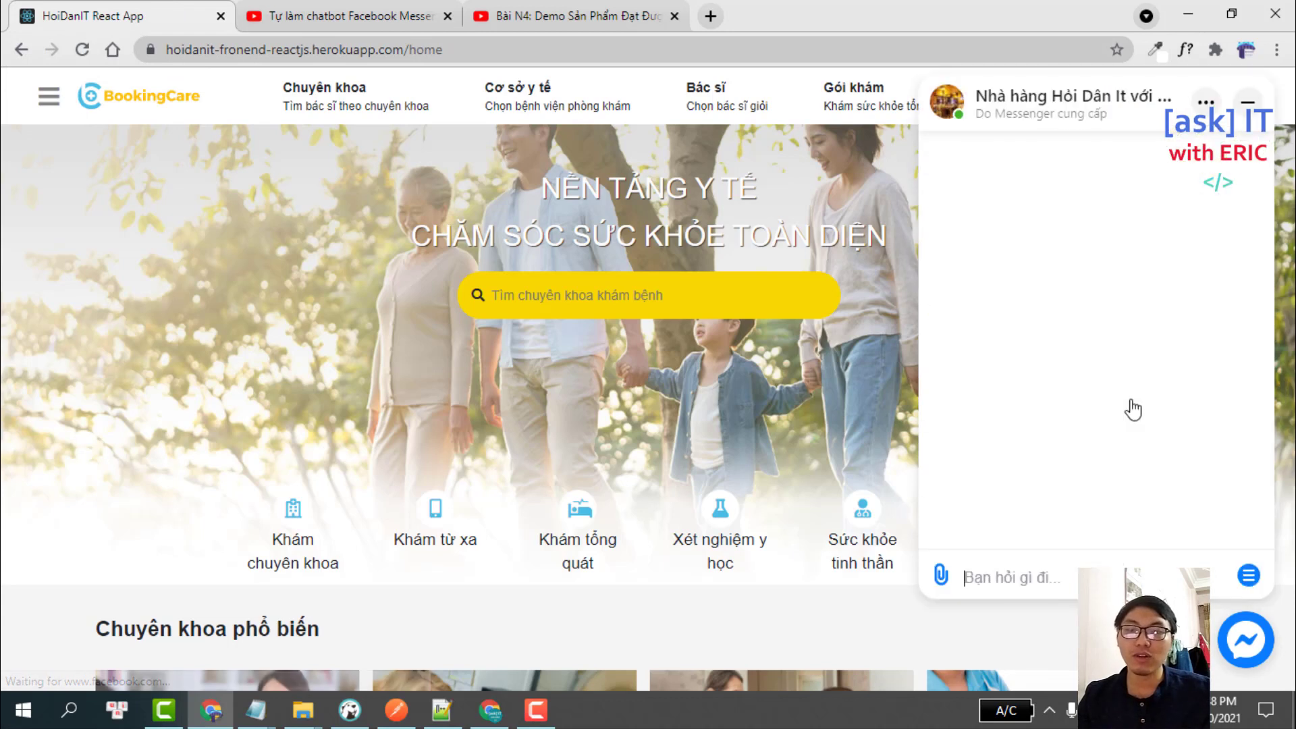
{"action": "left_click", "coordinate": [1248, 575]}
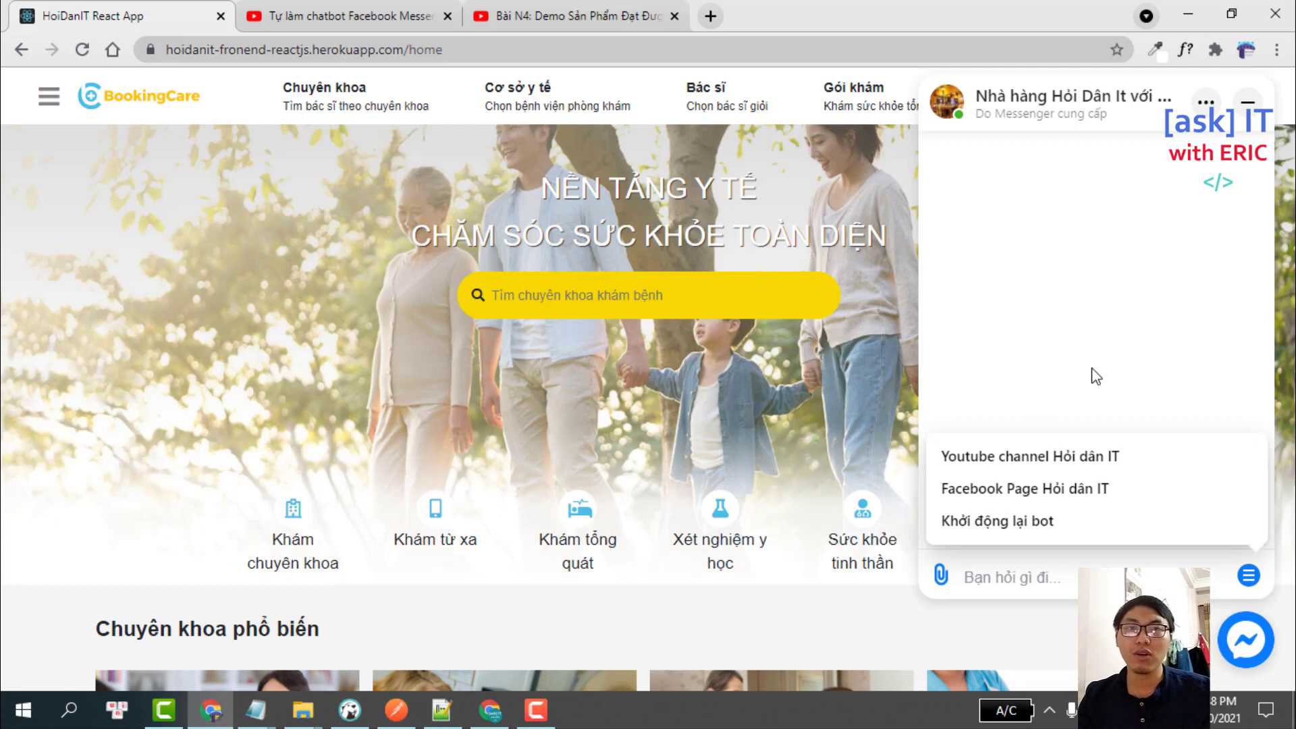
{"action": "left_click", "coordinate": [989, 521]}
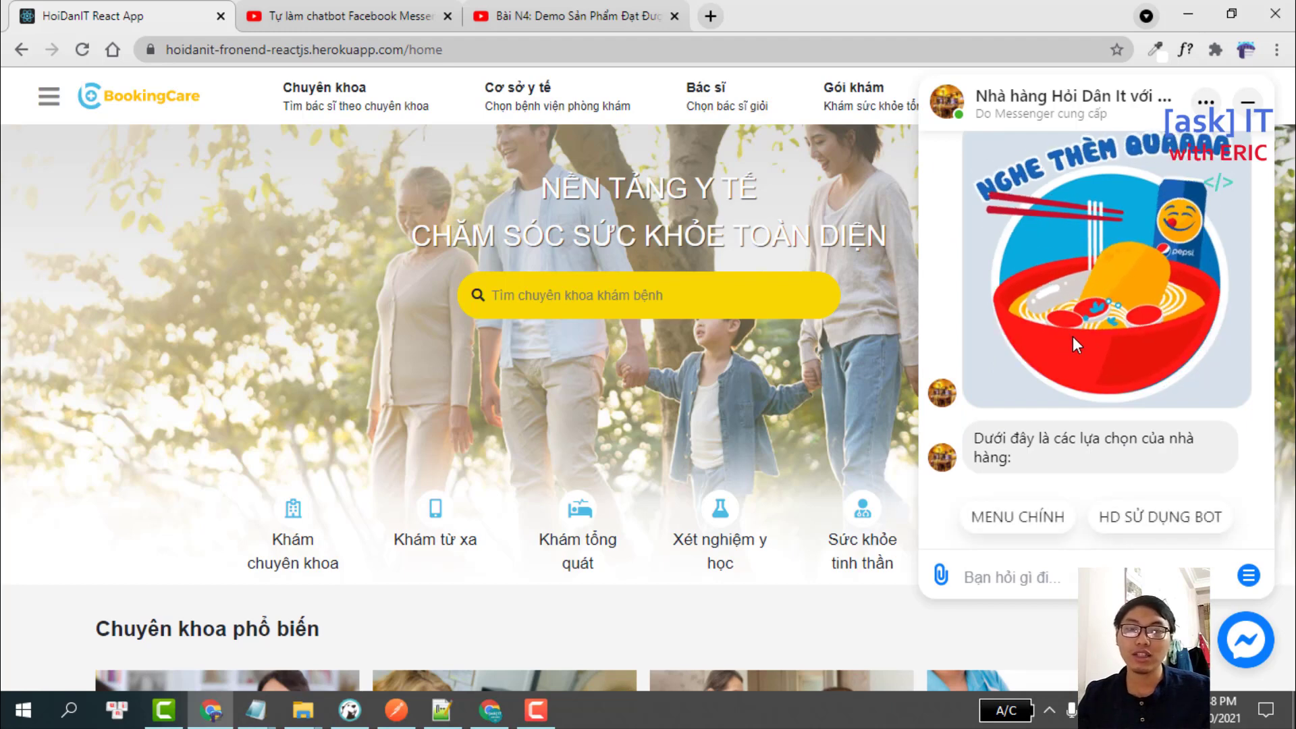
{"action": "left_click", "coordinate": [1158, 517]}
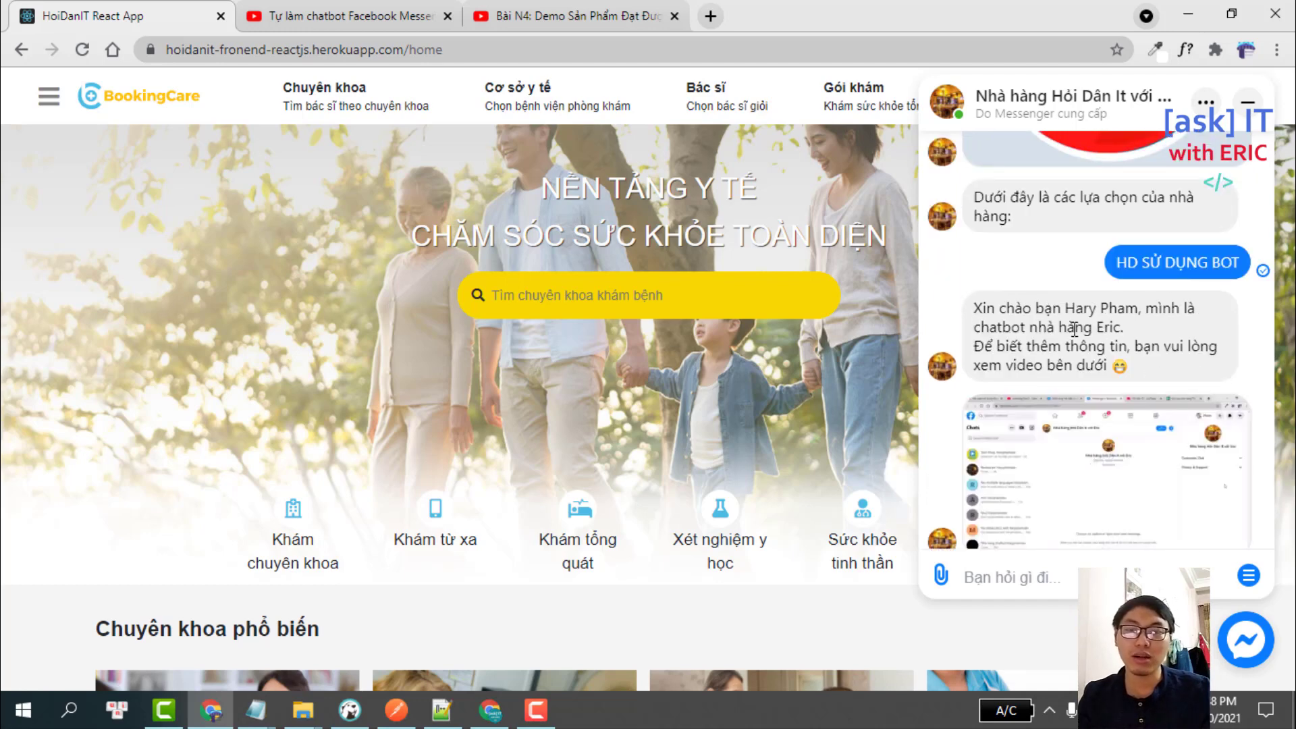
{"action": "mouse_move", "coordinate": [1106, 471]}
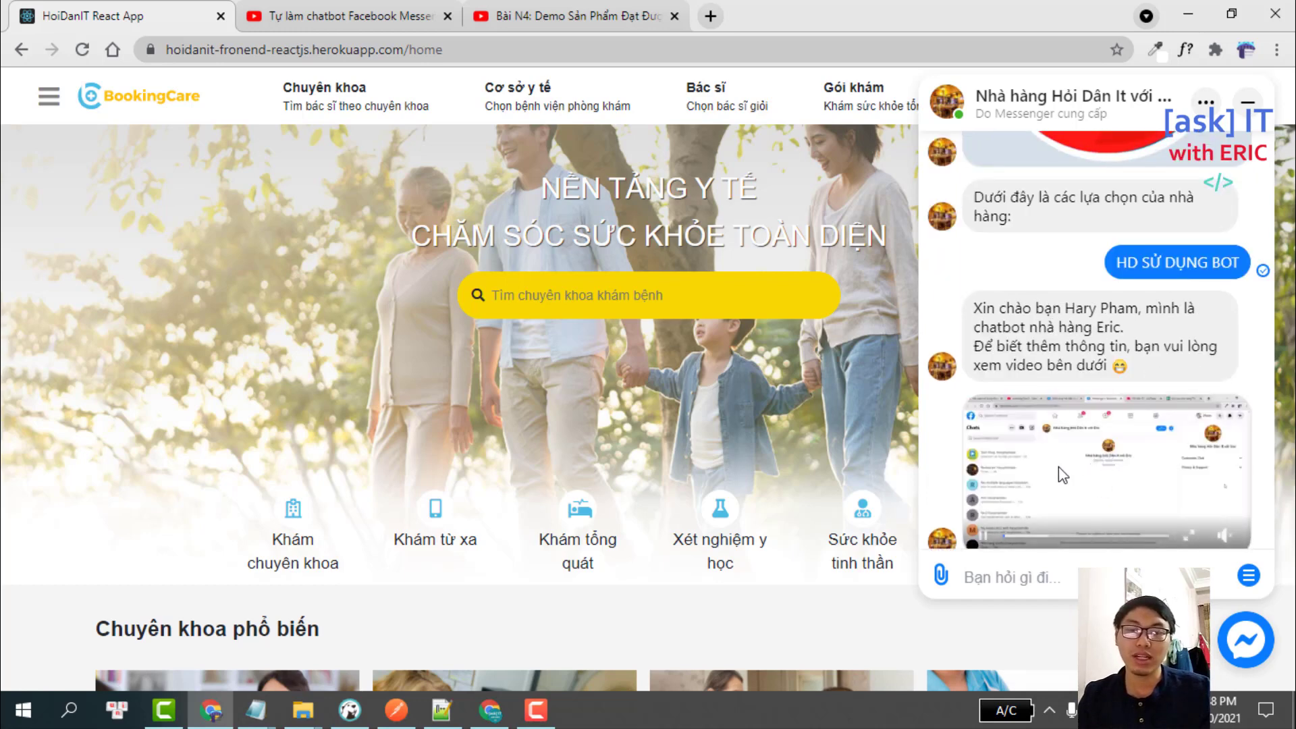
{"action": "left_click", "coordinate": [1248, 578]}
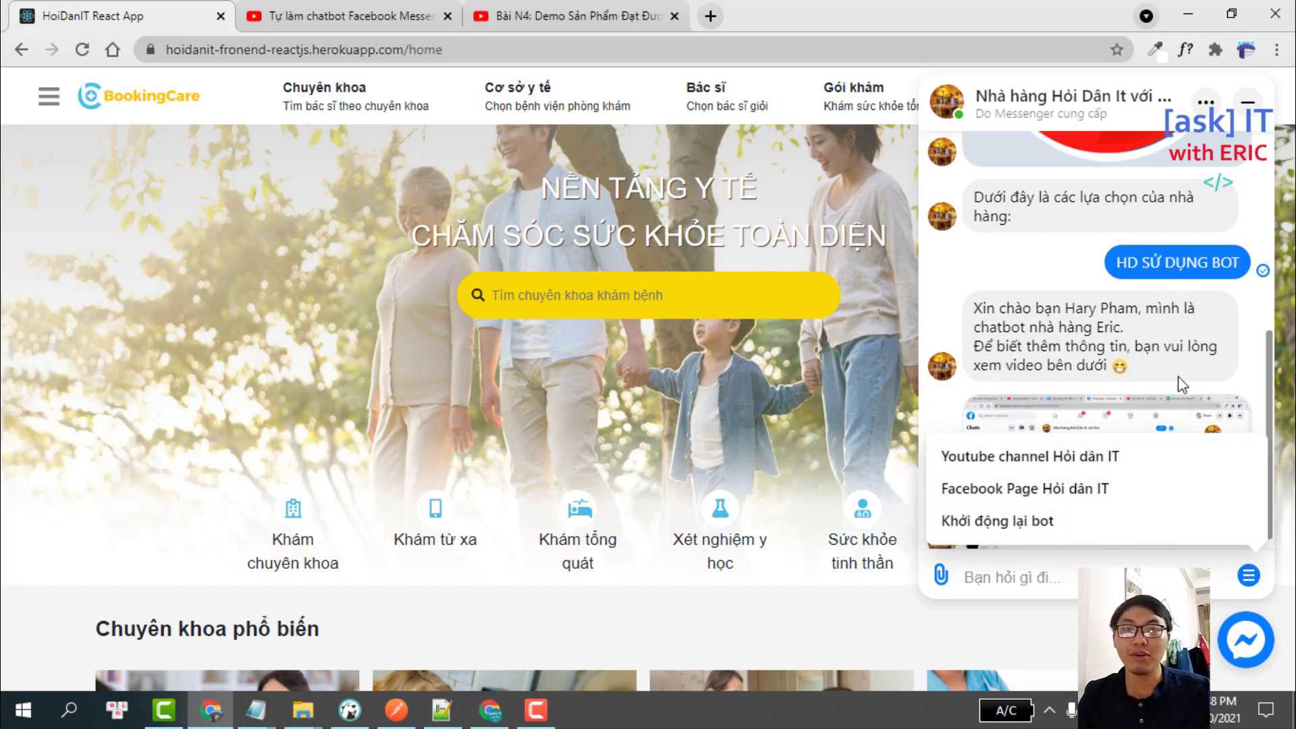
{"action": "left_click", "coordinate": [1000, 522]}
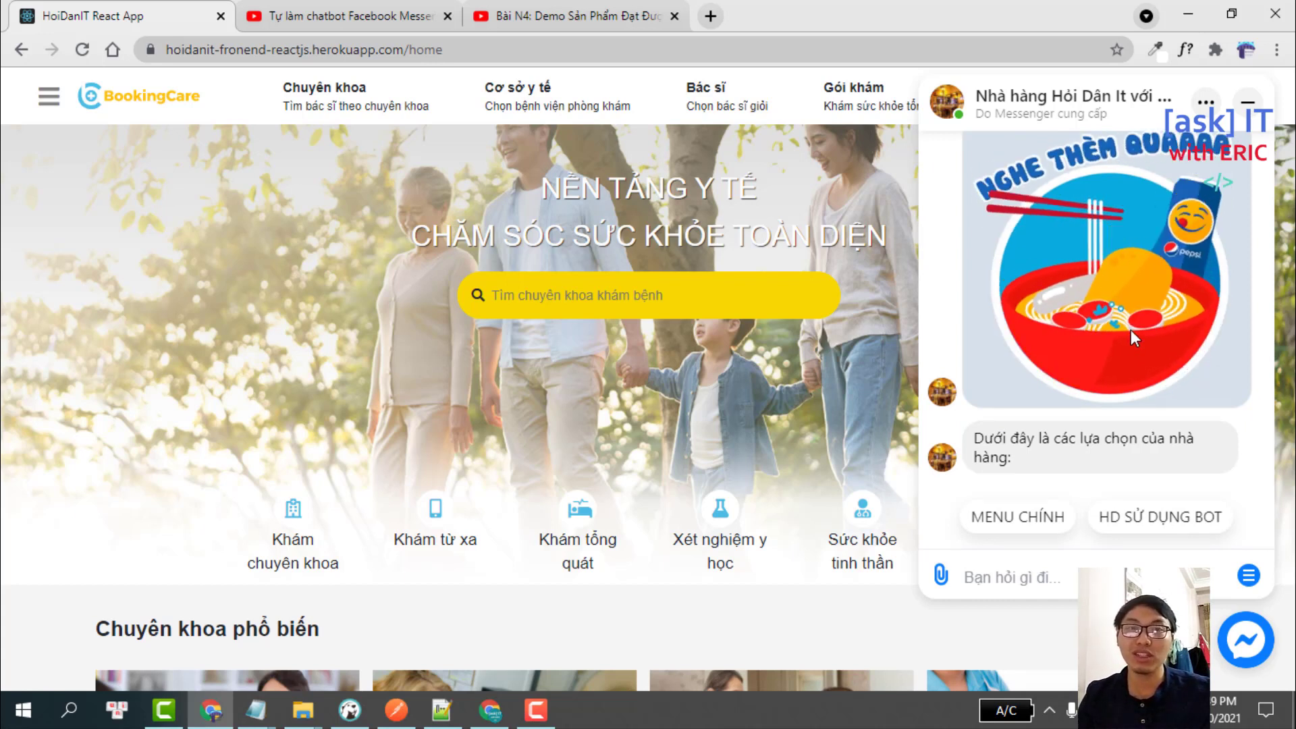
Close the Messenger chat and open the doctor's detail page from the home page.
{"action": "left_click", "coordinate": [1248, 101]}
{"action": "scroll", "coordinate": [678, 234], "scroll_direction": "down", "scroll_amount": 1}
{"action": "scroll", "coordinate": [678, 234], "scroll_direction": "down", "scroll_amount": 8}
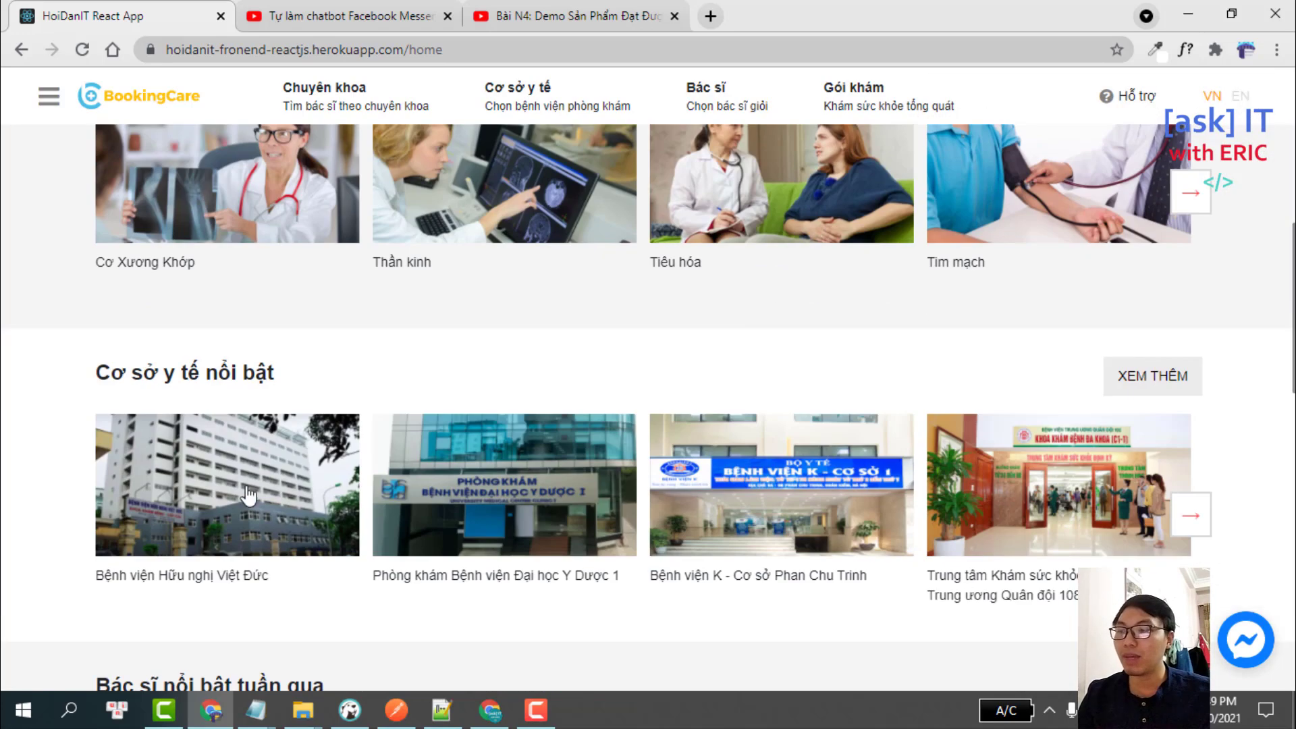
{"action": "scroll", "coordinate": [255, 378], "scroll_direction": "down", "scroll_amount": 5}
{"action": "left_click", "coordinate": [220, 458]}
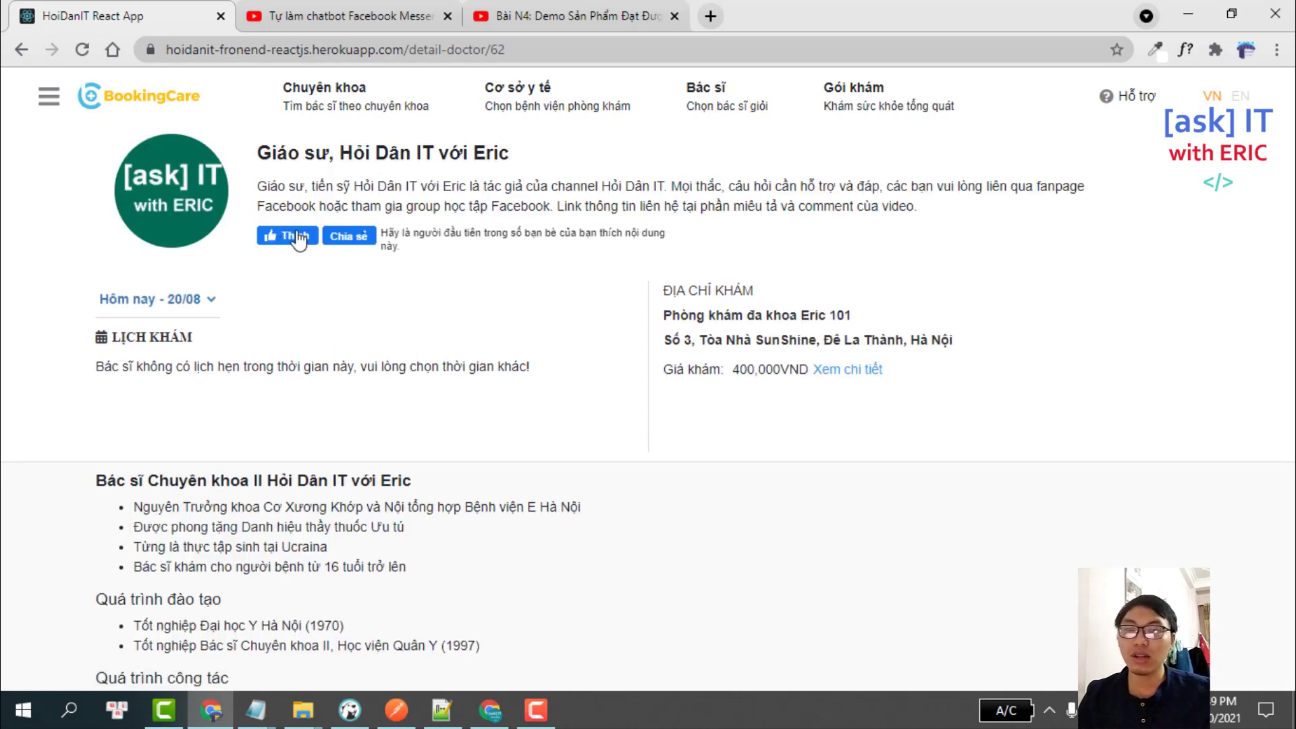
Try the Facebook Share popup and the Messenger chat on the doctor page, closing both.
{"action": "left_click", "coordinate": [349, 236]}
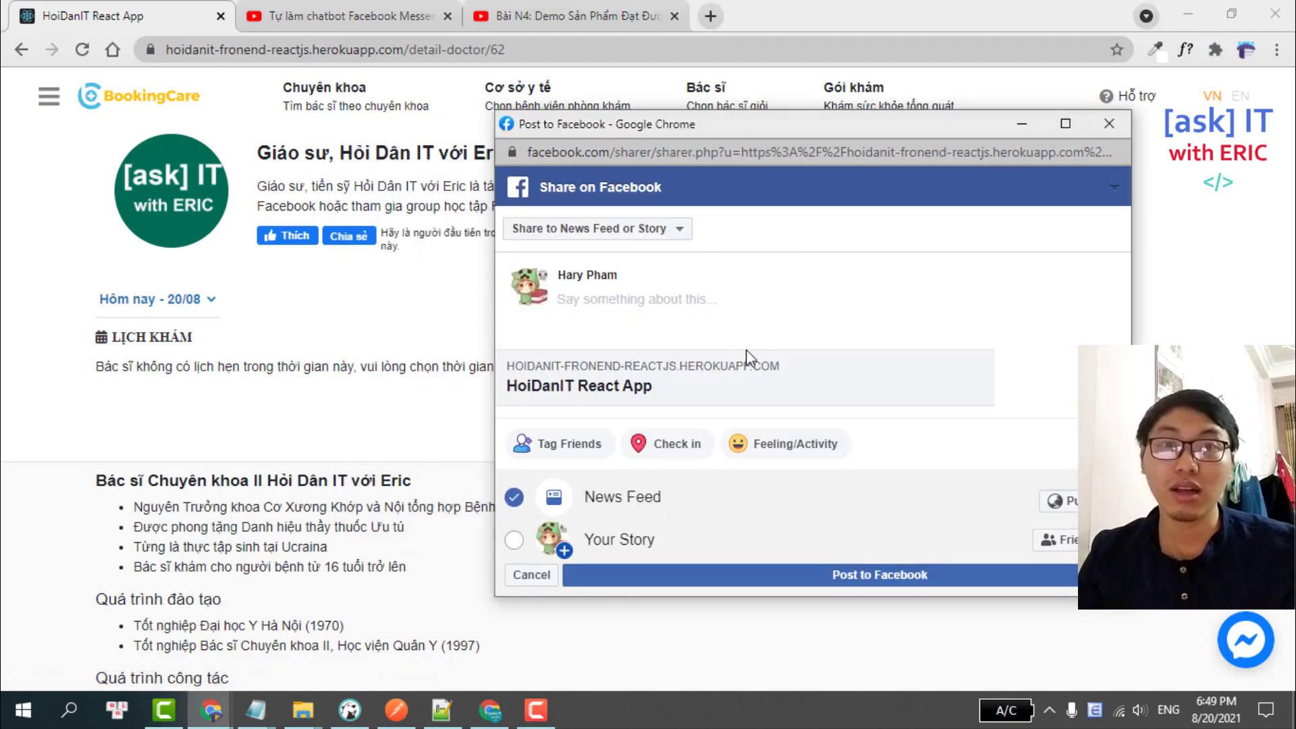
{"action": "left_click", "coordinate": [1109, 123]}
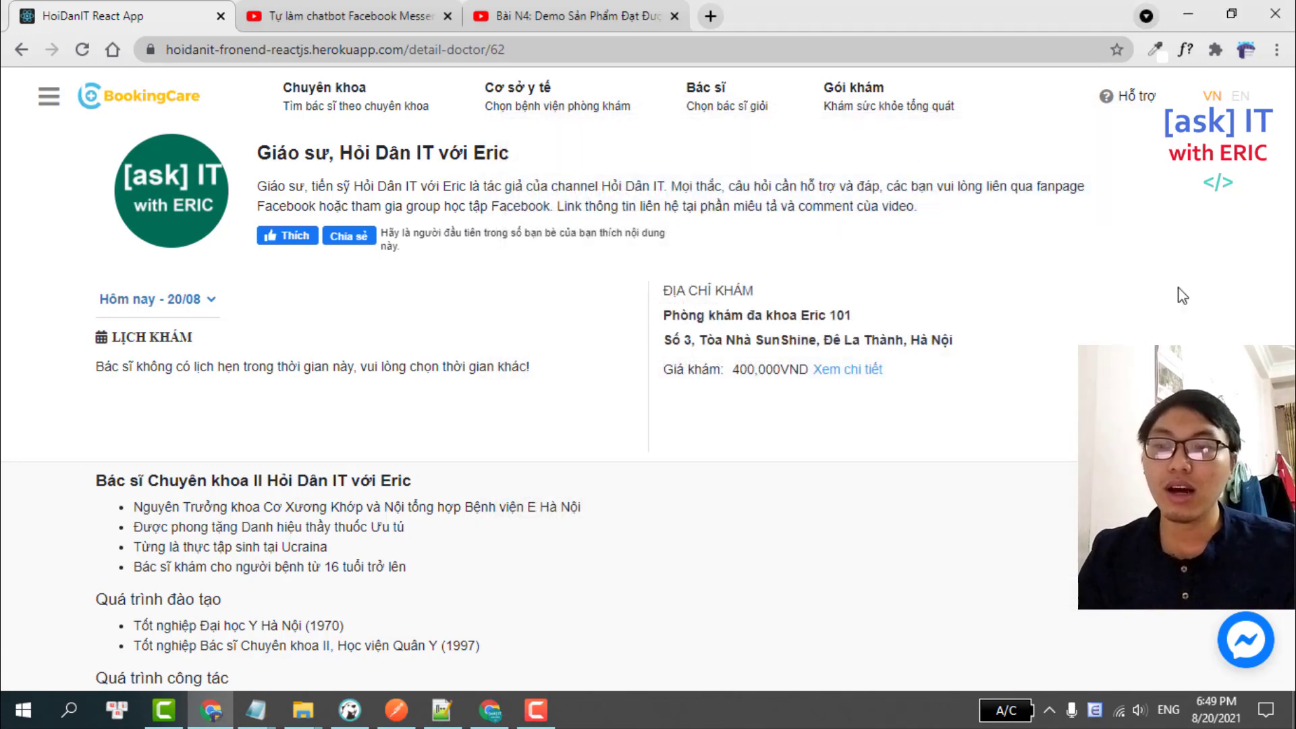
{"action": "left_click", "coordinate": [1247, 647]}
{"action": "left_click", "coordinate": [1246, 648]}
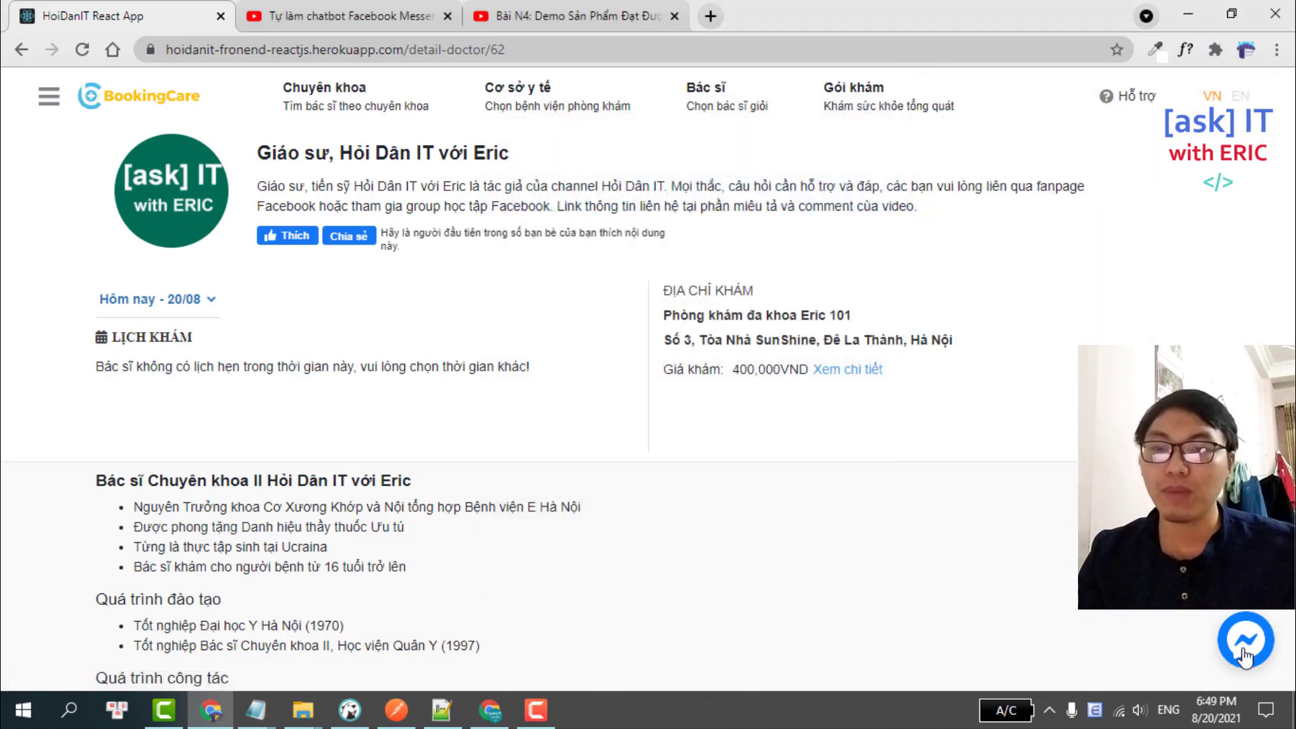
Scroll down to the empty Facebook comments box below the doctor's details.
{"action": "scroll", "coordinate": [722, 326], "scroll_direction": "down", "scroll_amount": 2}
{"action": "scroll", "coordinate": [723, 326], "scroll_direction": "down", "scroll_amount": 8}
{"action": "scroll", "coordinate": [726, 318], "scroll_direction": "down", "scroll_amount": 15}
{"action": "scroll", "coordinate": [729, 311], "scroll_direction": "down", "scroll_amount": 5}
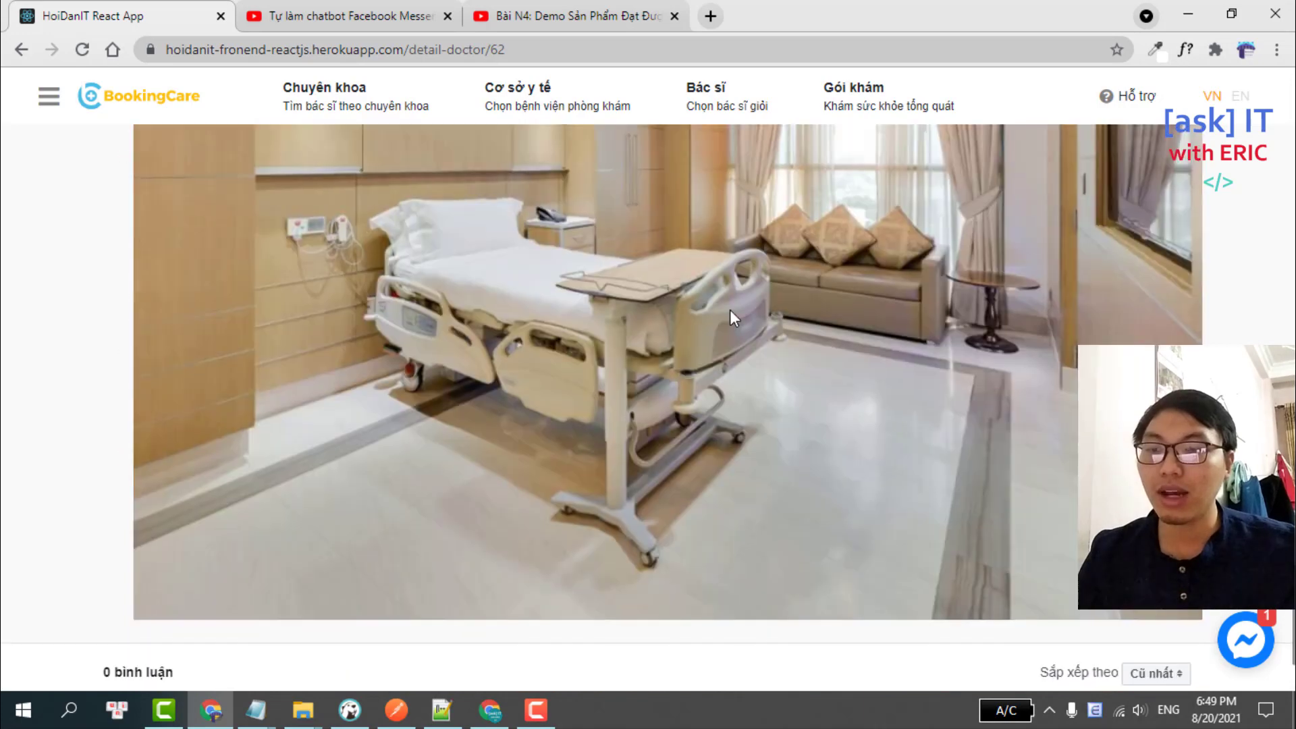
{"action": "scroll", "coordinate": [731, 309], "scroll_direction": "up", "scroll_amount": 10}
{"action": "scroll", "coordinate": [730, 310], "scroll_direction": "up", "scroll_amount": 10}
{"action": "scroll", "coordinate": [731, 310], "scroll_direction": "up", "scroll_amount": 5}
{"action": "scroll", "coordinate": [731, 310], "scroll_direction": "up", "scroll_amount": 10}
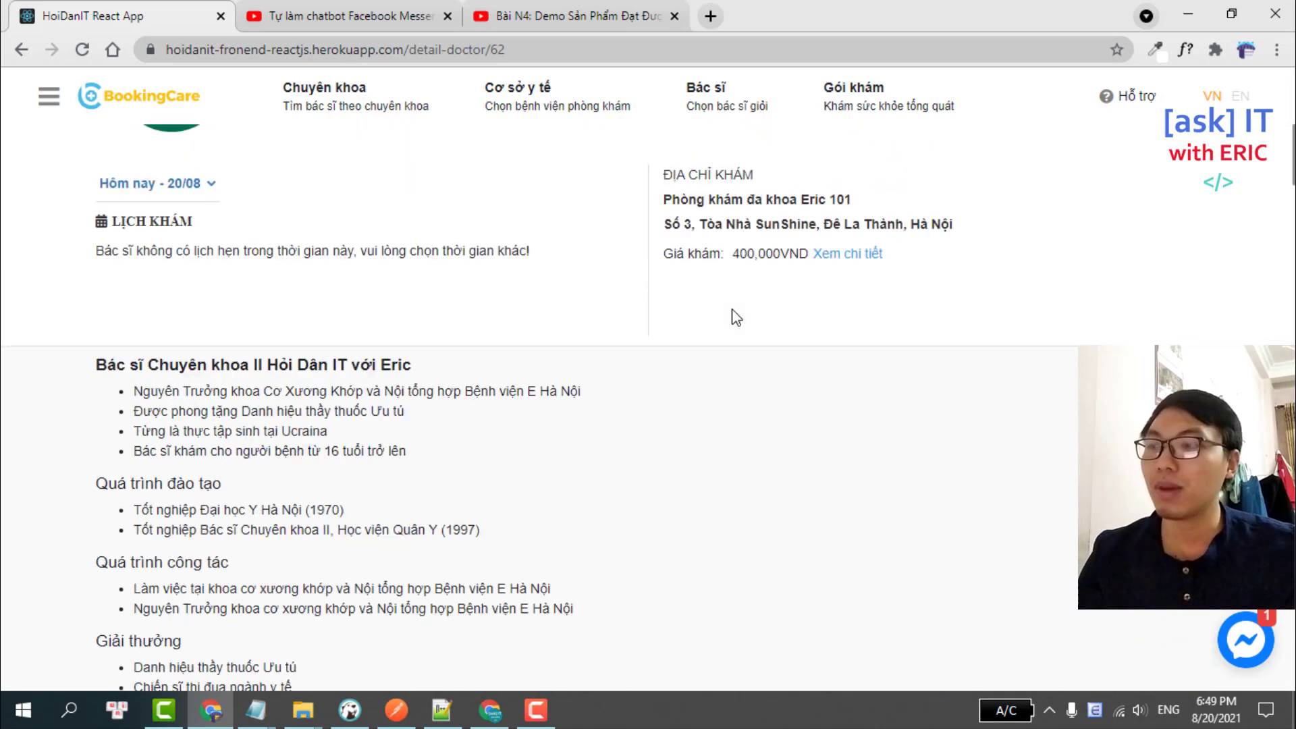
{"action": "scroll", "coordinate": [731, 310], "scroll_direction": "up", "scroll_amount": 2}
{"action": "scroll", "coordinate": [736, 307], "scroll_direction": "down", "scroll_amount": 10}
{"action": "scroll", "coordinate": [746, 297], "scroll_direction": "down", "scroll_amount": 5}
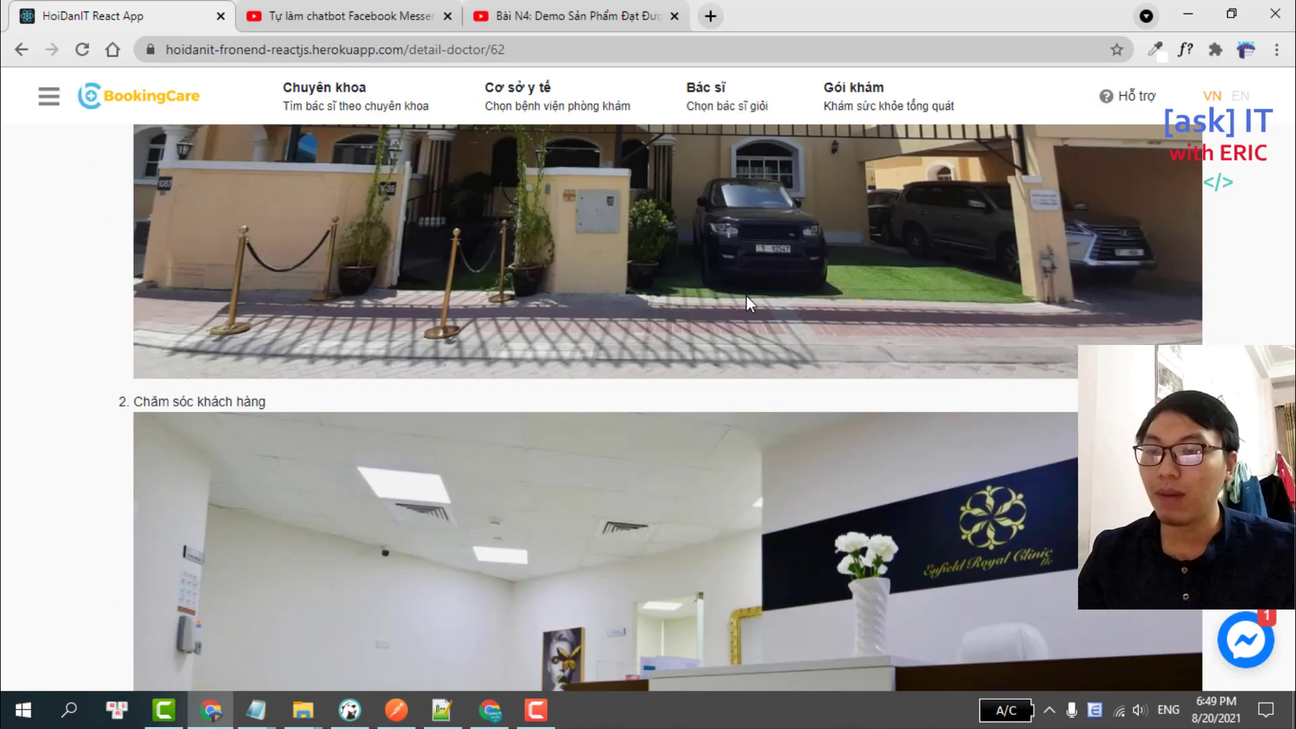
{"action": "scroll", "coordinate": [746, 294], "scroll_direction": "down", "scroll_amount": 5}
{"action": "scroll", "coordinate": [747, 293], "scroll_direction": "down", "scroll_amount": 5}
{"action": "scroll", "coordinate": [748, 293], "scroll_direction": "down", "scroll_amount": 2}
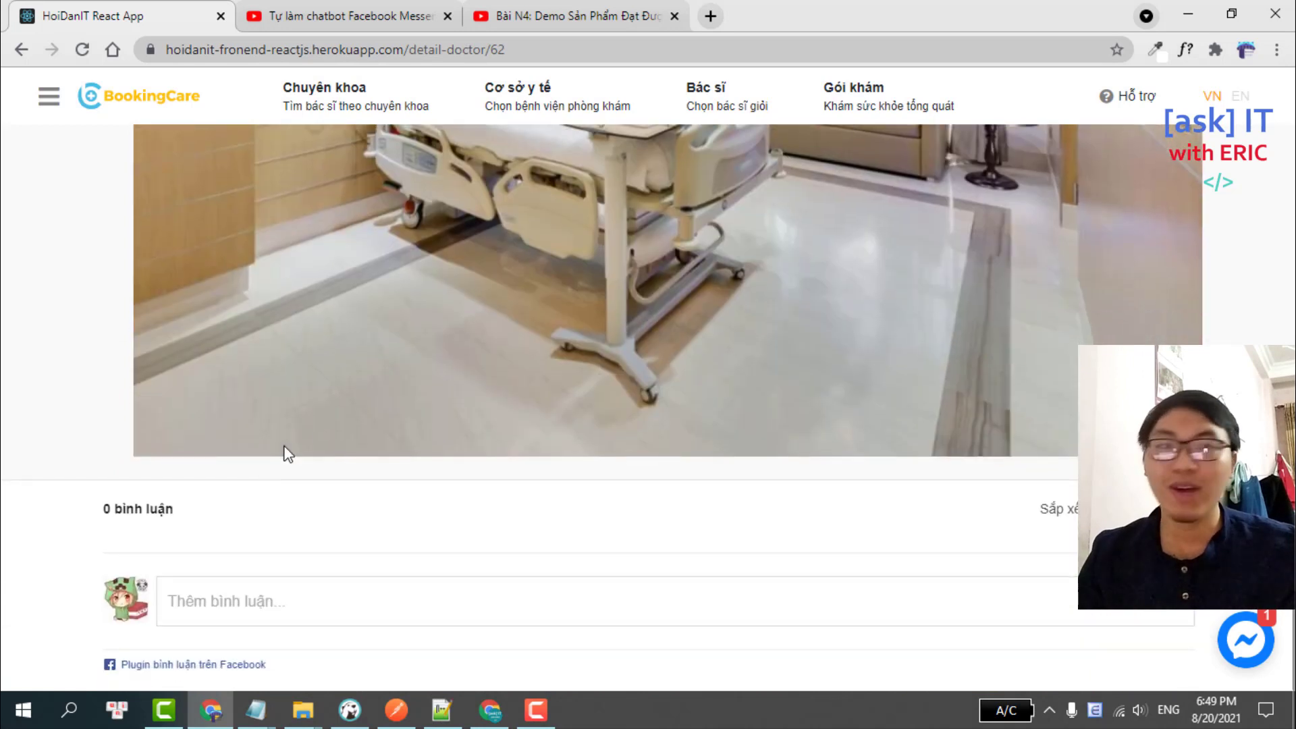
Write and post the comment 'wow. amazing !!!!' in the Facebook comments box.
{"action": "left_click", "coordinate": [198, 601]}
{"action": "scroll", "coordinate": [413, 532], "scroll_direction": "down", "scroll_amount": 1}
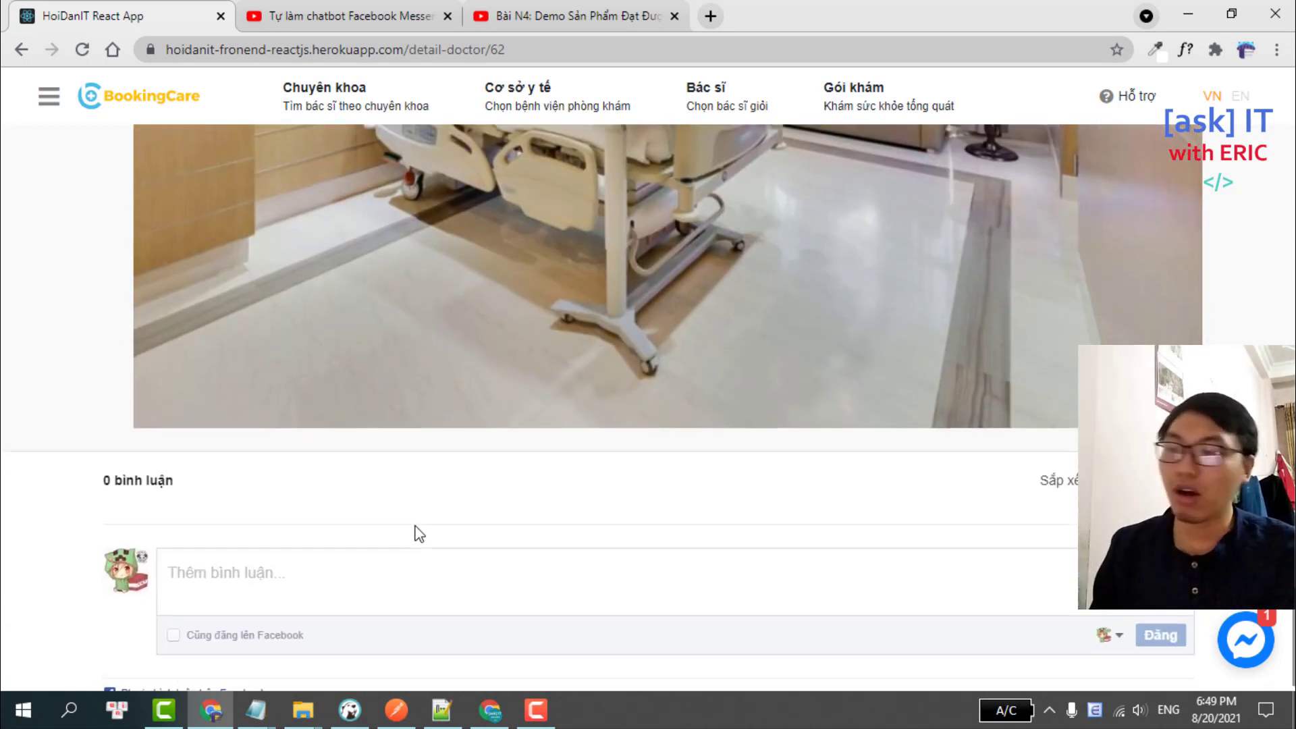
{"action": "type", "text": "WOW"}
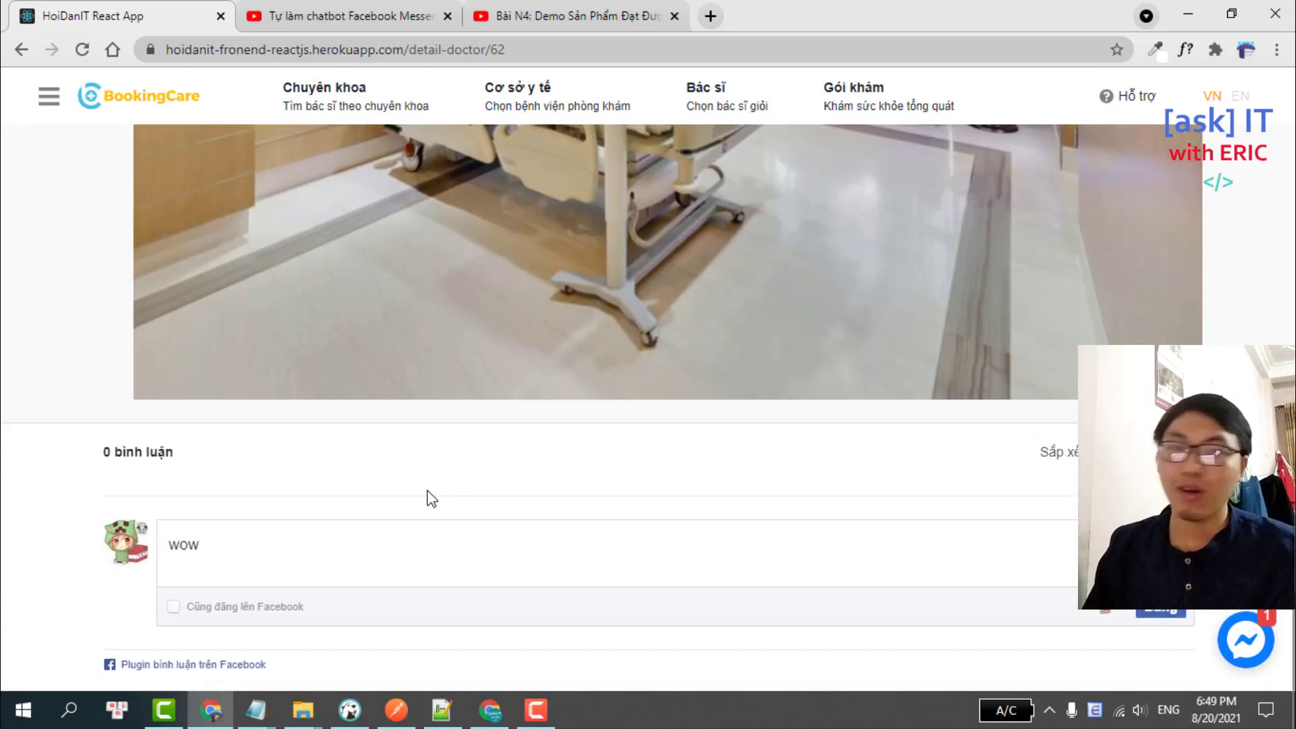
{"action": "type", "text": ". amz"}
{"action": "key", "text": "BackSpace"}
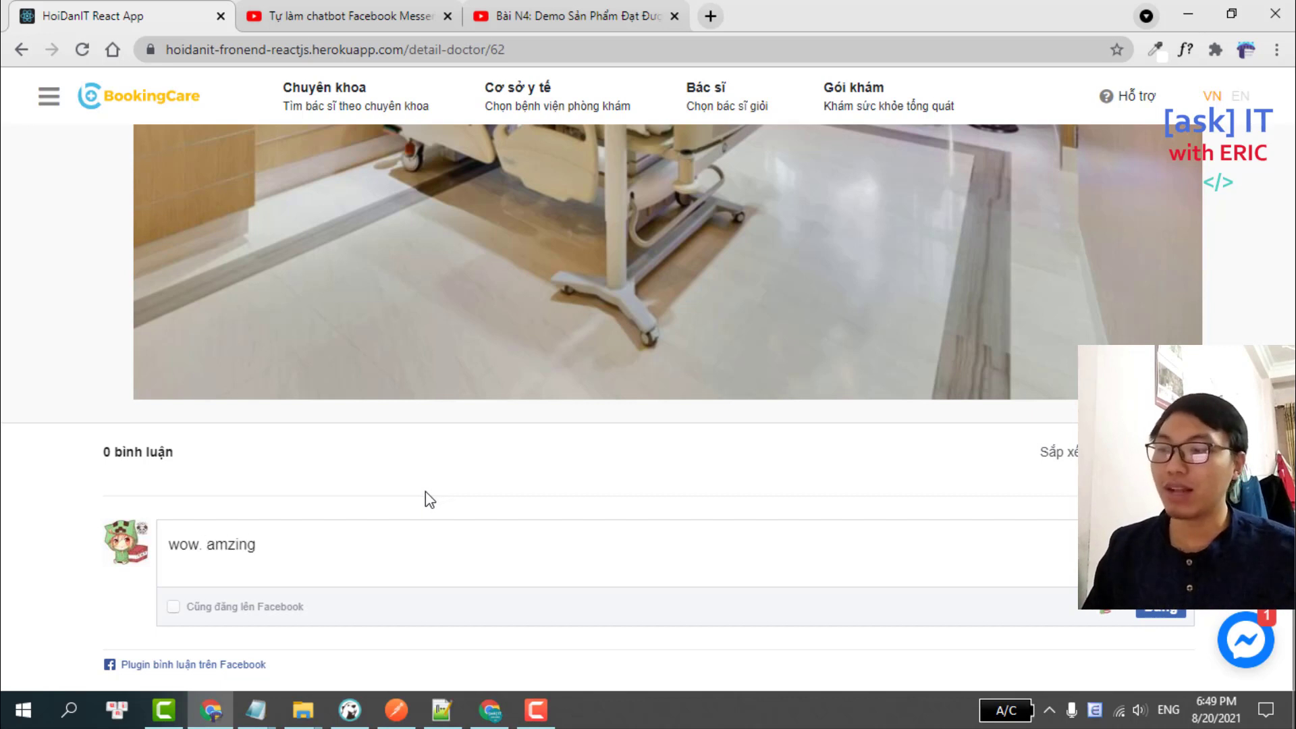
{"action": "key", "text": "BackSpace"}
{"action": "key", "text": "BackSpace"}
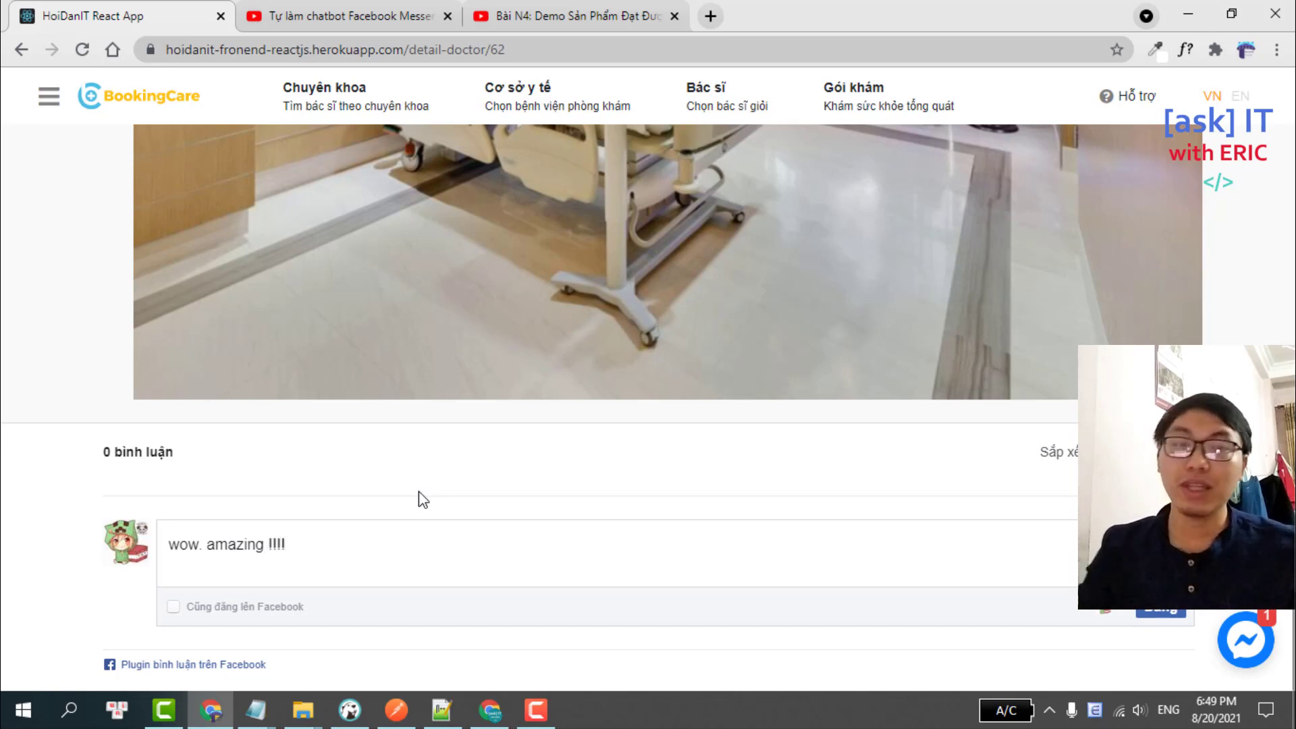
{"action": "left_click", "coordinate": [1160, 610]}
Check the schedule for 21/08 and 22/08, then set the date back to Hôm nay - 20/08.
{"action": "scroll", "coordinate": [857, 432], "scroll_direction": "down", "scroll_amount": 1}
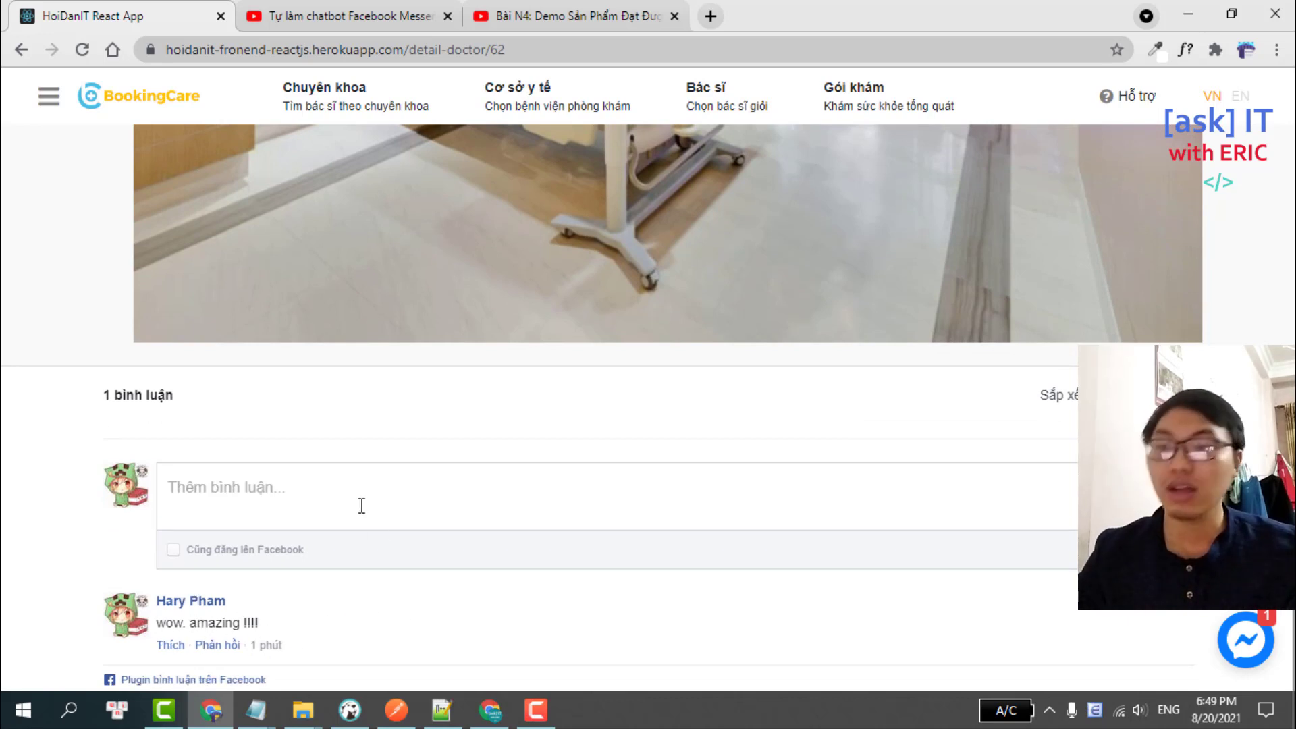
{"action": "scroll", "coordinate": [362, 506], "scroll_direction": "down", "scroll_amount": 1}
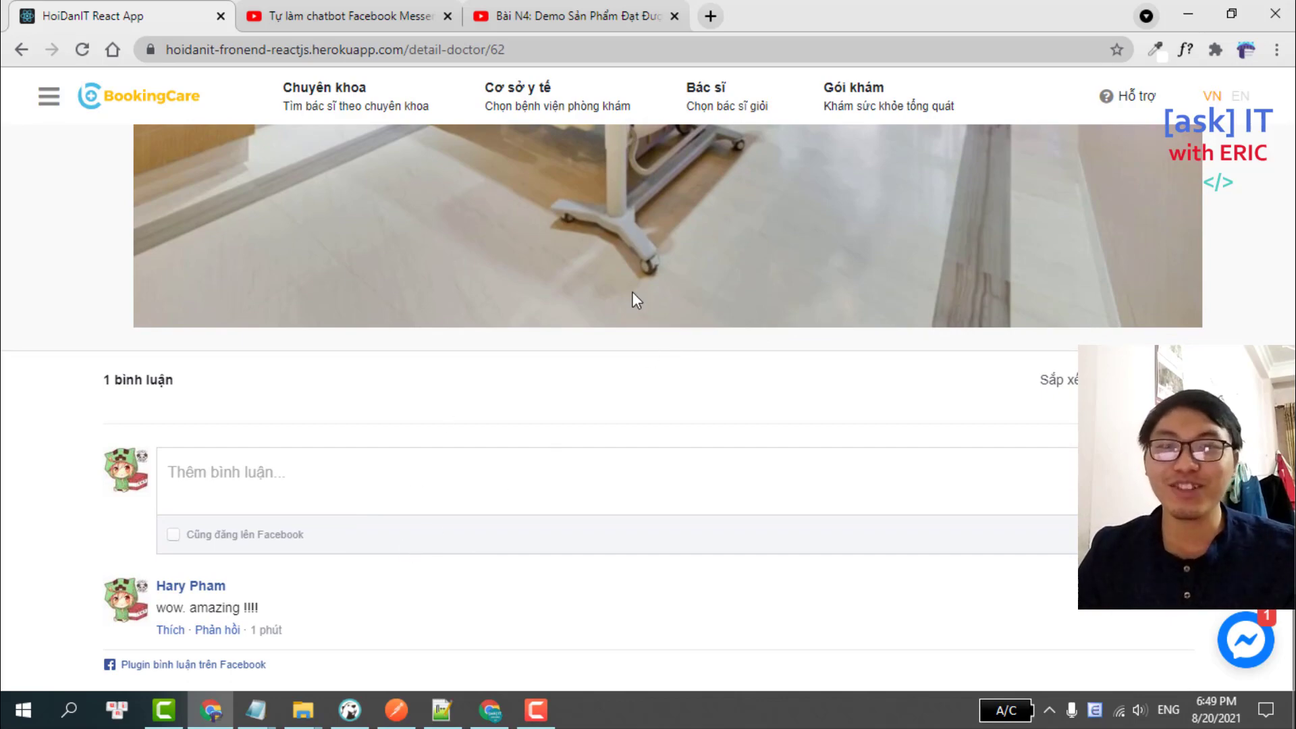
{"action": "scroll", "coordinate": [675, 290], "scroll_direction": "up", "scroll_amount": 2}
{"action": "scroll", "coordinate": [703, 281], "scroll_direction": "up", "scroll_amount": 5}
{"action": "scroll", "coordinate": [703, 280], "scroll_direction": "up", "scroll_amount": 5}
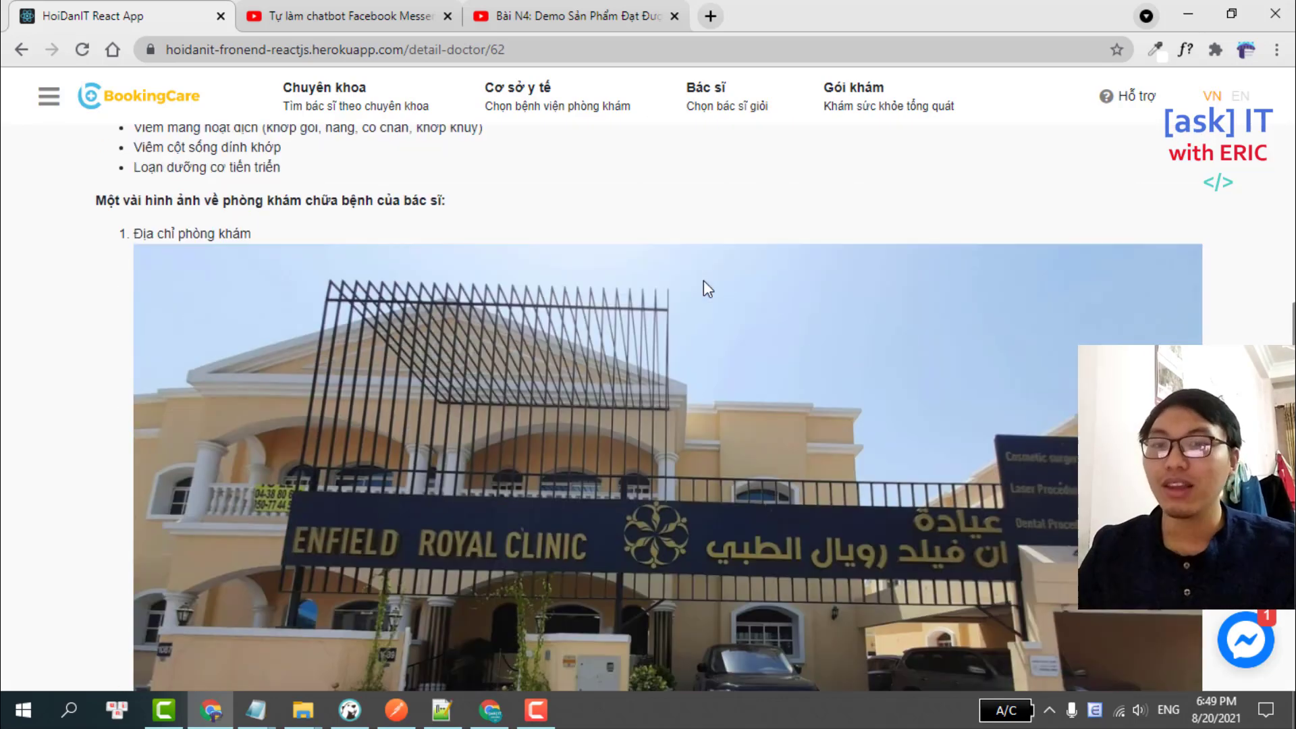
{"action": "scroll", "coordinate": [703, 281], "scroll_direction": "up", "scroll_amount": 5}
{"action": "scroll", "coordinate": [703, 281], "scroll_direction": "up", "scroll_amount": 5}
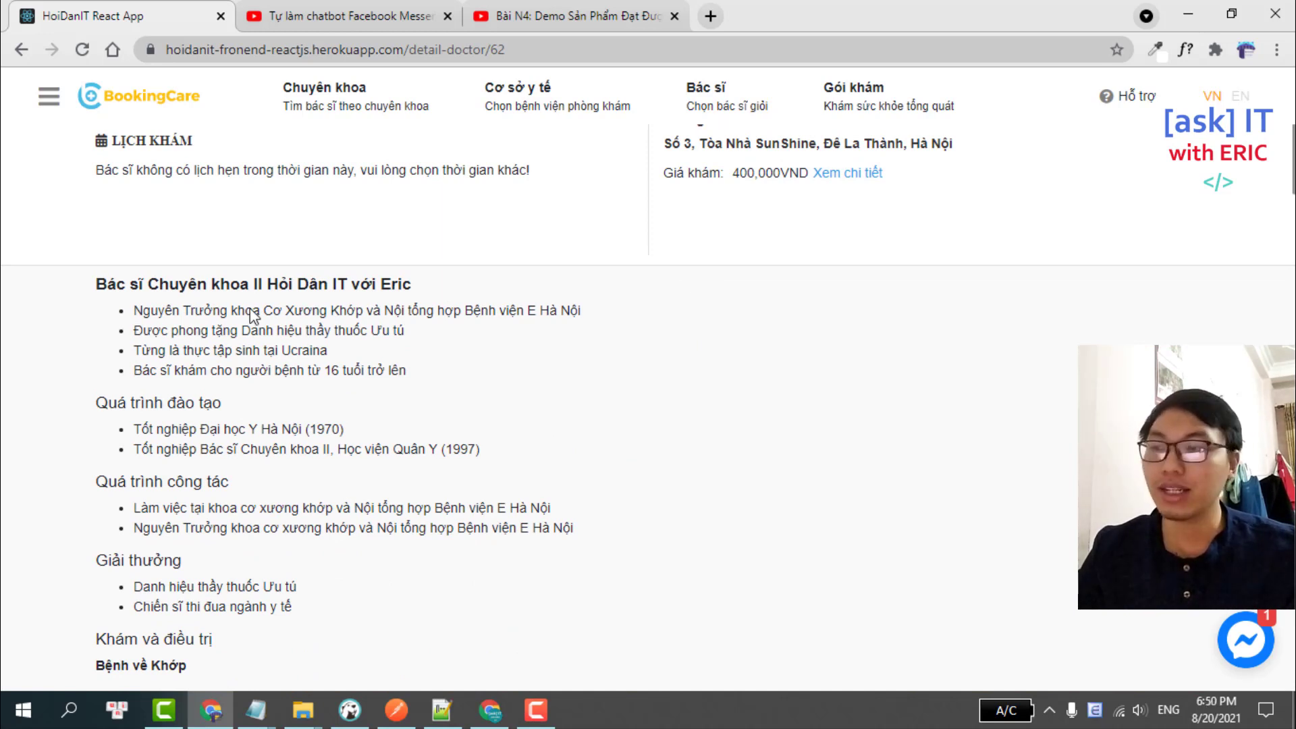
{"action": "scroll", "coordinate": [422, 331], "scroll_direction": "up", "scroll_amount": 3}
{"action": "left_click", "coordinate": [166, 306]}
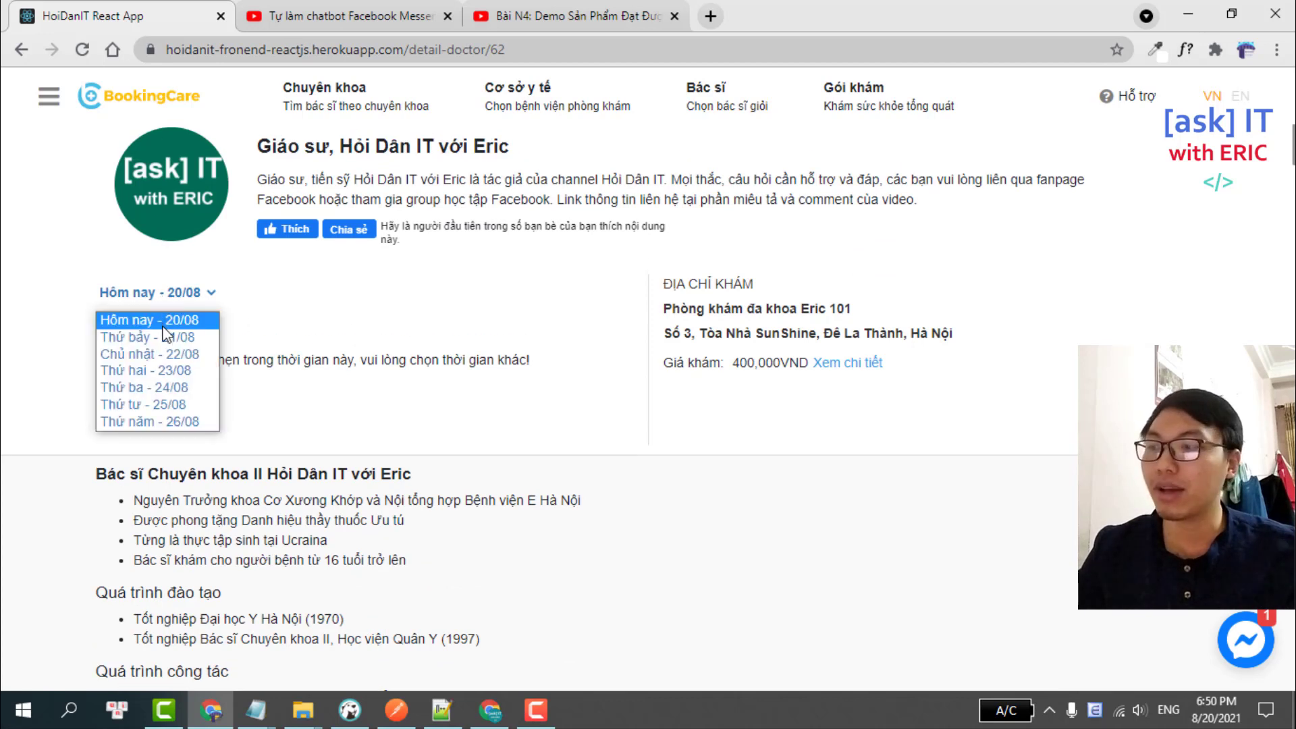
{"action": "left_click", "coordinate": [166, 335]}
{"action": "left_click", "coordinate": [177, 304]}
{"action": "left_click", "coordinate": [172, 353]}
{"action": "left_click", "coordinate": [182, 316]}
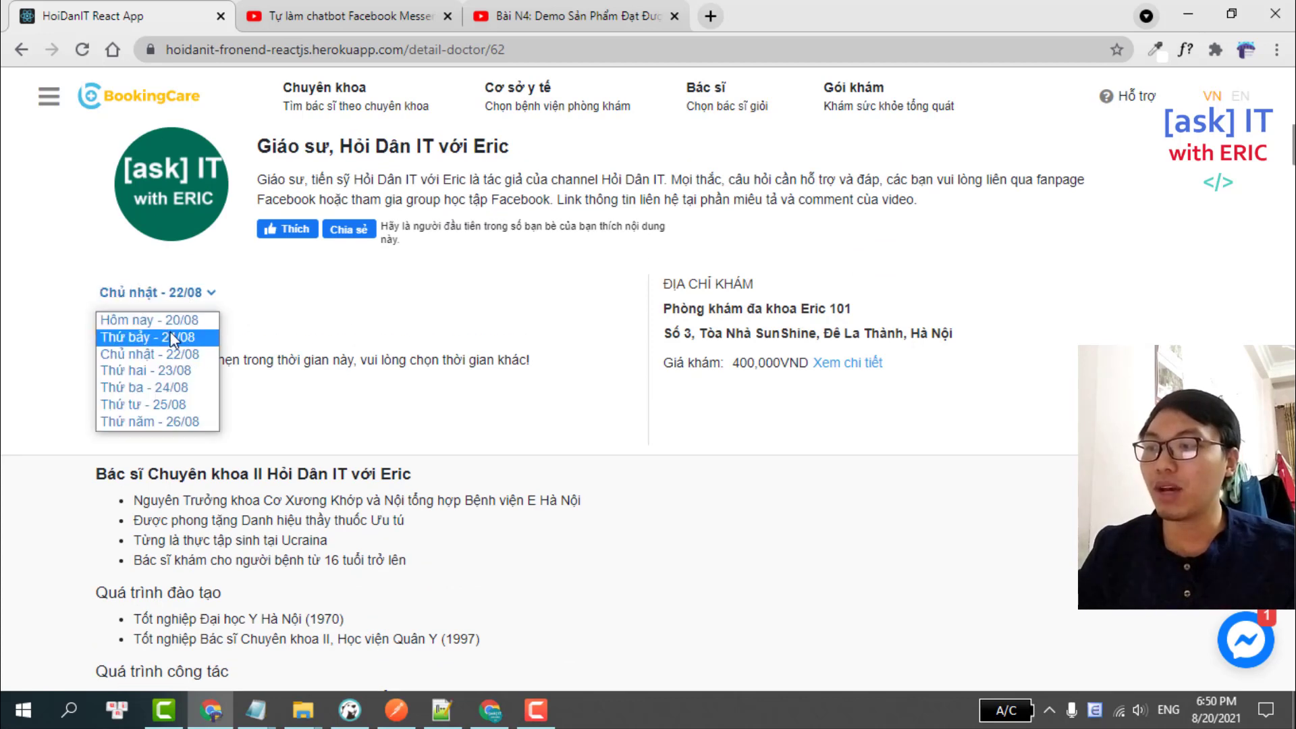
{"action": "left_click", "coordinate": [175, 322]}
{"action": "left_click", "coordinate": [386, 50]}
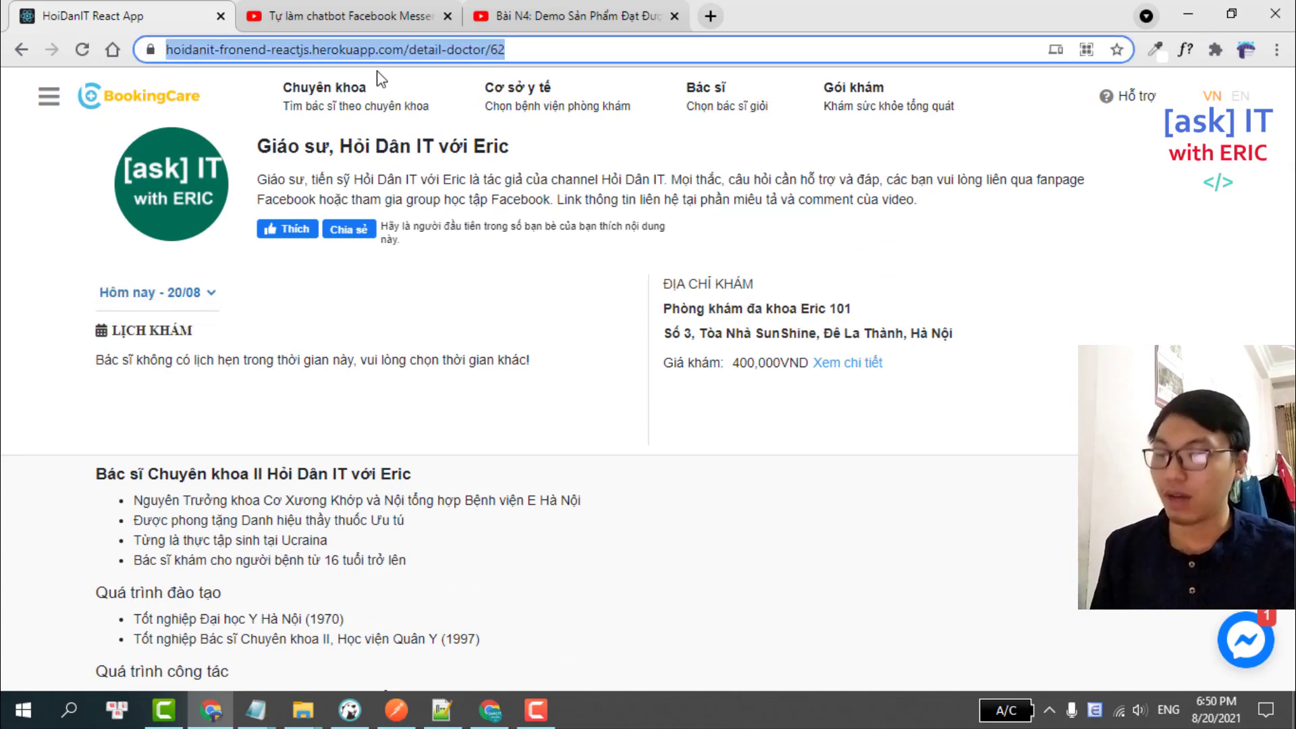
Open the site's login page in a new tab by replacing detail-doctor/62 with login.
{"action": "left_click", "coordinate": [710, 11]}
{"action": "type", "text": "https://hoidanit-fronend-reactjs.herokuapp.com/detail-doctor/62"}
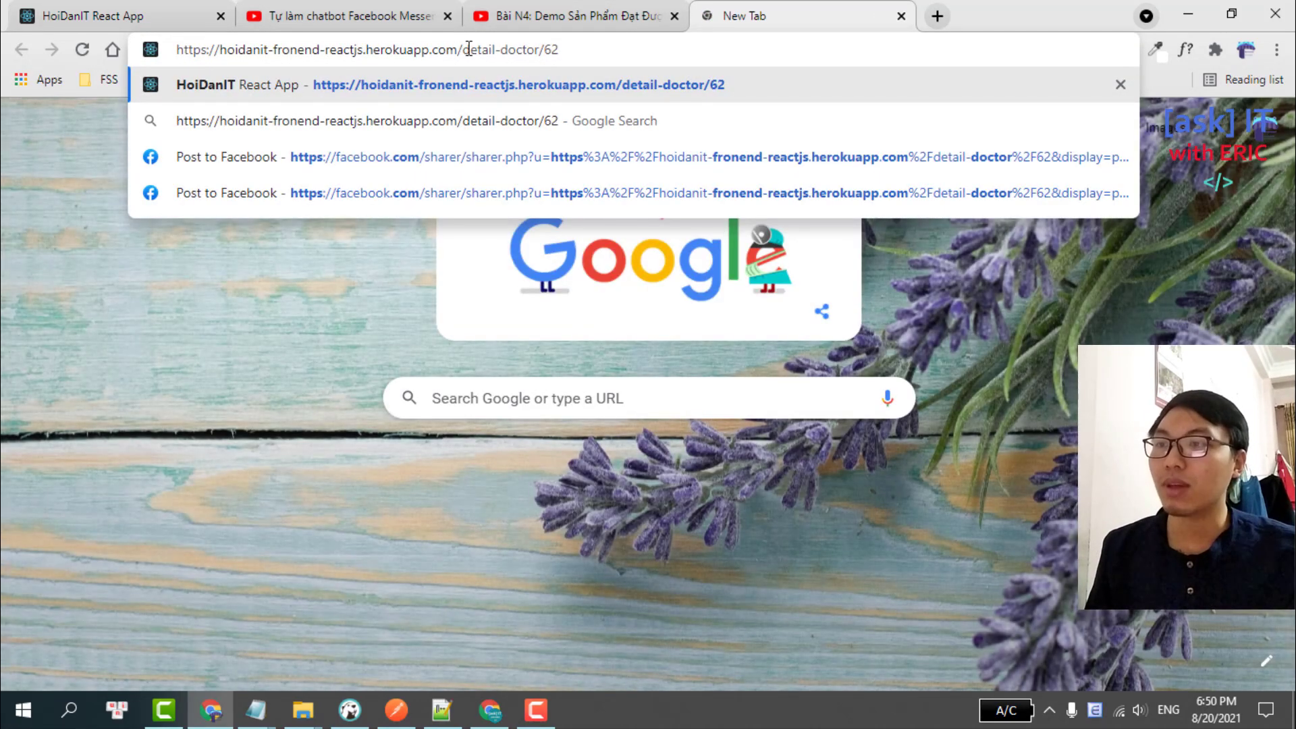
{"action": "left_click_drag", "start_coordinate": [463, 49], "coordinate": [598, 52]}
{"action": "type", "text": "login"}
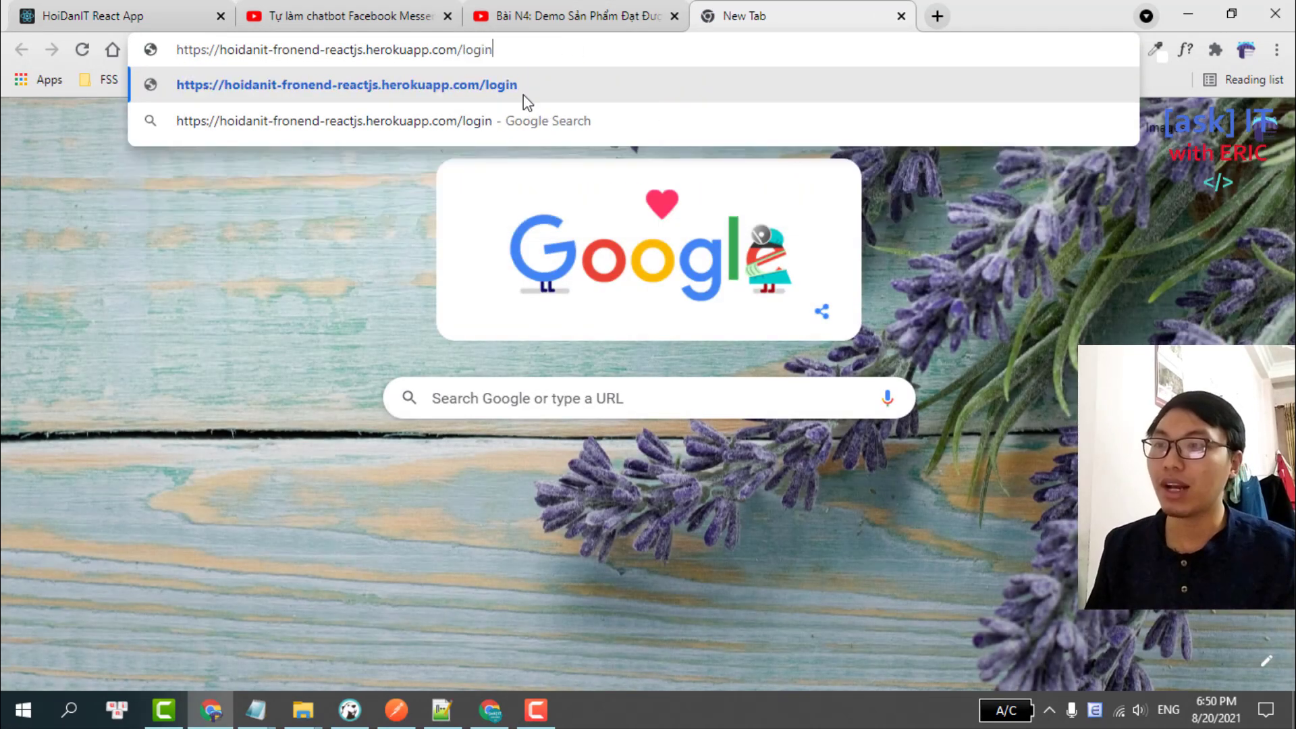
{"action": "key", "text": "Return"}
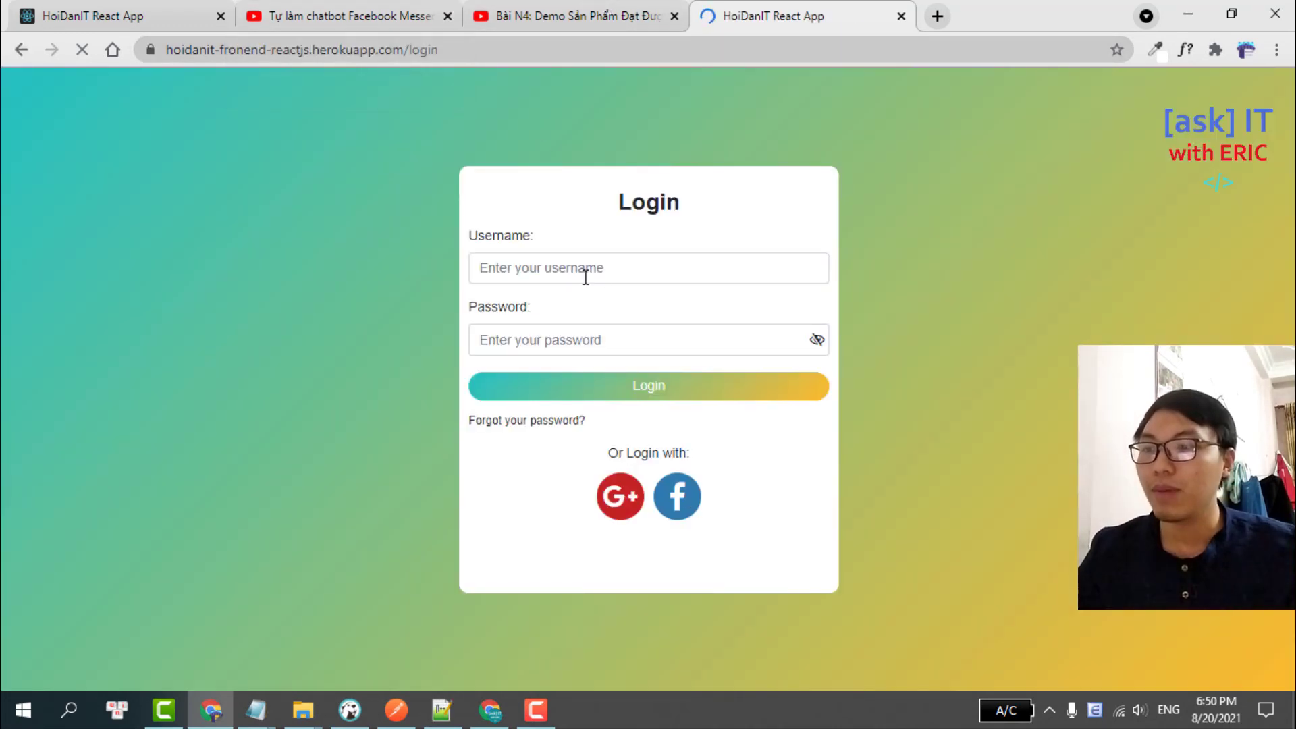
Enter the doctor account's e-mail, copied from the DBeaver Users table, as the username.
{"action": "left_click", "coordinate": [582, 270]}
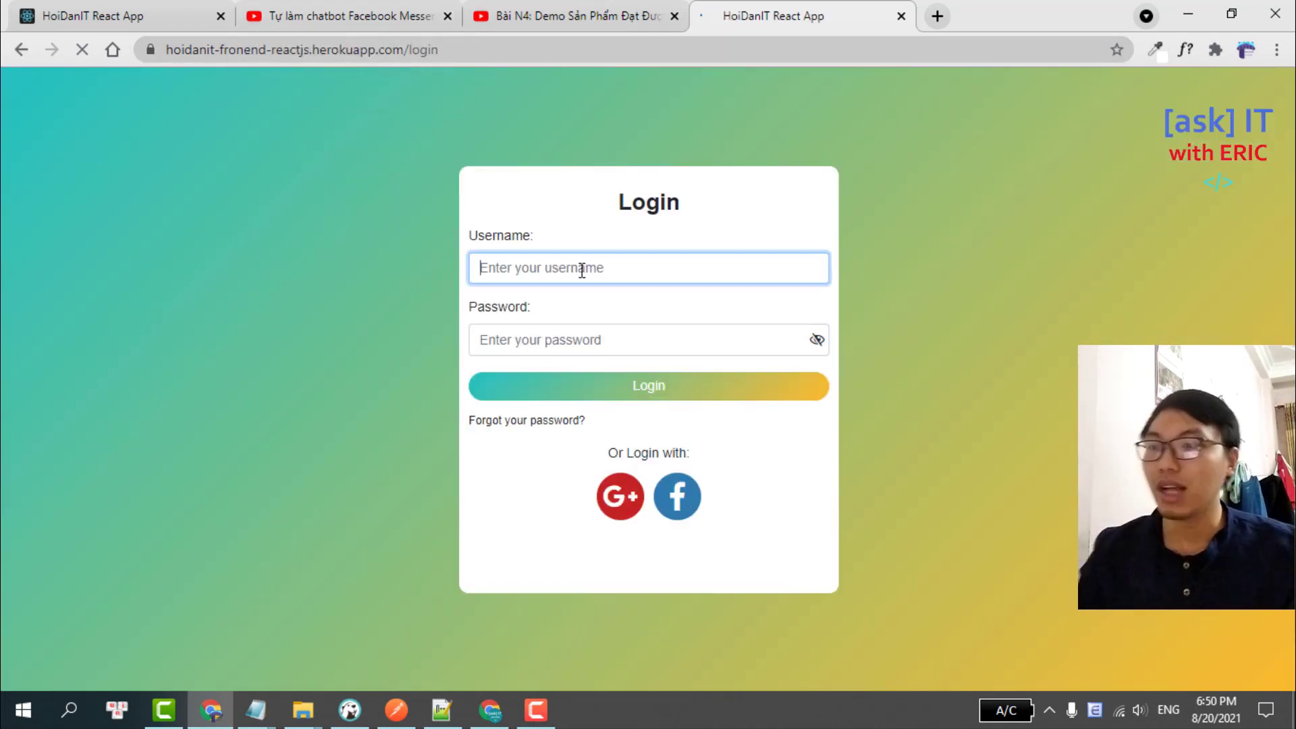
{"action": "type", "text": "hoidanit"}
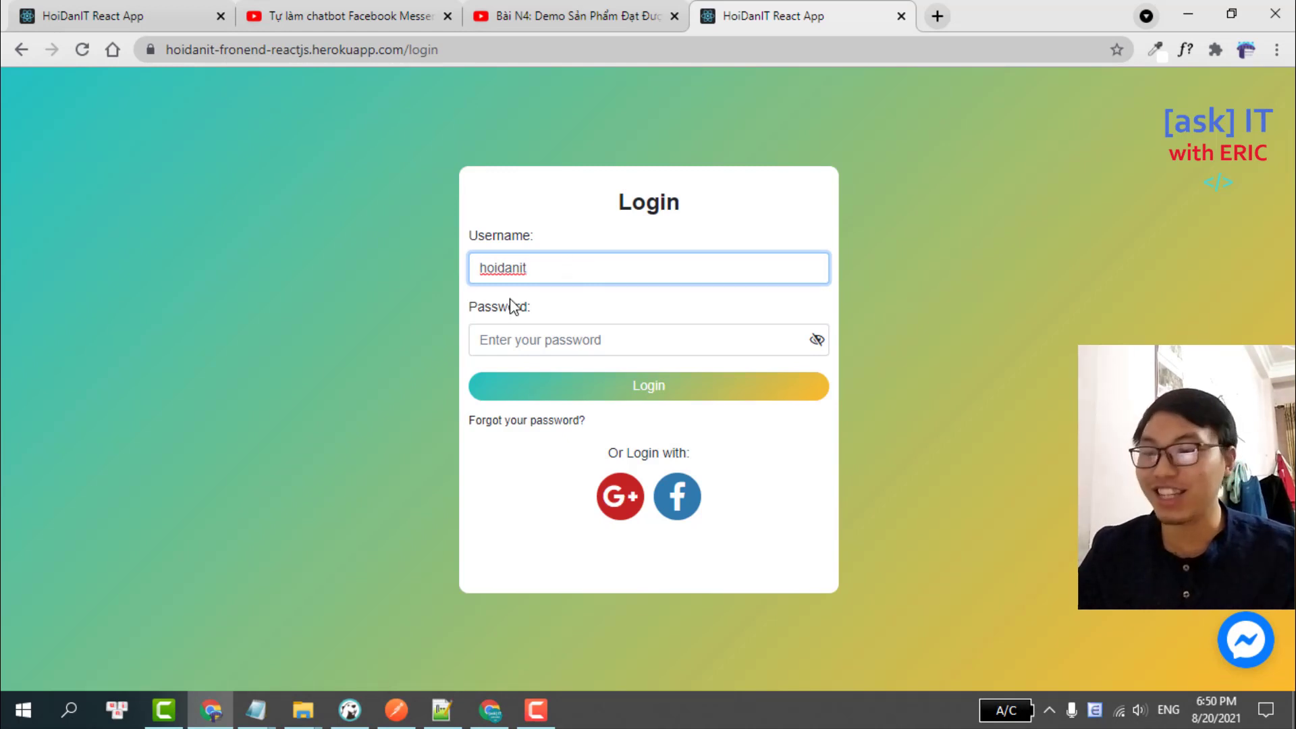
{"action": "left_click", "coordinate": [342, 710]}
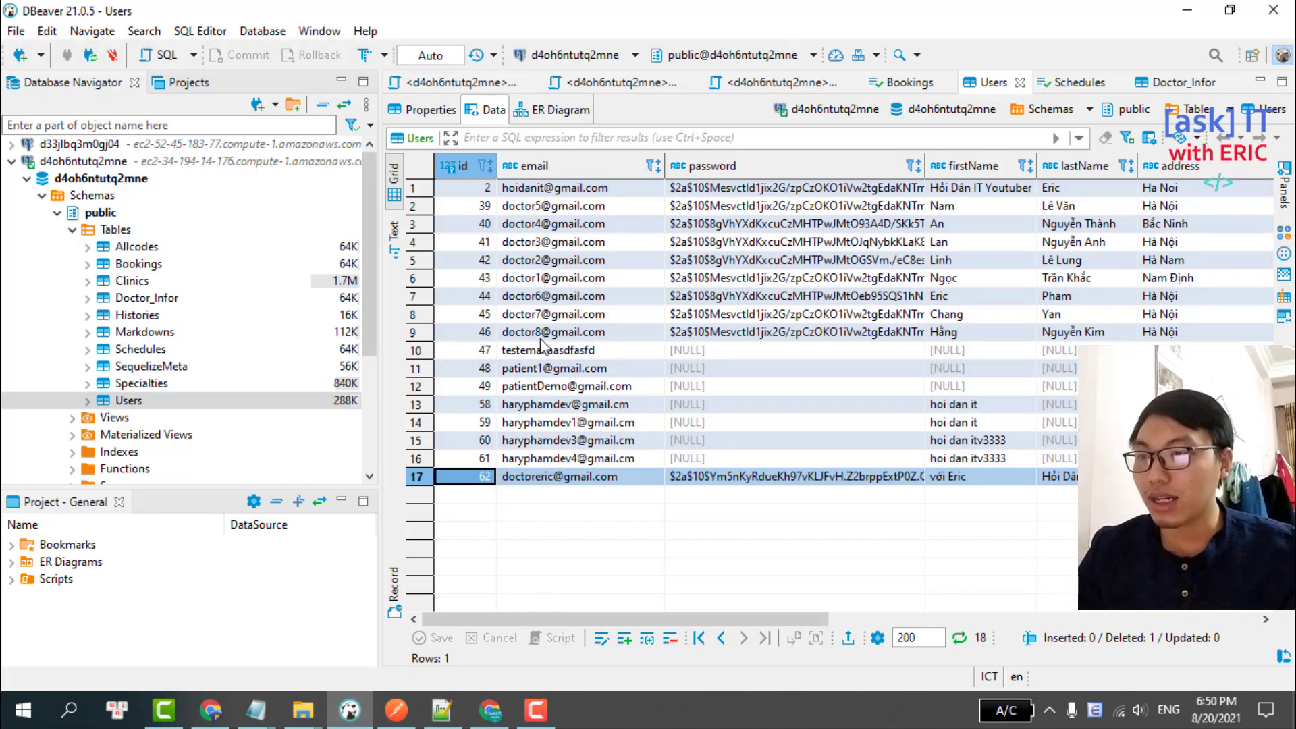
{"action": "double_click", "coordinate": [561, 476]}
{"action": "key", "text": "ctrl+c"}
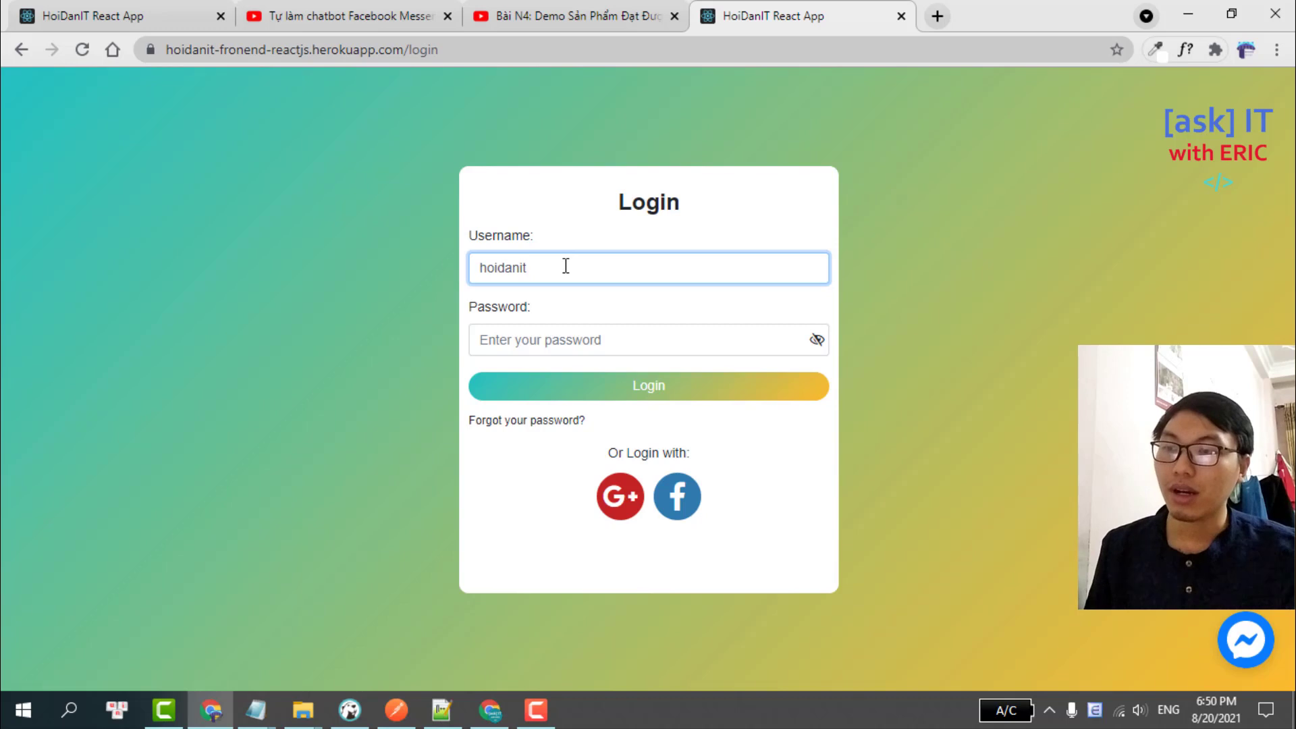
{"action": "double_click", "coordinate": [566, 265]}
{"action": "key", "text": "ctrl+v"}
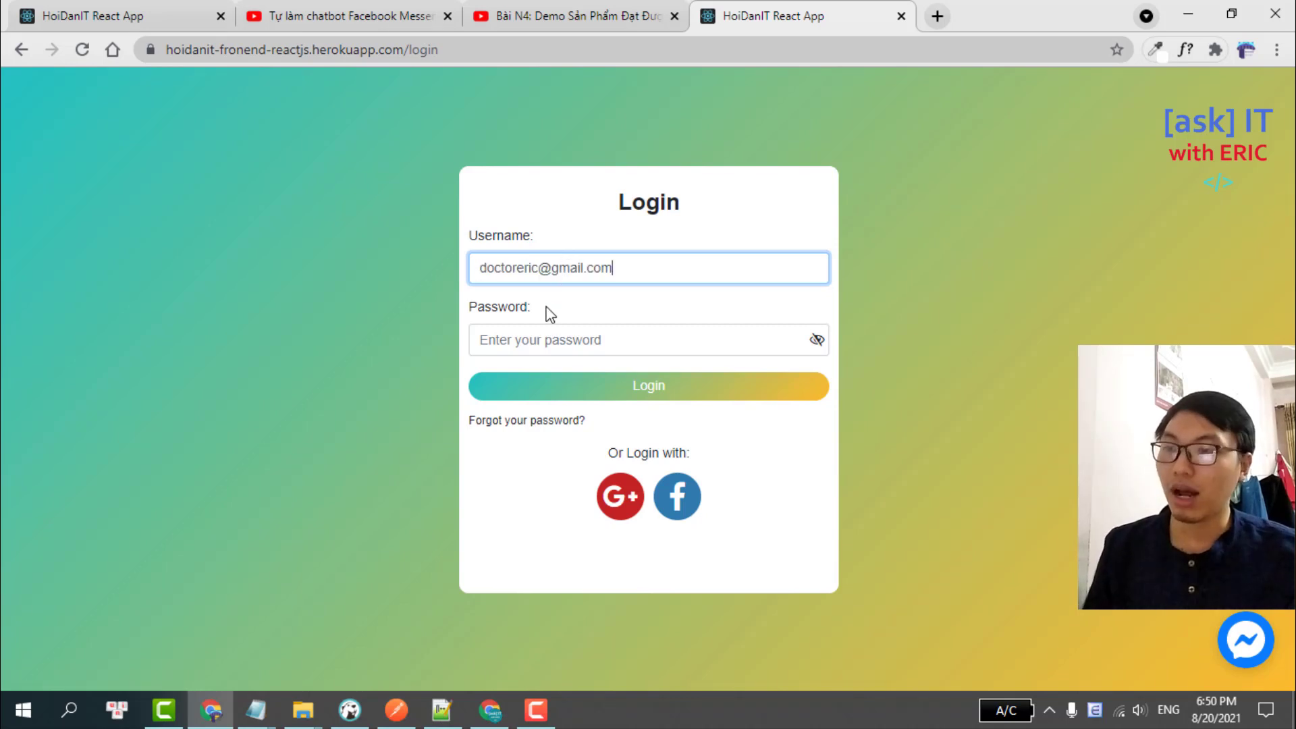
Log in with the account password and dismiss the save-password prompt.
{"action": "left_click", "coordinate": [547, 333]}
{"action": "type", "text": "1"}
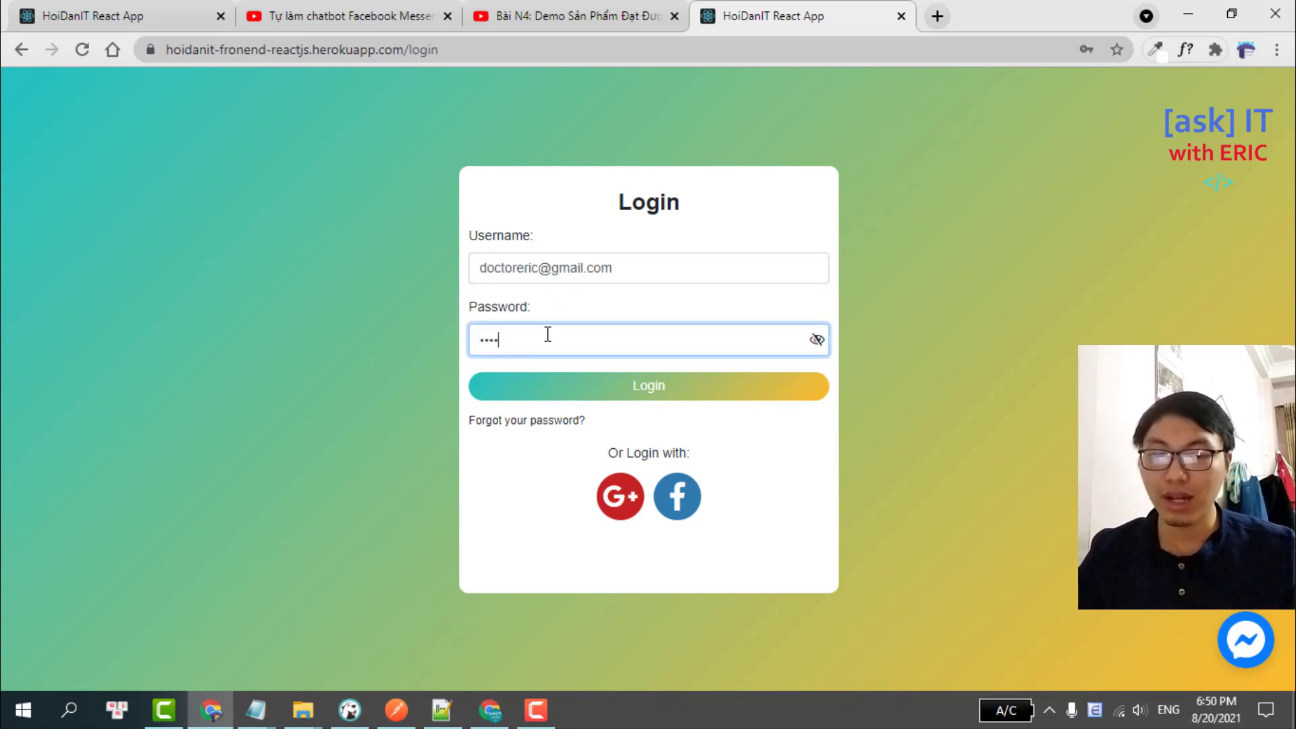
{"action": "key", "text": "Return"}
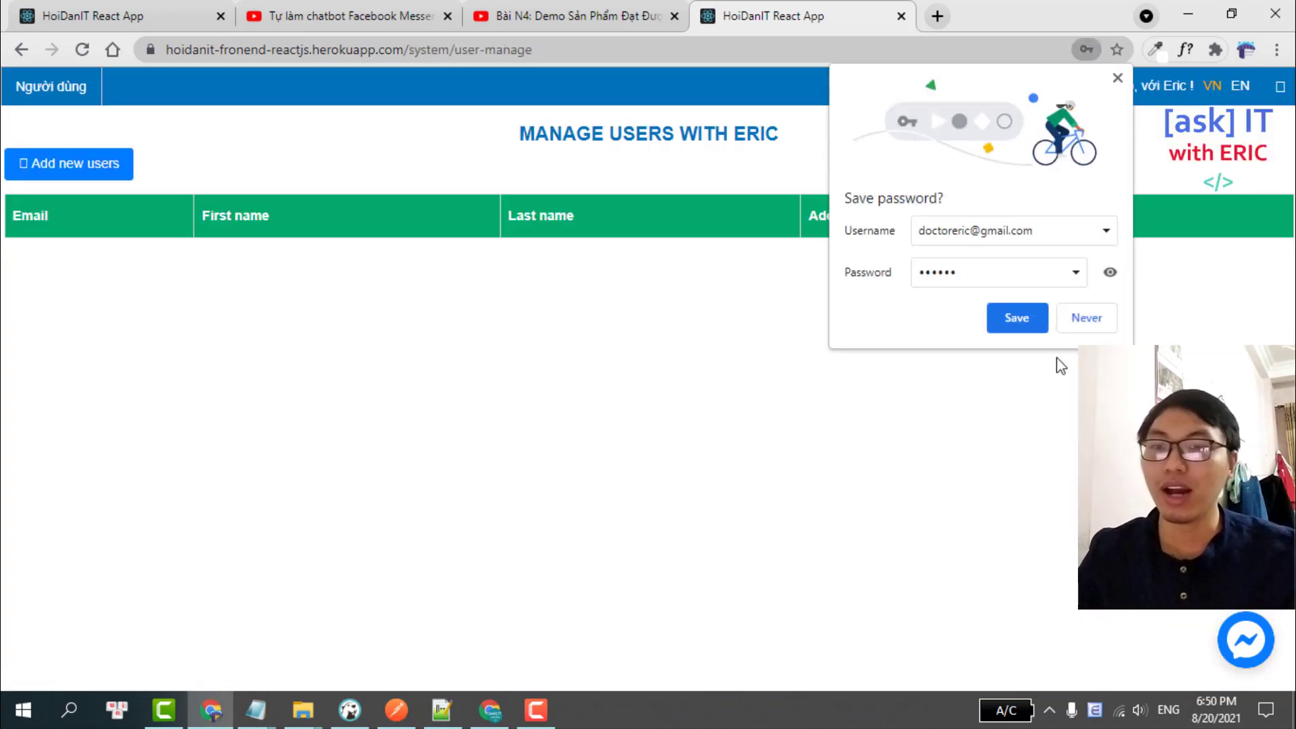
{"action": "left_click", "coordinate": [1086, 320]}
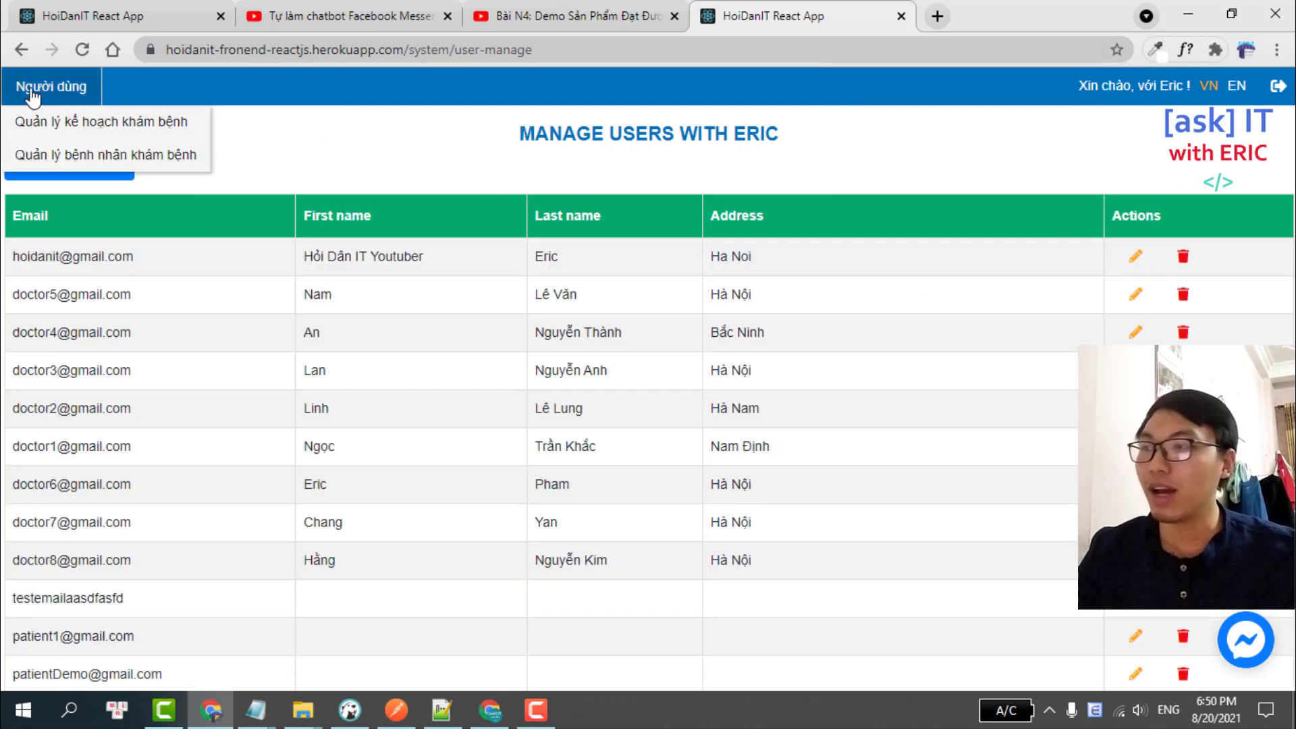
In the doctor schedule manager, choose the demo doctor and the date 21/08/2021.
{"action": "left_click", "coordinate": [80, 128]}
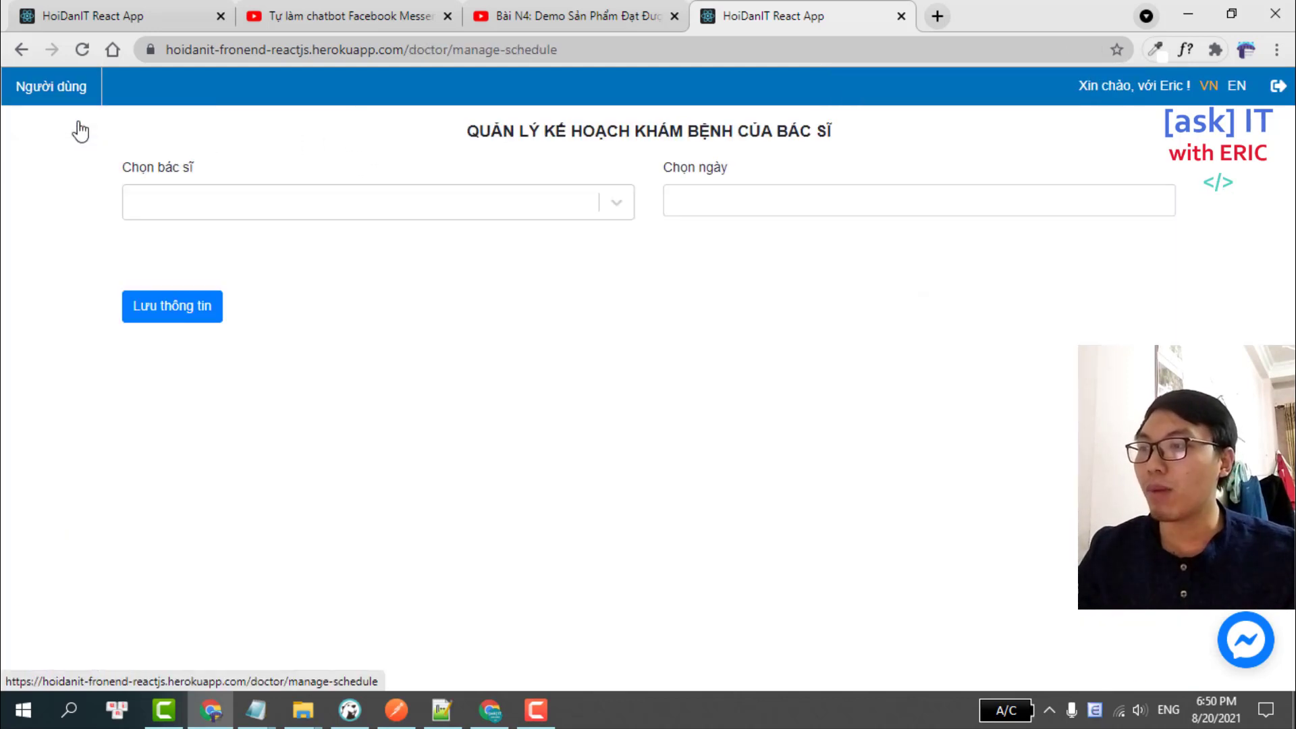
{"action": "left_click", "coordinate": [292, 215]}
{"action": "scroll", "coordinate": [318, 419], "scroll_direction": "down", "scroll_amount": 2}
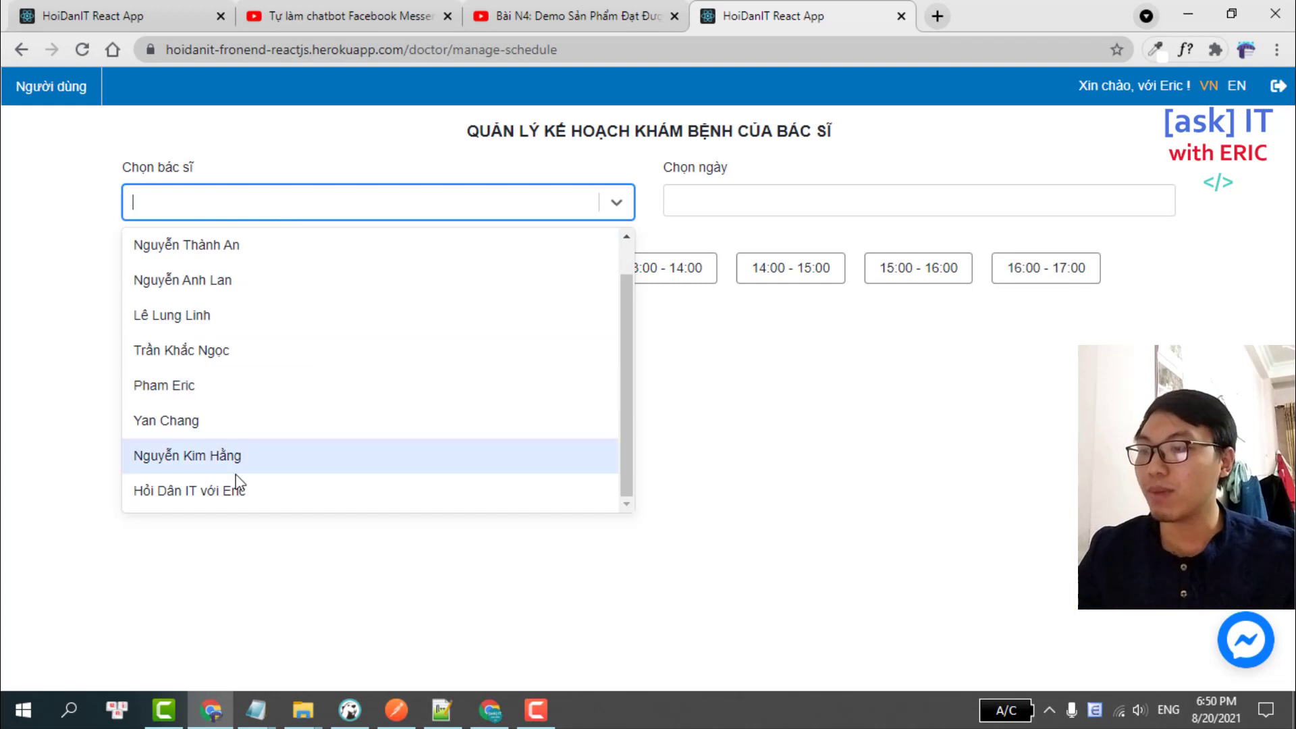
{"action": "left_click", "coordinate": [193, 478]}
{"action": "left_click", "coordinate": [843, 211]}
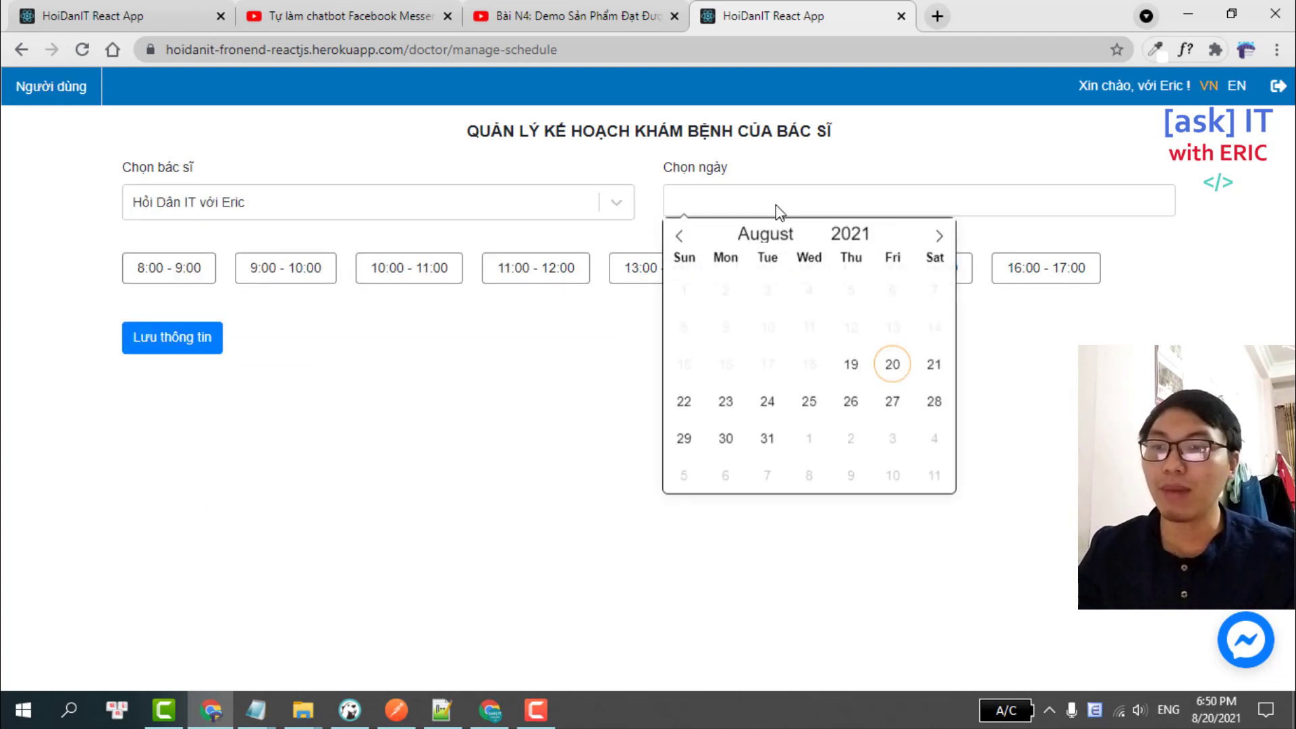
{"action": "left_click", "coordinate": [933, 364]}
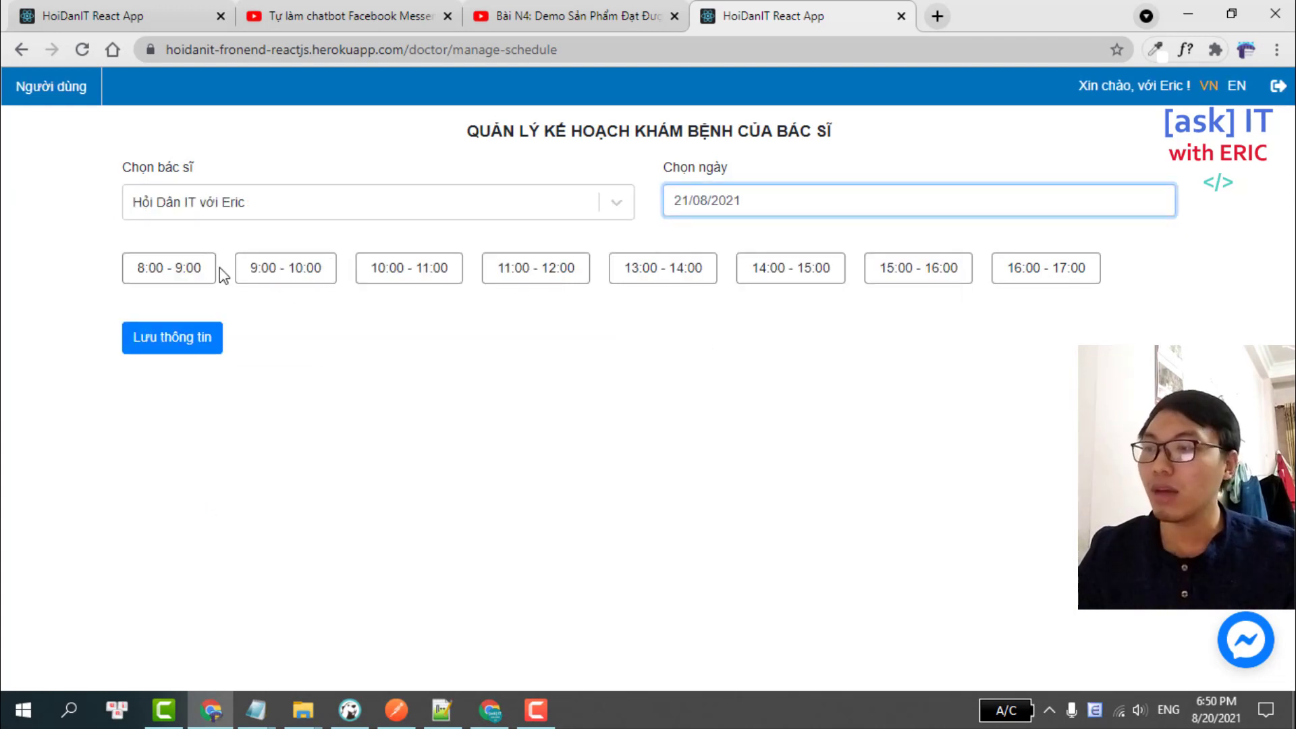
Select all eight slots from 8:00 to 17:00, save, and return to the doctor-detail tab.
{"action": "left_click", "coordinate": [182, 268]}
{"action": "left_click", "coordinate": [285, 268]}
{"action": "left_click", "coordinate": [409, 268]}
{"action": "left_click", "coordinate": [536, 268]}
{"action": "left_click", "coordinate": [663, 268]}
{"action": "left_click", "coordinate": [790, 268]}
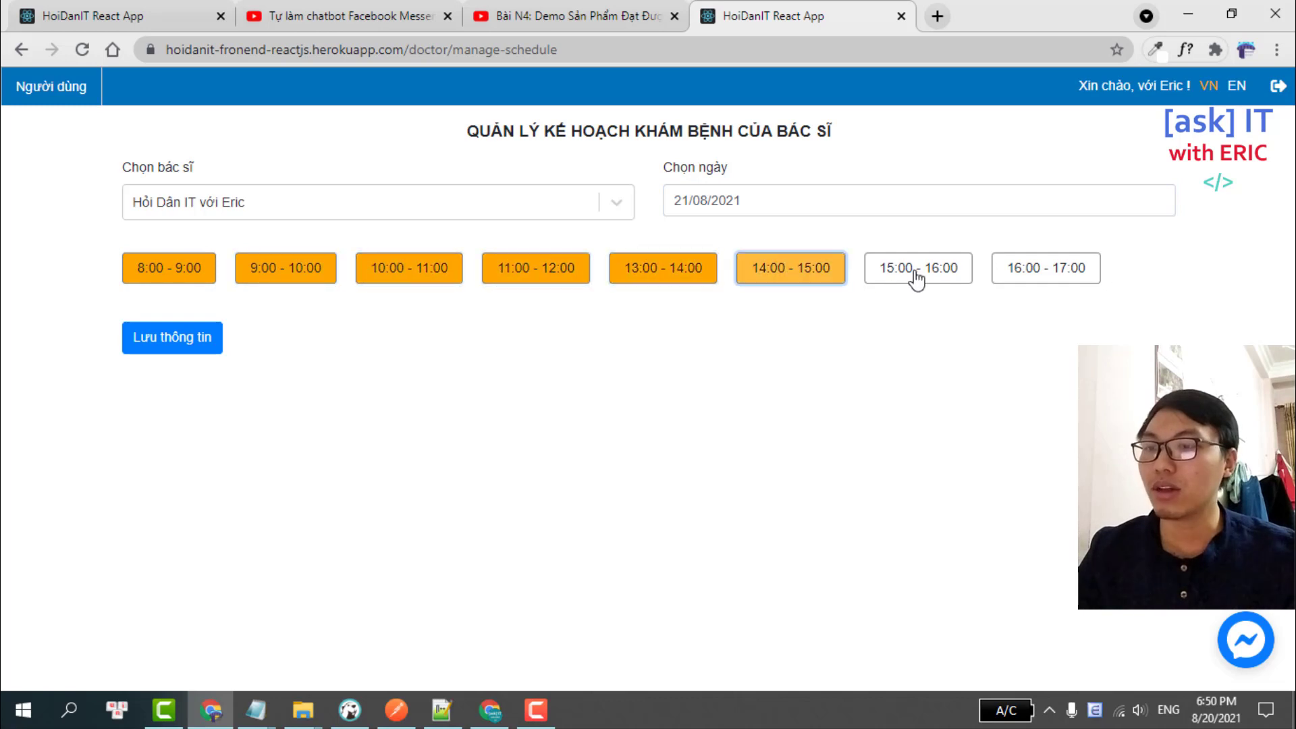
{"action": "left_click", "coordinate": [916, 276]}
{"action": "left_click", "coordinate": [1005, 274]}
{"action": "left_click", "coordinate": [215, 339]}
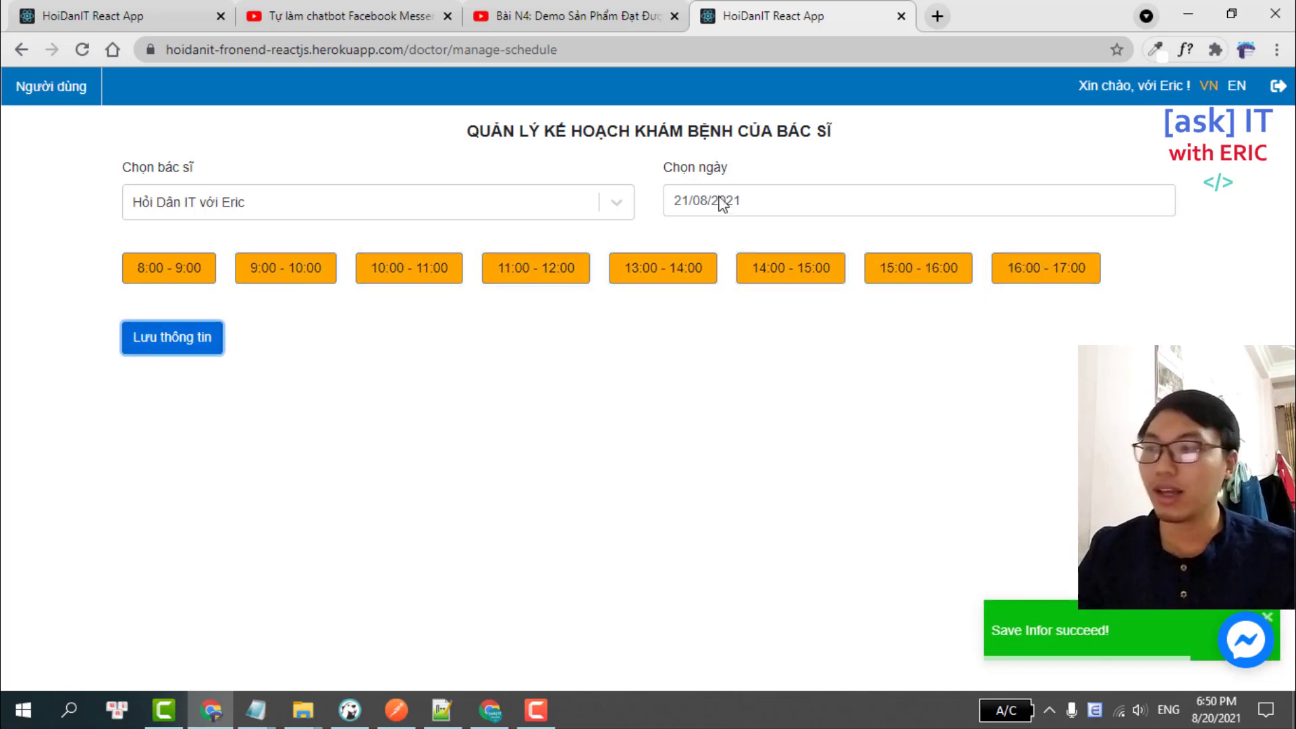
{"action": "left_click", "coordinate": [168, 15]}
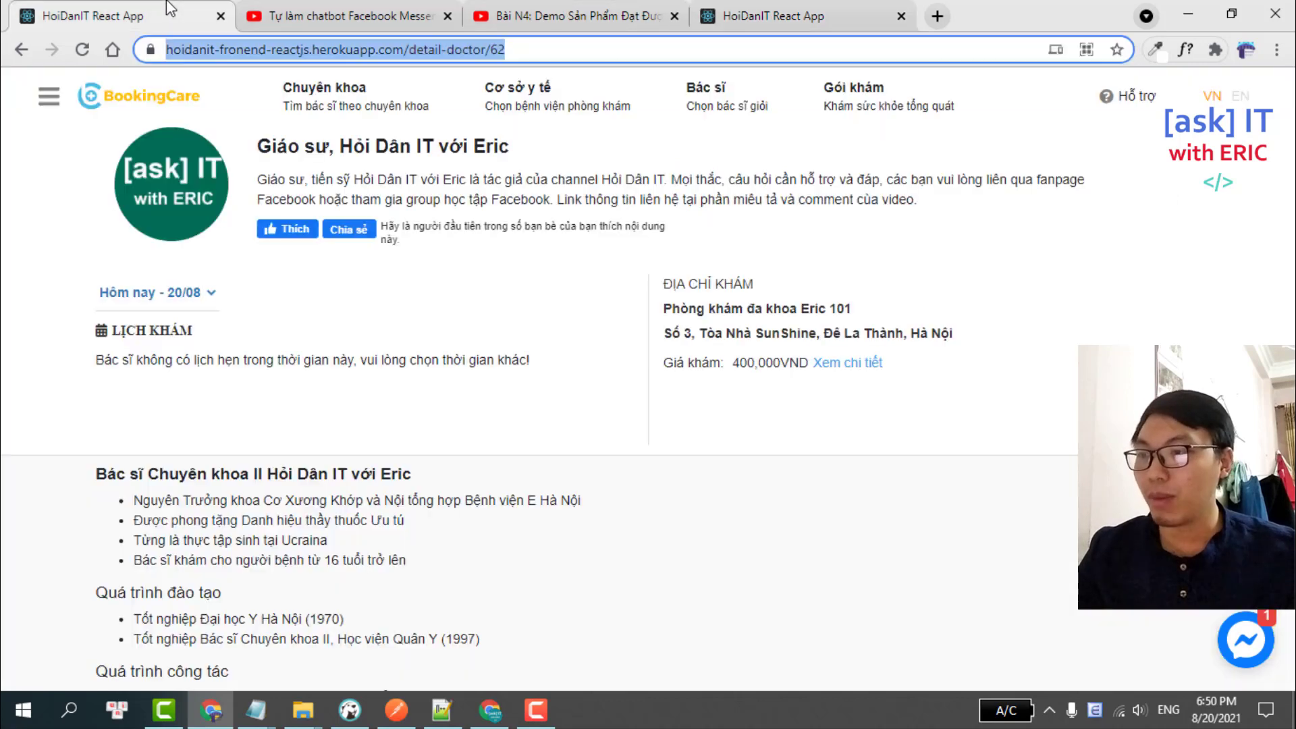
Check the Saturday 21/08 and Sunday 22/08 dates on the doctor's detail page.
{"action": "left_click", "coordinate": [167, 297]}
{"action": "left_click", "coordinate": [164, 338]}
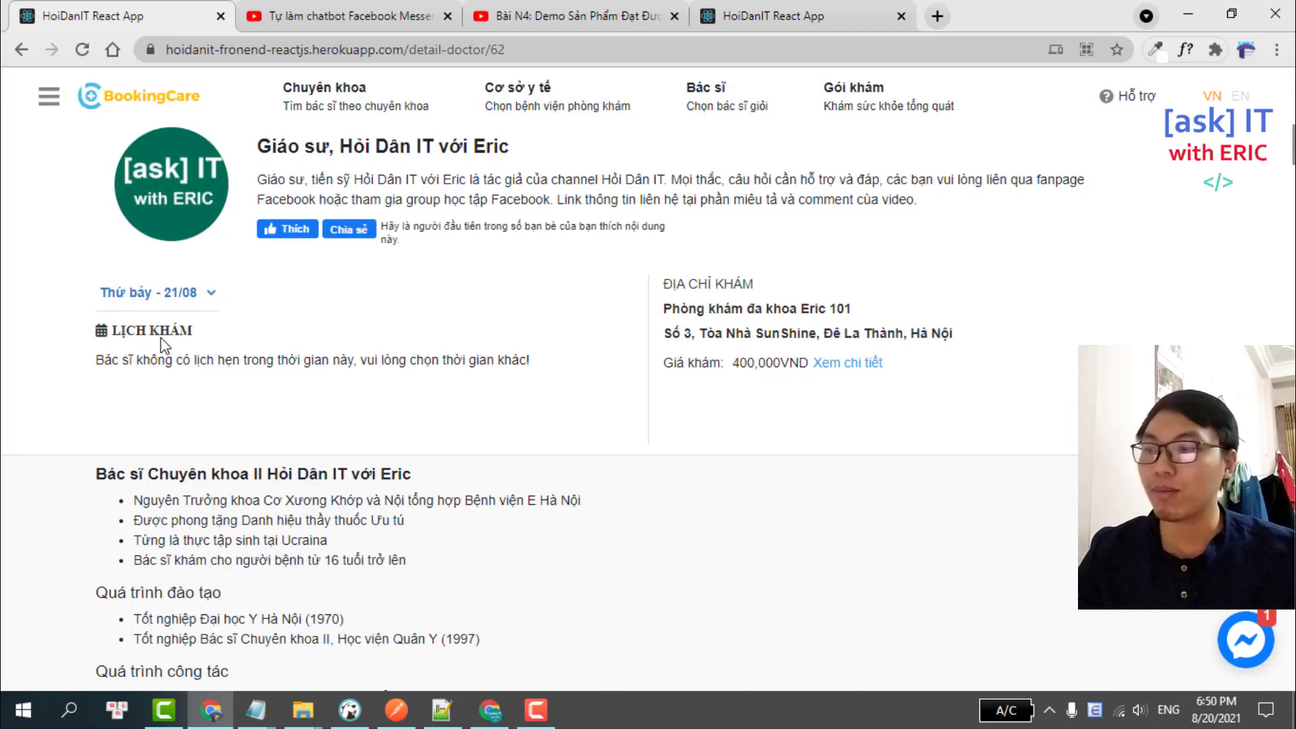
{"action": "left_click", "coordinate": [148, 297]}
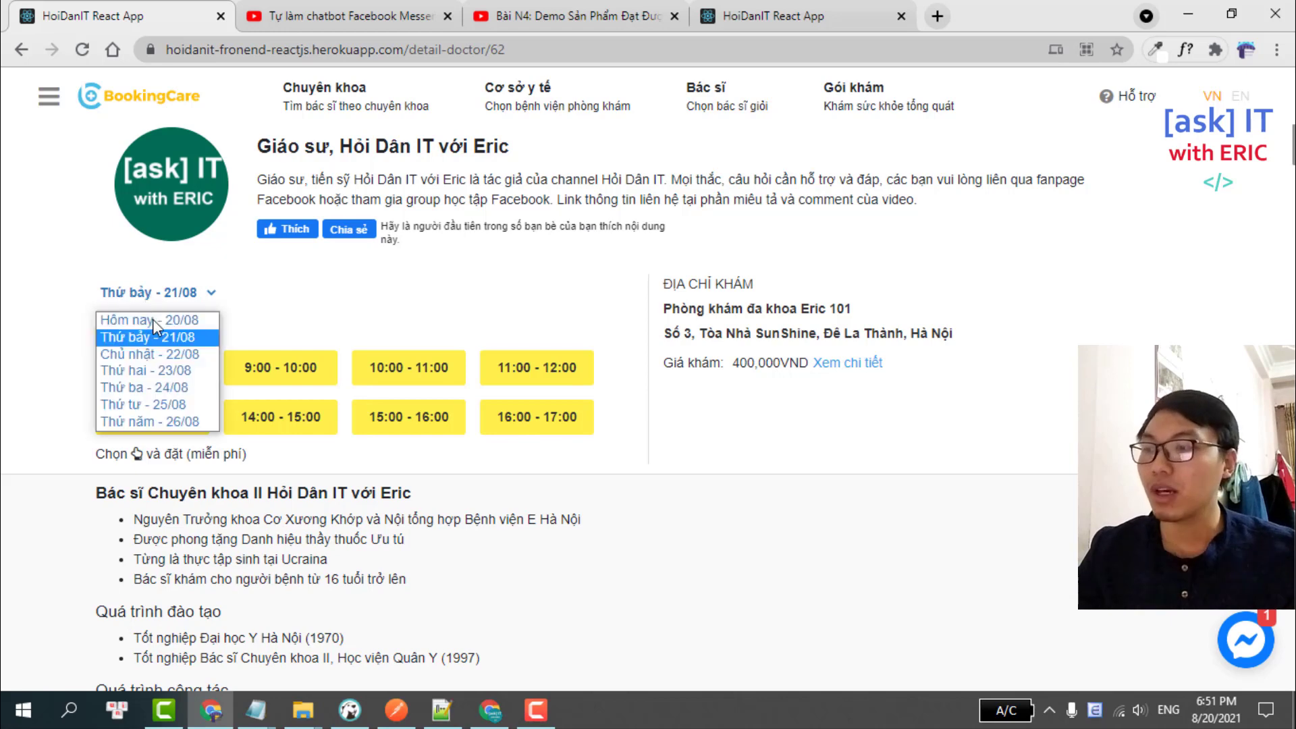
{"action": "left_click", "coordinate": [162, 355]}
{"action": "key", "text": "ctrl+Tab"}
{"action": "key", "text": "ctrl+Tab"}
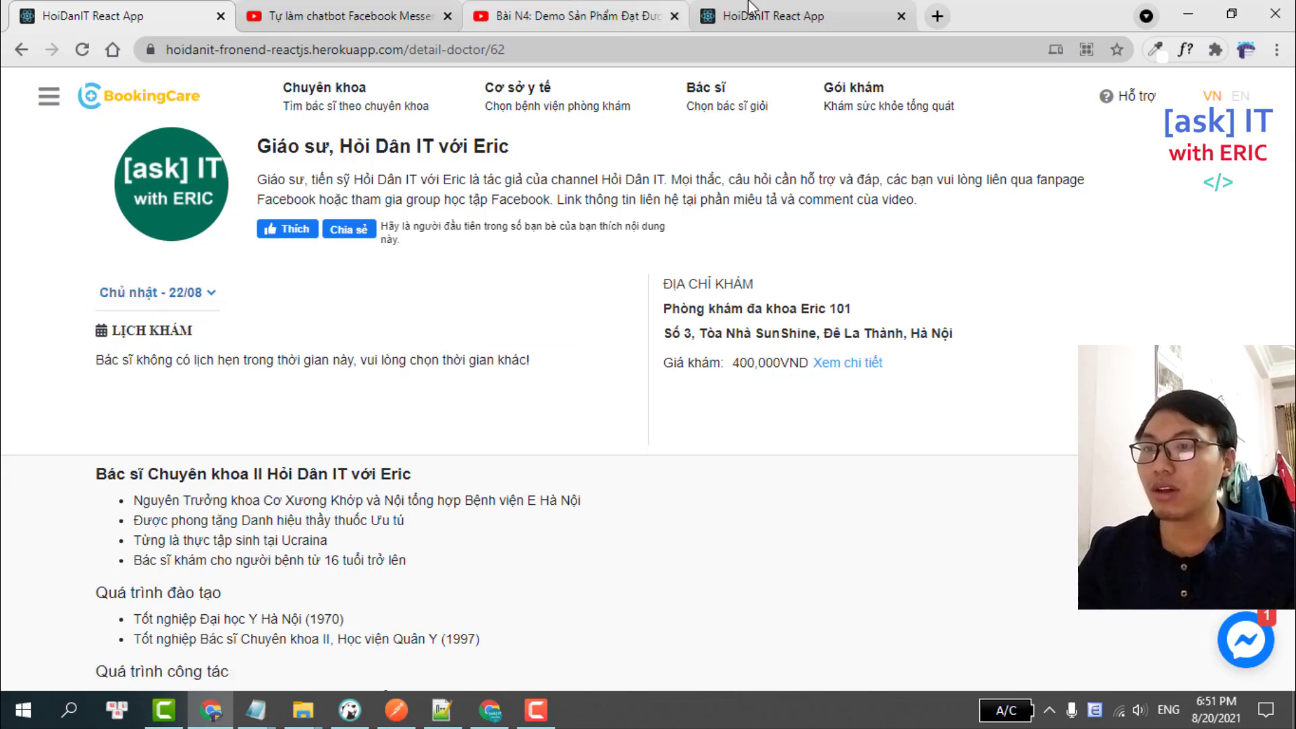
{"action": "key", "text": "ctrl+Tab"}
For 22/08/2021, deselect the 10:00–17:00 slots so only 8:00–10:00 remain, and save.
{"action": "left_click", "coordinate": [759, 198]}
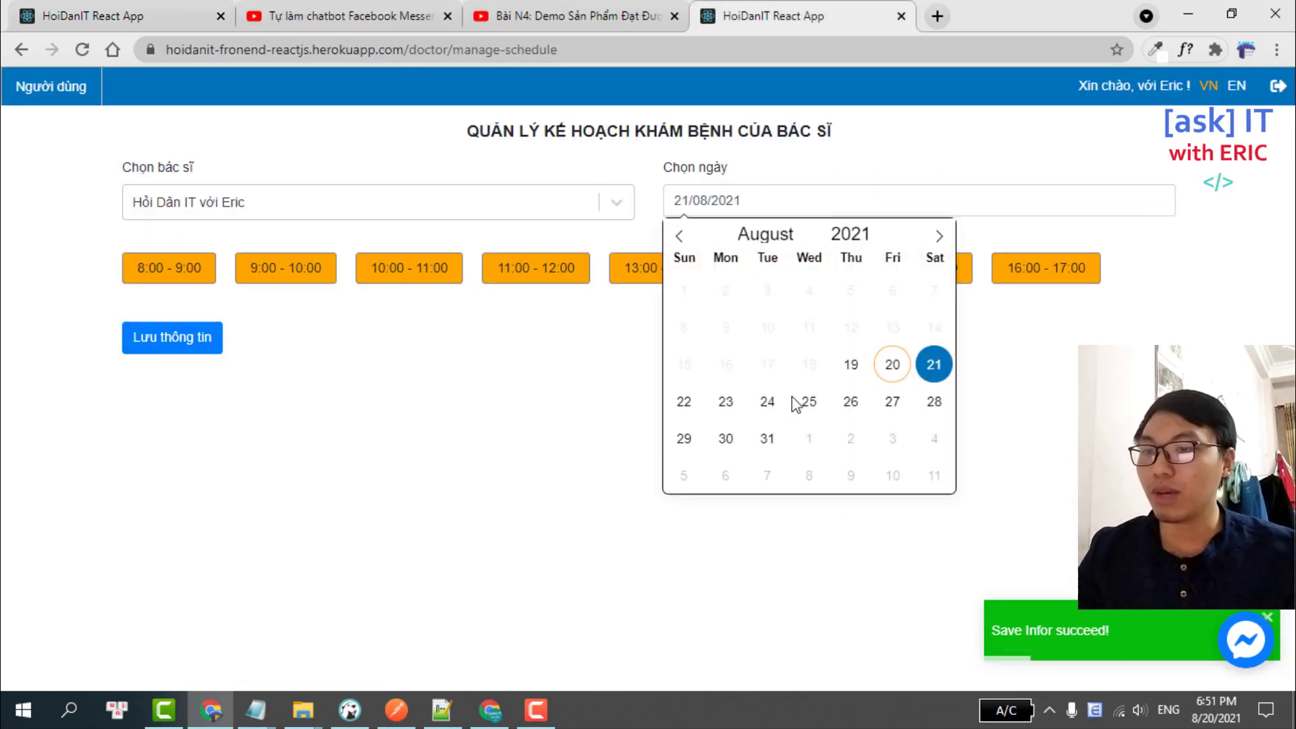
{"action": "left_click", "coordinate": [664, 399]}
{"action": "left_click", "coordinate": [409, 270]}
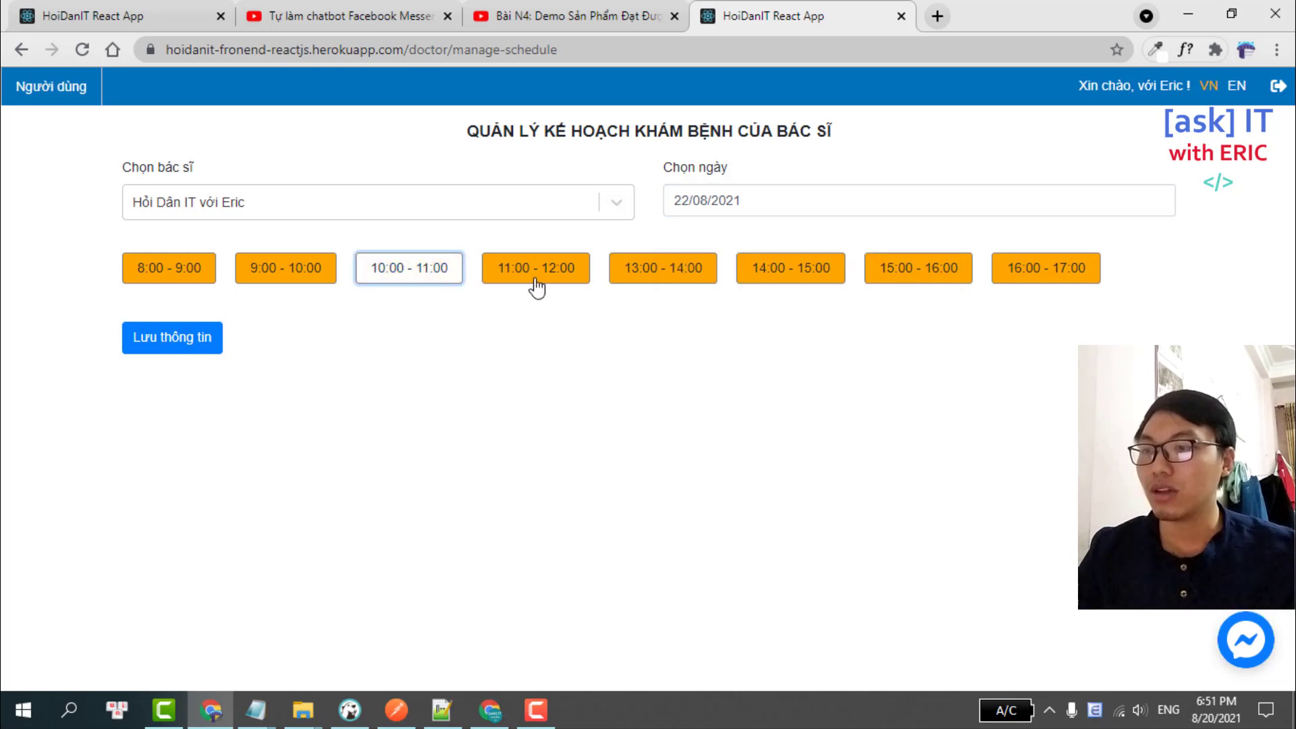
{"action": "left_click", "coordinate": [536, 273]}
{"action": "left_click", "coordinate": [663, 270]}
{"action": "left_click", "coordinate": [790, 269]}
{"action": "left_click", "coordinate": [918, 270]}
{"action": "left_click", "coordinate": [1035, 277]}
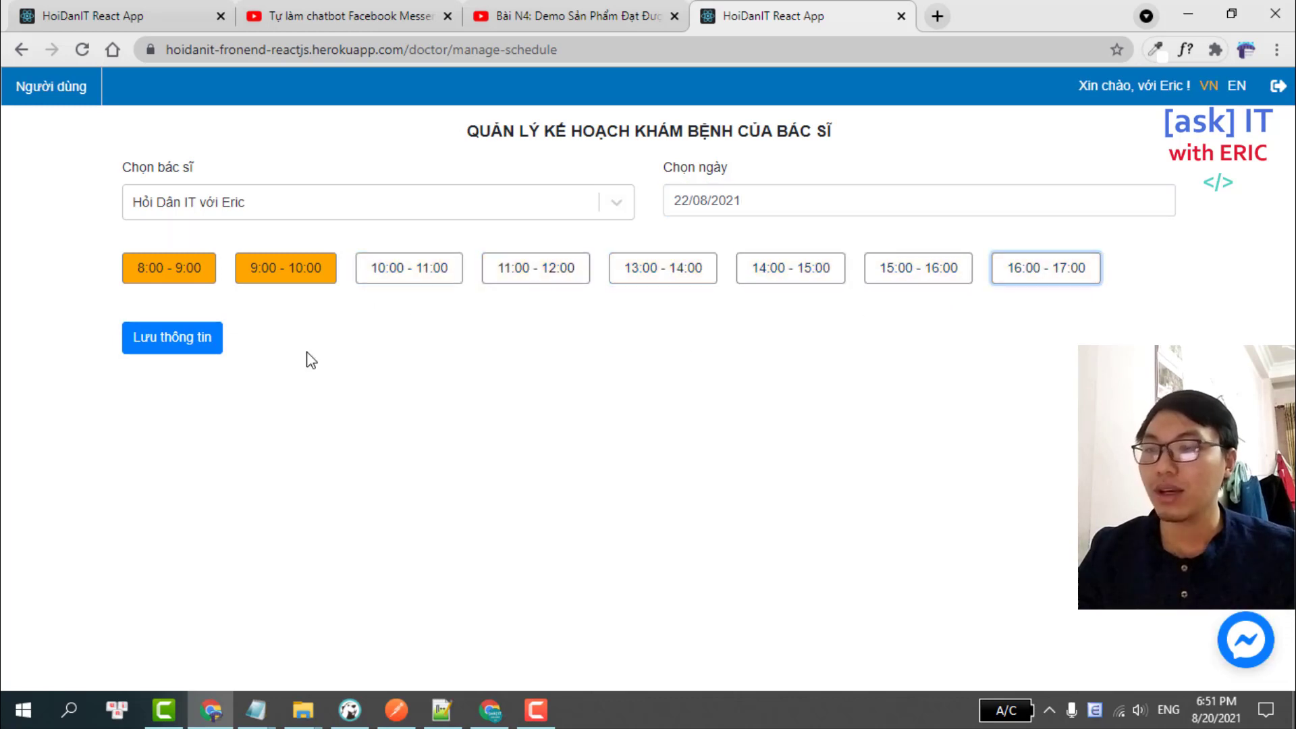
{"action": "left_click", "coordinate": [197, 351]}
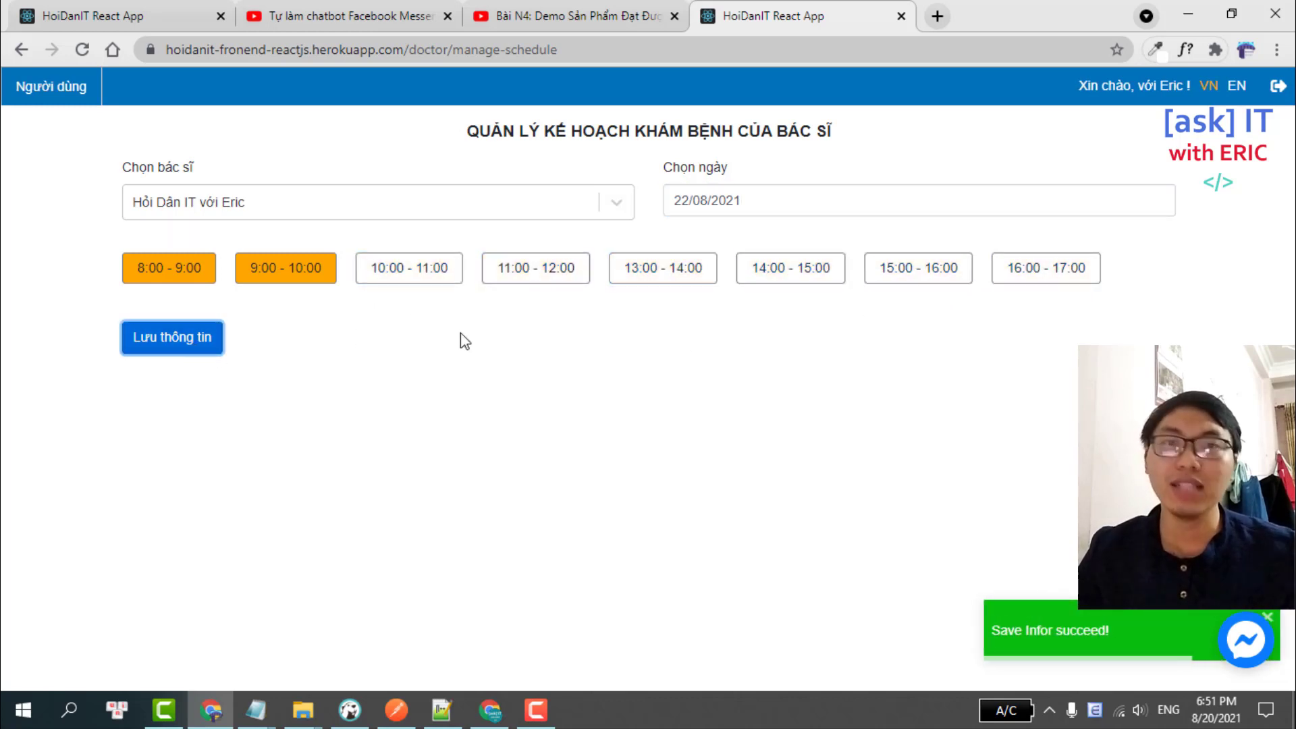
On the doctor-detail page, choose Chủ nhật - 22/08 in the schedule date list.
{"action": "left_click", "coordinate": [130, 8]}
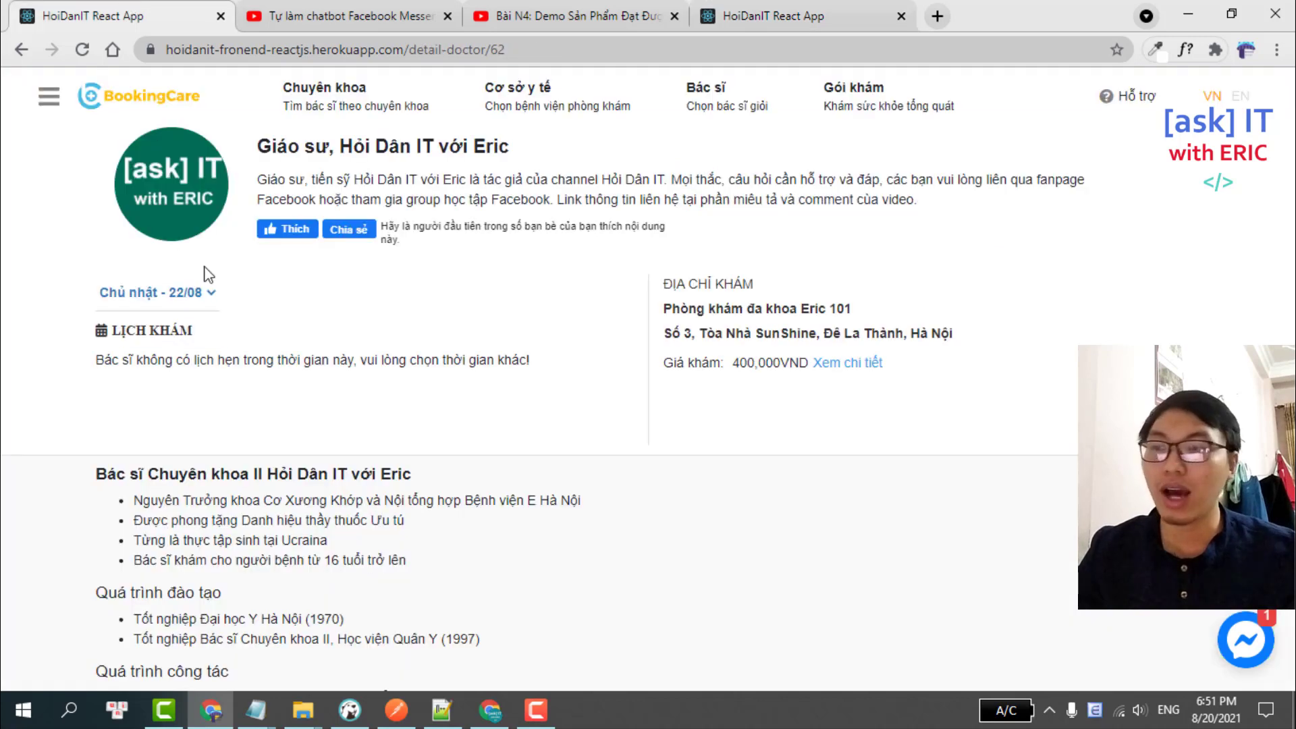
{"action": "left_click", "coordinate": [176, 292]}
{"action": "left_click", "coordinate": [162, 336]}
{"action": "left_click", "coordinate": [166, 295]}
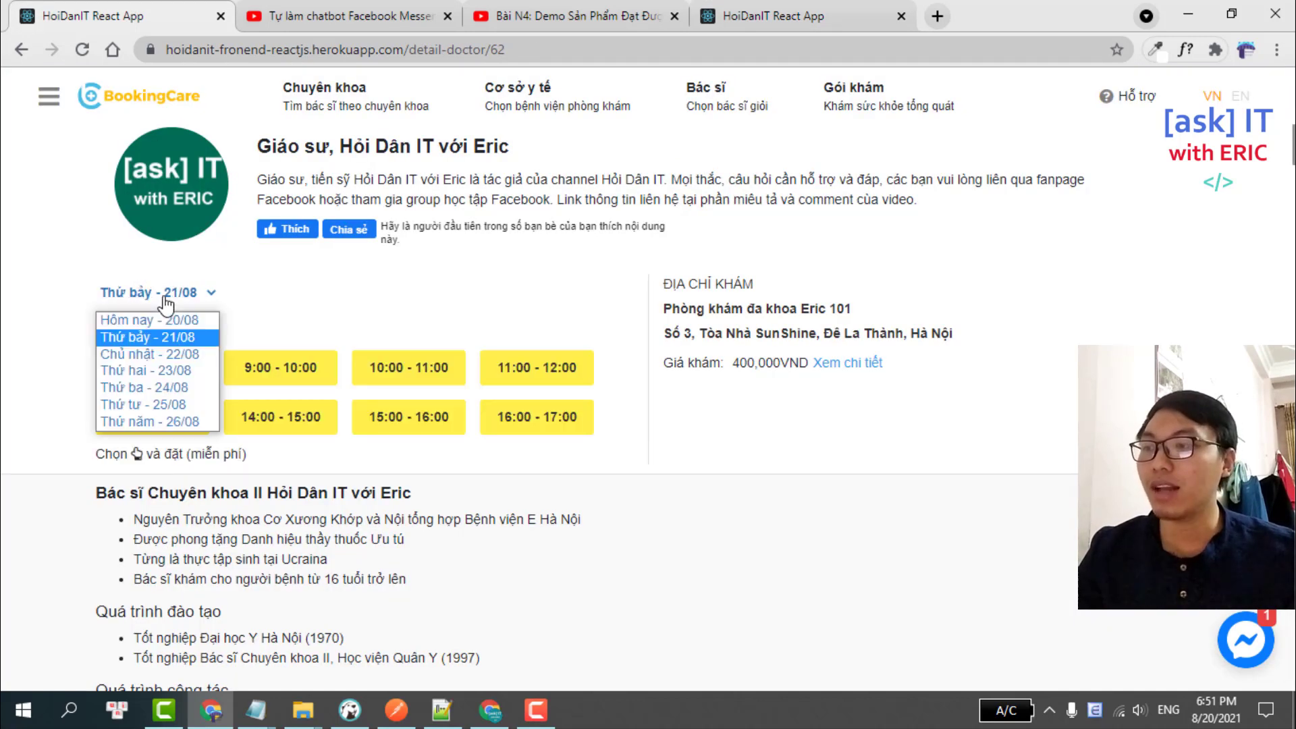
{"action": "left_click", "coordinate": [150, 354]}
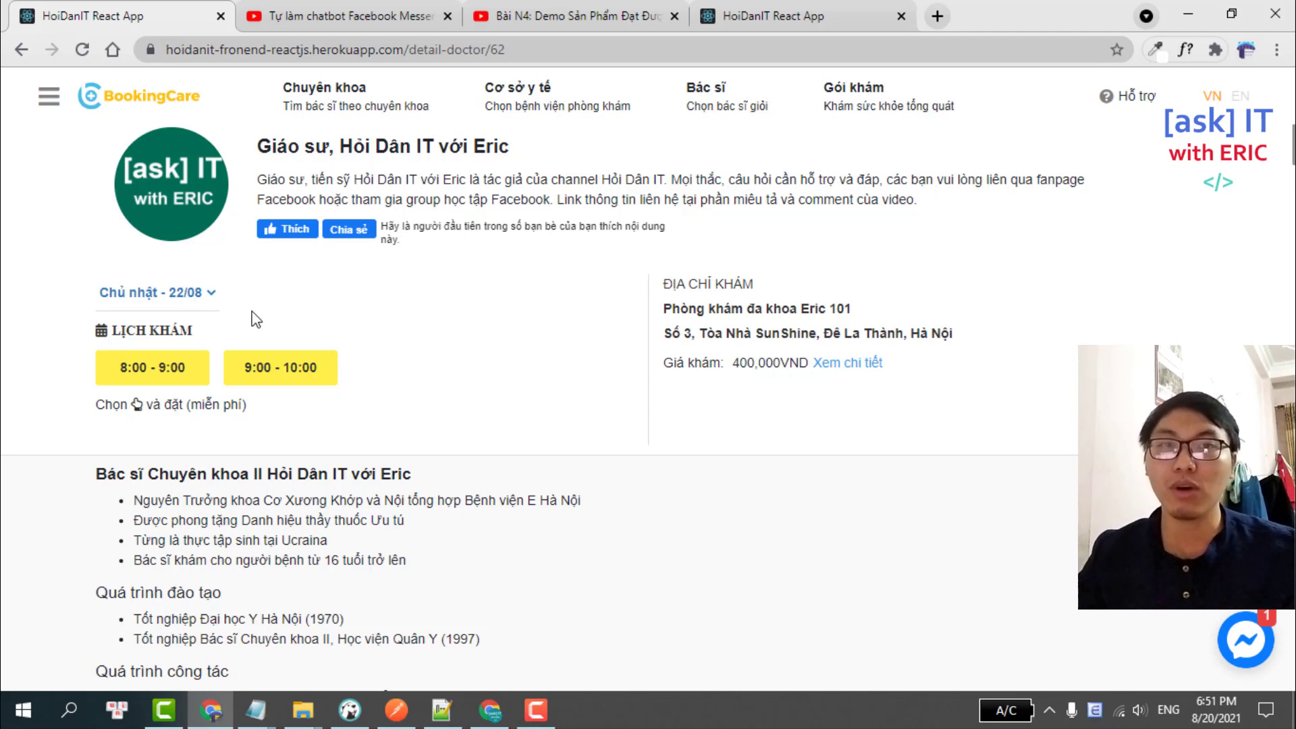
Review the 9:00 - 10:00 booking form, close it, and expand the price details.
{"action": "left_click", "coordinate": [282, 372]}
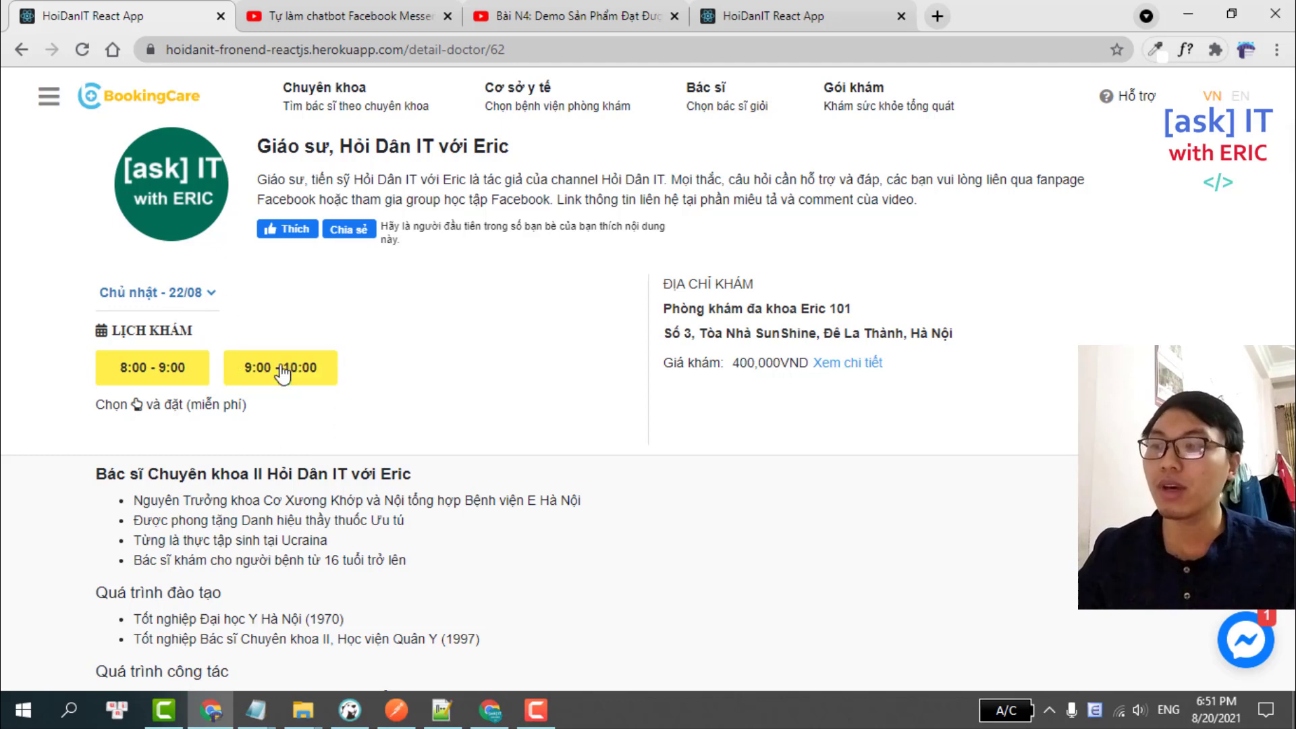
{"action": "left_click_drag", "start_coordinate": [376, 210], "coordinate": [626, 213]}
{"action": "triple_click", "coordinate": [467, 193]}
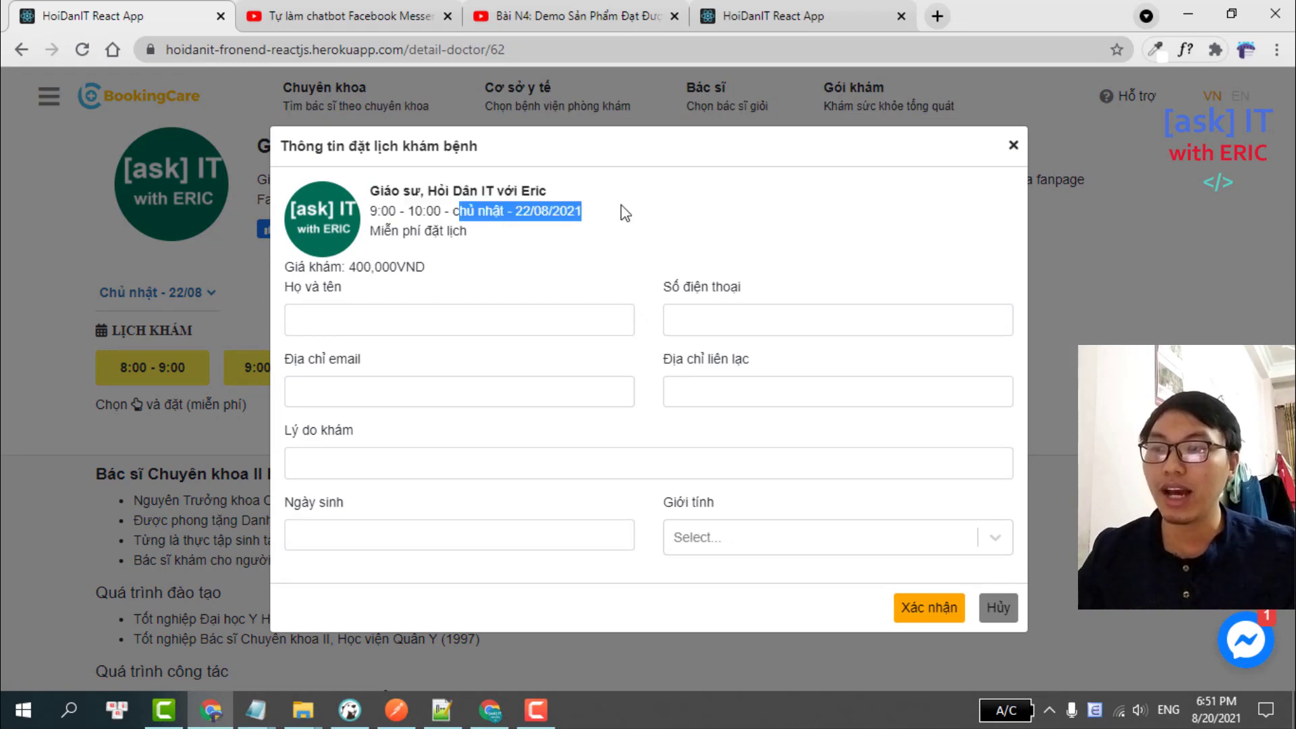
{"action": "left_click", "coordinate": [1013, 147]}
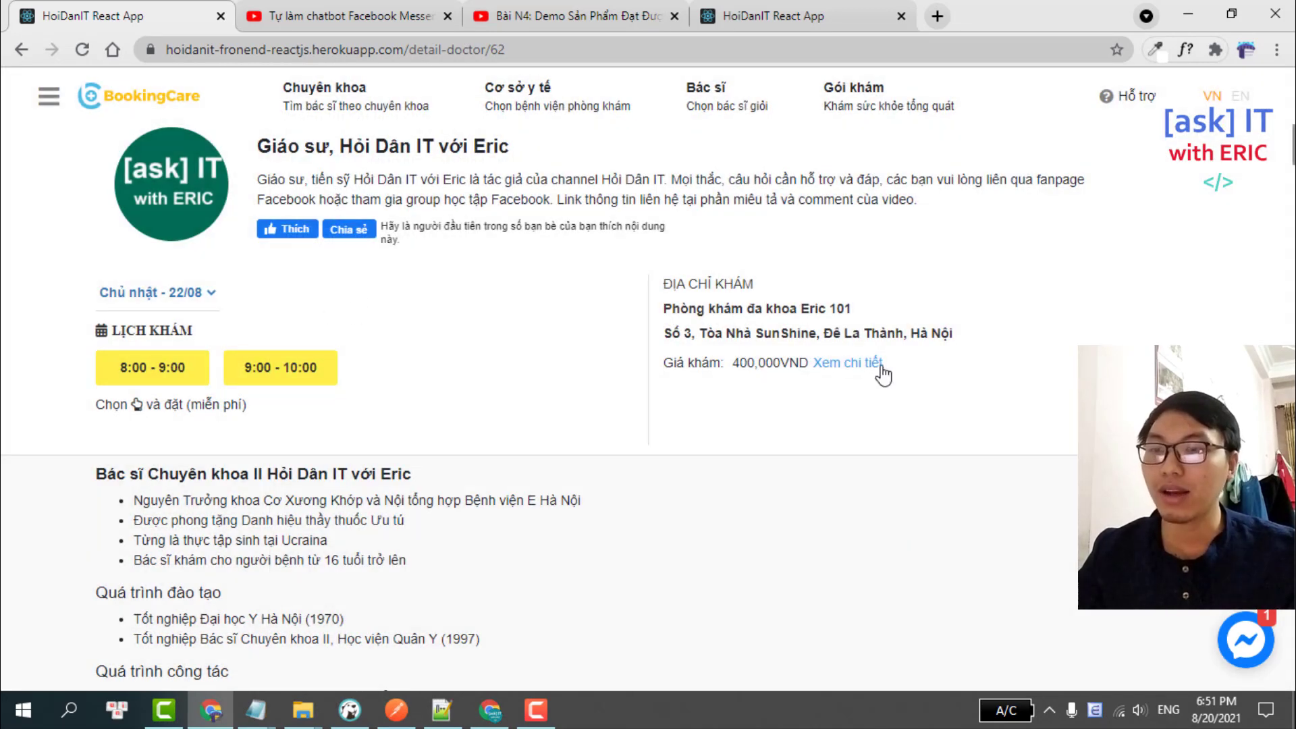
{"action": "left_click", "coordinate": [848, 363]}
Re-expand the price details and switch the page to English, reviewing the address and payment text.
{"action": "left_click", "coordinate": [717, 491]}
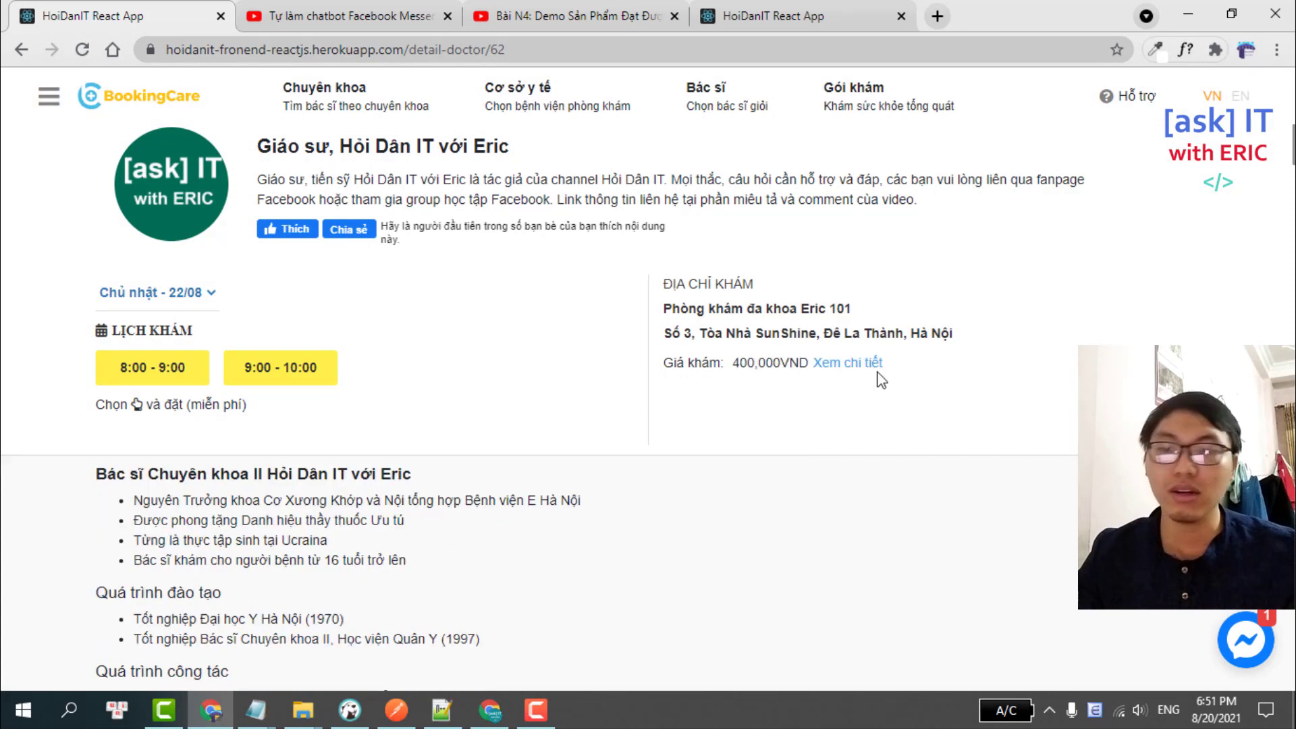
{"action": "left_click", "coordinate": [870, 364]}
{"action": "left_click", "coordinate": [1240, 96]}
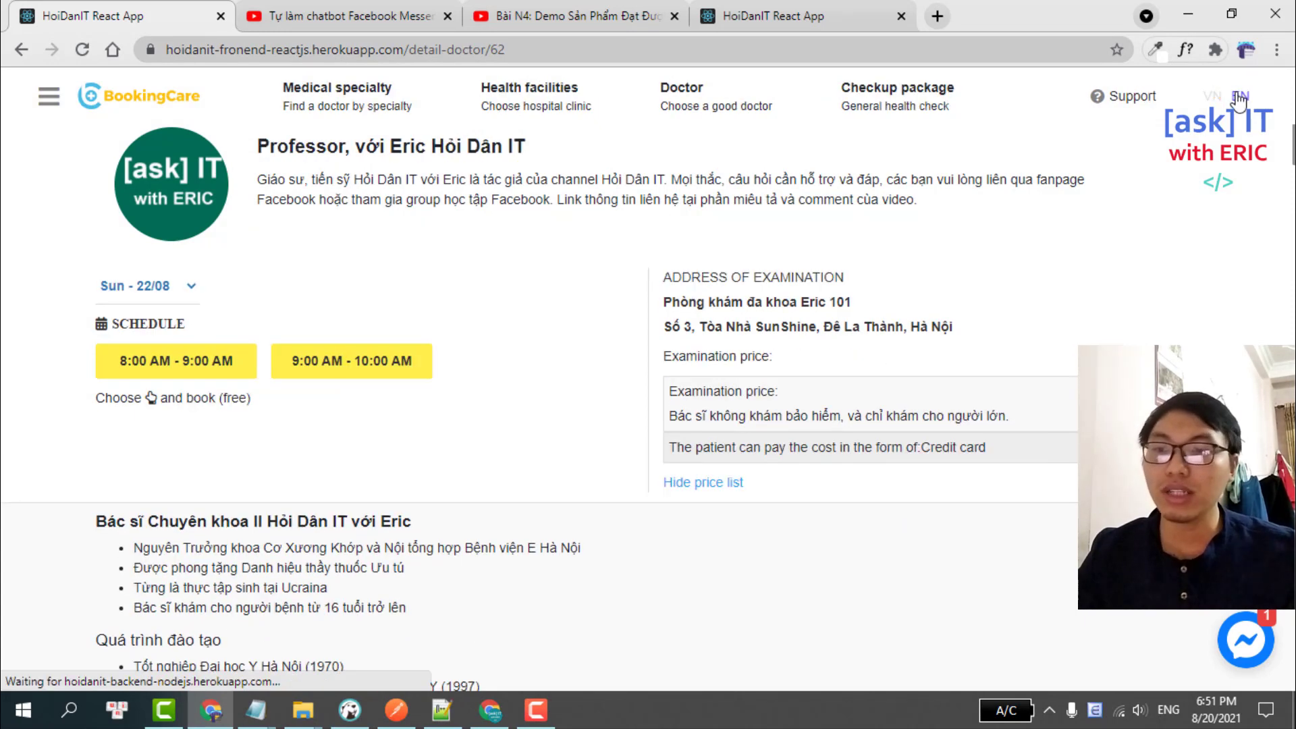
{"action": "triple_click", "coordinate": [729, 286]}
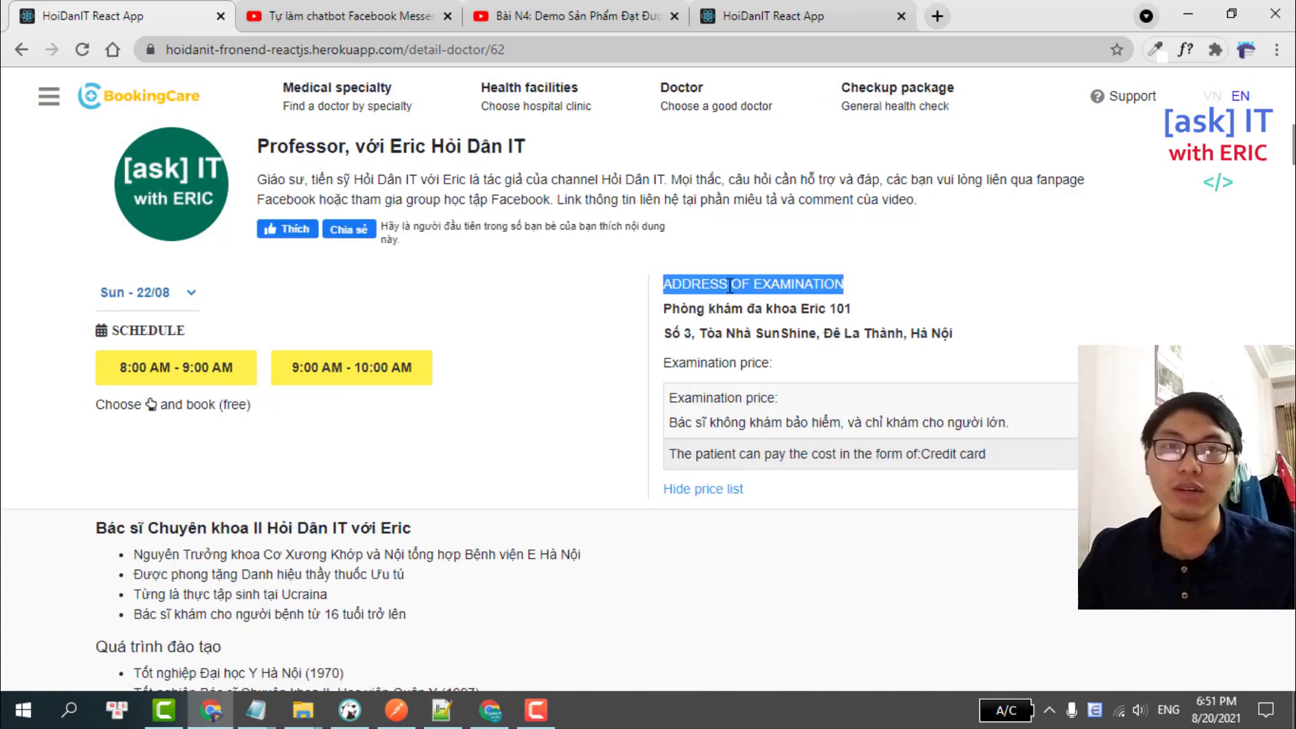
{"action": "left_click_drag", "start_coordinate": [987, 456], "coordinate": [686, 453]}
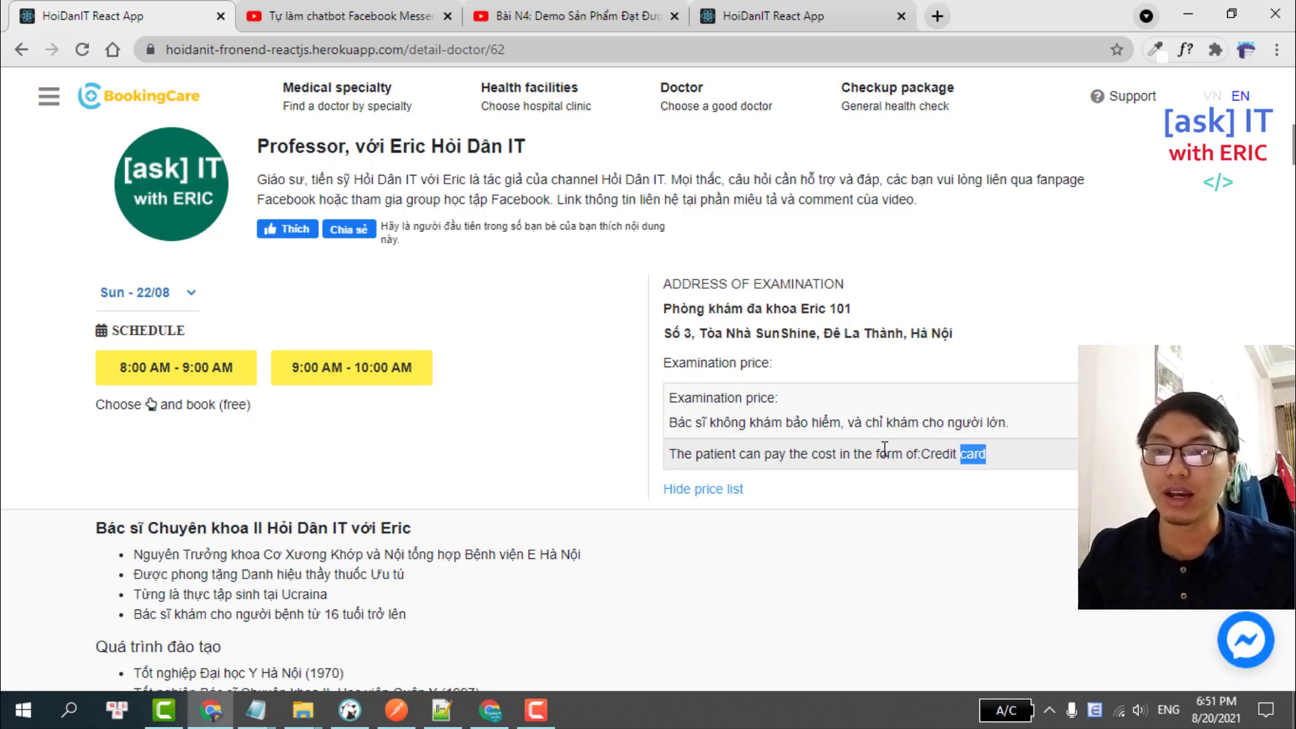
{"action": "left_click", "coordinate": [686, 453]}
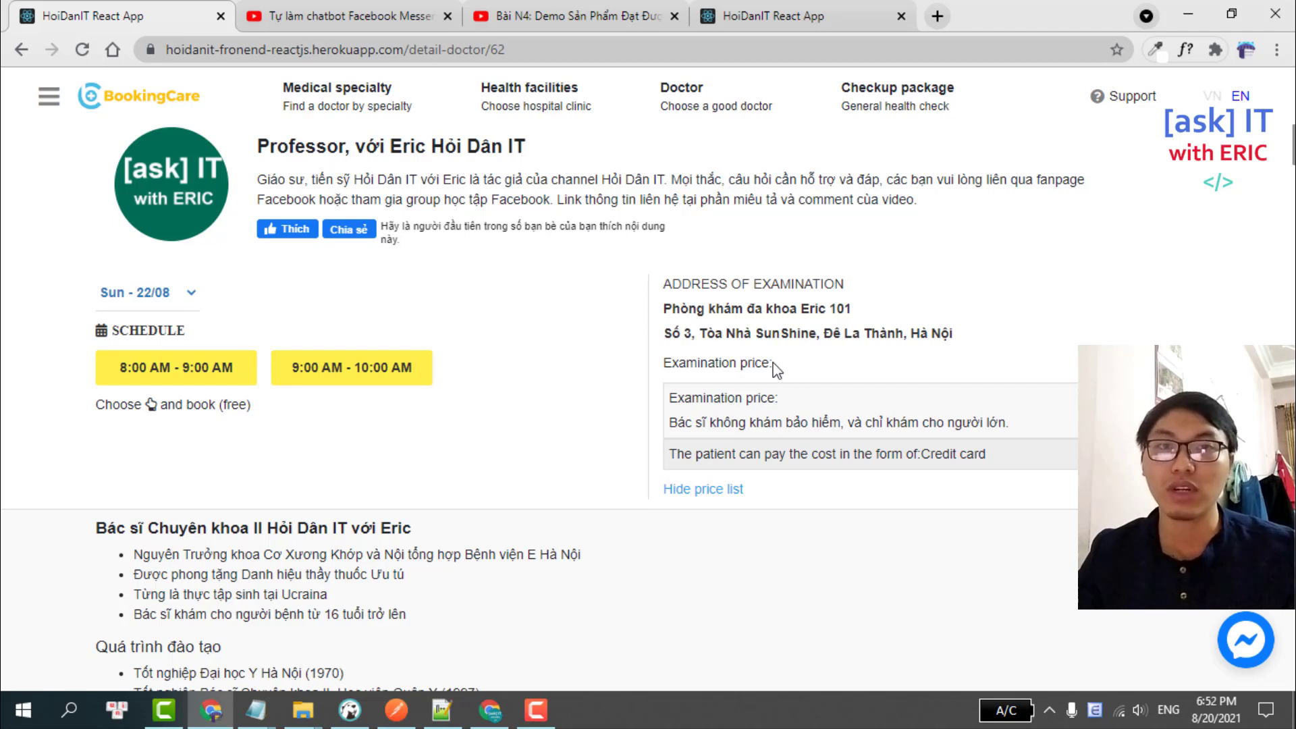
Open the schedule date list and toggle the language to VN and back to EN.
{"action": "left_click", "coordinate": [177, 293]}
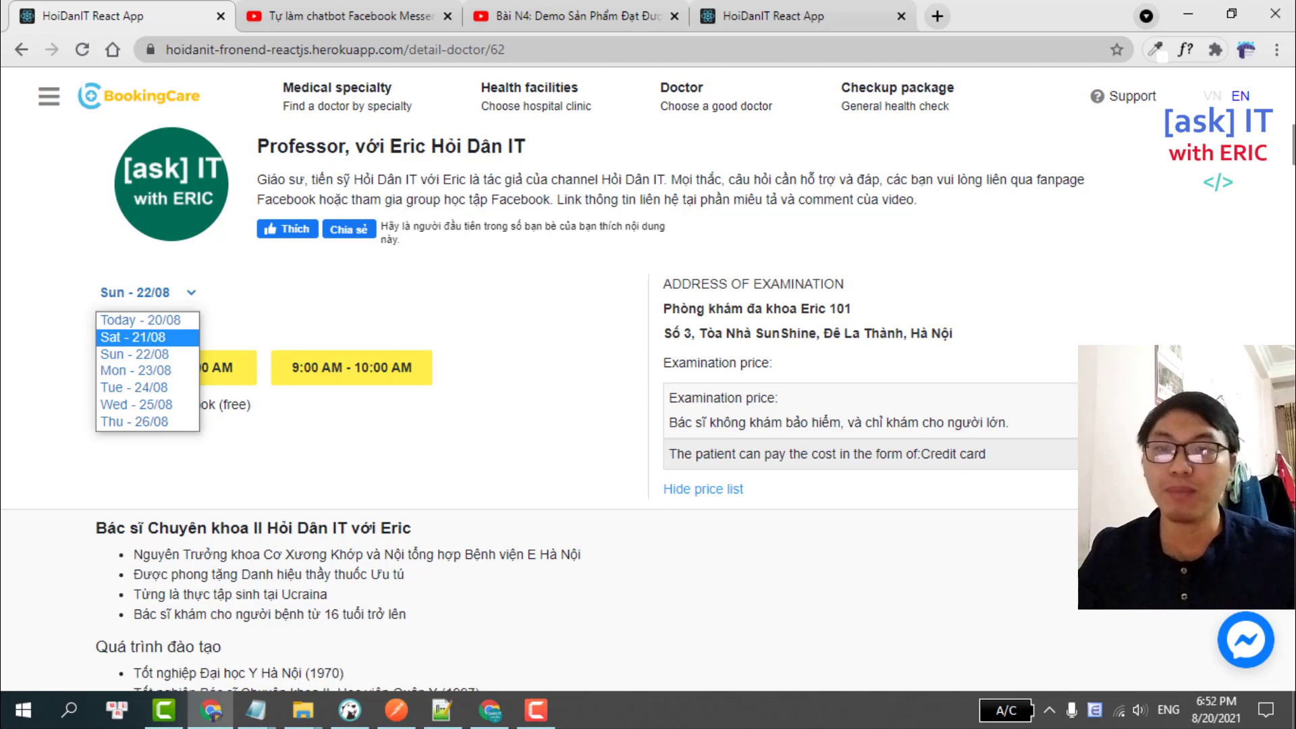
{"action": "left_click", "coordinate": [1213, 96]}
{"action": "left_click", "coordinate": [1240, 97]}
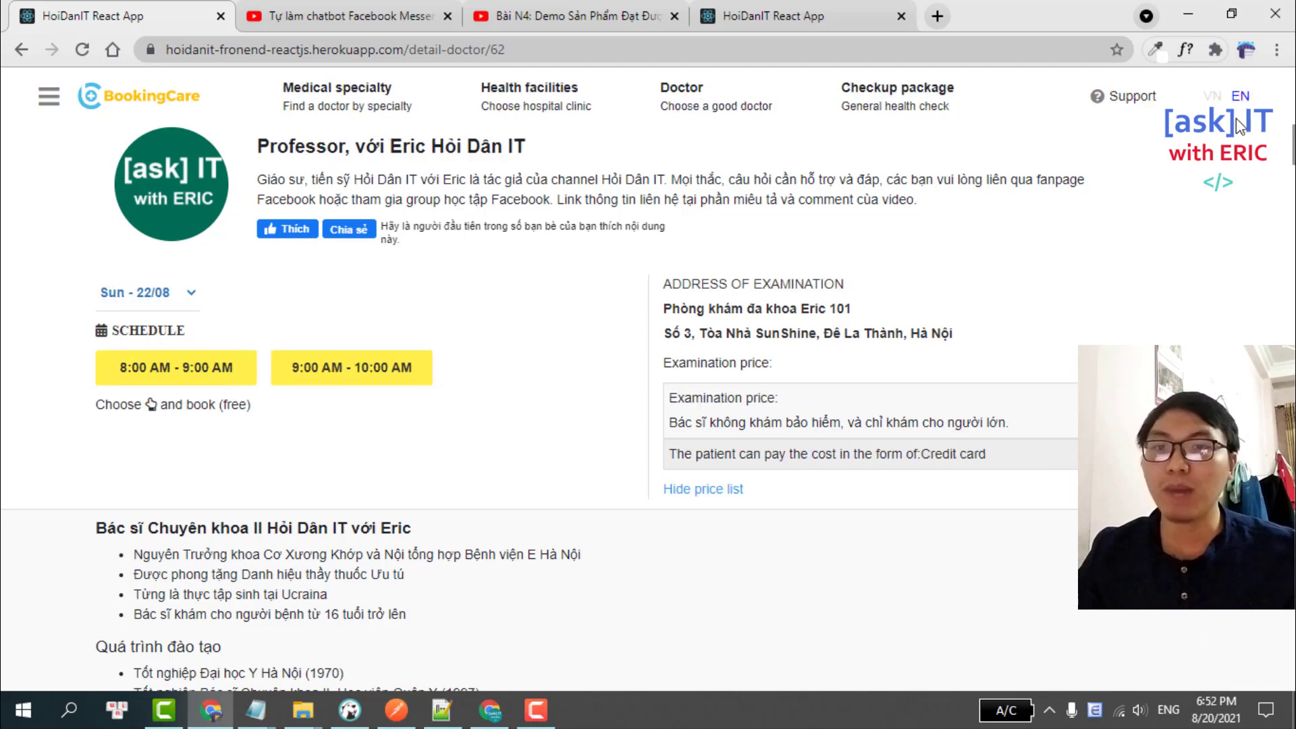
Open the booking form for the 9:00 AM - 10:00 AM slot.
{"action": "left_click", "coordinate": [402, 379]}
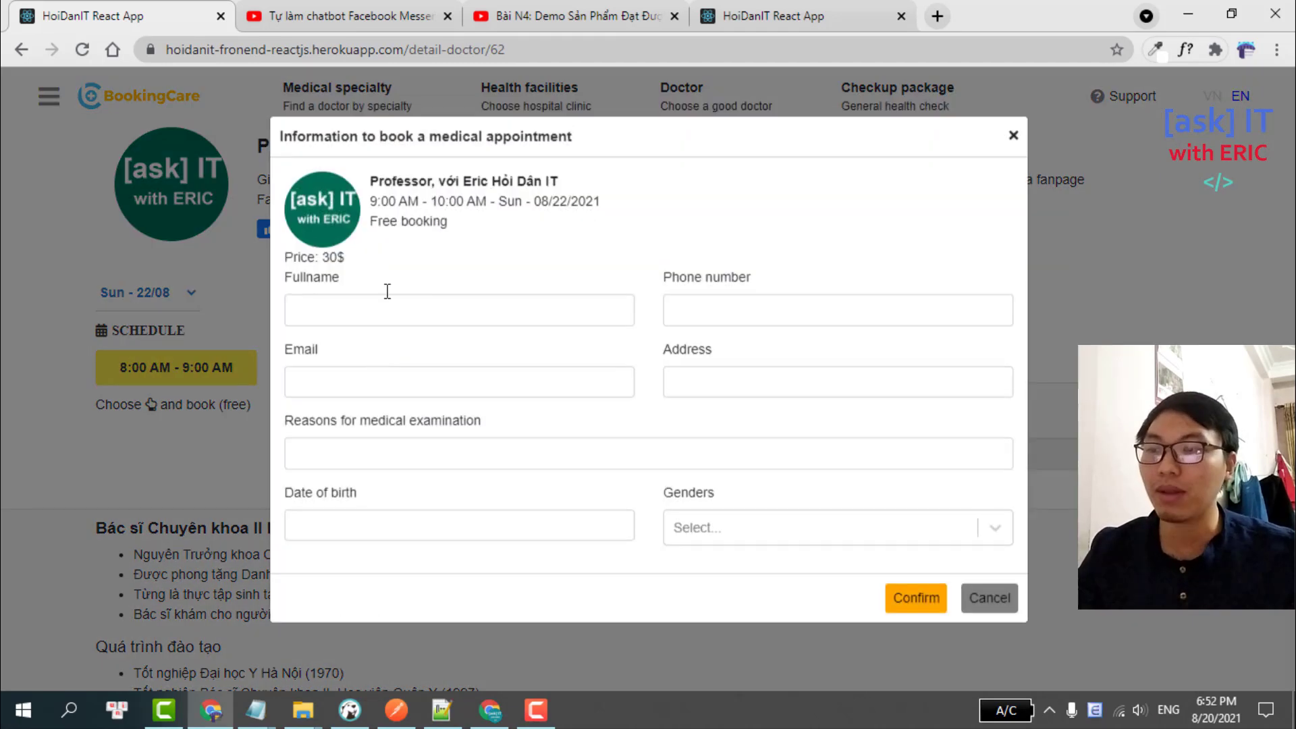
{"action": "left_click_drag", "start_coordinate": [755, 293], "coordinate": [626, 291]}
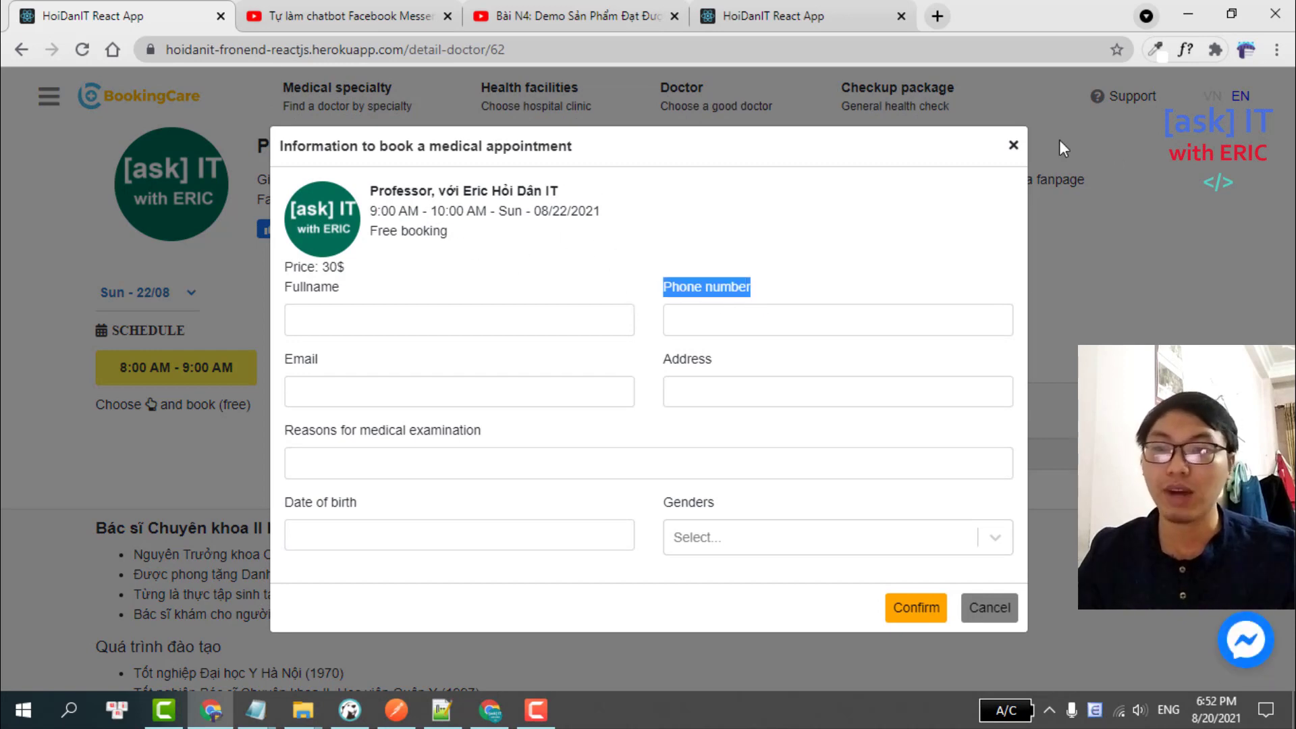
{"action": "left_click", "coordinate": [1011, 154]}
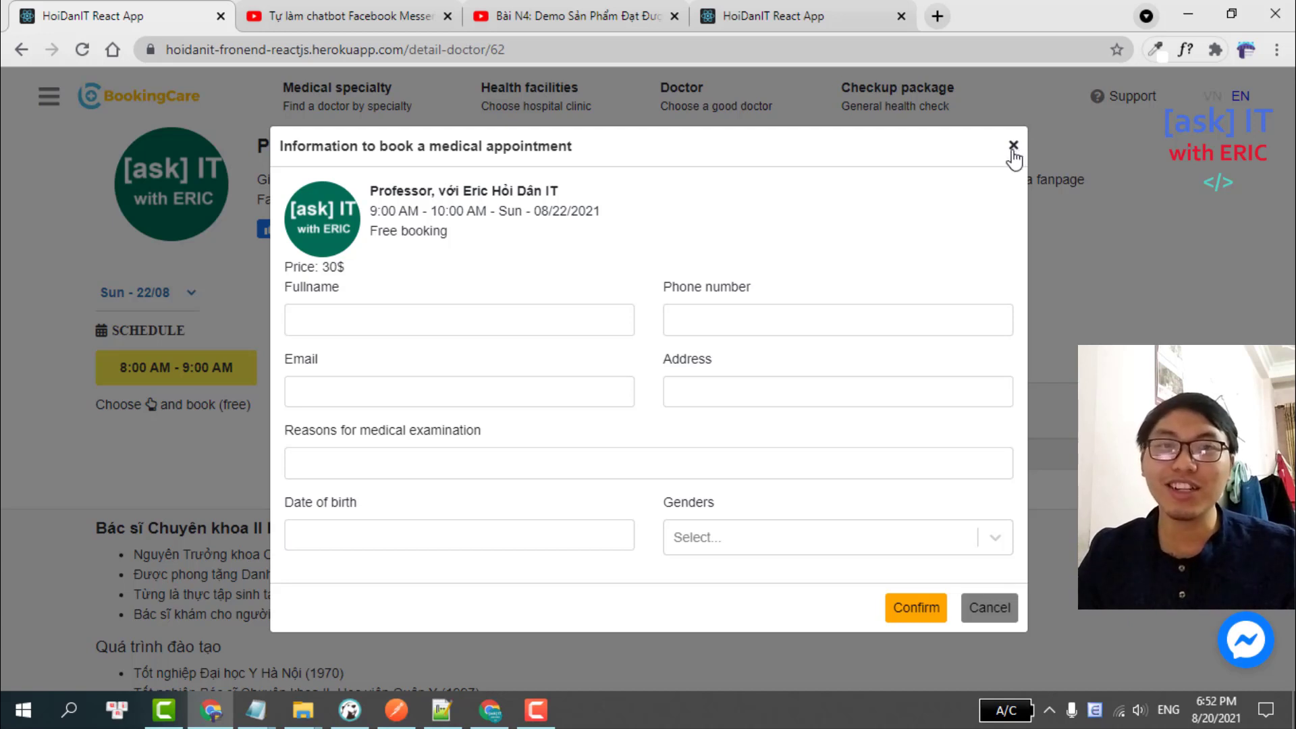
Fill in the patient's full name, phone number, e-mail and address.
{"action": "left_click", "coordinate": [403, 324]}
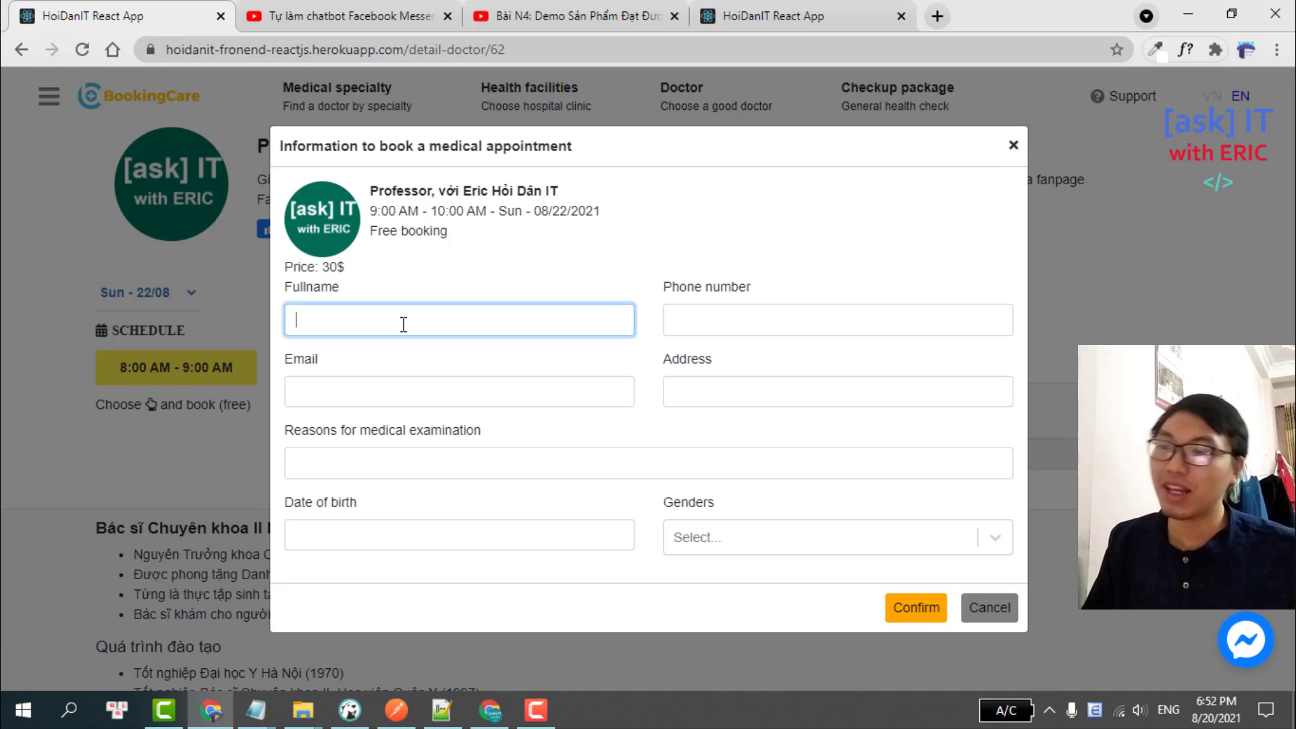
{"action": "type", "text": "HOi"}
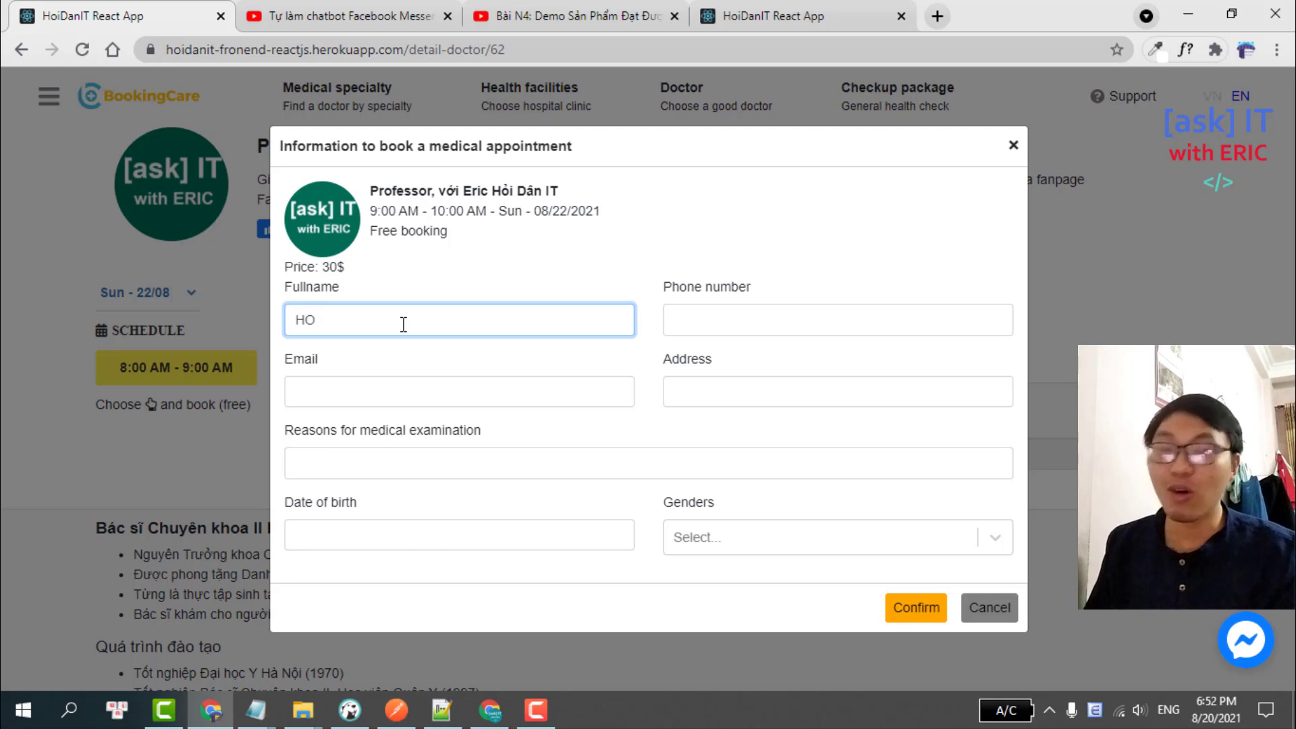
{"action": "key", "text": "BackSpace"}
{"action": "key", "text": "BackSpace"}
{"action": "key", "text": "BackSpace"}
{"action": "type", "text": "Hỏi dan"}
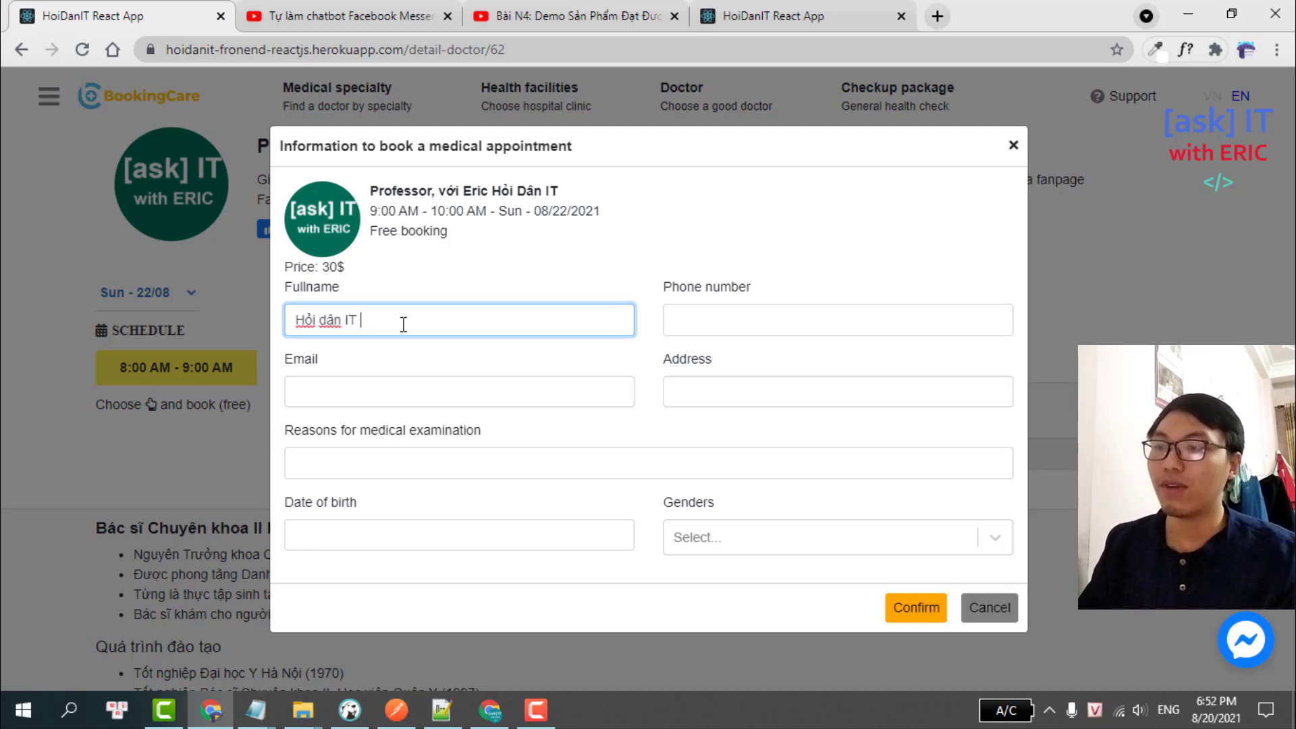
{"action": "type", "text": "ith ERic"}
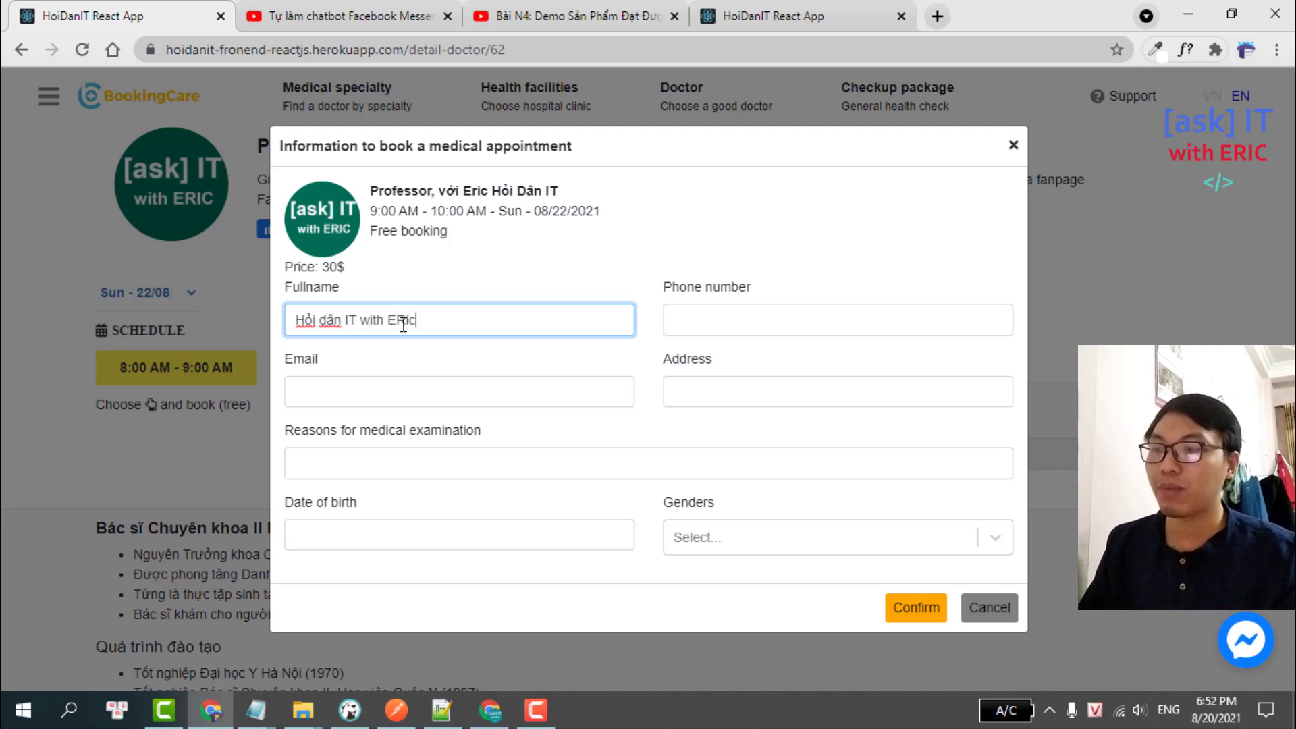
{"action": "key", "text": "Tab"}
{"action": "type", "text": "0"}
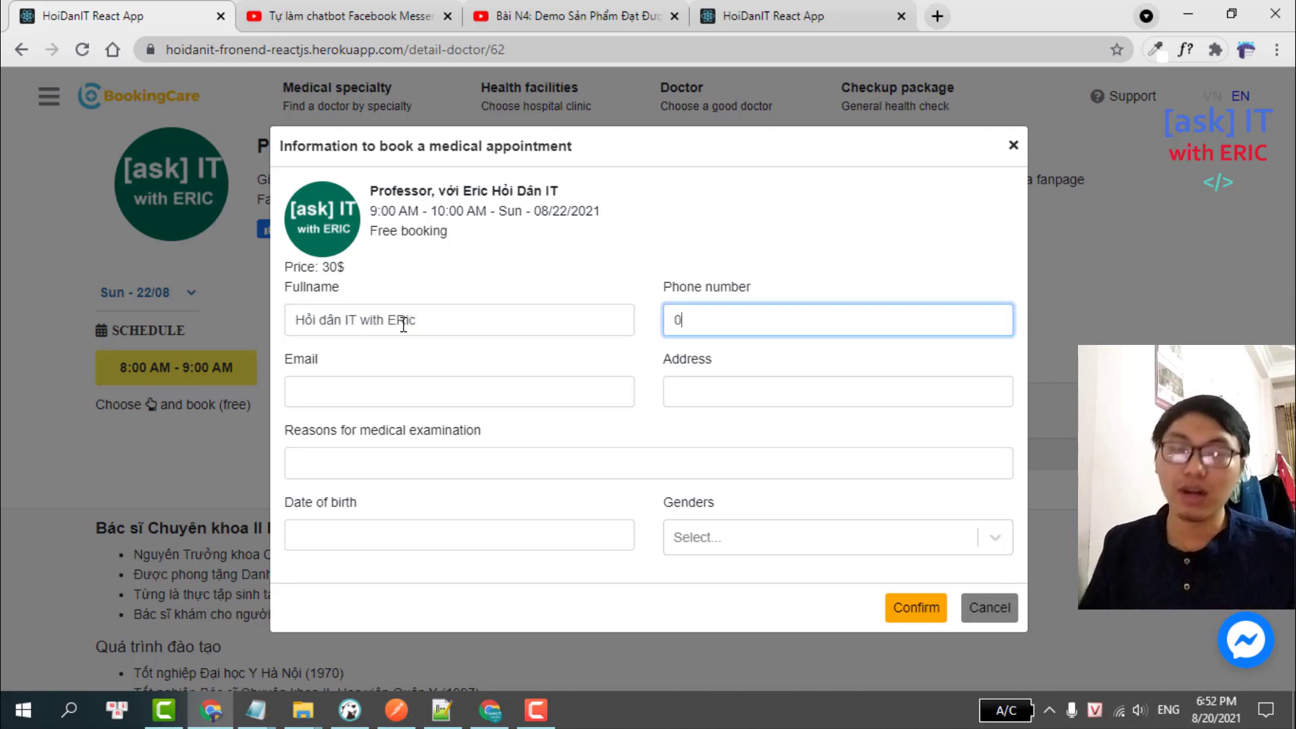
{"action": "type", "text": "322444"}
{"action": "key", "text": "Tab"}
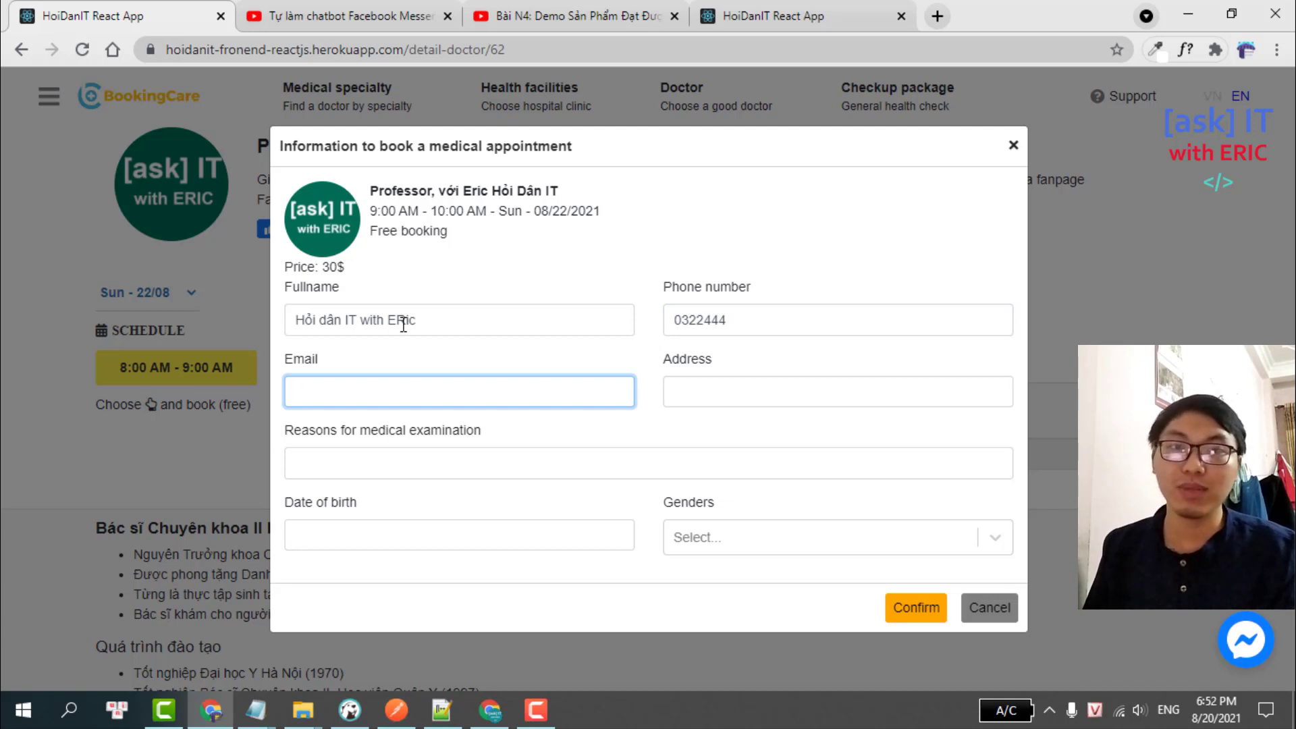
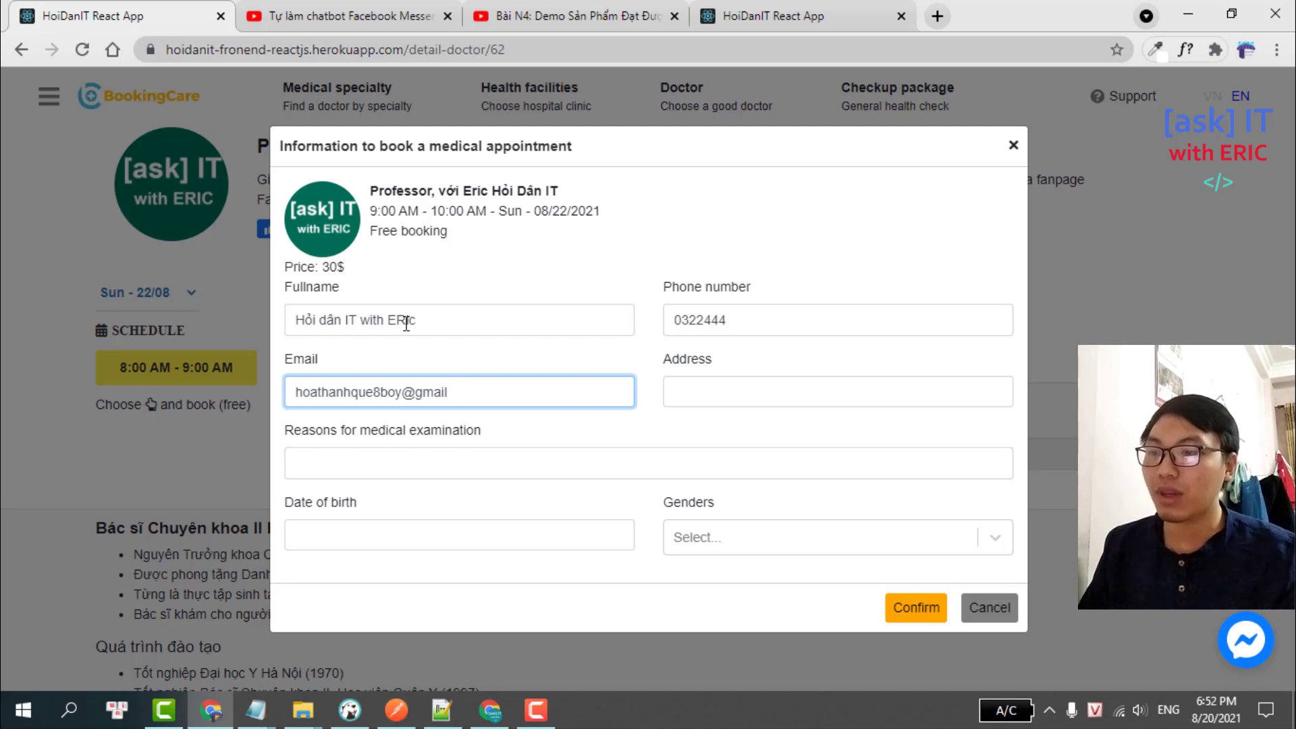
{"action": "key", "text": "Tab"}
{"action": "type", "text": "20"}
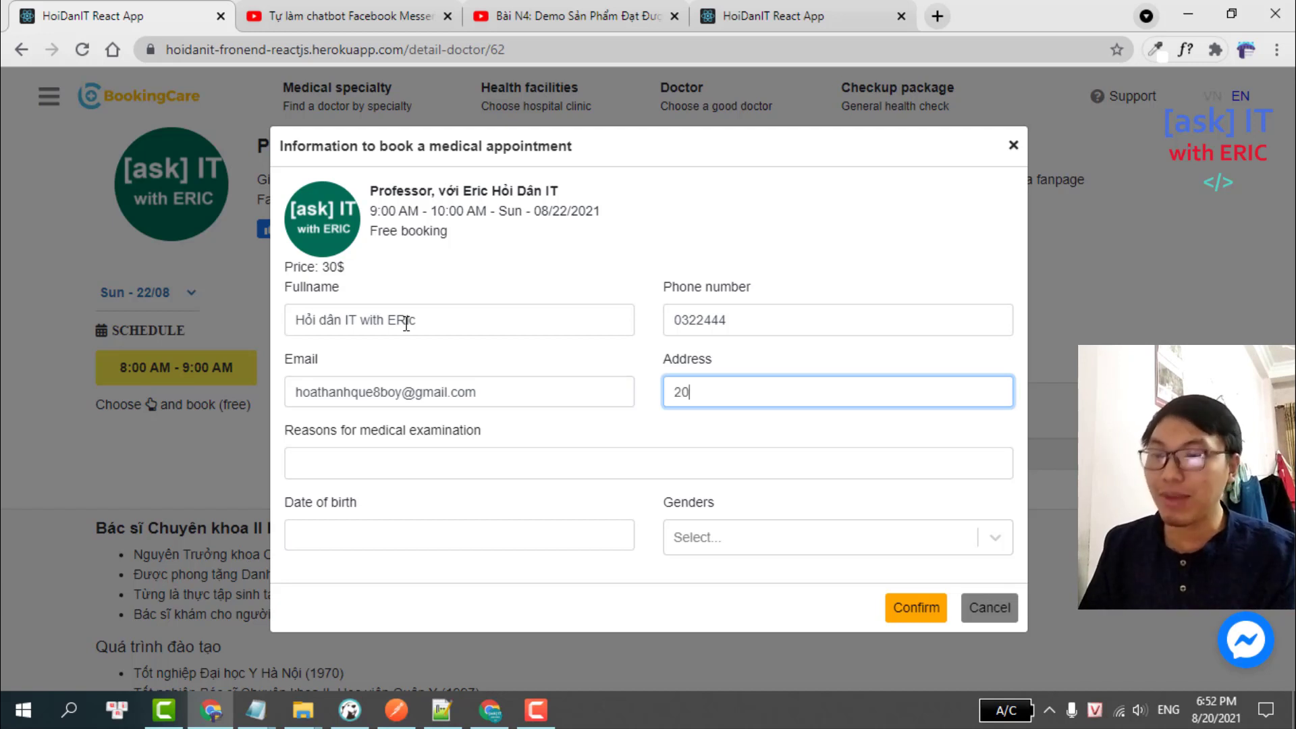
{"action": "type", "text": "thang 8 Giải"}
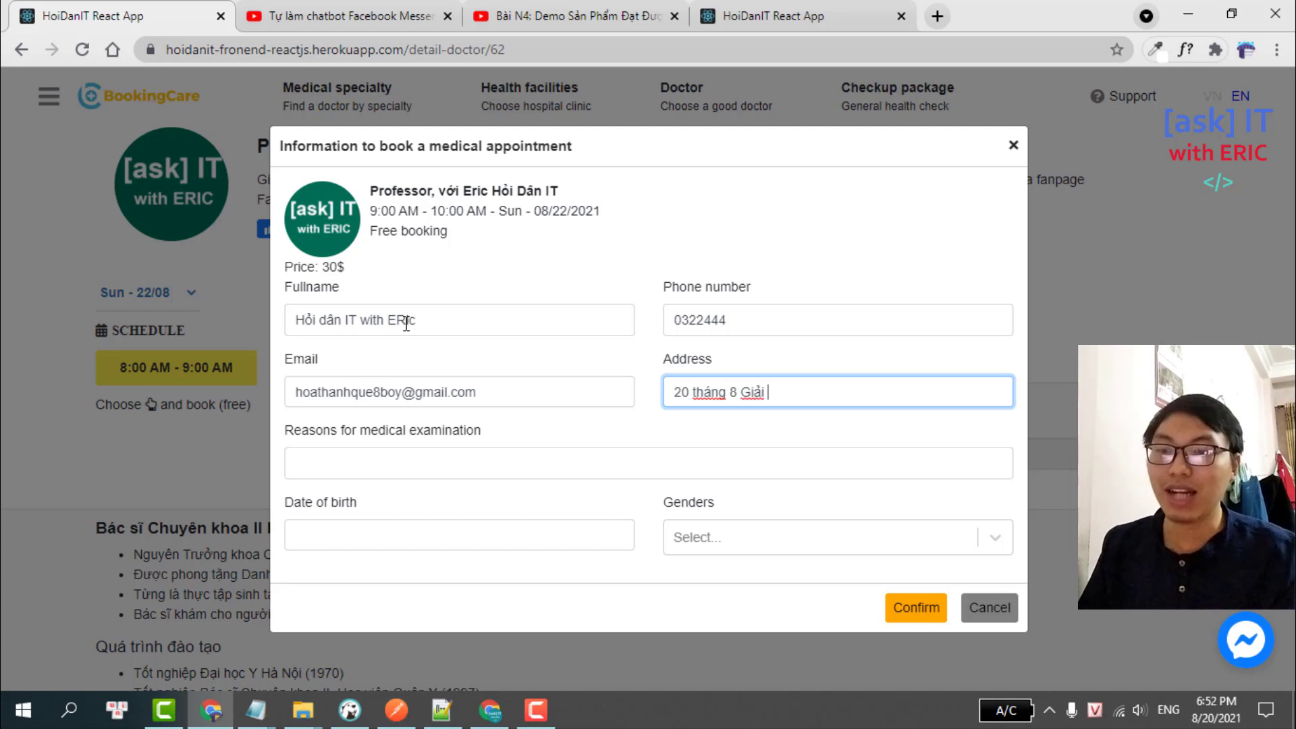
{"action": "type", "text": "PHong, Hà Nội"}
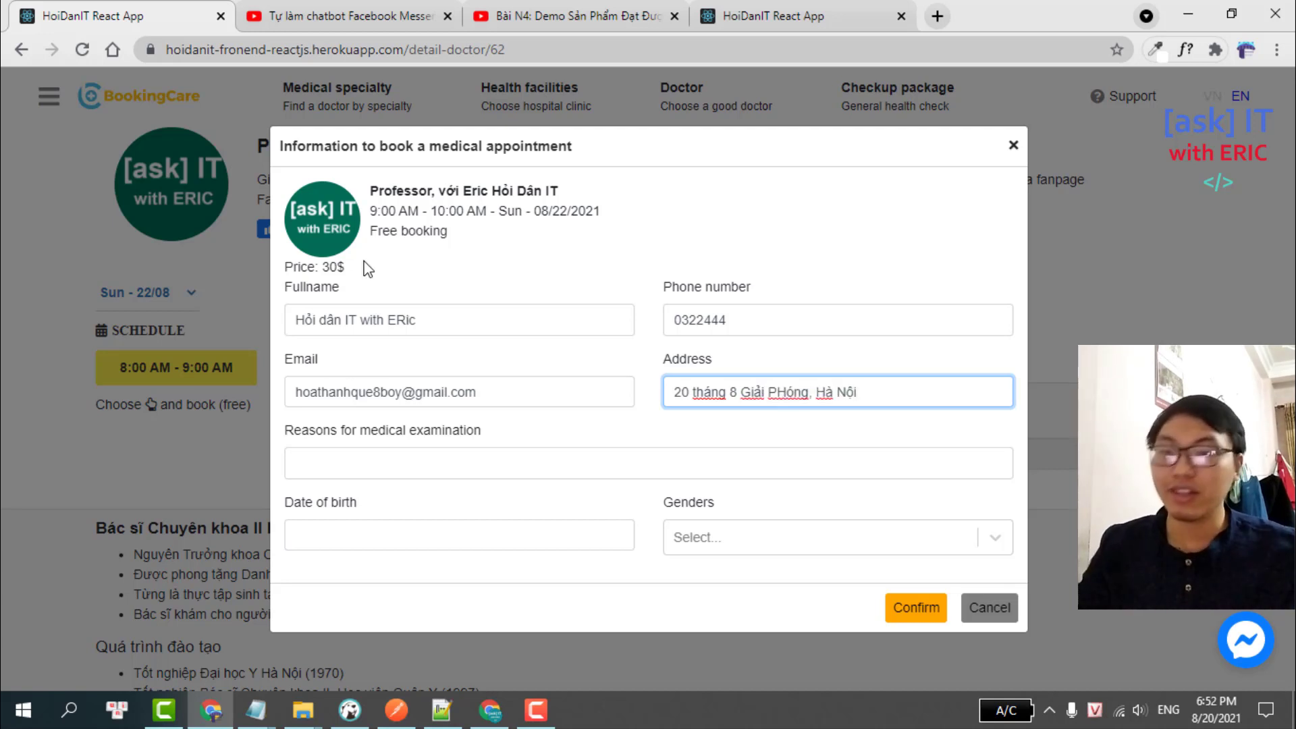
Enter reason 'no reason', birth date 20/08/2021, gender Female, and open the browser profile menu.
{"action": "left_click", "coordinate": [383, 450]}
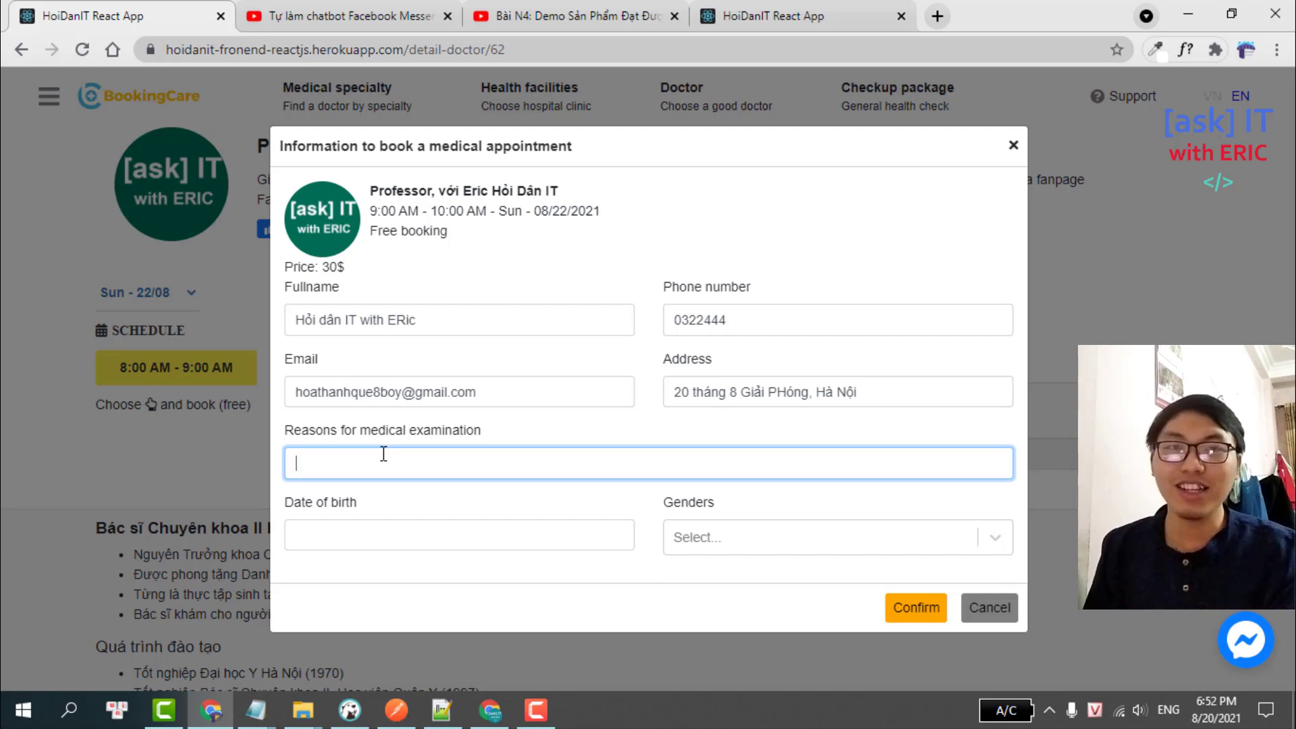
{"action": "type", "text": "no reaso"}
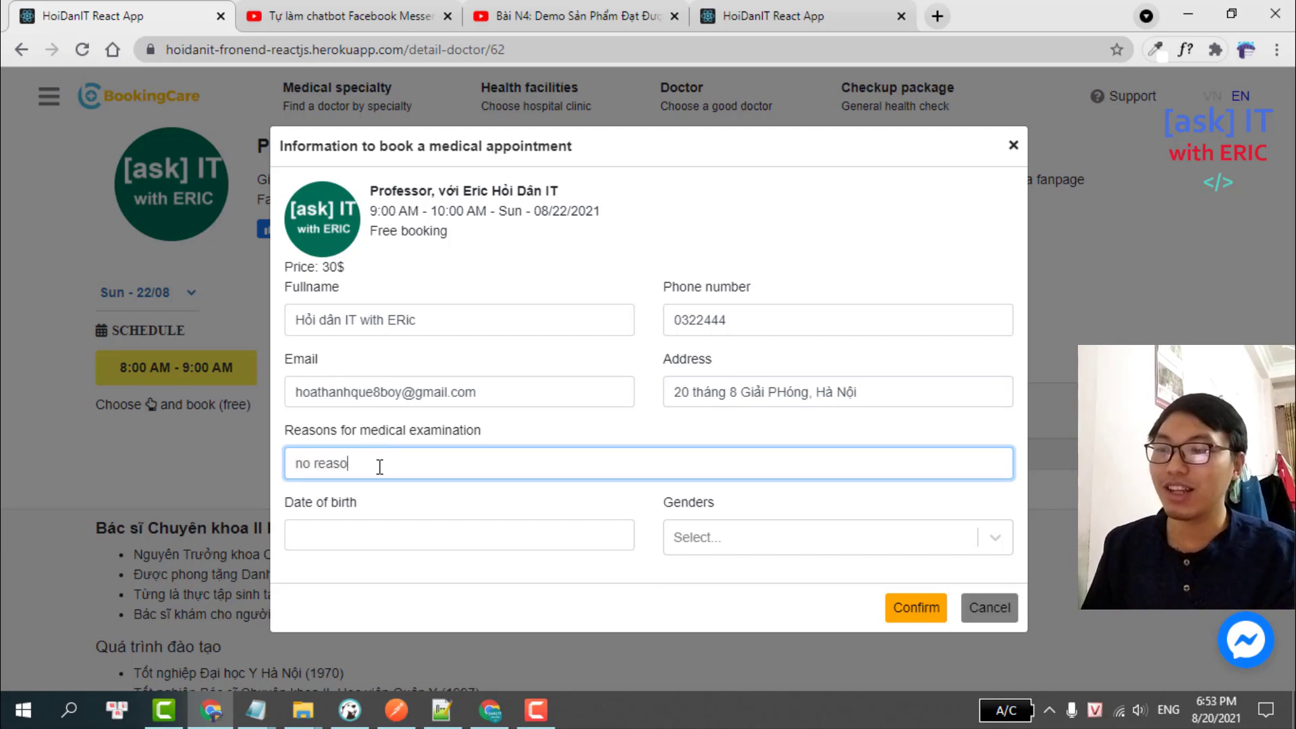
{"action": "type", "text": "n"}
{"action": "left_click", "coordinate": [382, 534]}
{"action": "left_click", "coordinate": [503, 391]}
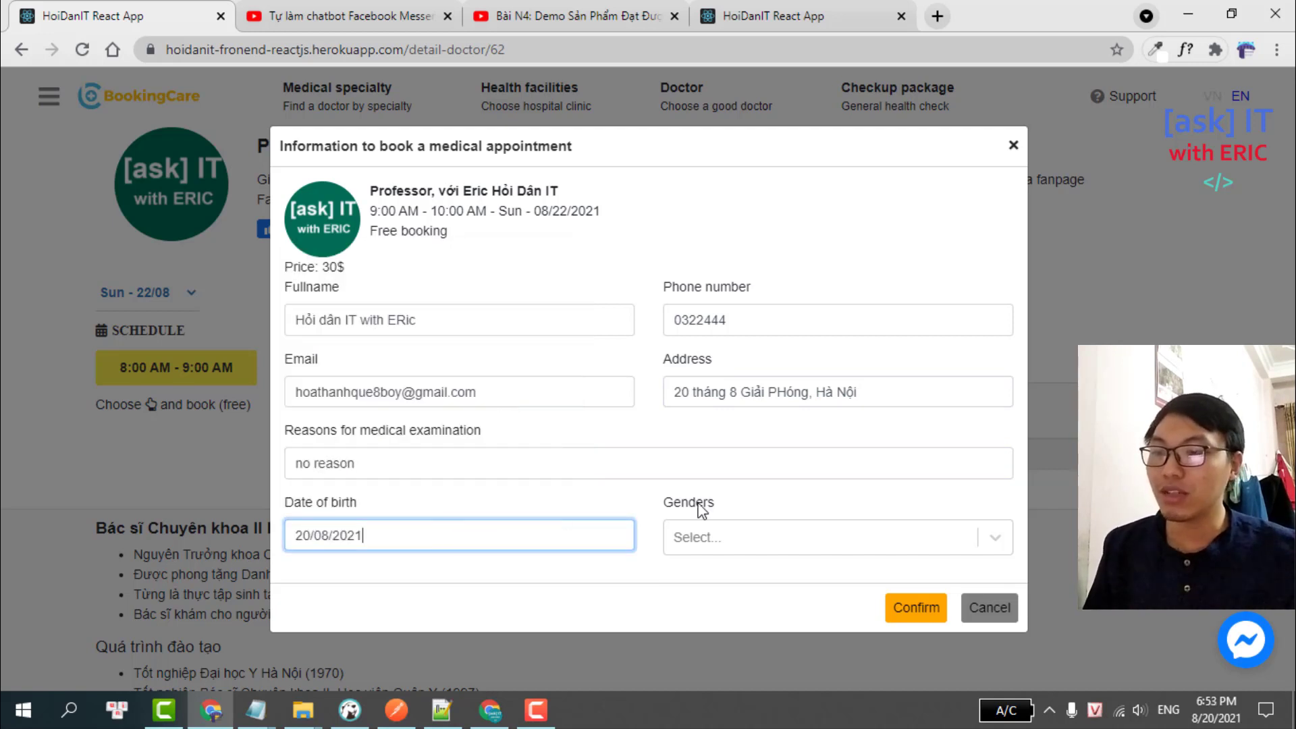
{"action": "left_click", "coordinate": [743, 533]}
{"action": "left_click", "coordinate": [741, 616]}
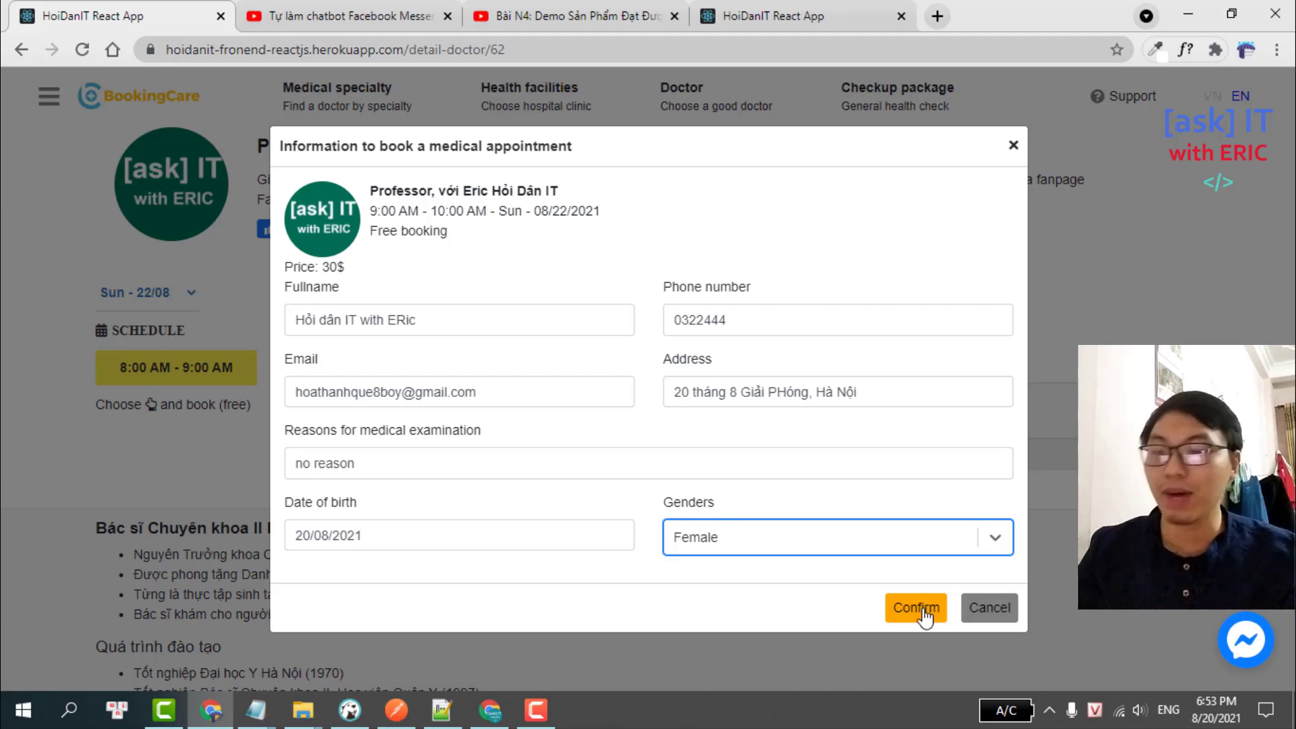
{"action": "left_click", "coordinate": [1245, 50]}
Open another profile's Chrome window and go to gmail.com.
{"action": "left_click", "coordinate": [1029, 403]}
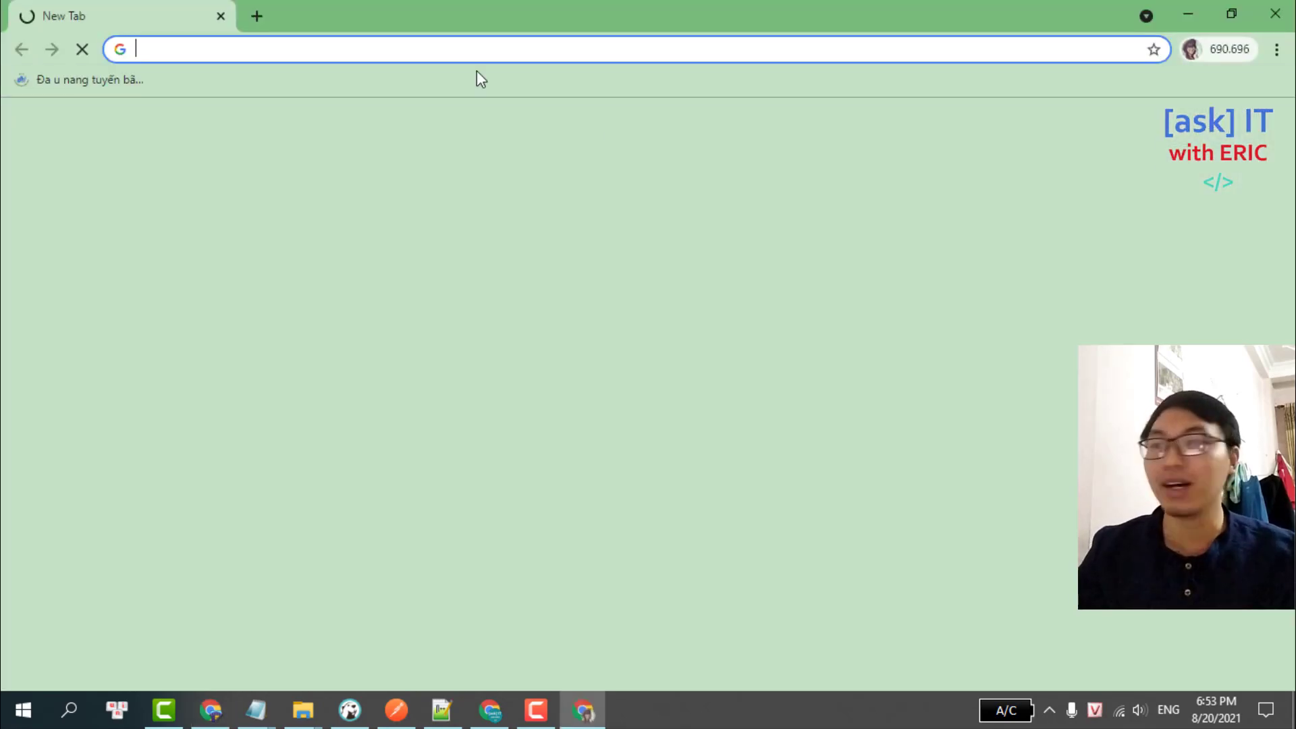
{"action": "type", "text": "gami"}
{"action": "key", "text": "Return"}
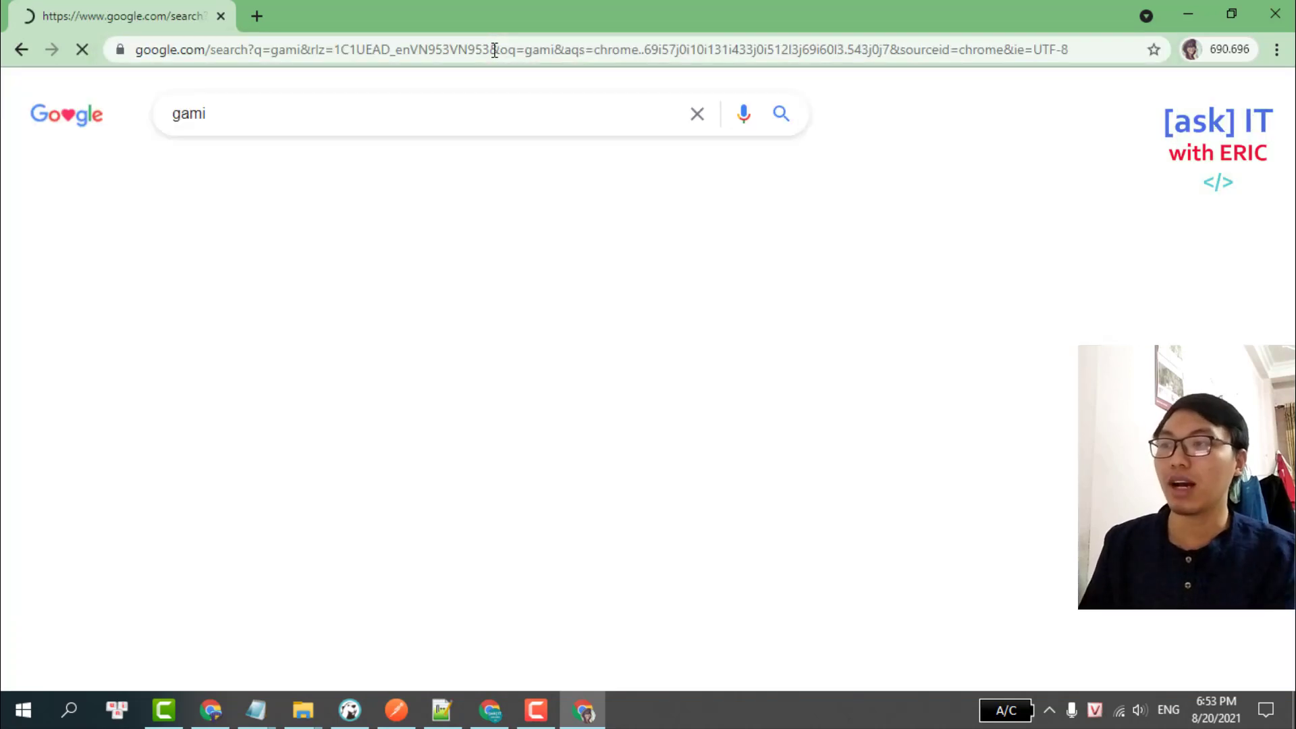
{"action": "left_click", "coordinate": [489, 50]}
{"action": "type", "text": "gami"}
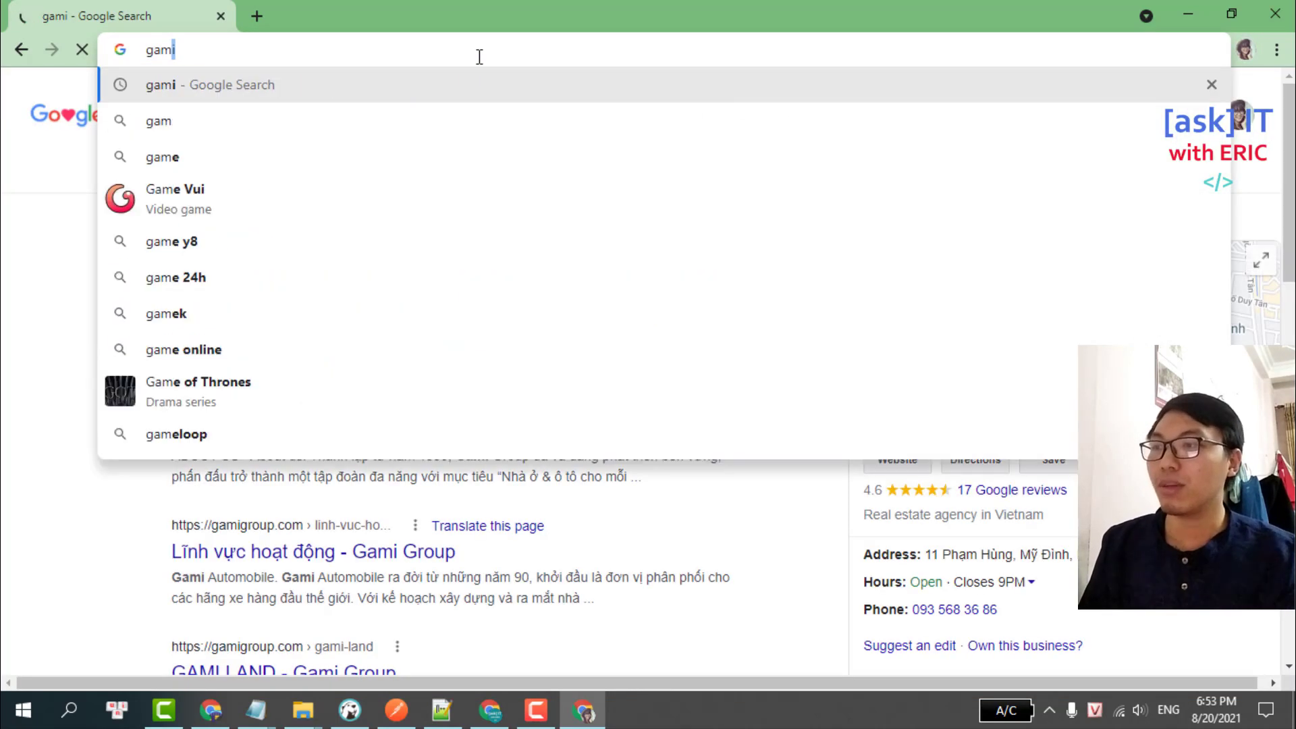
{"action": "key", "text": "BackSpace"}
{"action": "key", "text": "BackSpace"}
{"action": "type", "text": "mail."}
{"action": "key", "text": "Return"}
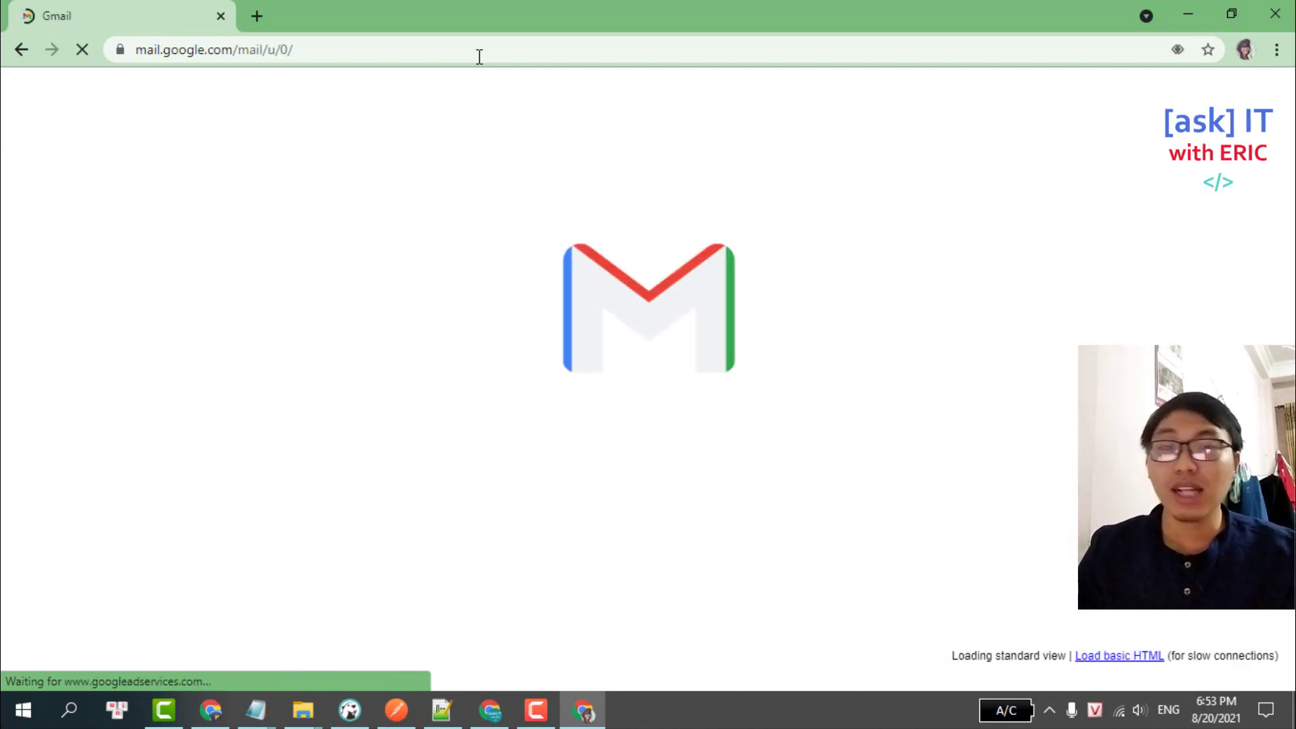
Trash the old booking-result e-mail and switch back to the booking form window.
{"action": "left_click", "coordinate": [272, 251]}
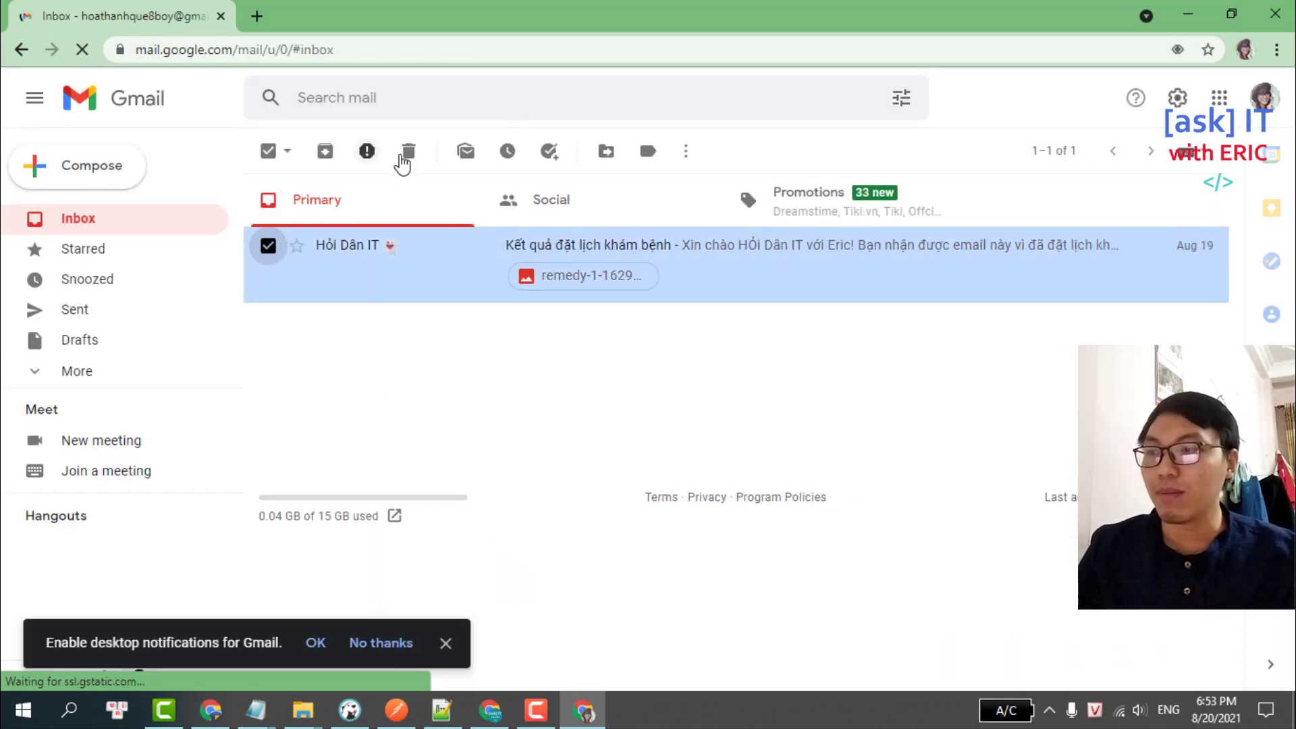
{"action": "left_click", "coordinate": [407, 149]}
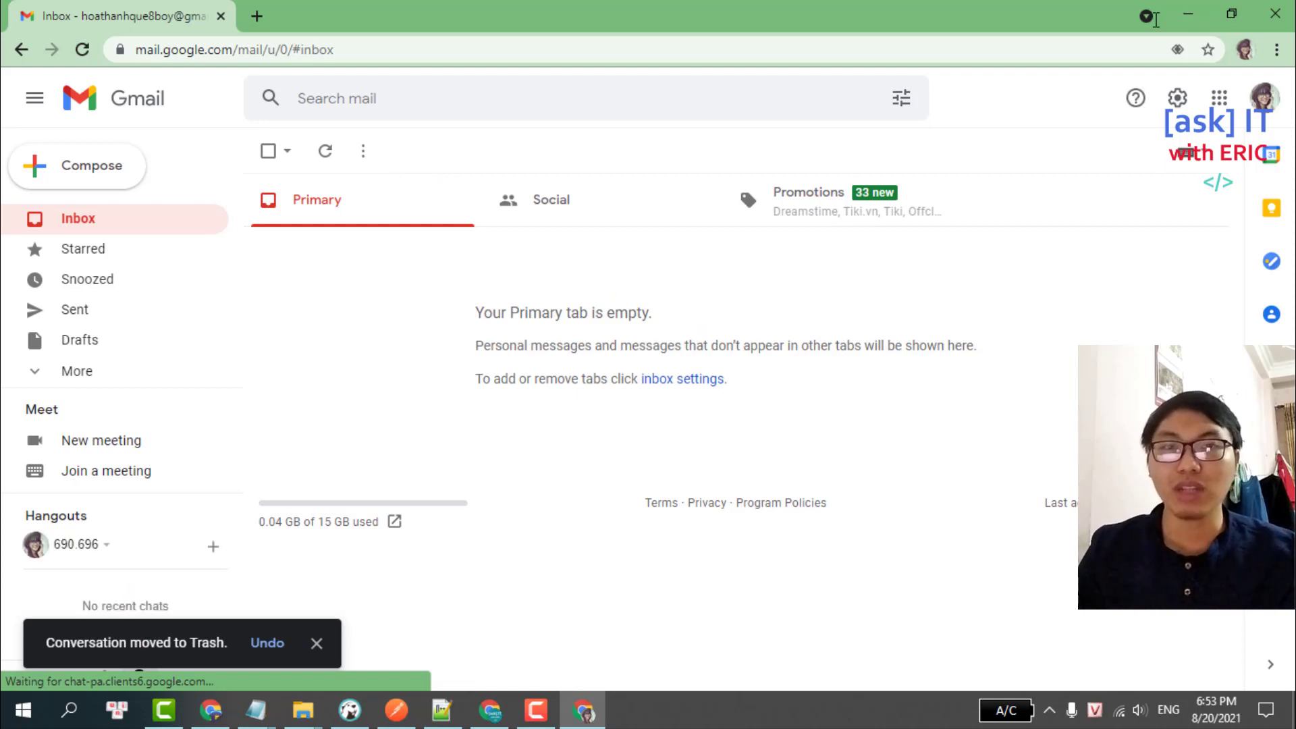
{"action": "key", "text": "alt+Tab"}
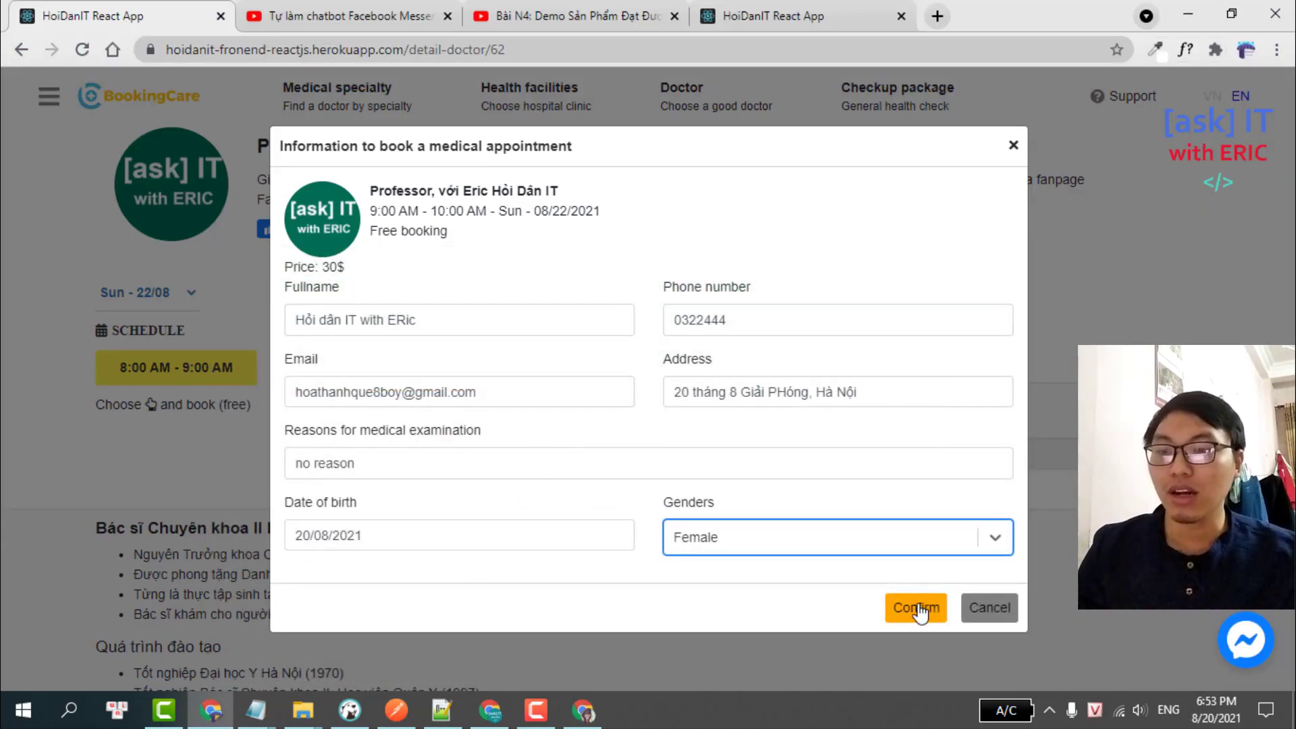
Submit the appointment, then open DevTools on the Network panel.
{"action": "left_click", "coordinate": [916, 606]}
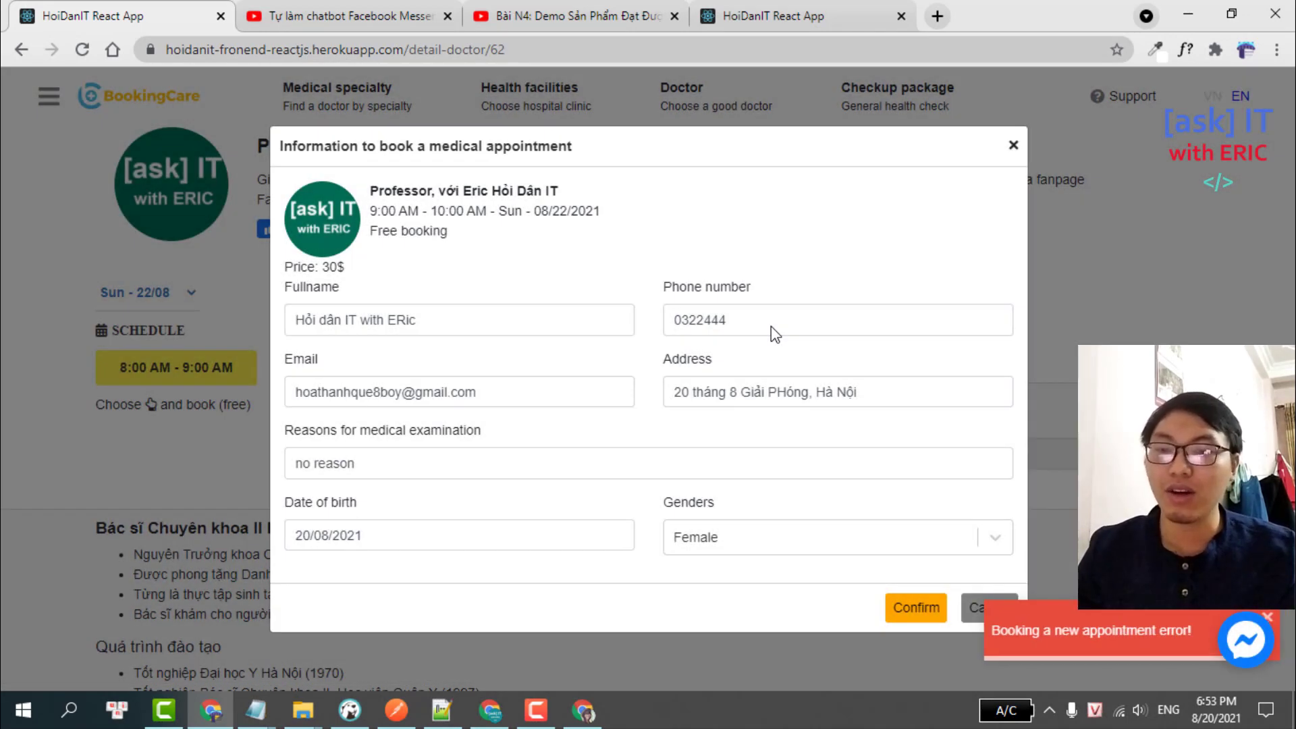
{"action": "right_click", "coordinate": [633, 557]}
{"action": "left_click", "coordinate": [662, 540]}
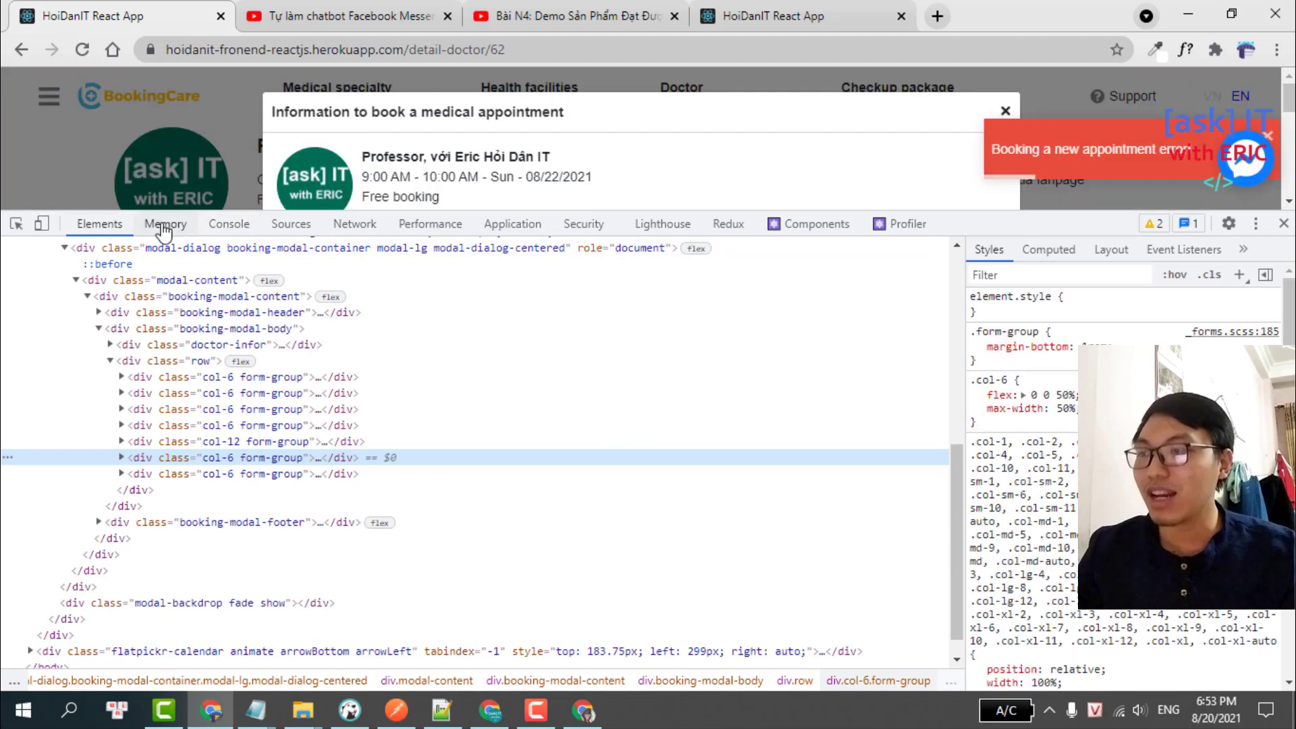
{"action": "left_click", "coordinate": [354, 224]}
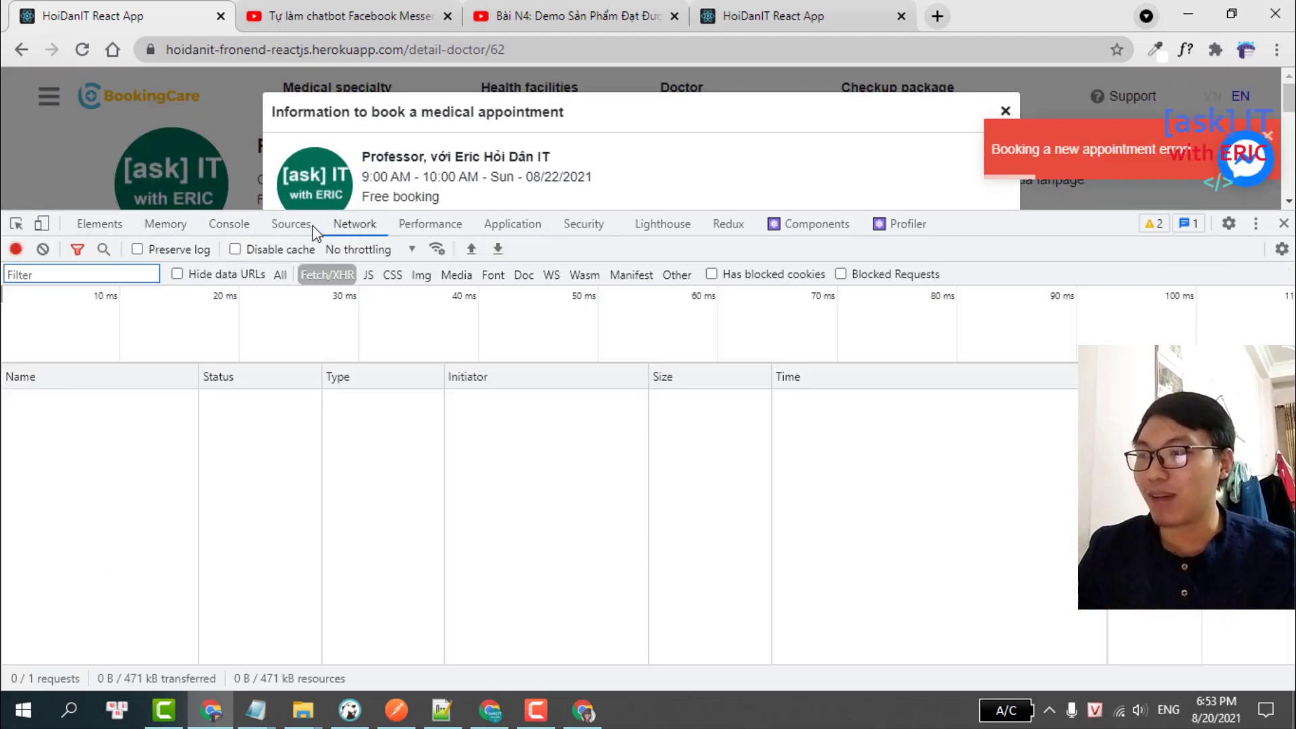
{"action": "left_click_drag", "start_coordinate": [993, 211], "coordinate": [1006, 394]}
{"action": "scroll", "coordinate": [882, 240], "scroll_direction": "down", "scroll_amount": 3}
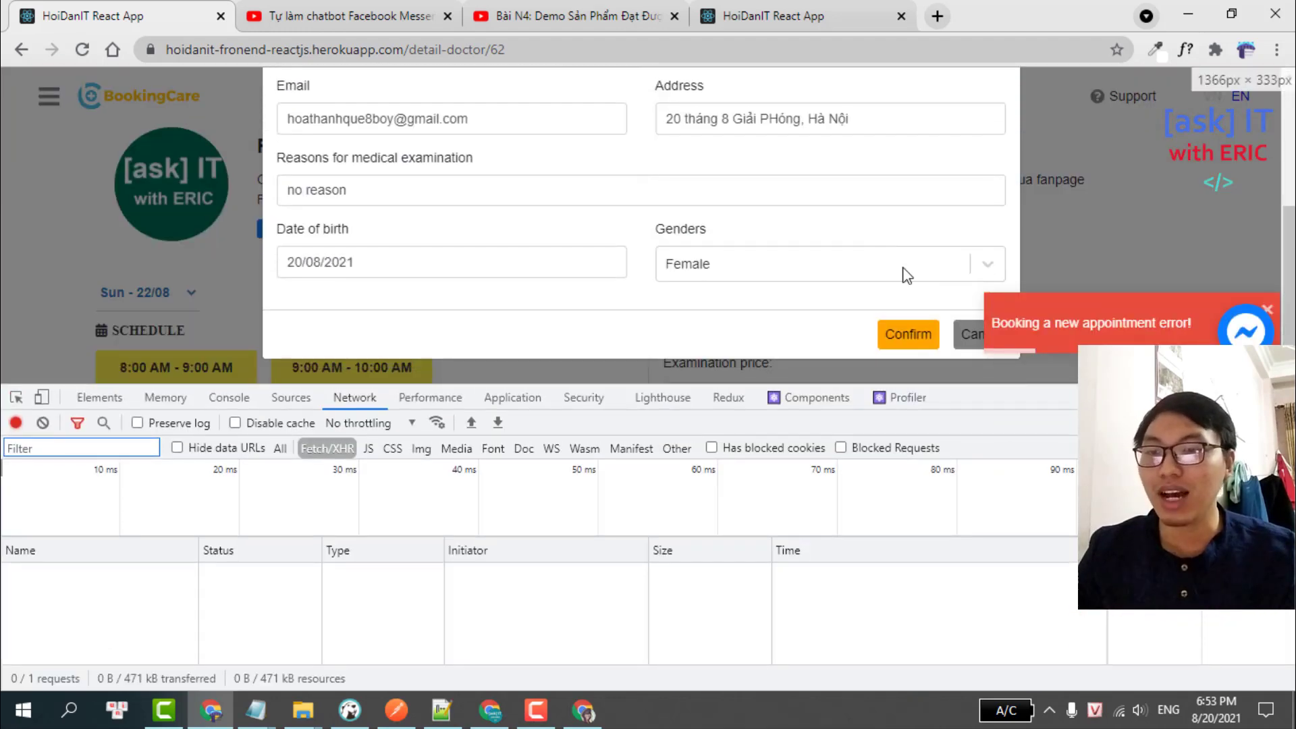
Resubmit, inspect the patient-book-appointment request headers, then switch to the Gmail window.
{"action": "left_click", "coordinate": [904, 331]}
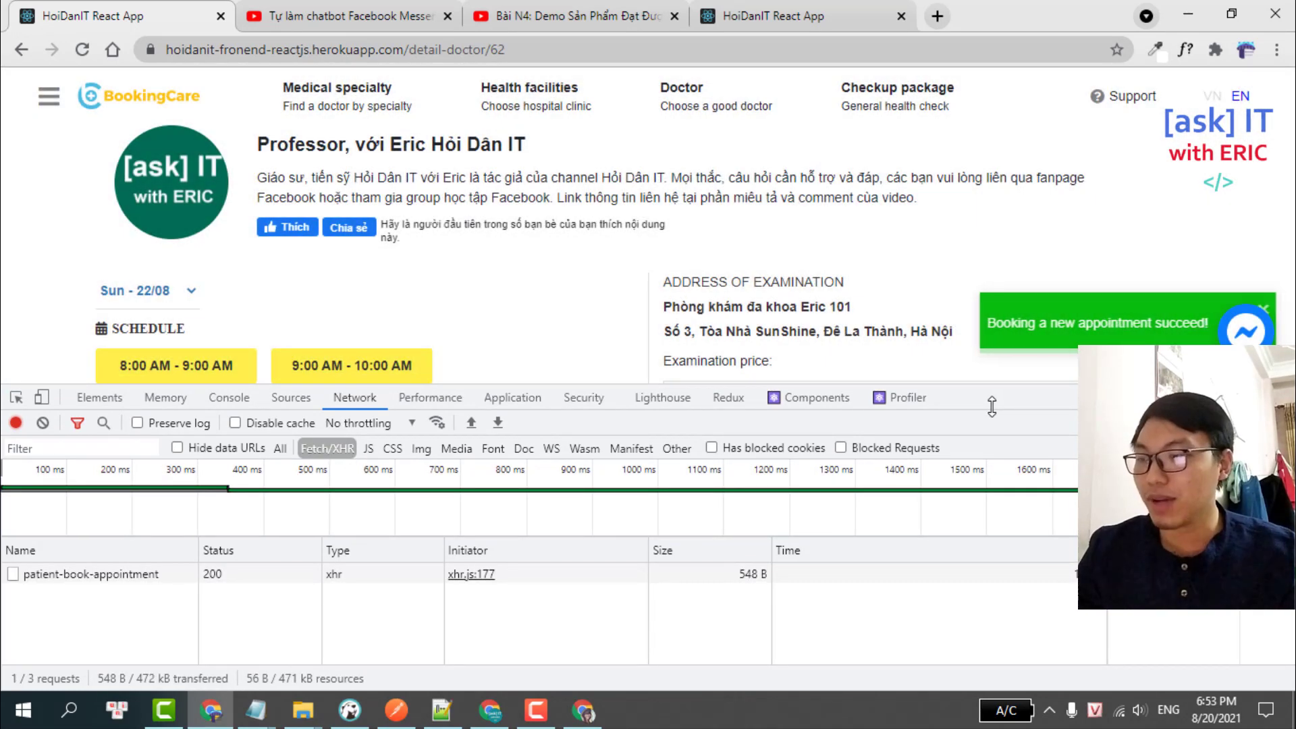
{"action": "mouse_move", "coordinate": [992, 406]}
{"action": "left_mouse_down"}
{"action": "mouse_move", "coordinate": [1012, 400]}
{"action": "mouse_move", "coordinate": [1013, 314]}
{"action": "left_mouse_up"}
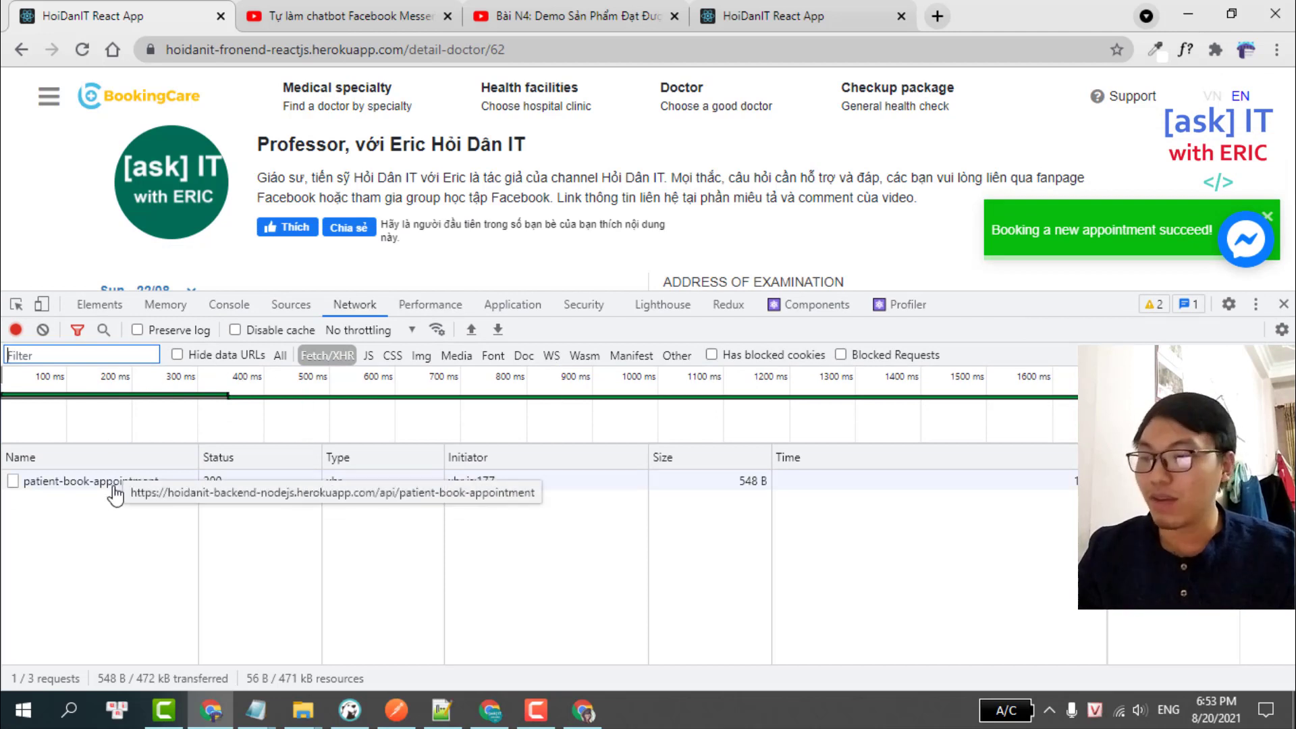
{"action": "left_click", "coordinate": [54, 483]}
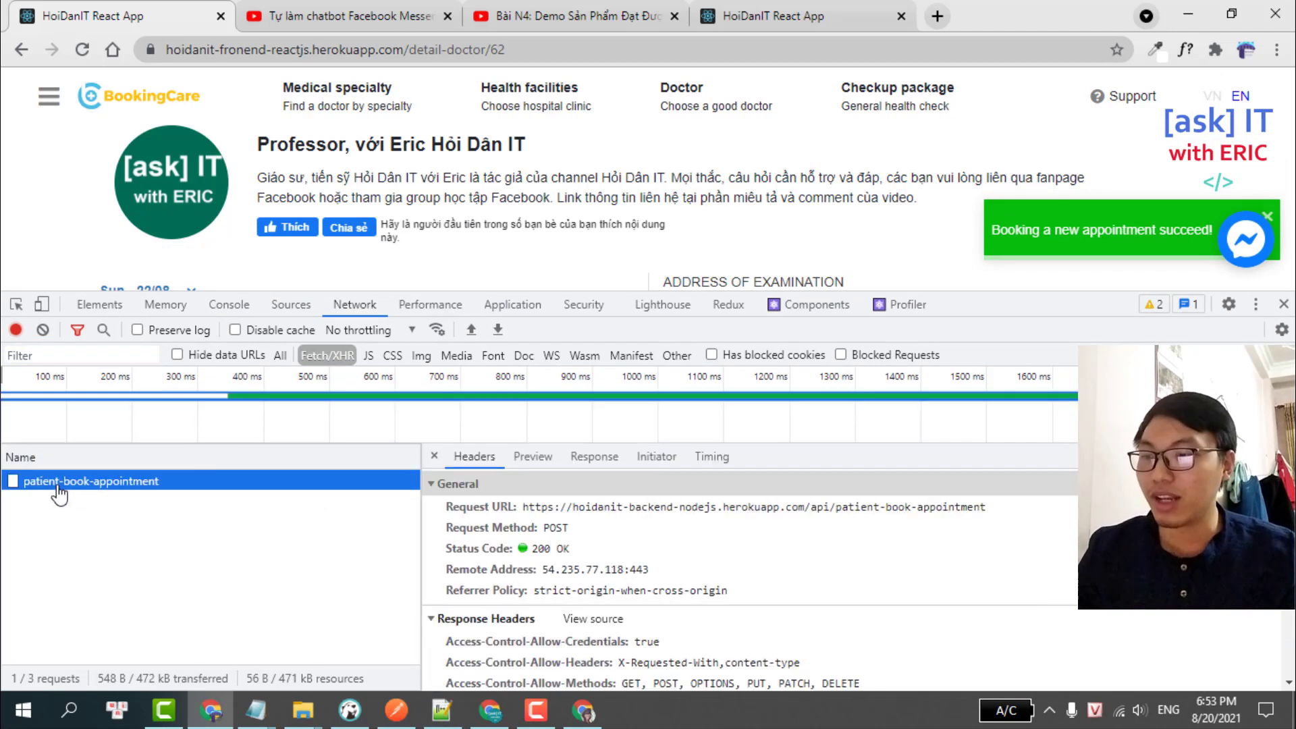
{"action": "left_click_drag", "start_coordinate": [1017, 293], "coordinate": [1017, 544]}
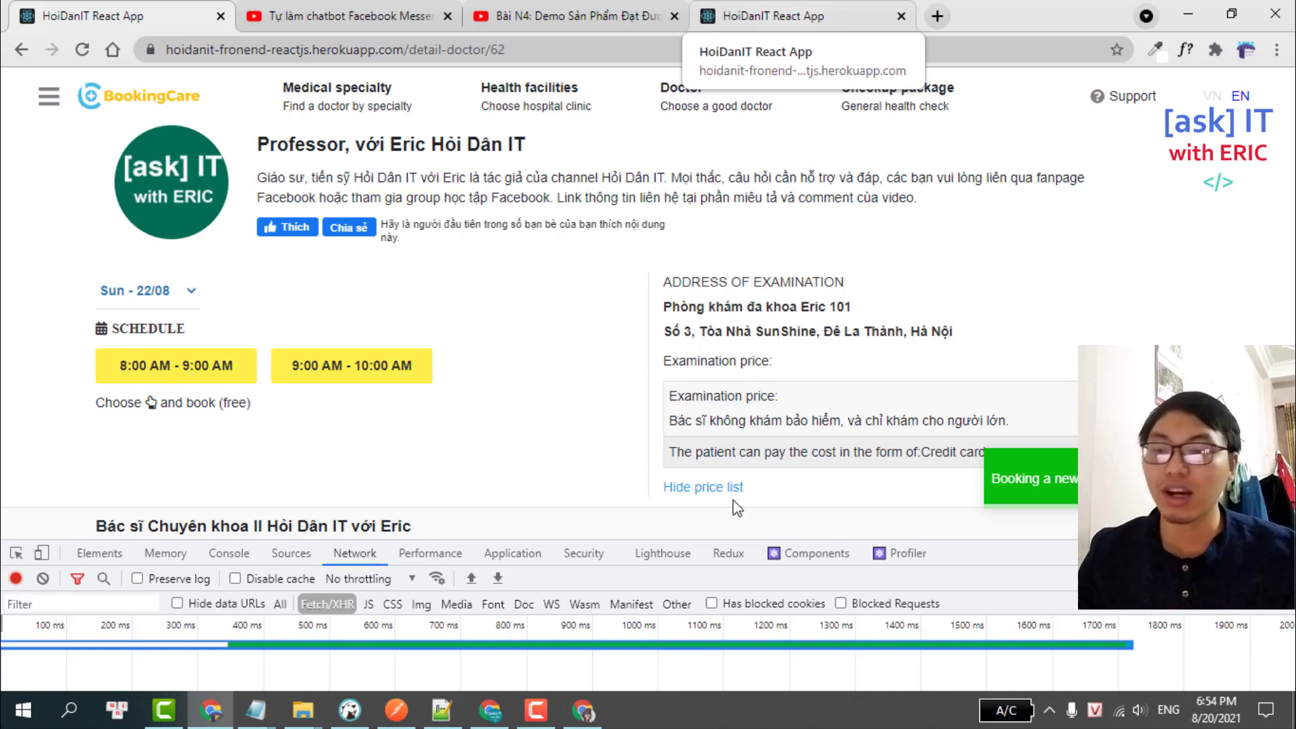
{"action": "left_click", "coordinate": [583, 710]}
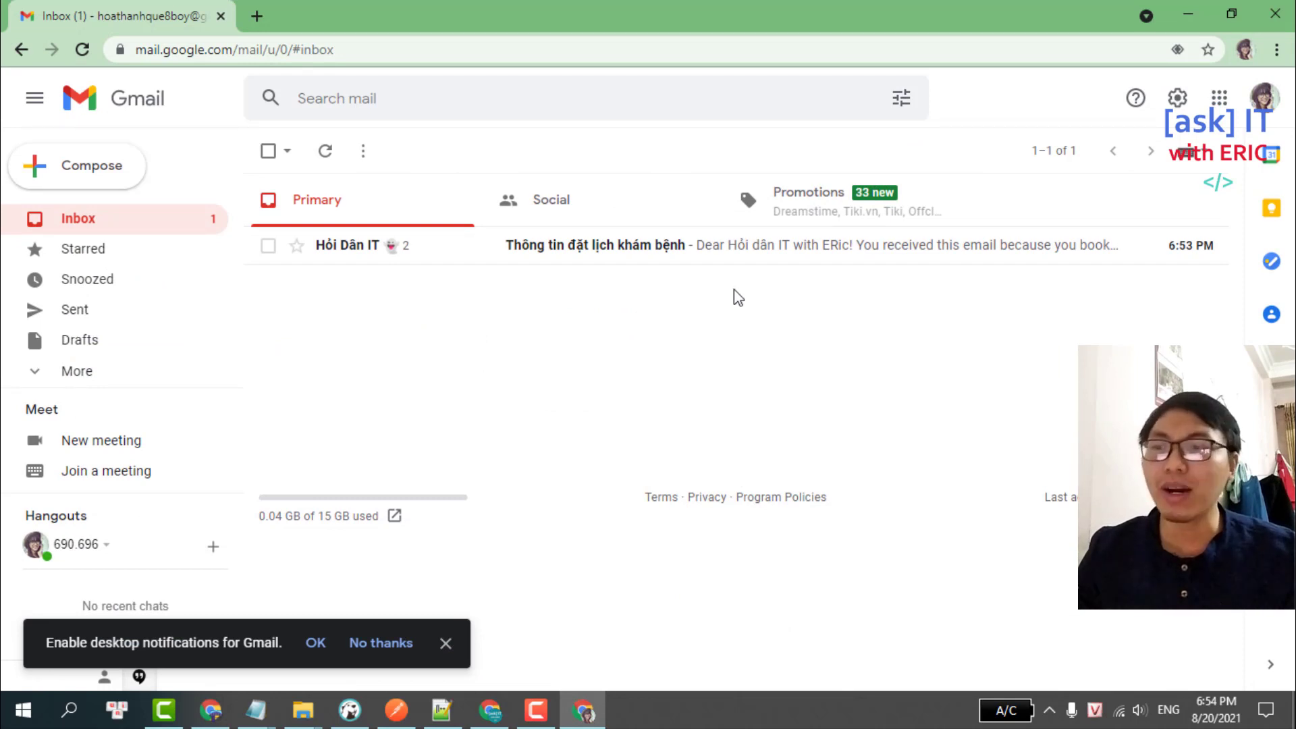
{"action": "mouse_move", "coordinate": [415, 245]}
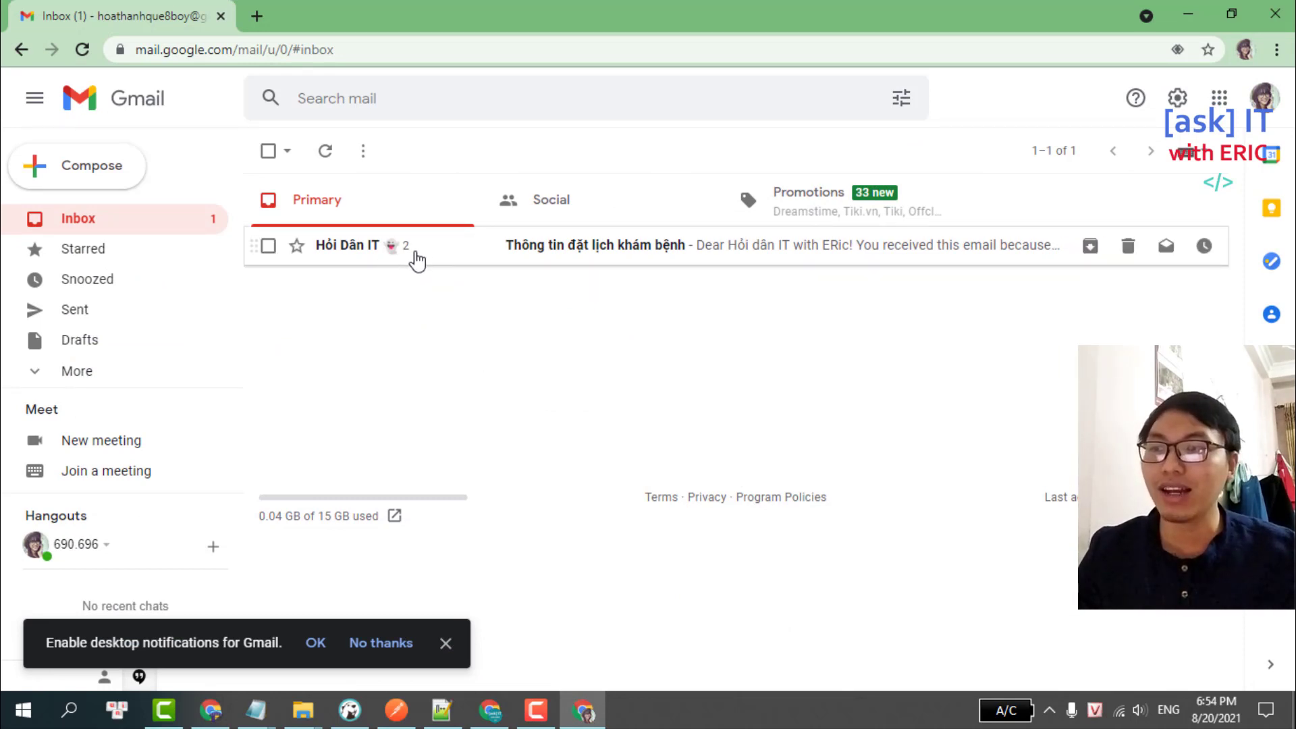
Open the 'Thông tin đặt lịch khám bệnh' e-mail and read its 9:00 AM - 10:00 AM, 08/22/2021 details and link.
{"action": "left_click", "coordinate": [544, 253]}
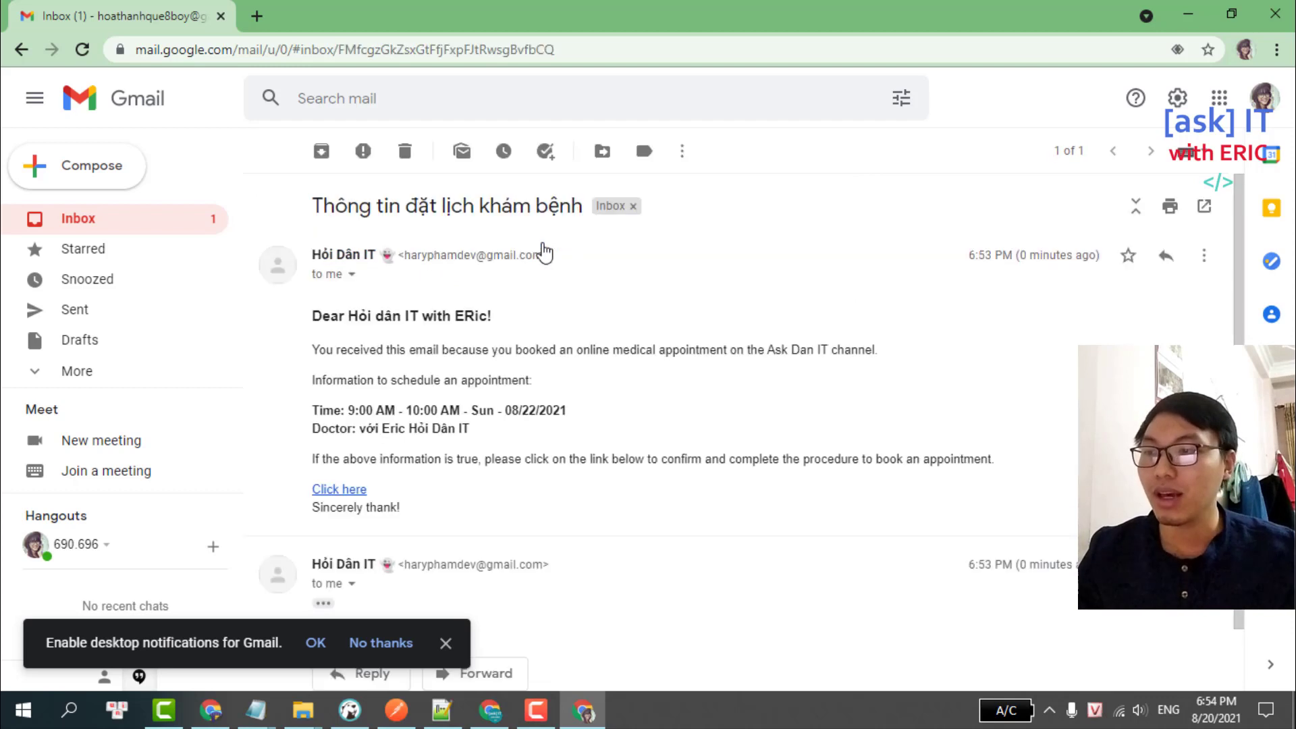
{"action": "scroll", "coordinate": [776, 300], "scroll_direction": "down", "scroll_amount": 1}
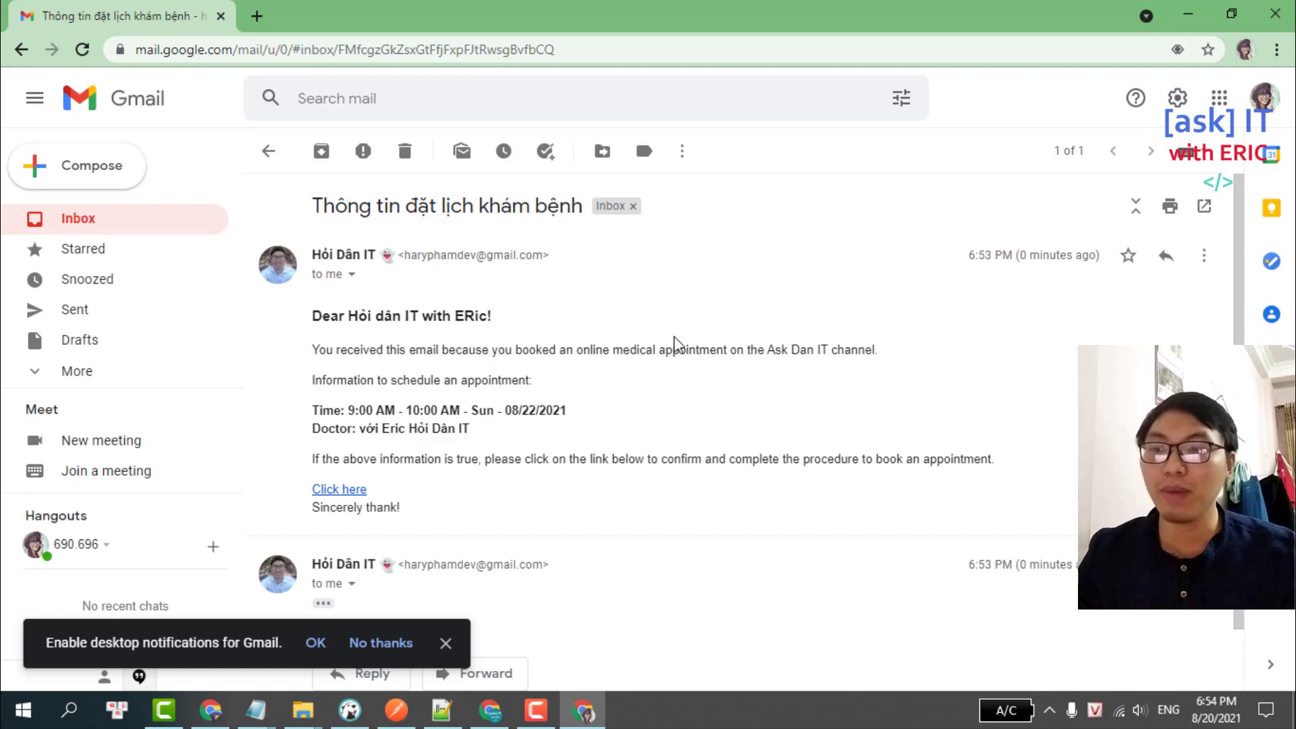
{"action": "scroll", "coordinate": [736, 344], "scroll_direction": "down", "scroll_amount": 1}
{"action": "left_click", "coordinate": [323, 532]}
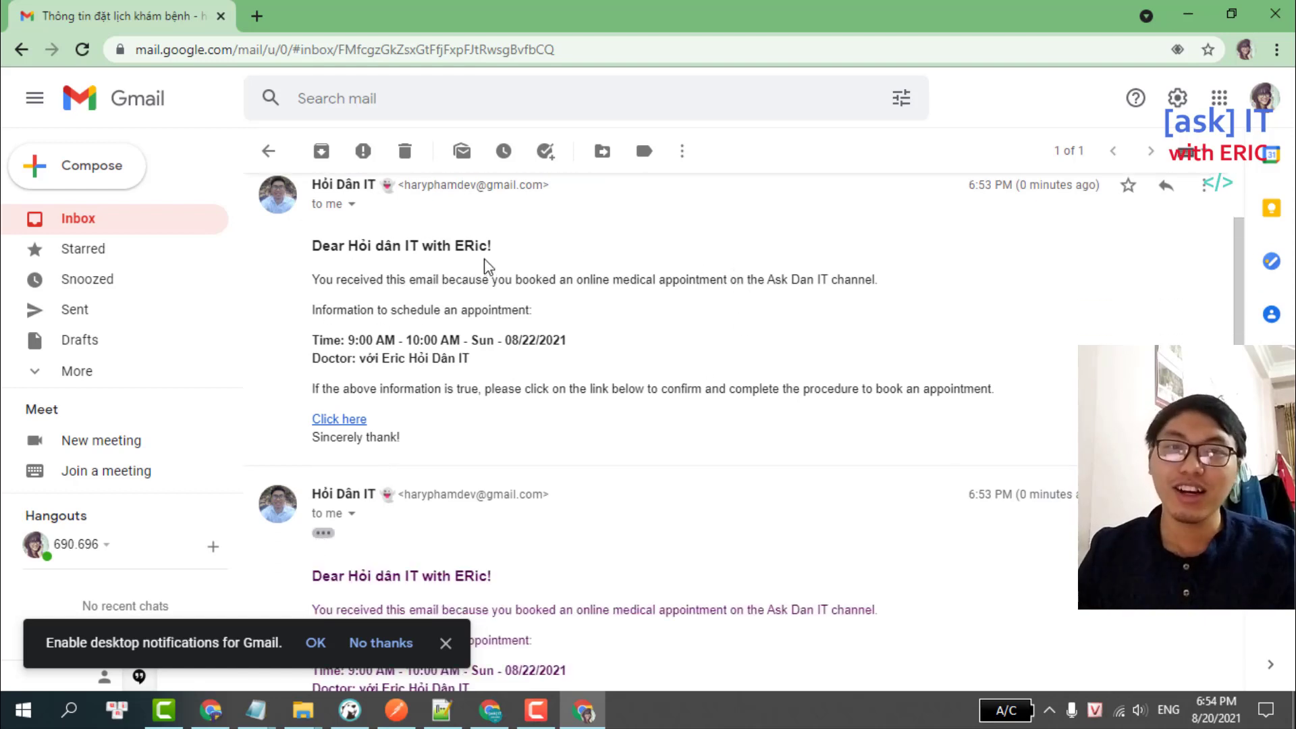
{"action": "left_click_drag", "start_coordinate": [301, 256], "coordinate": [440, 389]}
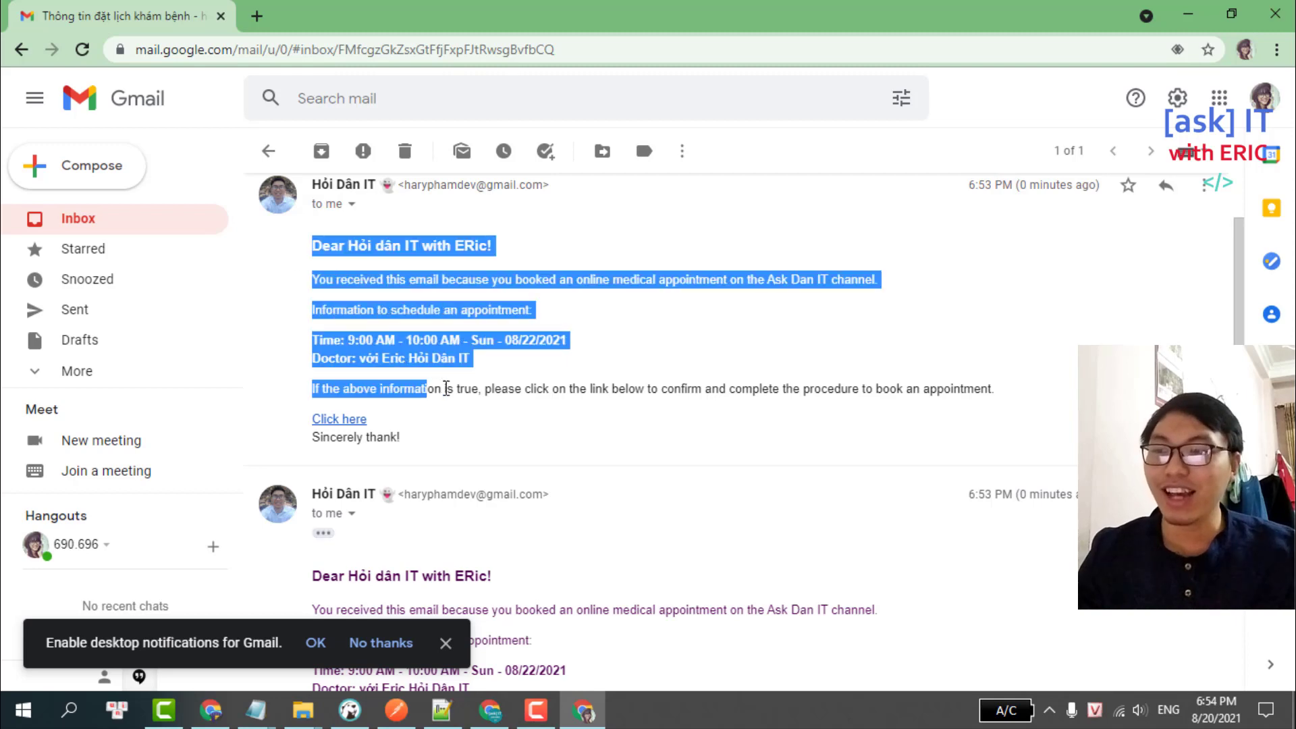
{"action": "left_click", "coordinate": [558, 327]}
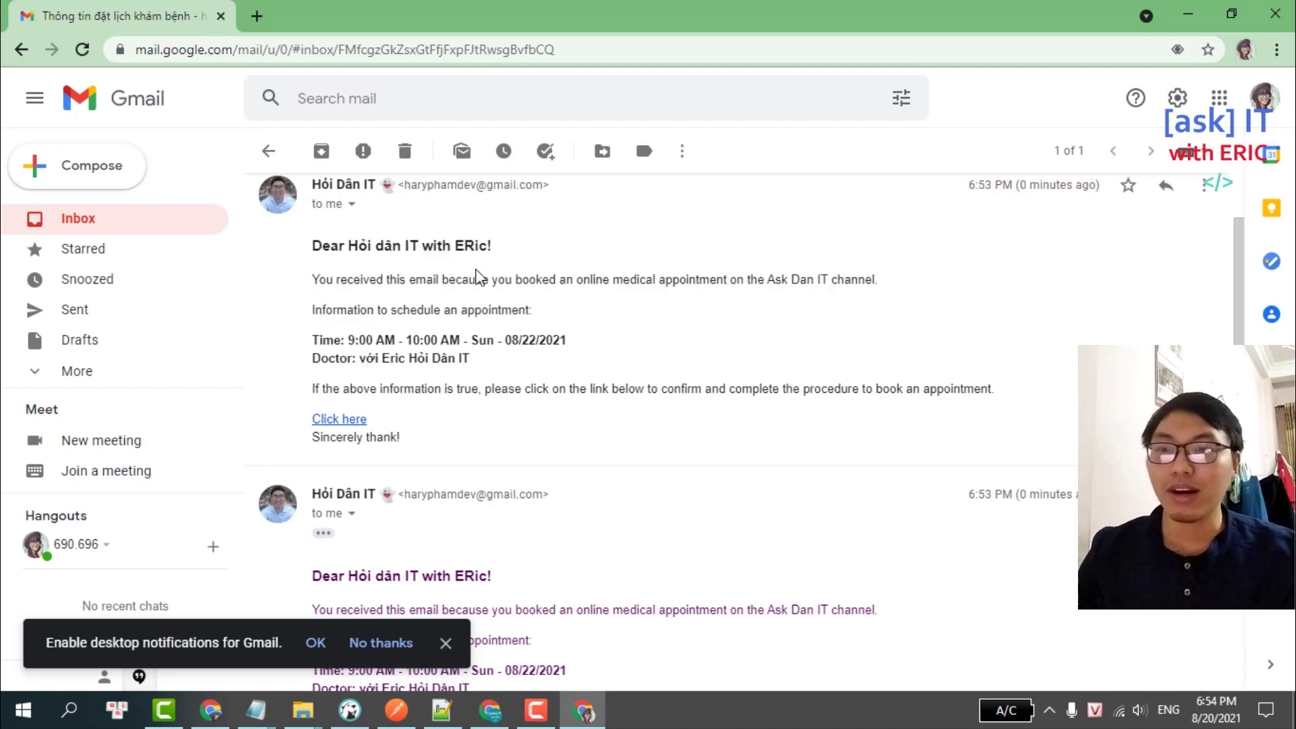
{"action": "scroll", "coordinate": [495, 280], "scroll_direction": "down", "scroll_amount": 3}
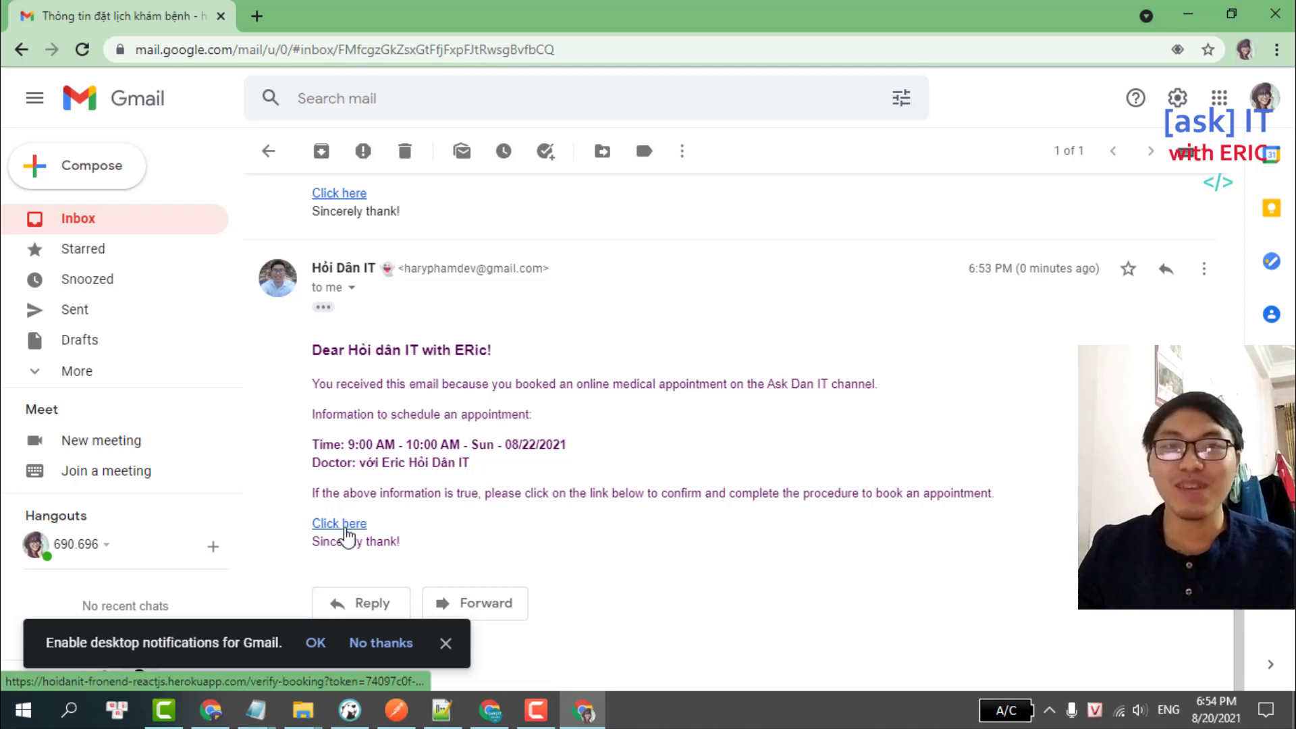
Follow the e-mail's 'Click here' verify-booking link, then return to the doctor-detail window.
{"action": "left_click", "coordinate": [346, 525]}
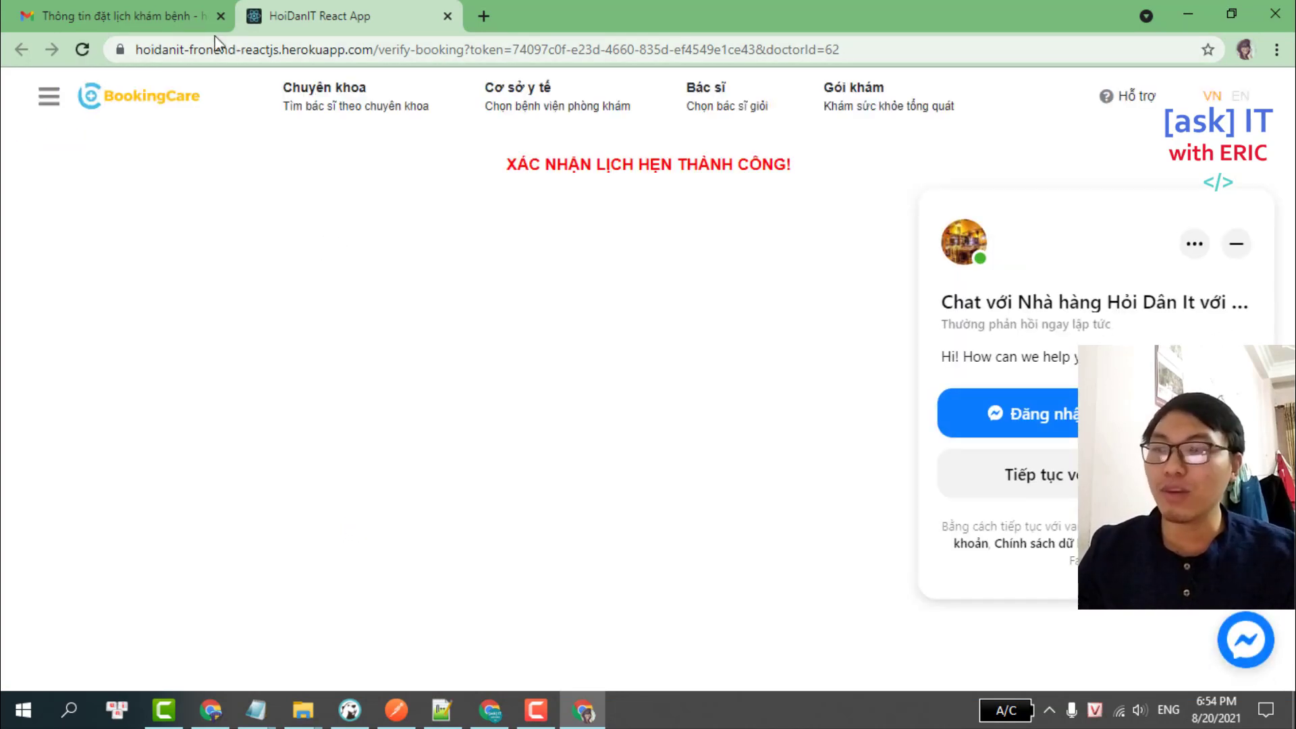
{"action": "left_click_drag", "start_coordinate": [144, 52], "coordinate": [880, 46]}
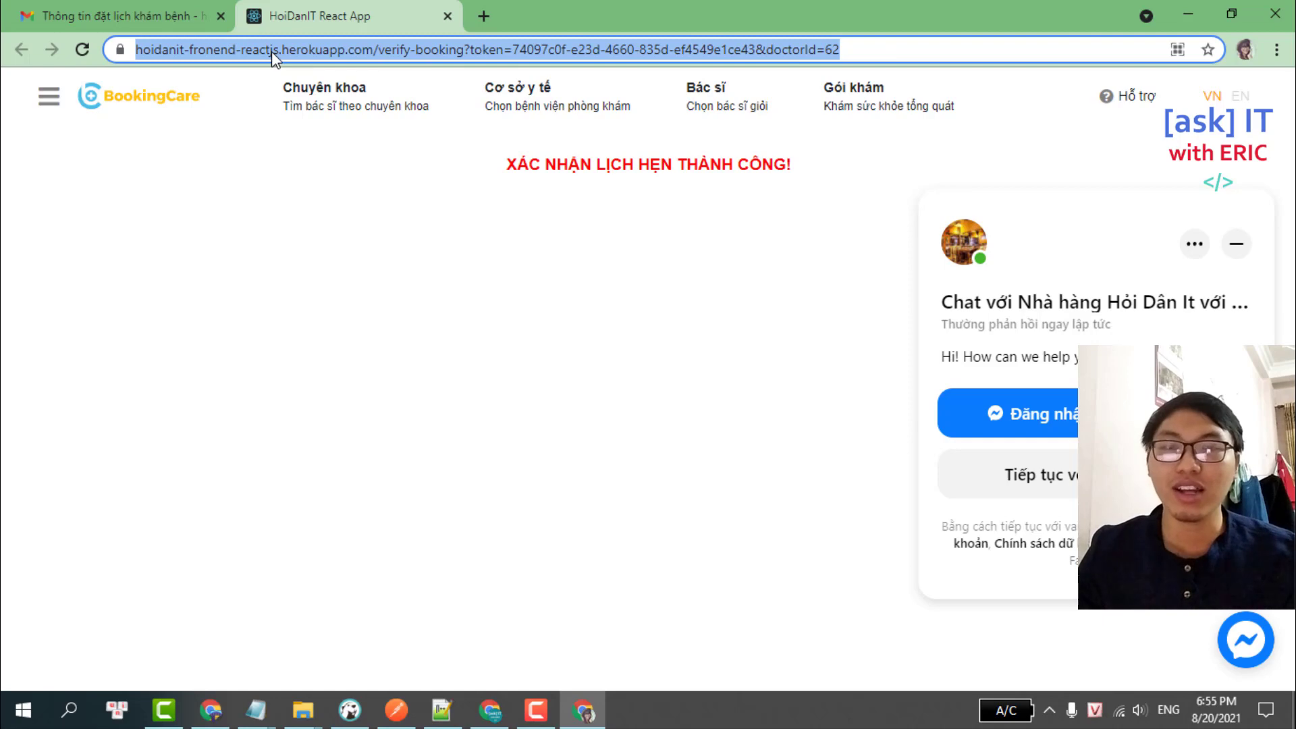
{"action": "triple_click", "coordinate": [658, 166]}
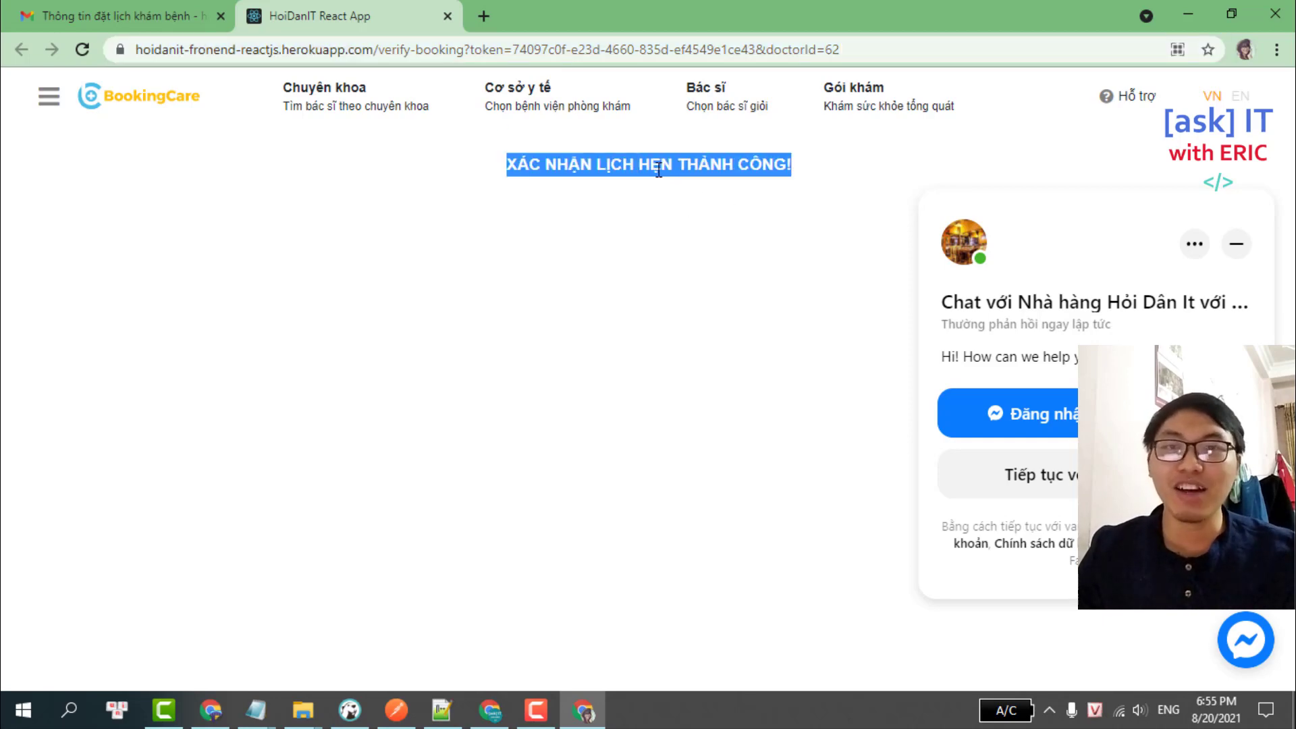
{"action": "left_click", "coordinate": [490, 710]}
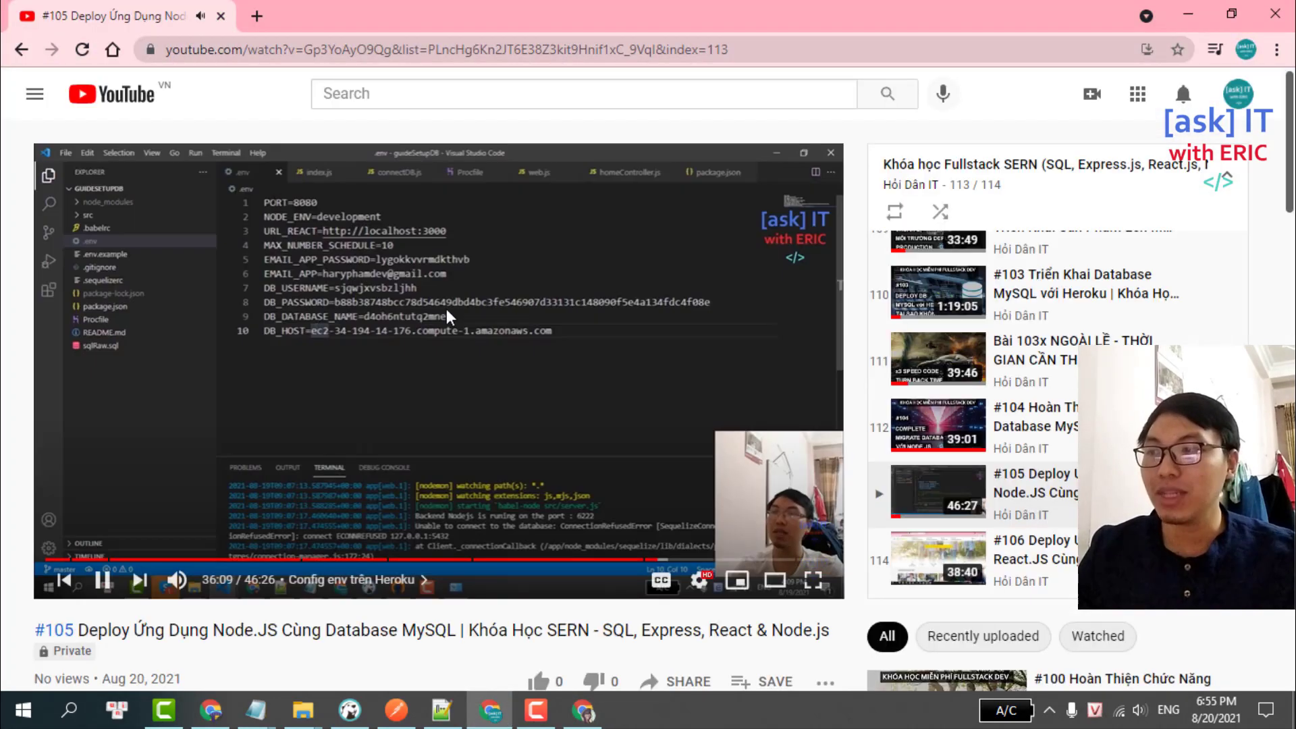
{"action": "left_click", "coordinate": [210, 710]}
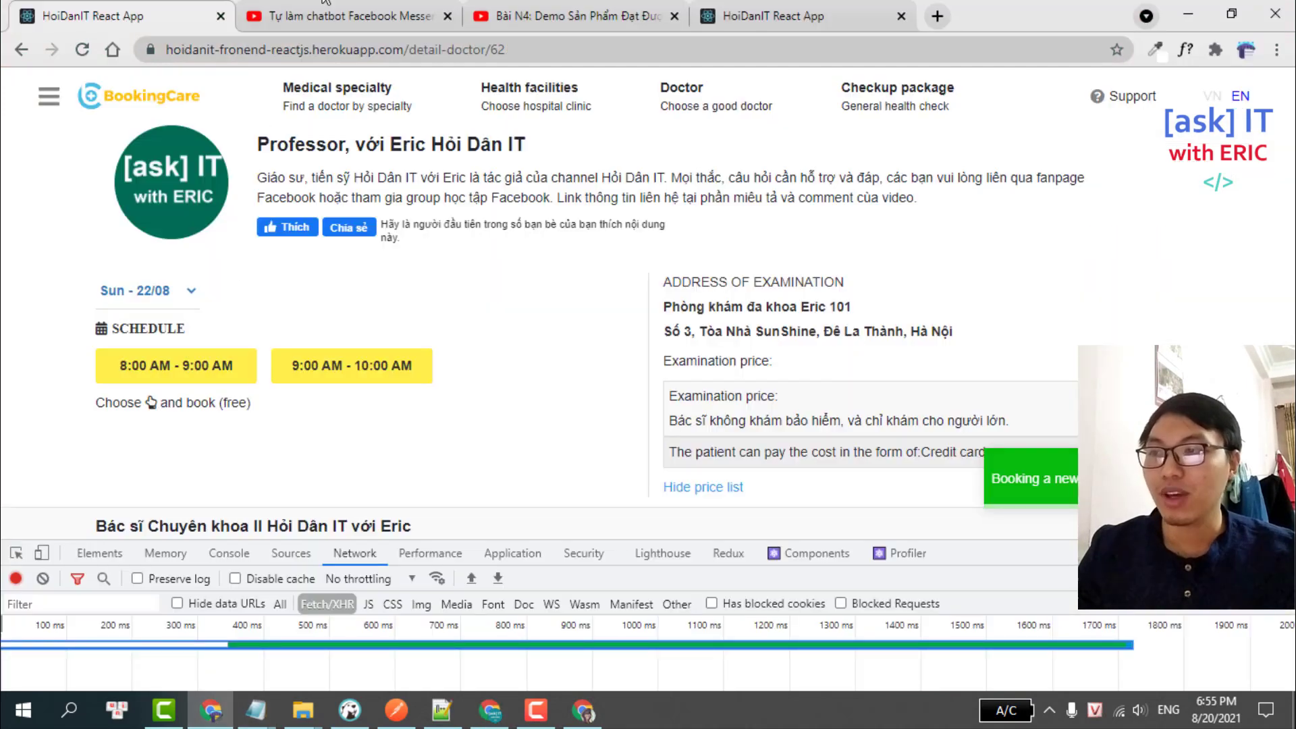
Open Manage Doctor's patient and set the appointment date to 22/08/2021.
{"action": "left_click", "coordinate": [749, 12]}
{"action": "mouse_move", "coordinate": [56, 86]}
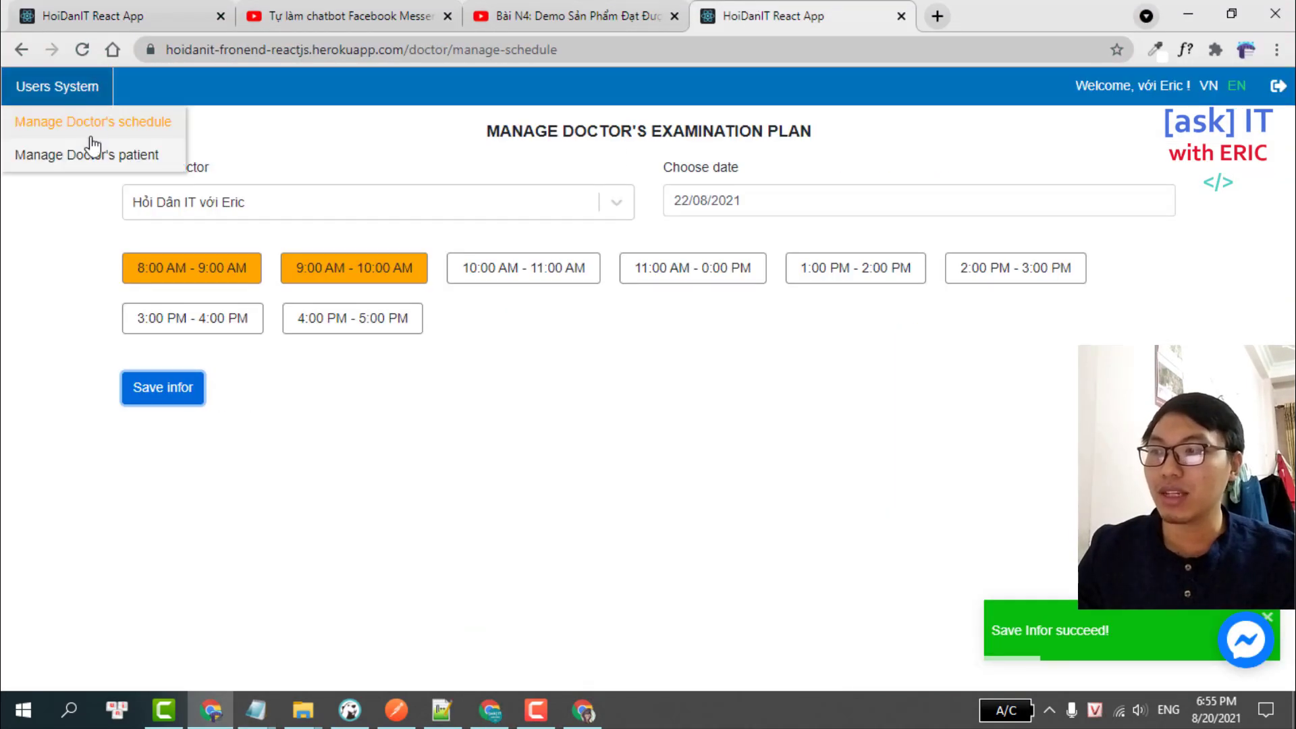
{"action": "left_click", "coordinate": [88, 159]}
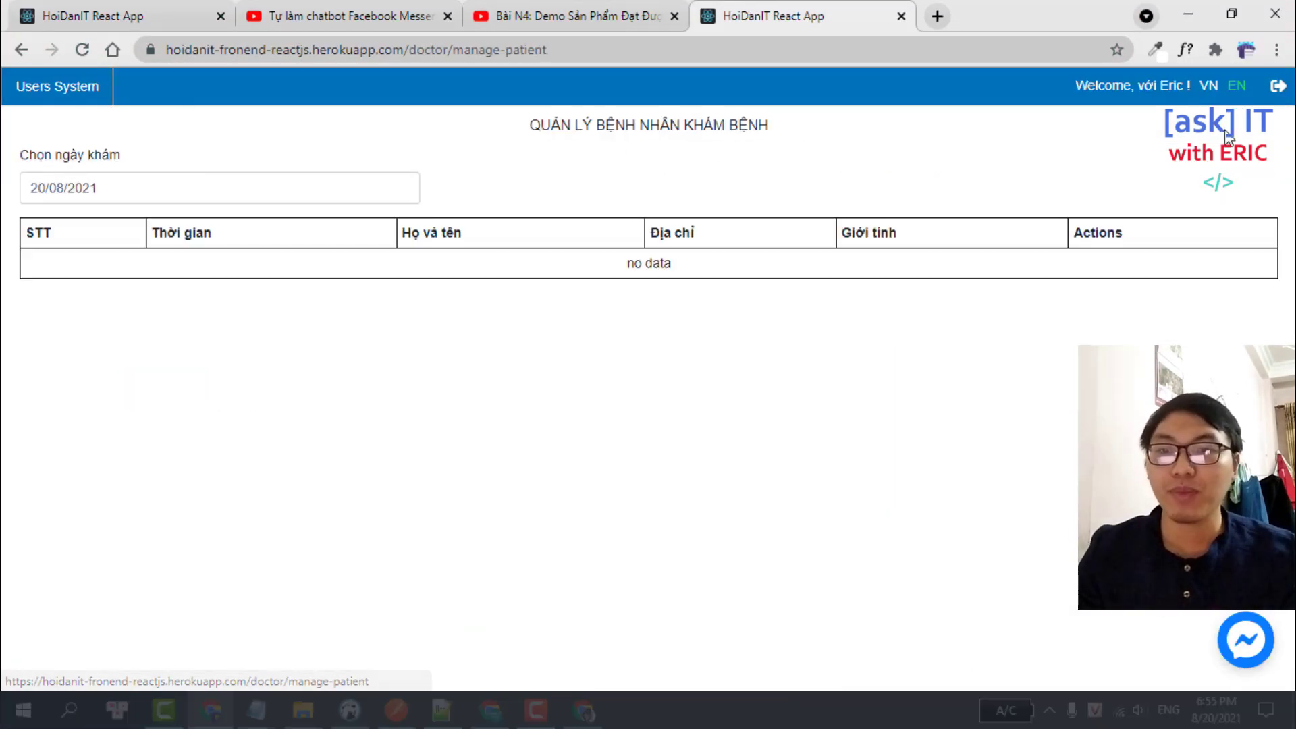
{"action": "left_click", "coordinate": [105, 193]}
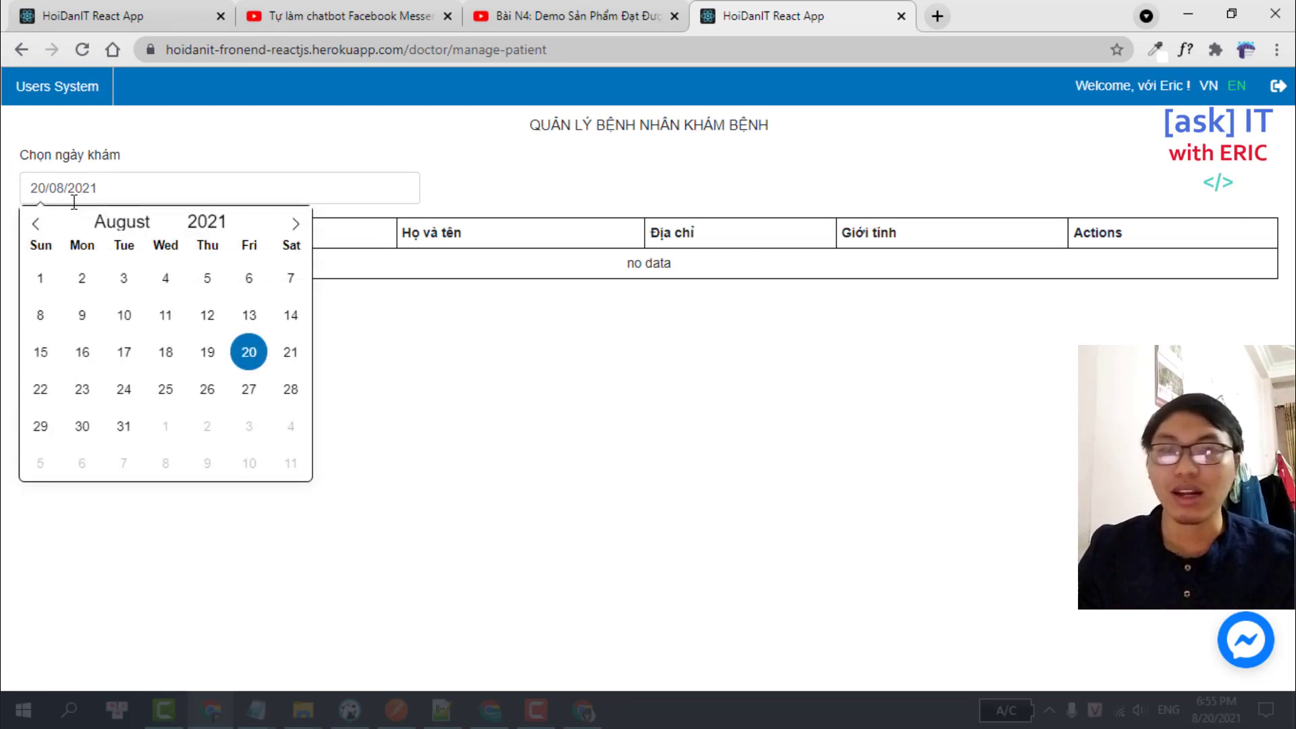
{"action": "left_click", "coordinate": [279, 355]}
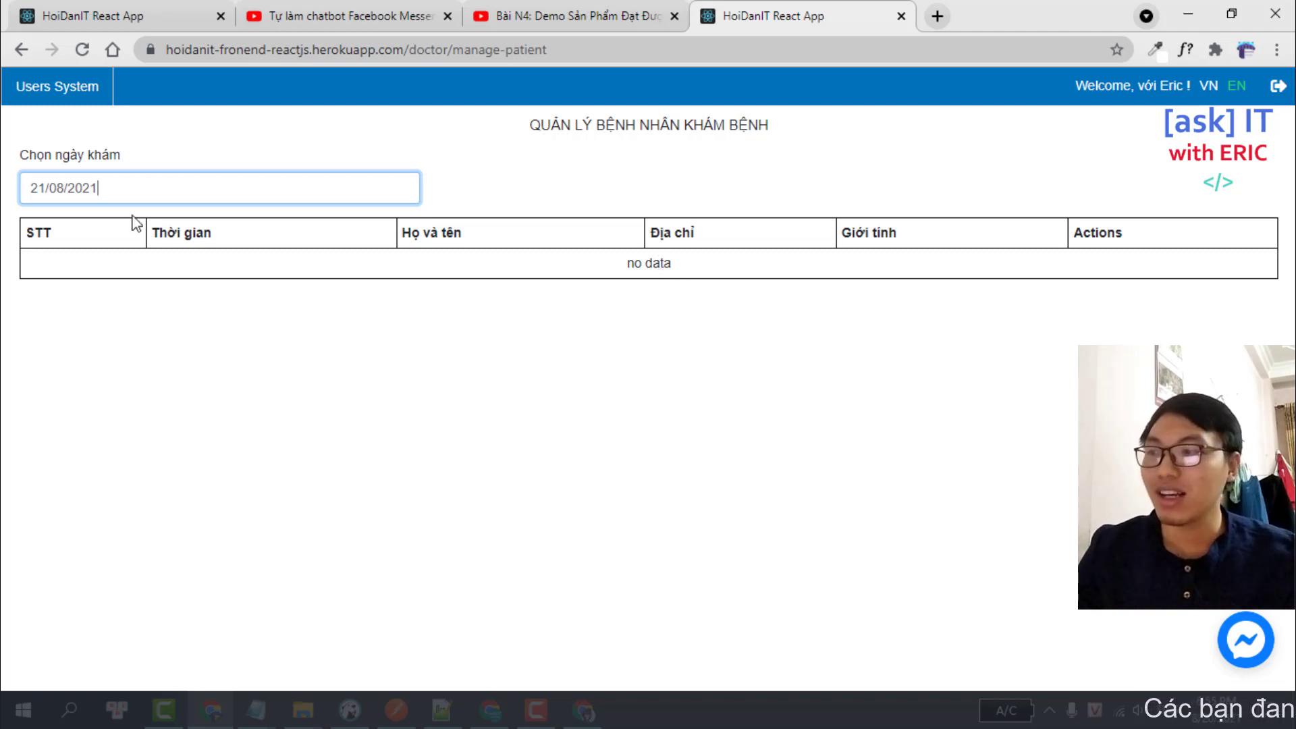
{"action": "left_click", "coordinate": [586, 718]}
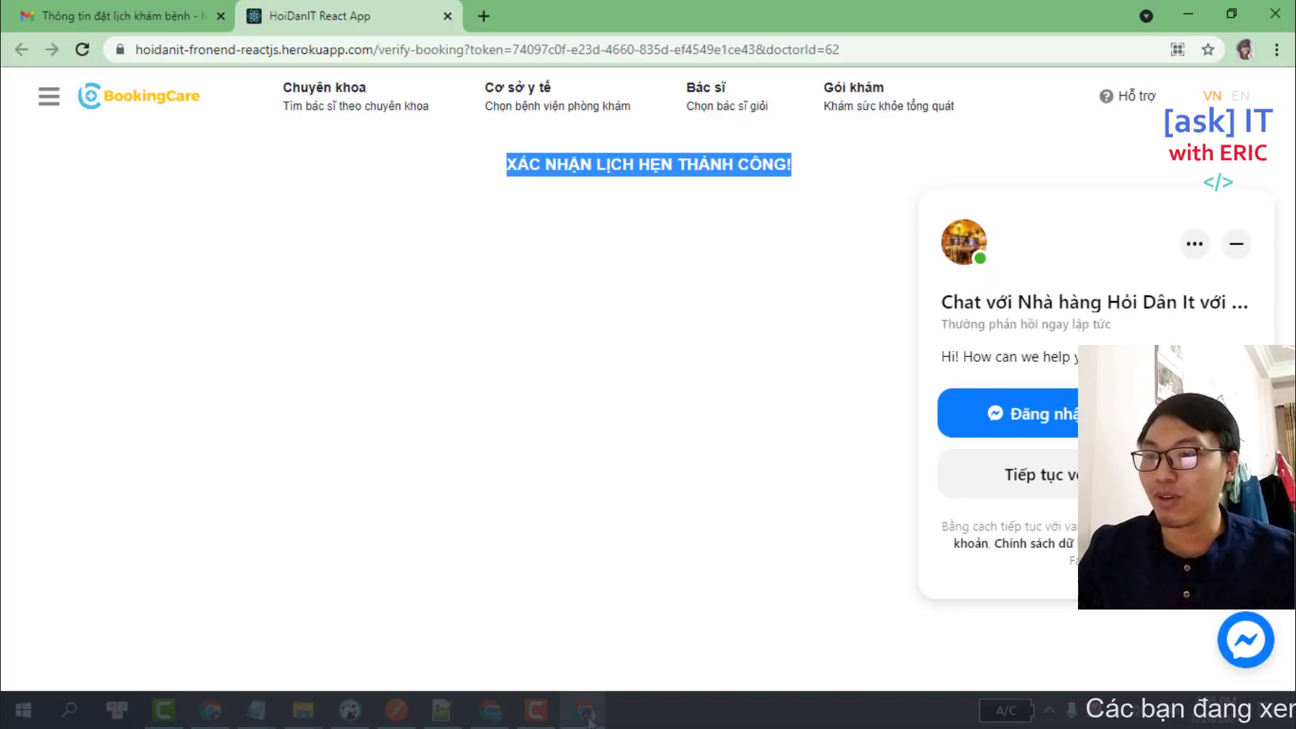
{"action": "left_click", "coordinate": [141, 3]}
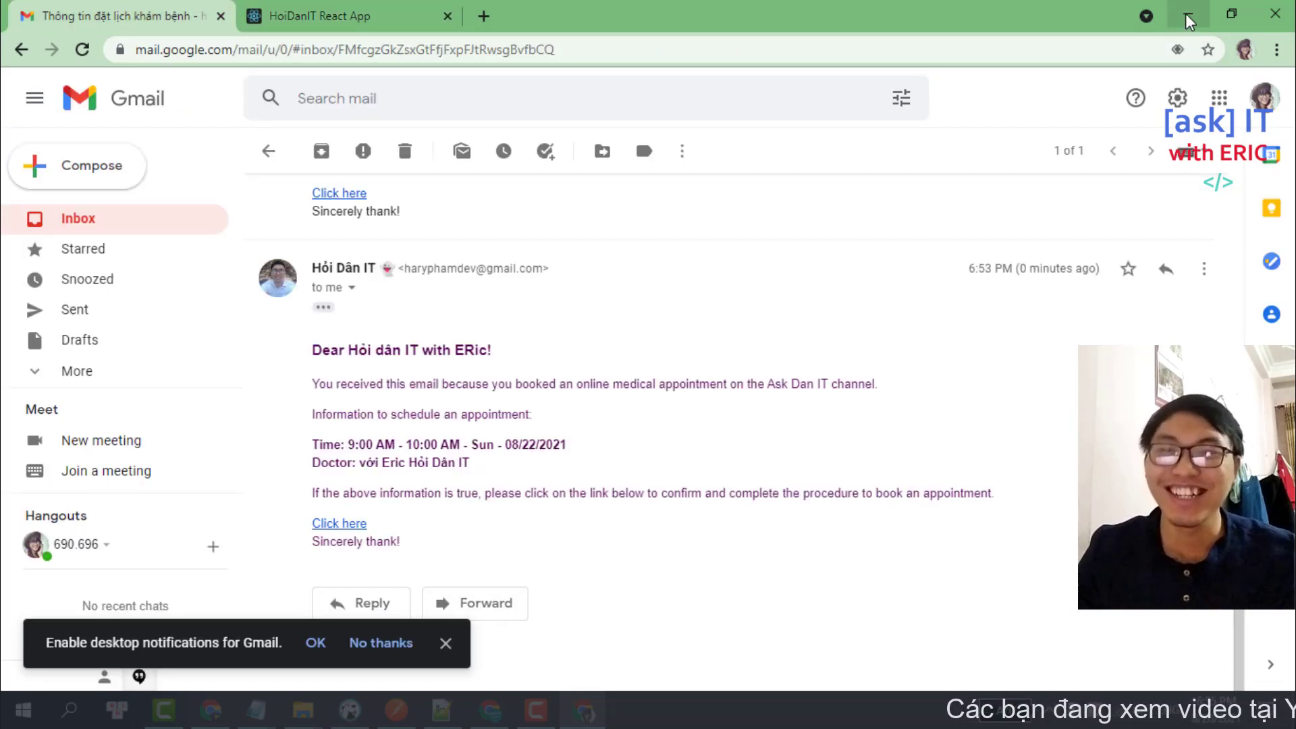
{"action": "key", "text": "alt+Tab"}
{"action": "left_click", "coordinate": [40, 391]}
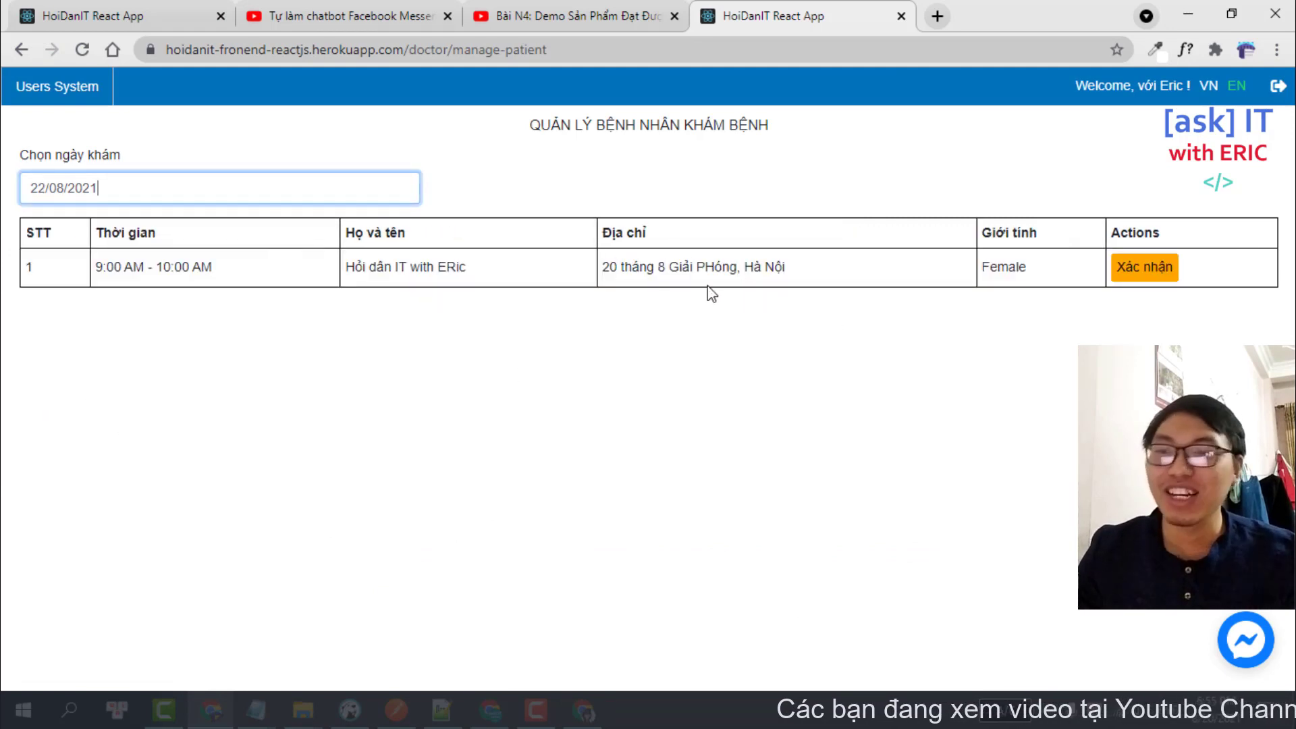
Review the confirmed 9:00 - 10:00 patient row and switch the interface to Vietnamese.
{"action": "left_click_drag", "start_coordinate": [602, 268], "coordinate": [844, 272]}
{"action": "left_click", "coordinate": [788, 291]}
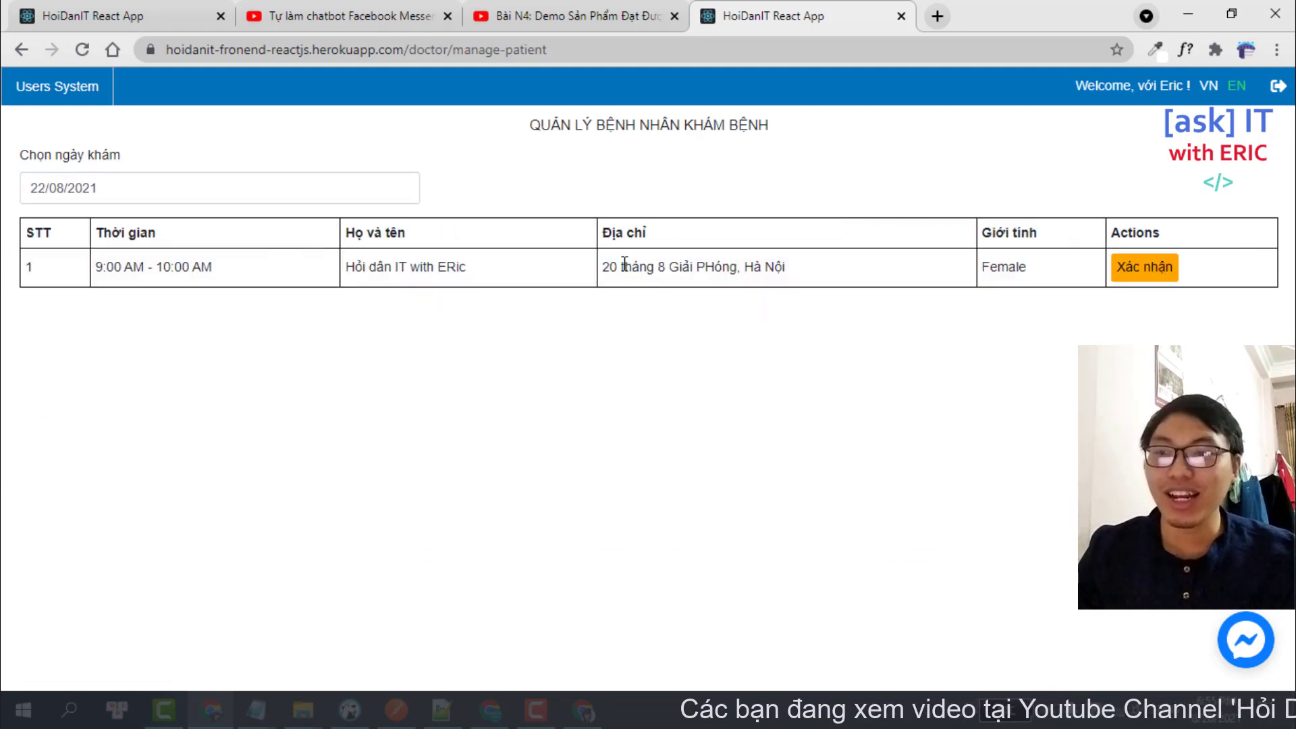
{"action": "triple_click", "coordinate": [702, 266]}
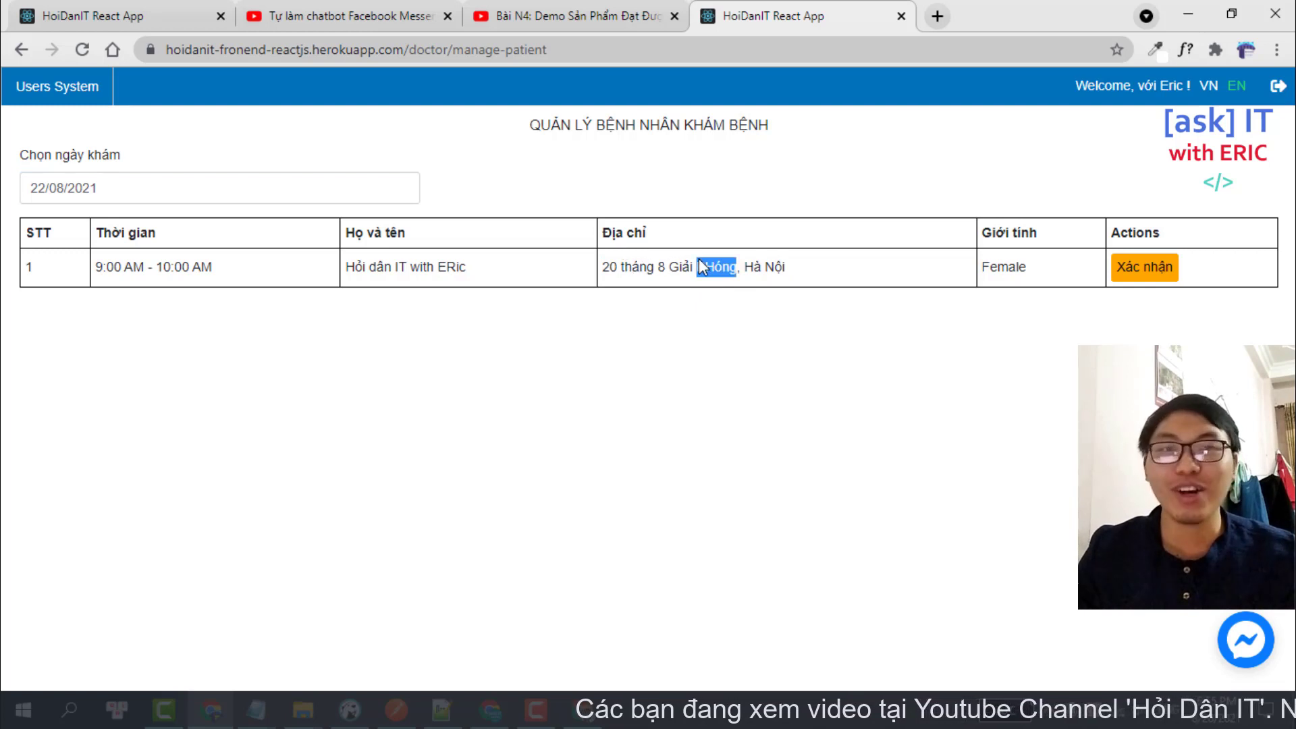
{"action": "double_click", "coordinate": [424, 266]}
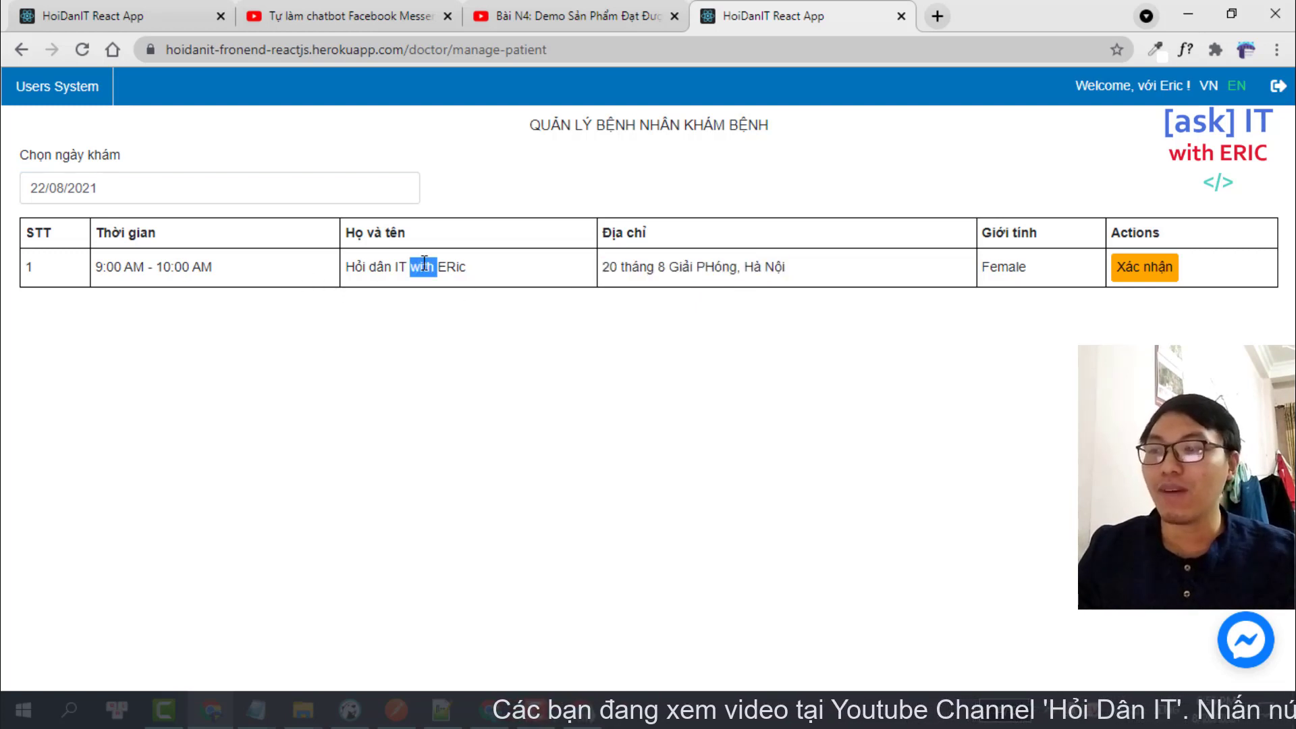
{"action": "triple_click", "coordinate": [187, 267]}
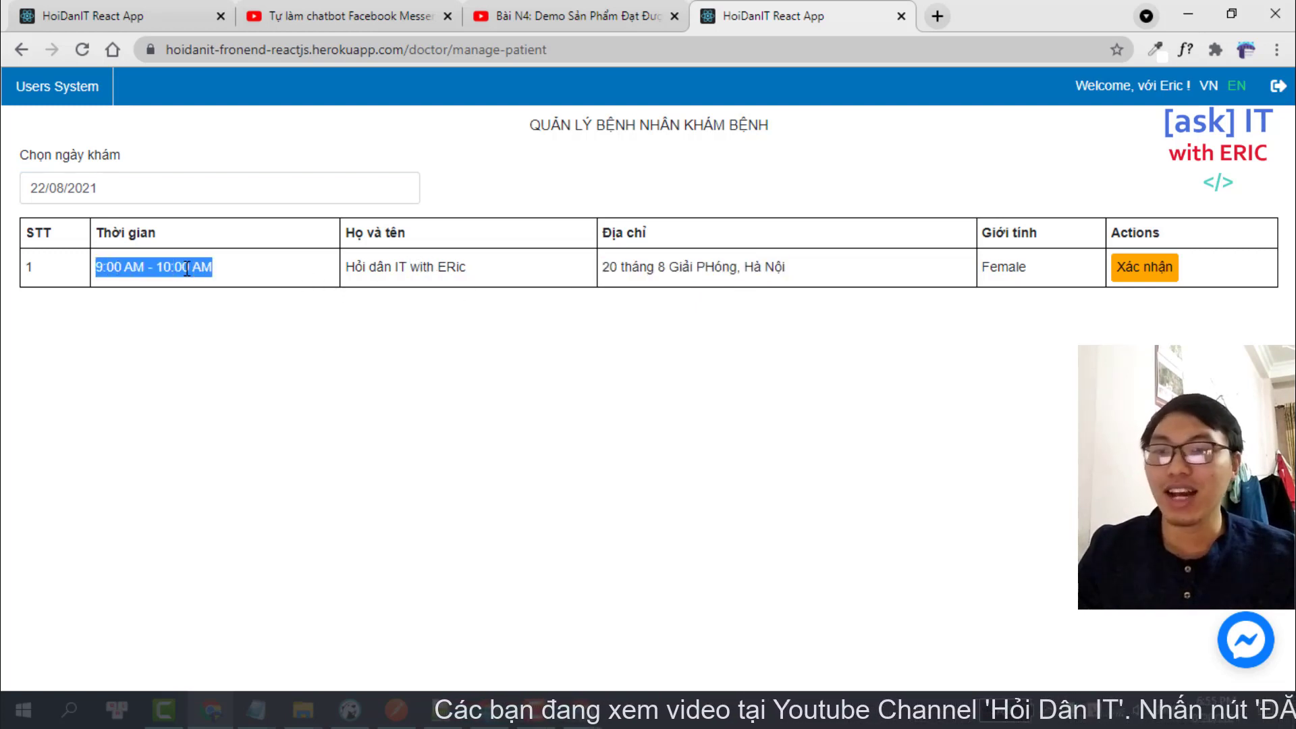
{"action": "left_click", "coordinate": [1202, 88]}
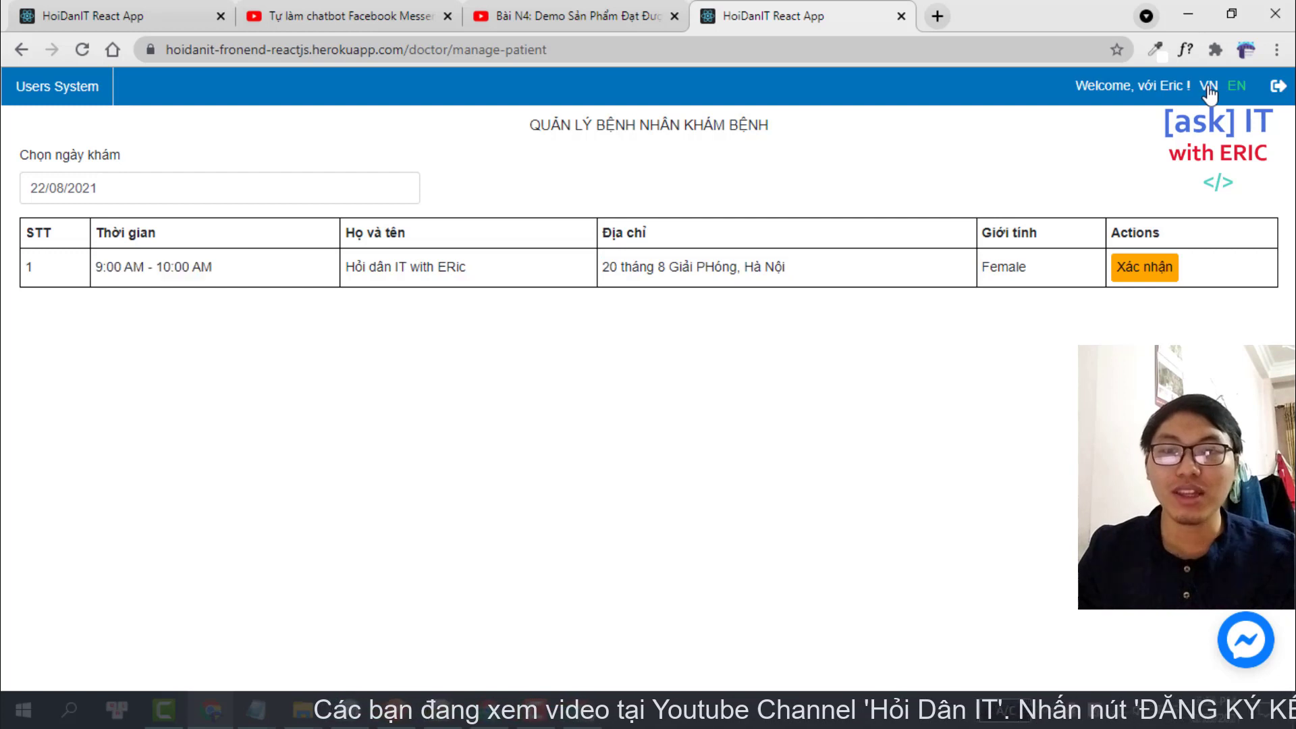
{"action": "double_click", "coordinate": [969, 270]}
{"action": "left_click", "coordinate": [147, 264]}
{"action": "triple_click", "coordinate": [158, 262]}
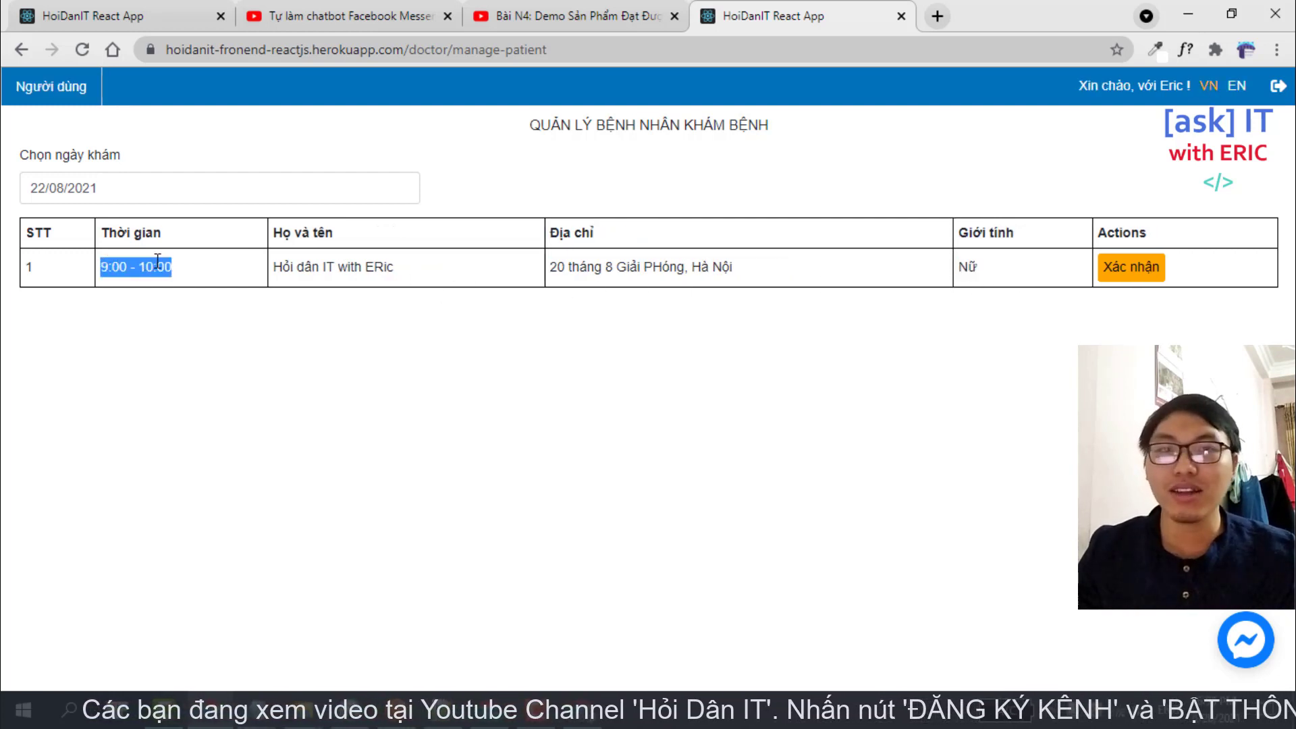
Open the booking's send-prescription form and attach web10X-min.png as the prescription file.
{"action": "left_click", "coordinate": [1126, 265]}
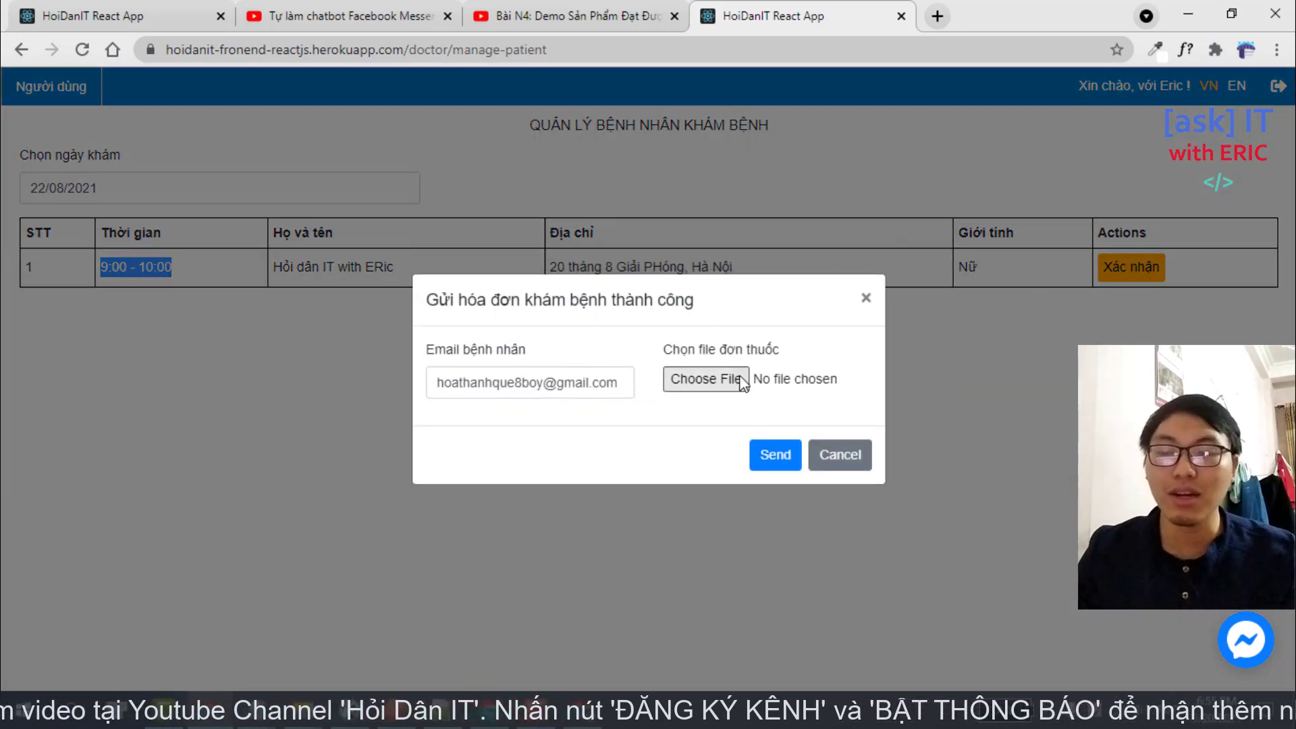
{"action": "left_click", "coordinate": [708, 383]}
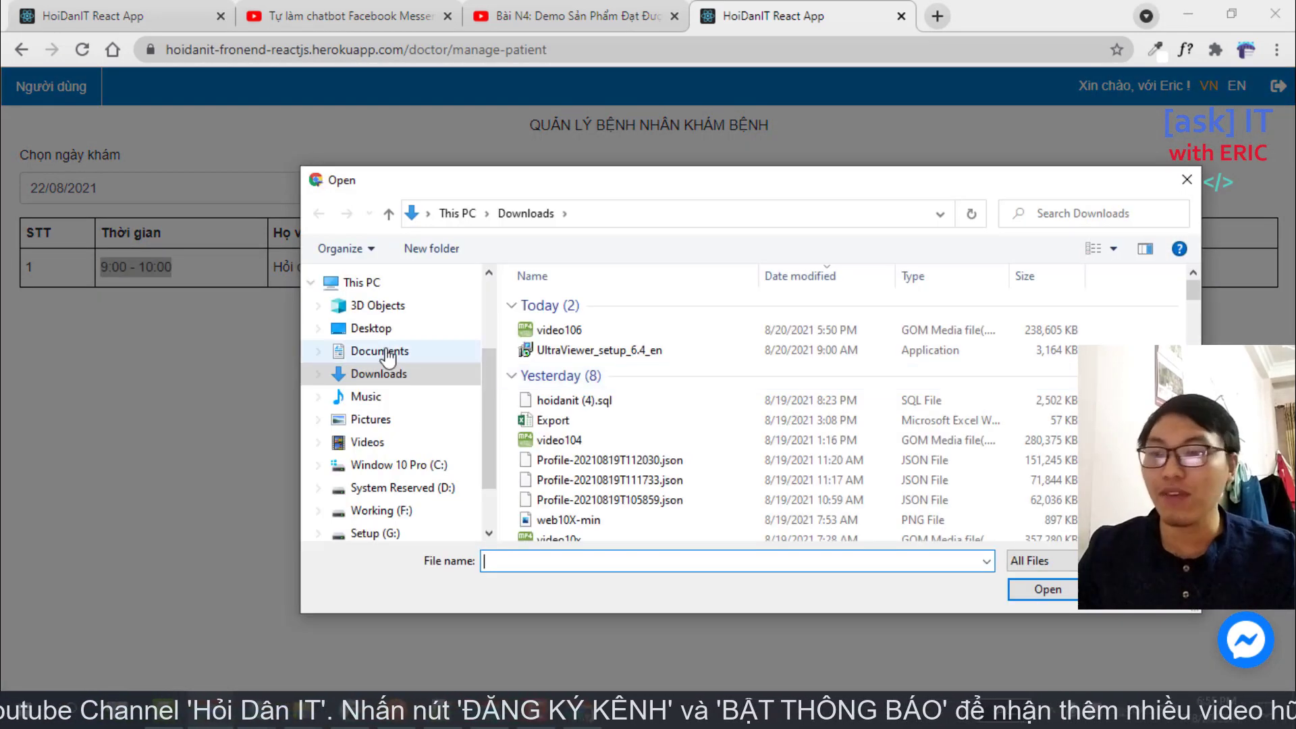
{"action": "scroll", "coordinate": [723, 383], "scroll_direction": "down", "scroll_amount": 1}
{"action": "scroll", "coordinate": [724, 383], "scroll_direction": "down", "scroll_amount": 1}
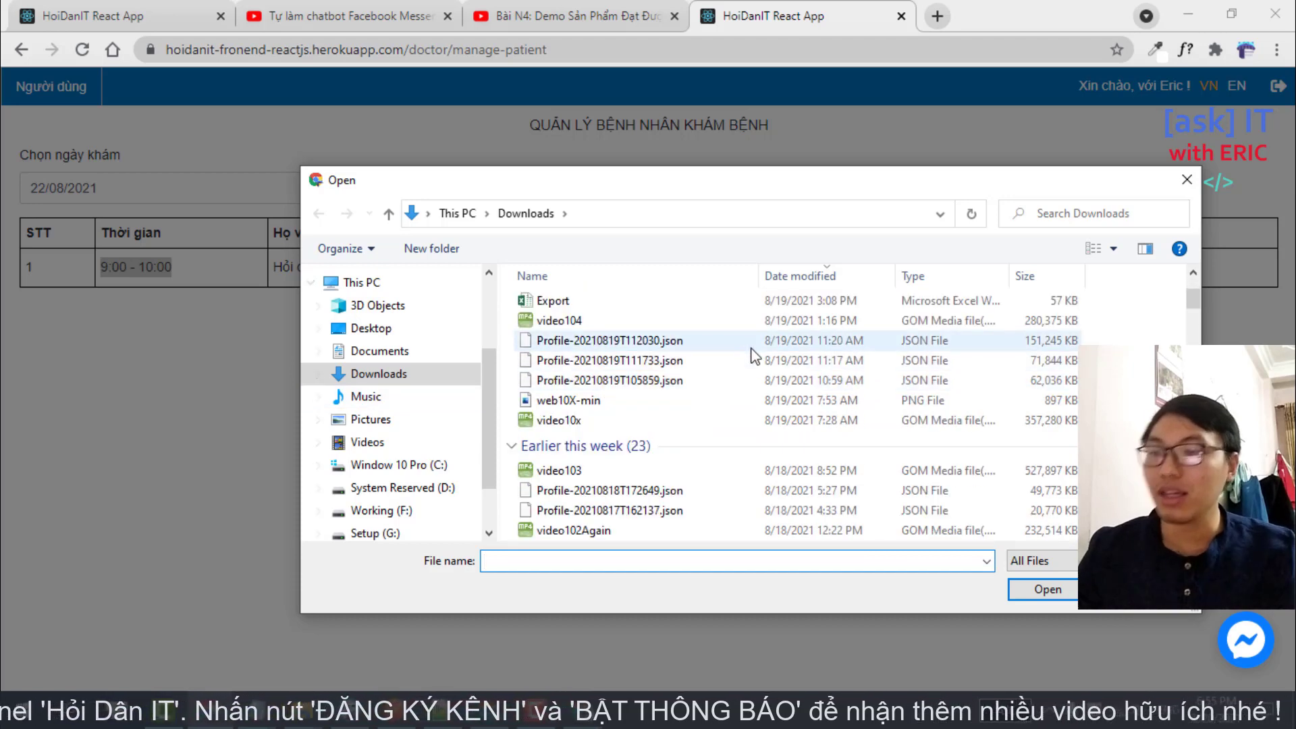
{"action": "scroll", "coordinate": [754, 365], "scroll_direction": "down", "scroll_amount": 1}
{"action": "scroll", "coordinate": [755, 365], "scroll_direction": "down", "scroll_amount": 2}
{"action": "scroll", "coordinate": [755, 365], "scroll_direction": "down", "scroll_amount": 1}
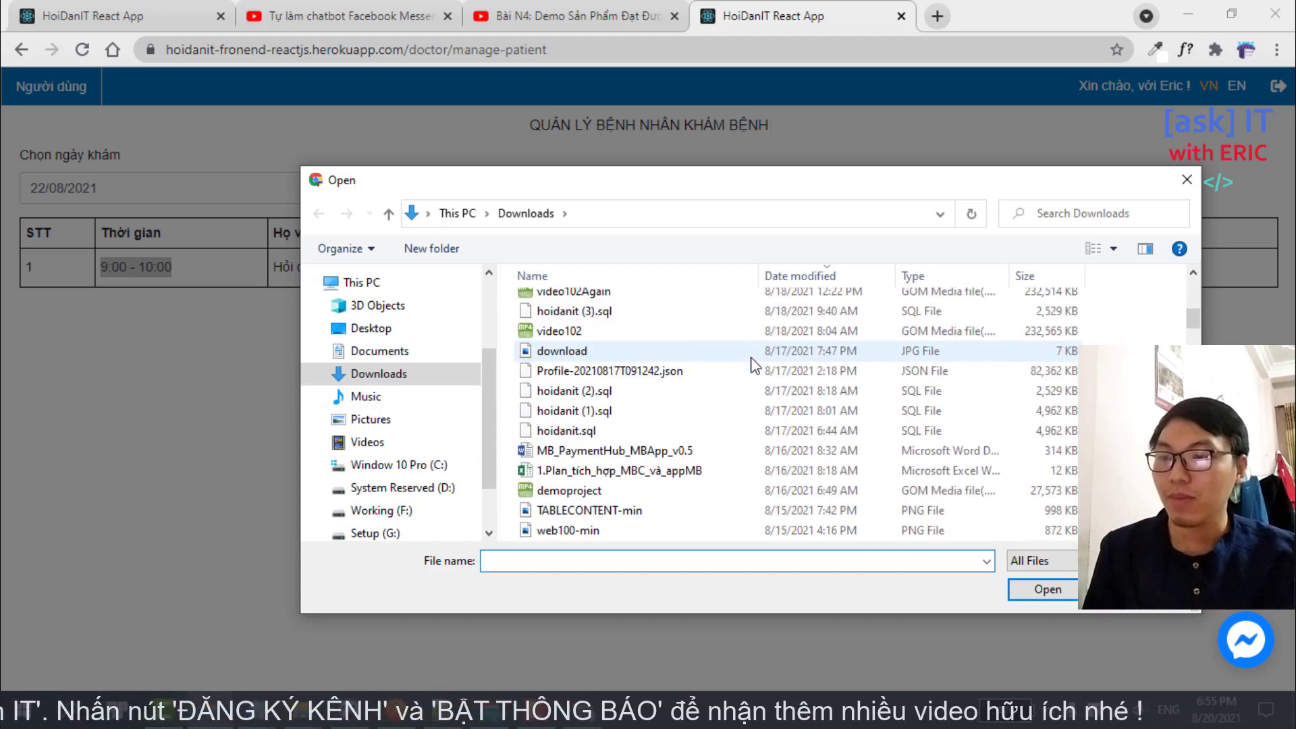
{"action": "scroll", "coordinate": [754, 366], "scroll_direction": "down", "scroll_amount": 2}
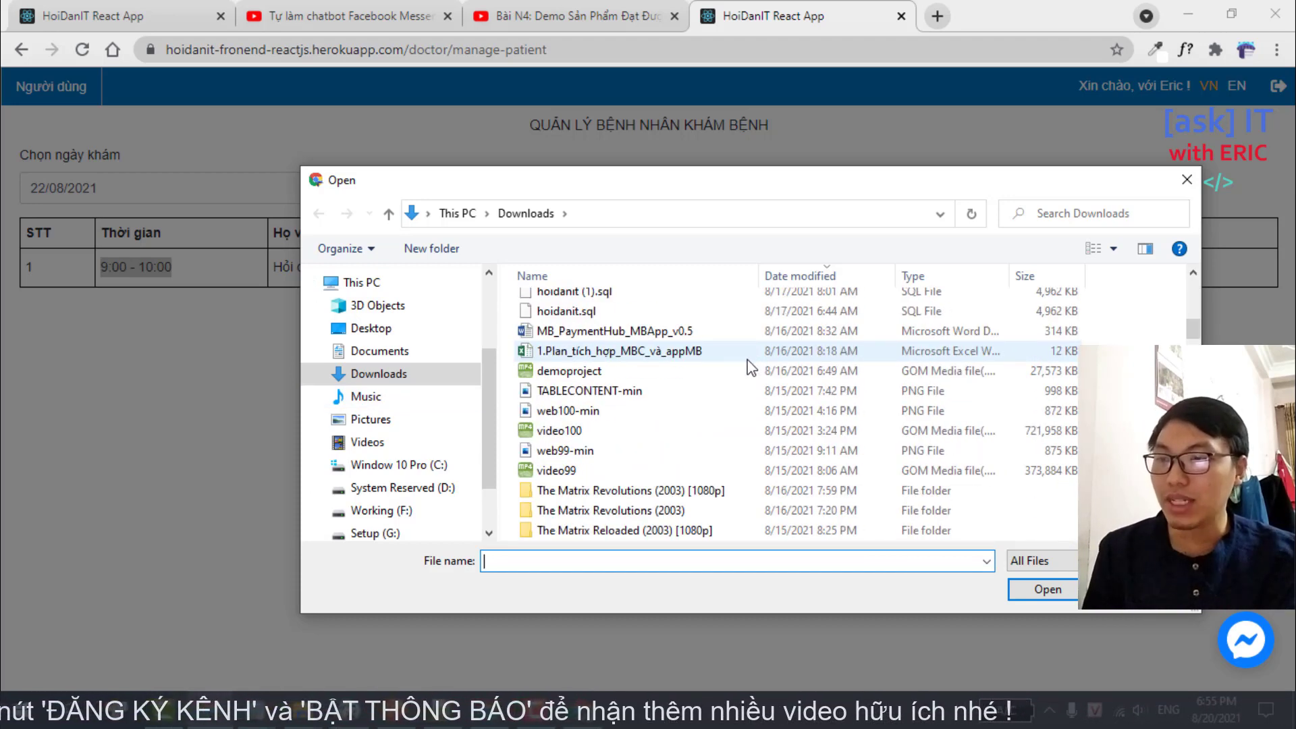
{"action": "scroll", "coordinate": [750, 358], "scroll_direction": "up", "scroll_amount": 1}
{"action": "scroll", "coordinate": [749, 362], "scroll_direction": "up", "scroll_amount": 4}
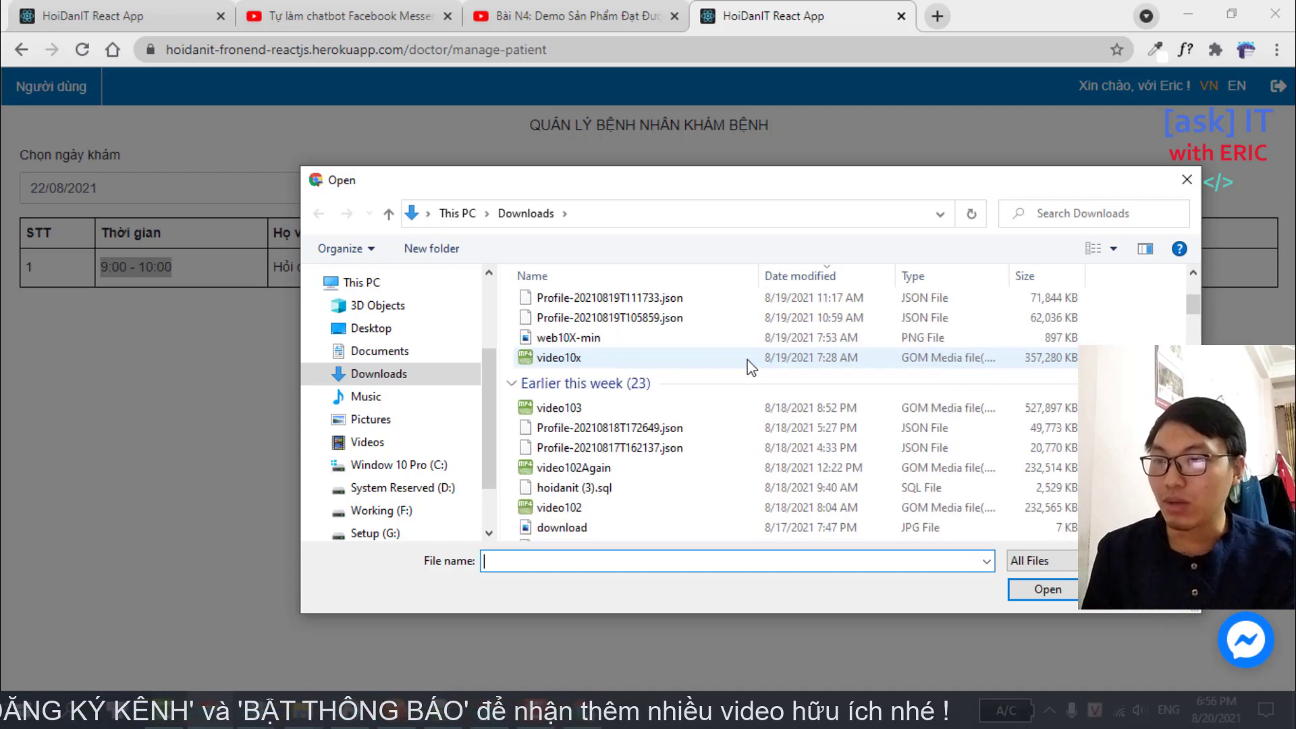
{"action": "double_click", "coordinate": [619, 341]}
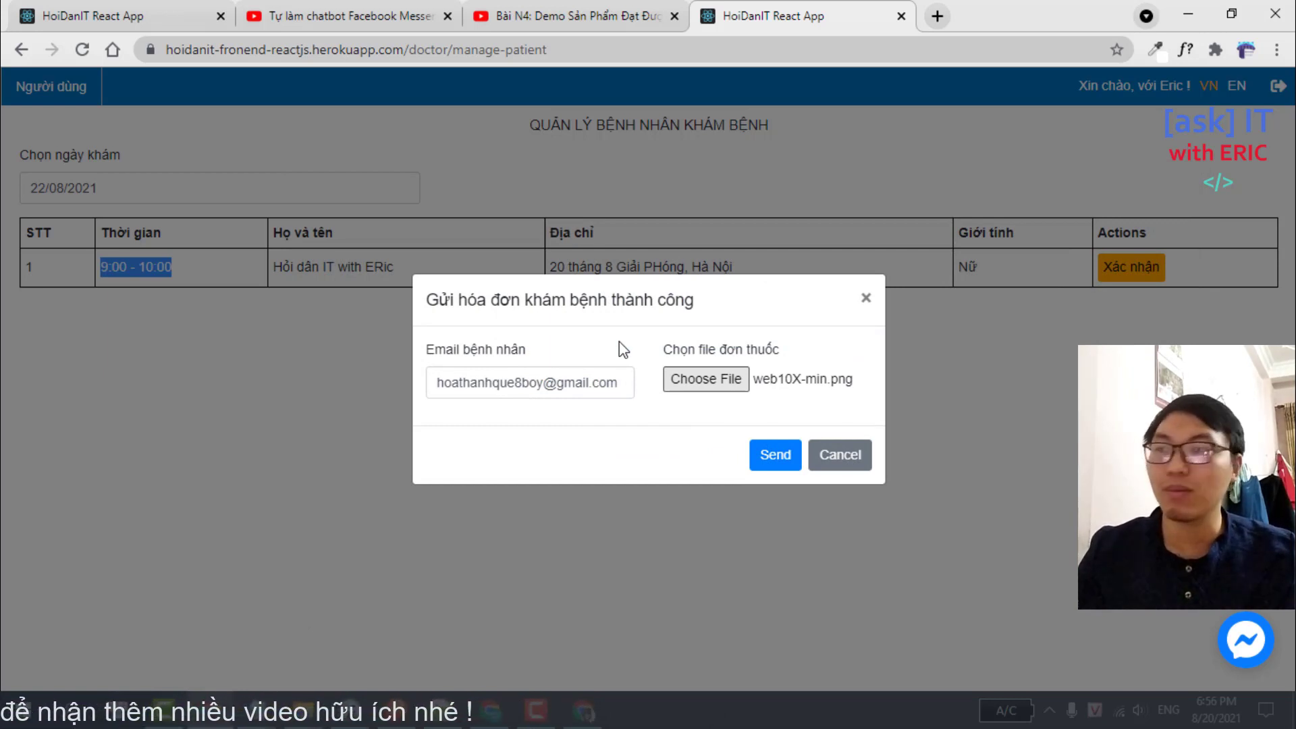
Play course video 111 in the Bài N4 tab, then send the invoice email to the patient.
{"action": "left_click", "coordinate": [574, 15]}
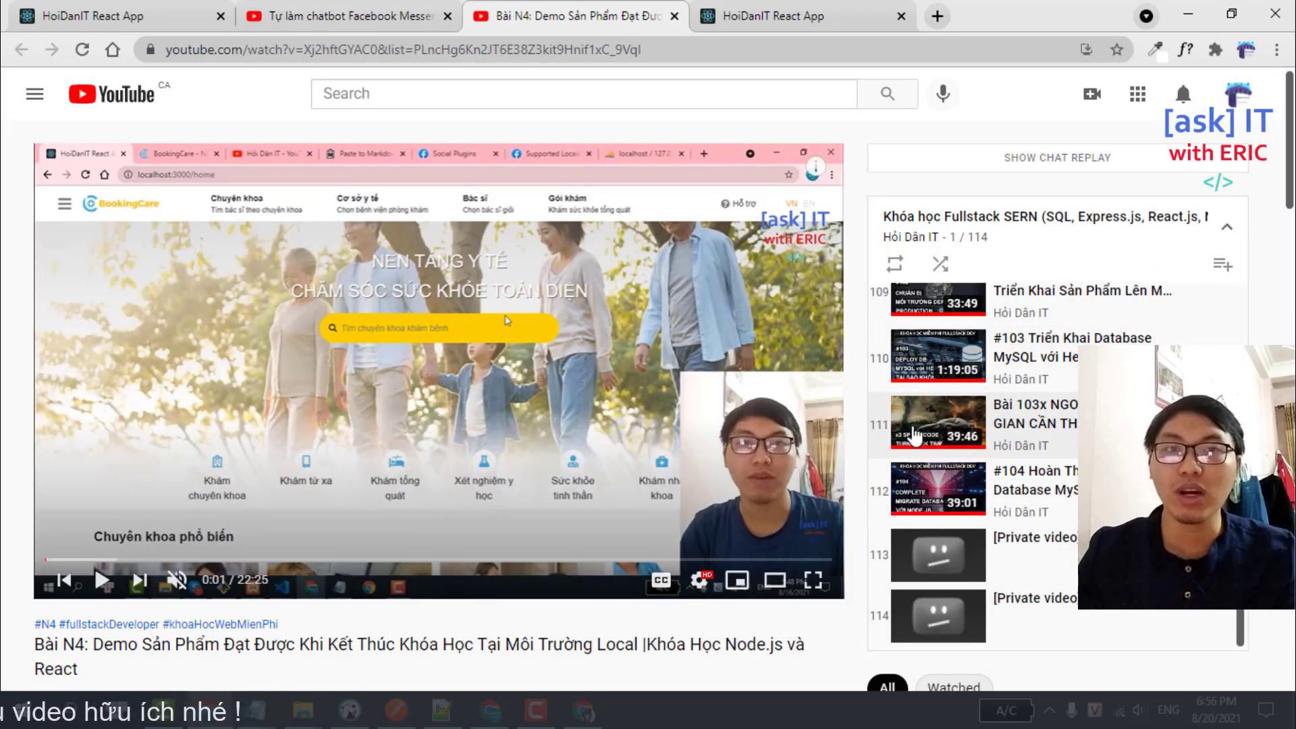
{"action": "left_click", "coordinate": [914, 435]}
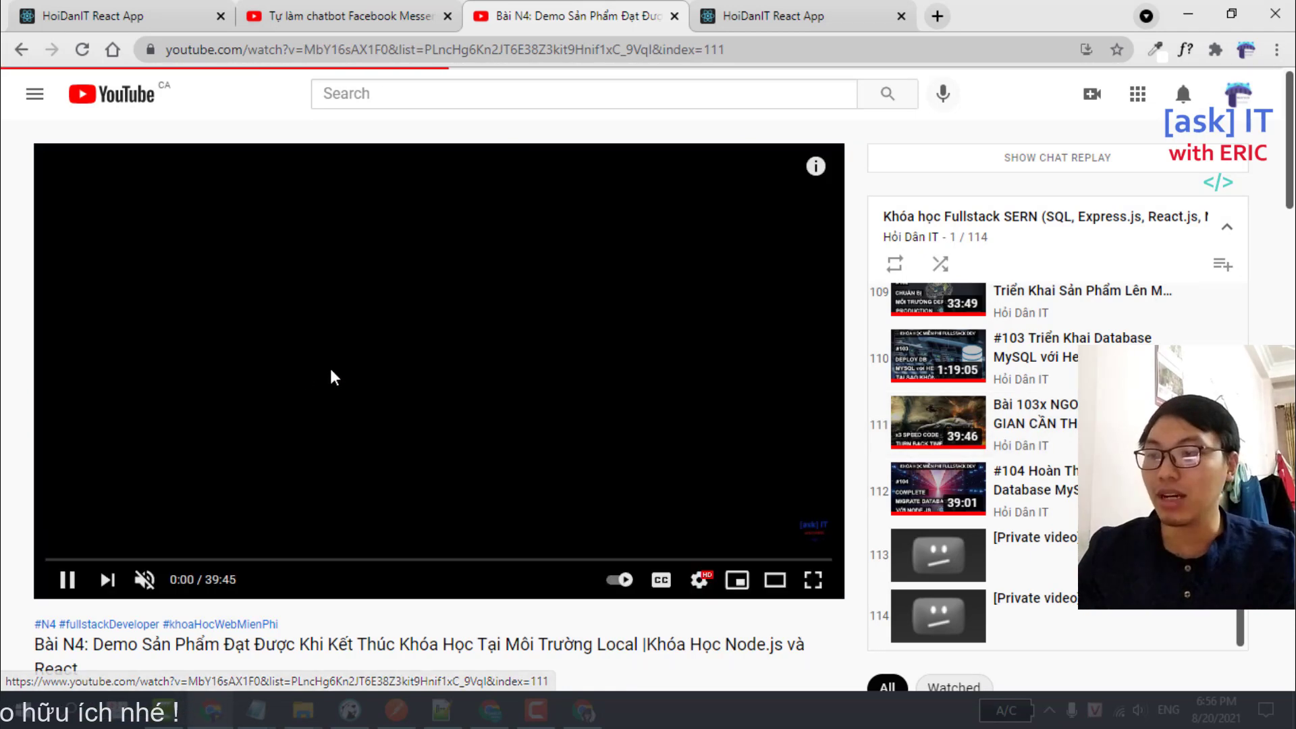
{"action": "scroll", "coordinate": [328, 324], "scroll_direction": "down", "scroll_amount": 3}
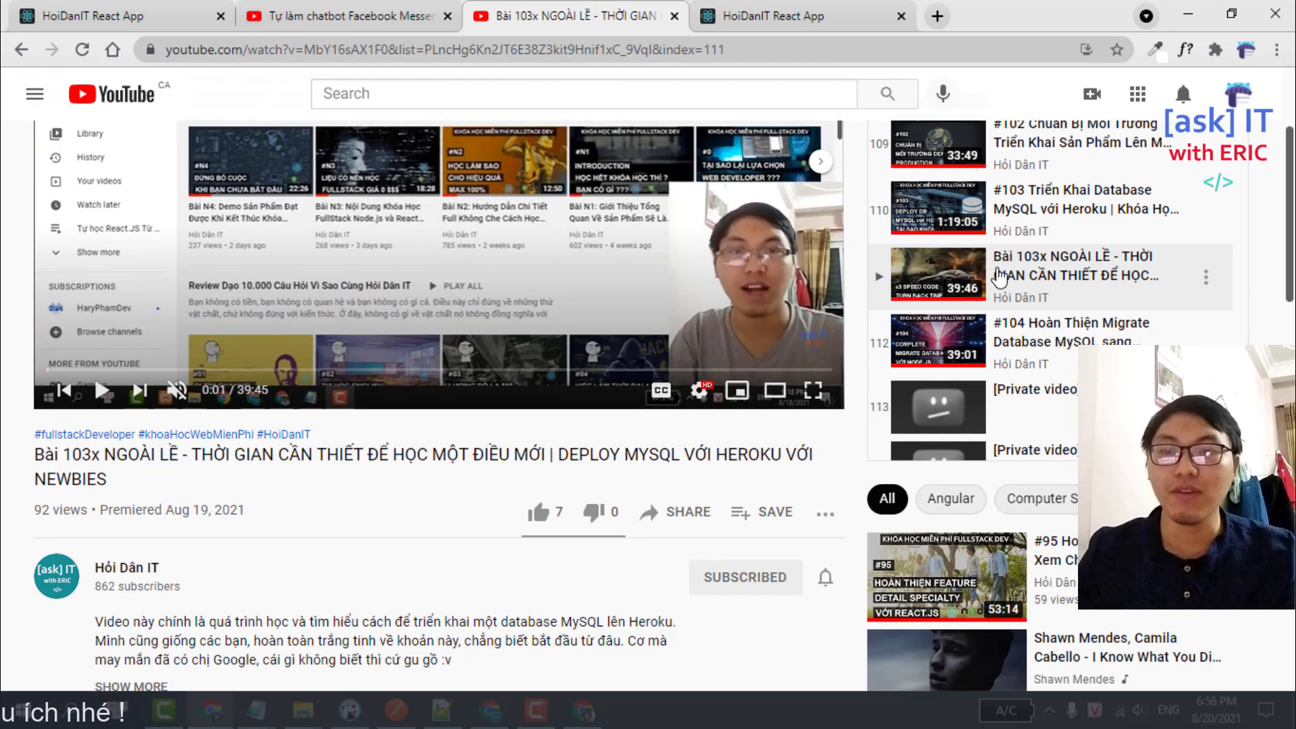
{"action": "key", "text": "ctrl+Tab"}
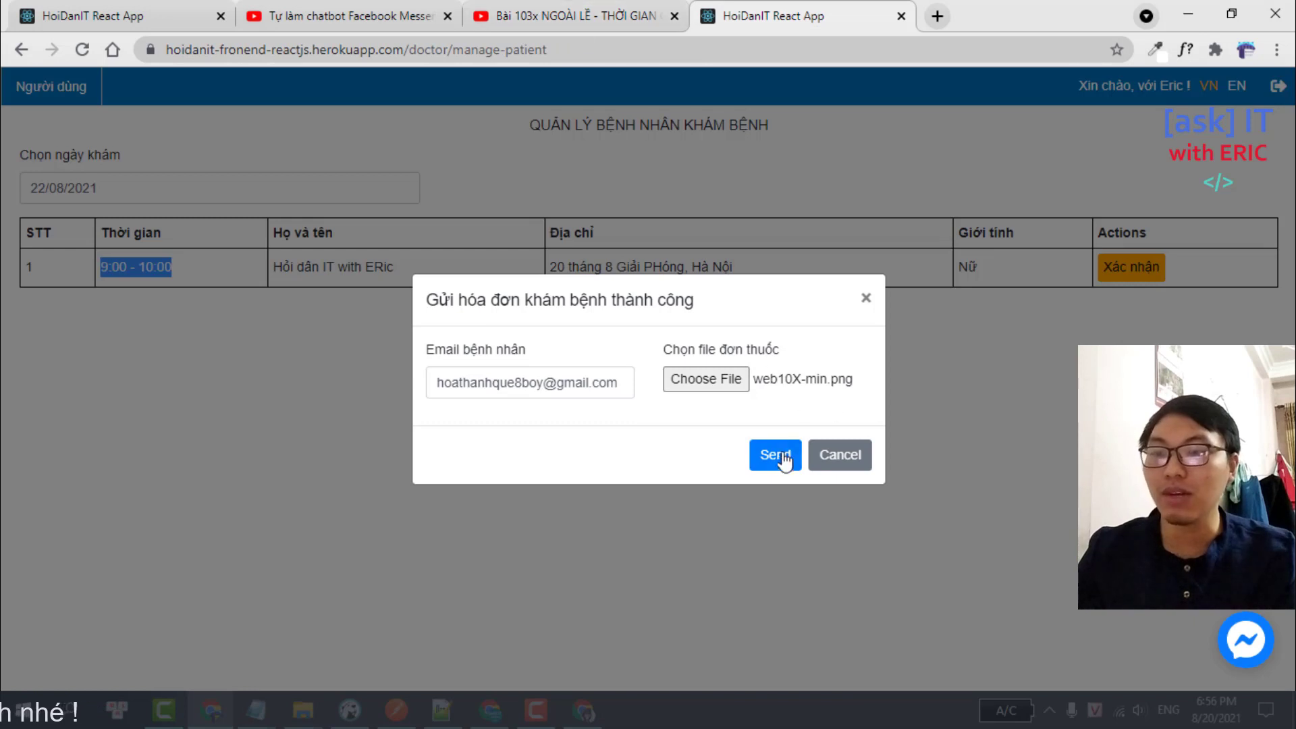
{"action": "left_click", "coordinate": [783, 461]}
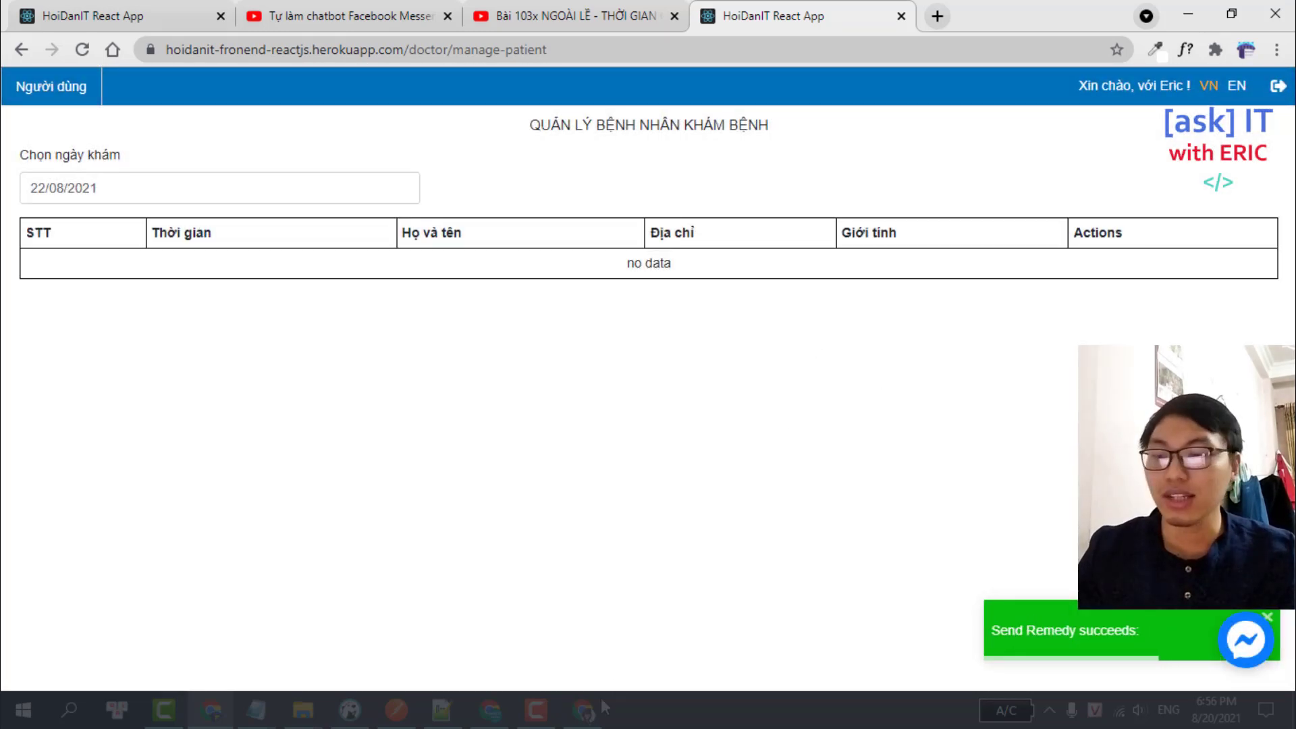
Open the 'Kết quả đặt lịch khám bệnh' email from the Gmail inbox.
{"action": "left_click", "coordinate": [586, 709]}
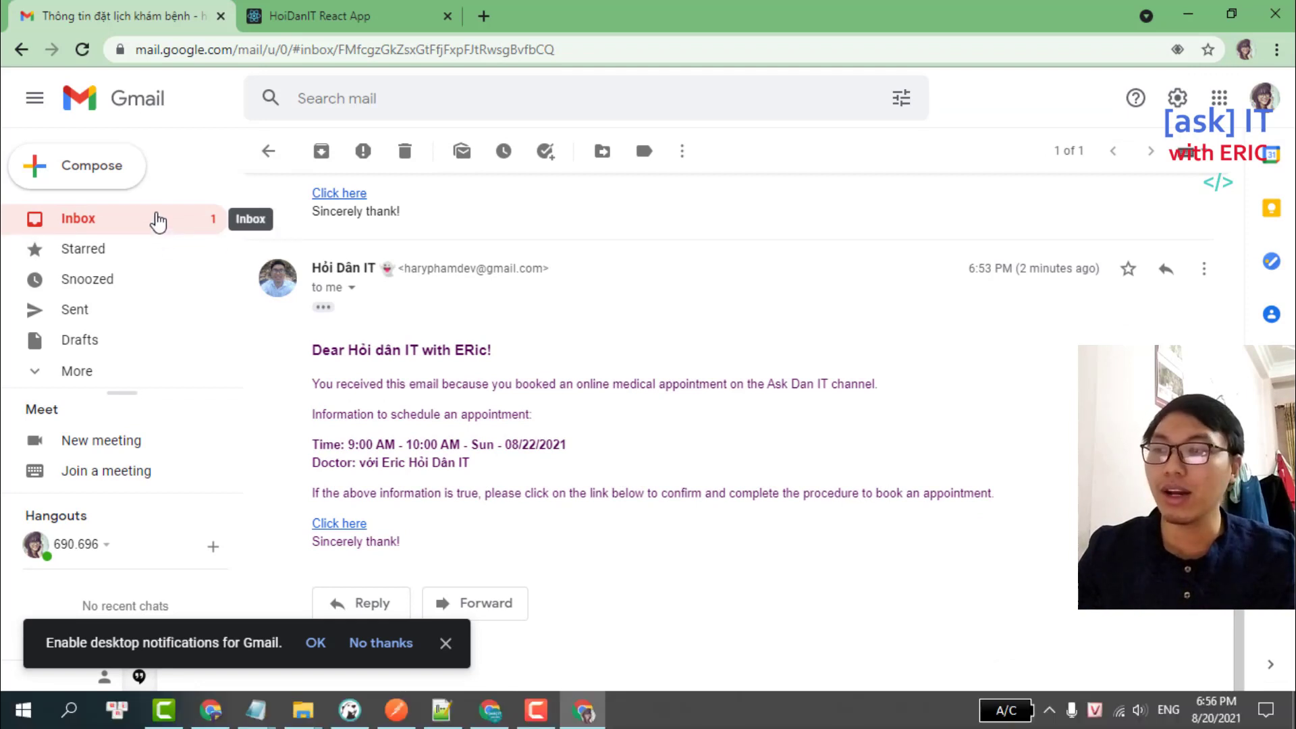
{"action": "left_click", "coordinate": [154, 218]}
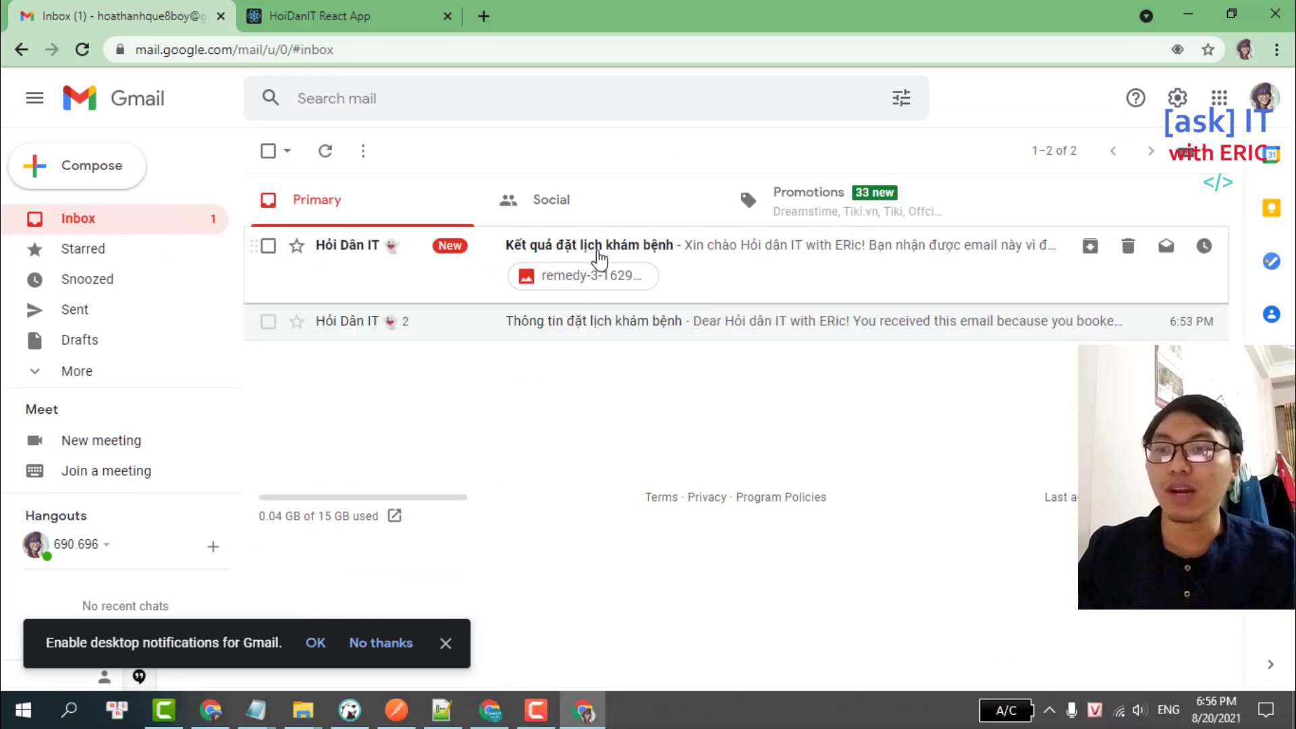
{"action": "left_click", "coordinate": [700, 259]}
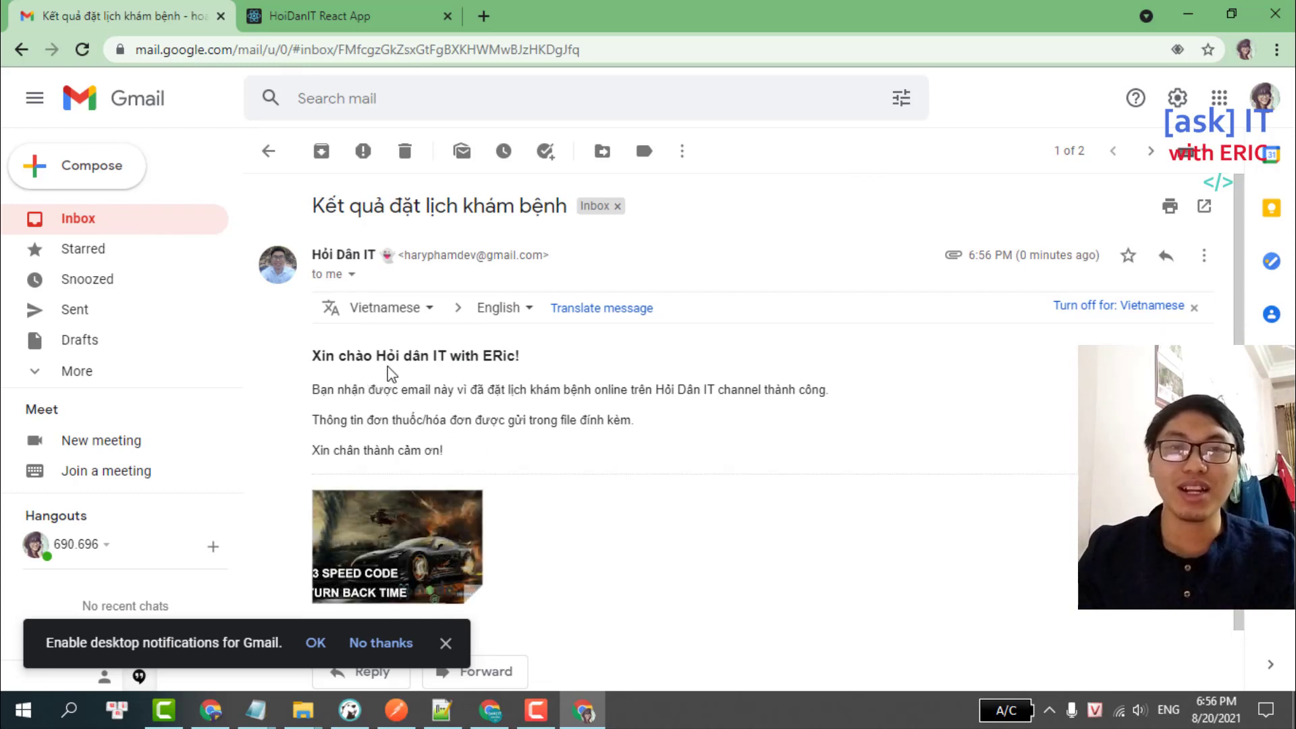
Highlight the email's opening lines and the line about the attached file.
{"action": "left_click", "coordinate": [211, 710]}
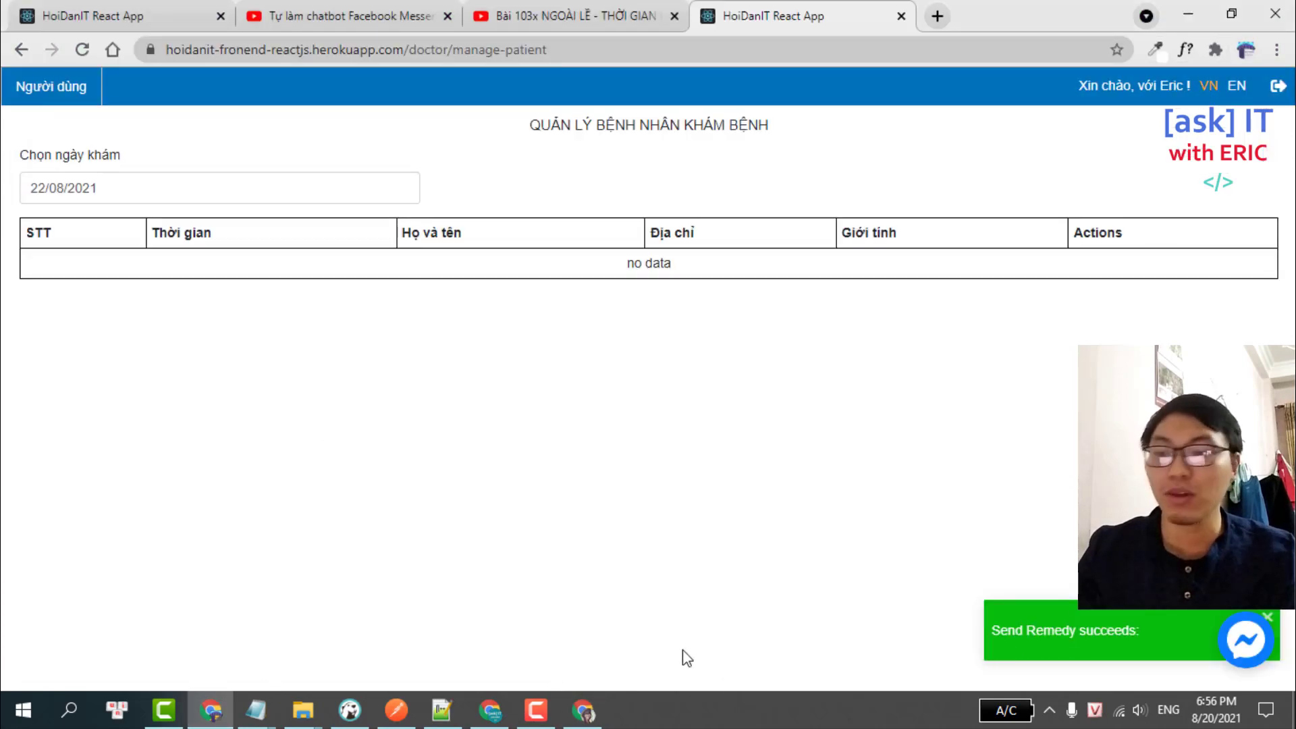
{"action": "left_click", "coordinate": [584, 714]}
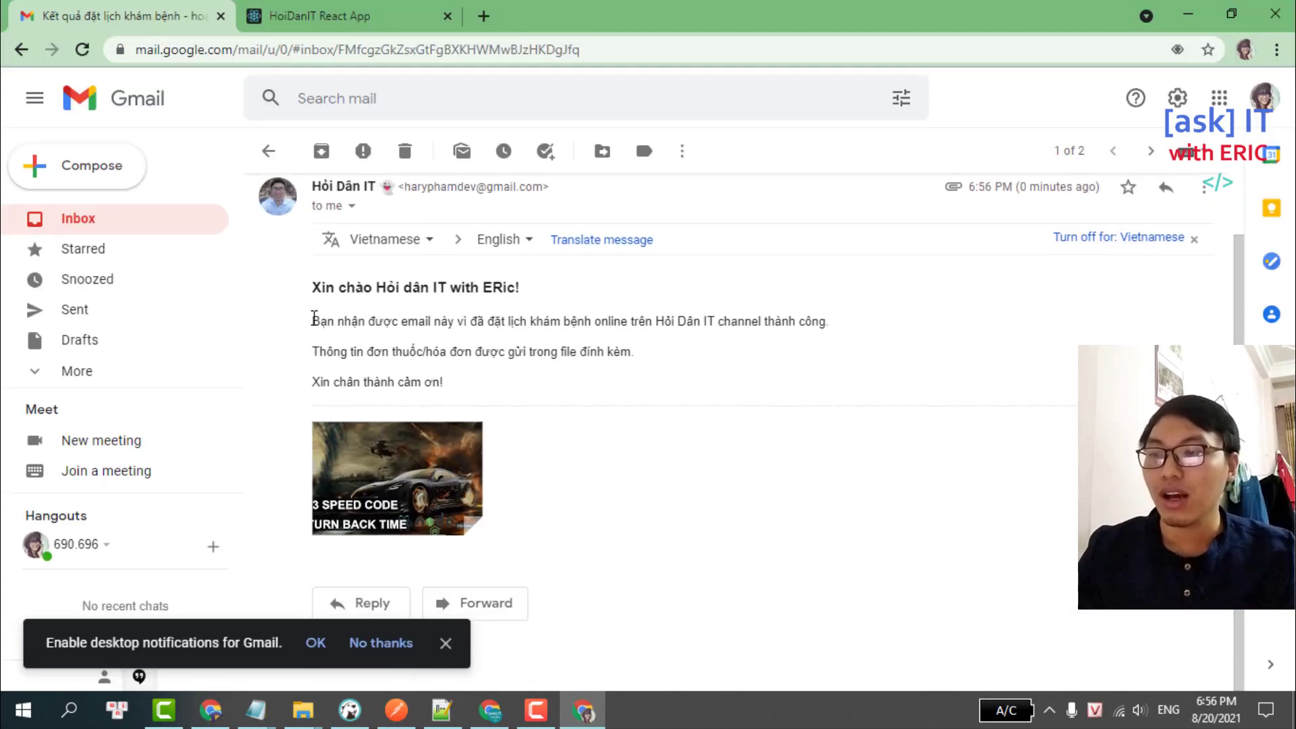
{"action": "left_click_drag", "start_coordinate": [312, 321], "coordinate": [671, 358]}
{"action": "left_click", "coordinate": [734, 355]}
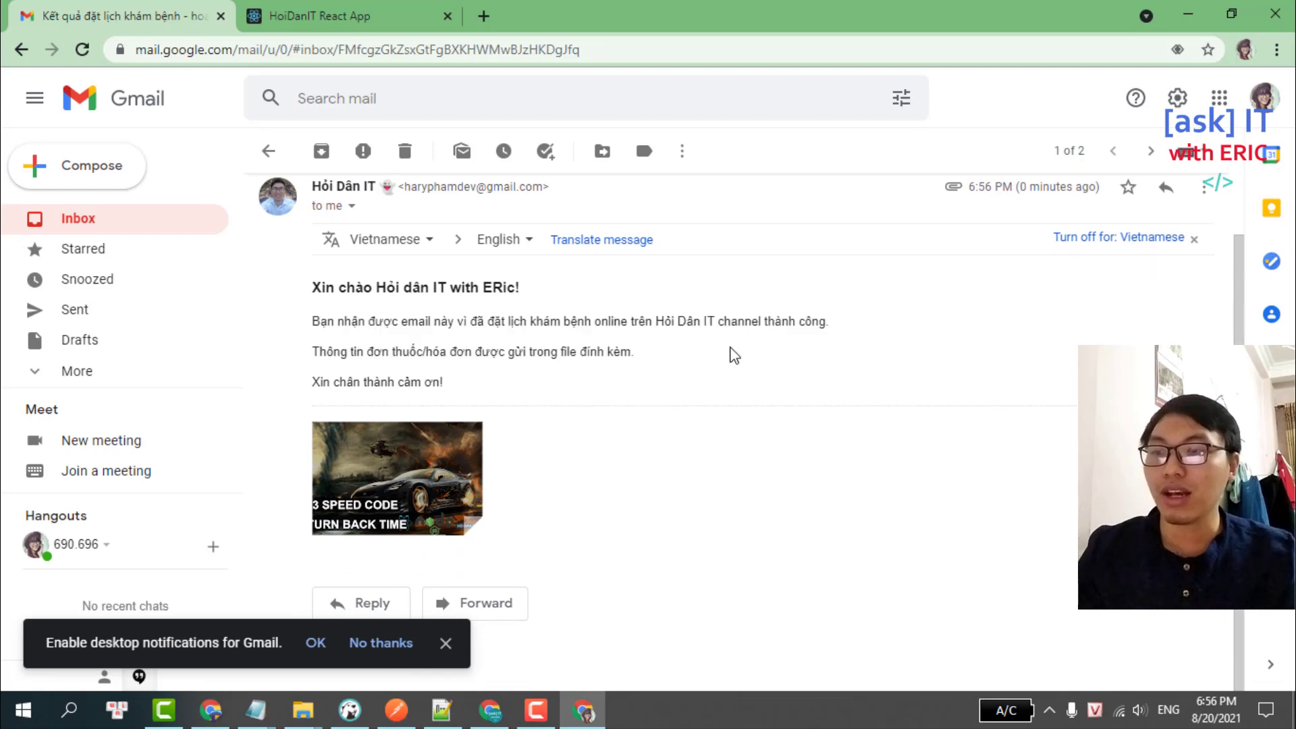
{"action": "triple_click", "coordinate": [569, 352]}
{"action": "mouse_move", "coordinate": [397, 477]}
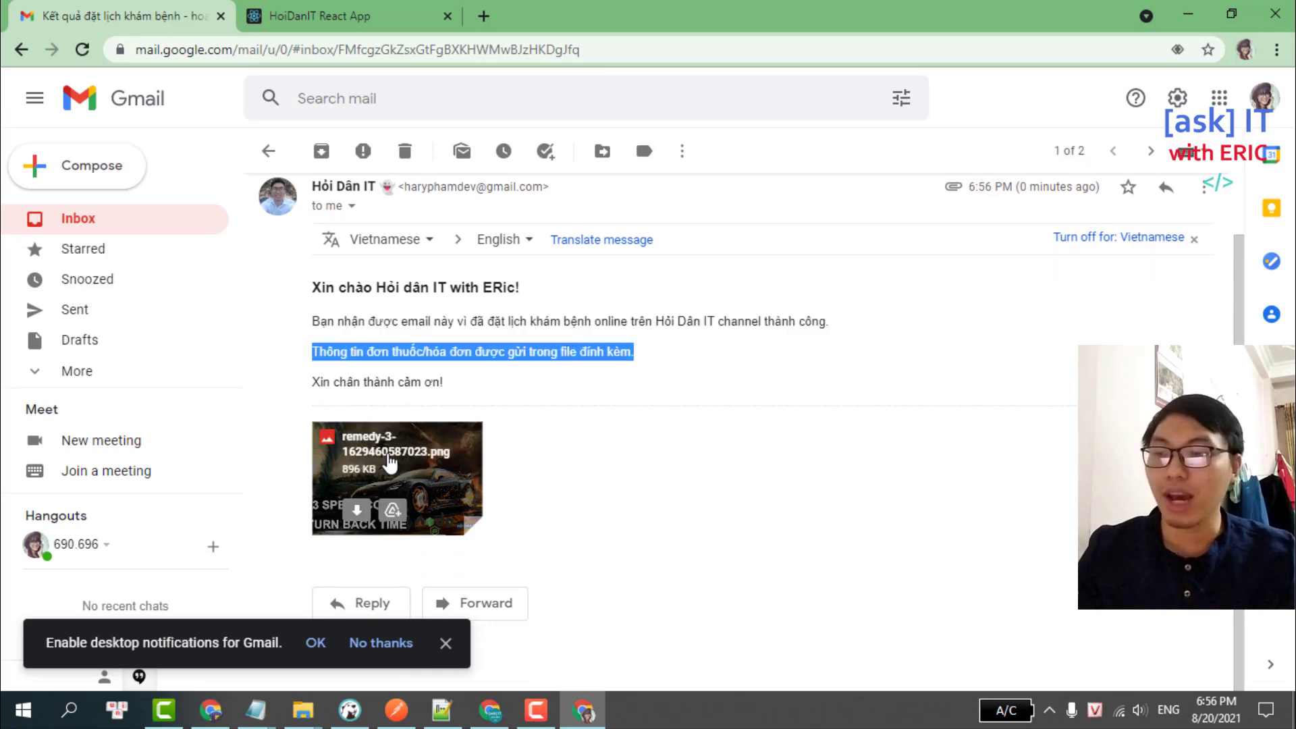
Preview the remedy-3-1629460587023.png attachment, then minimize Gmail and return to the doctor detail page.
{"action": "left_click", "coordinate": [383, 464]}
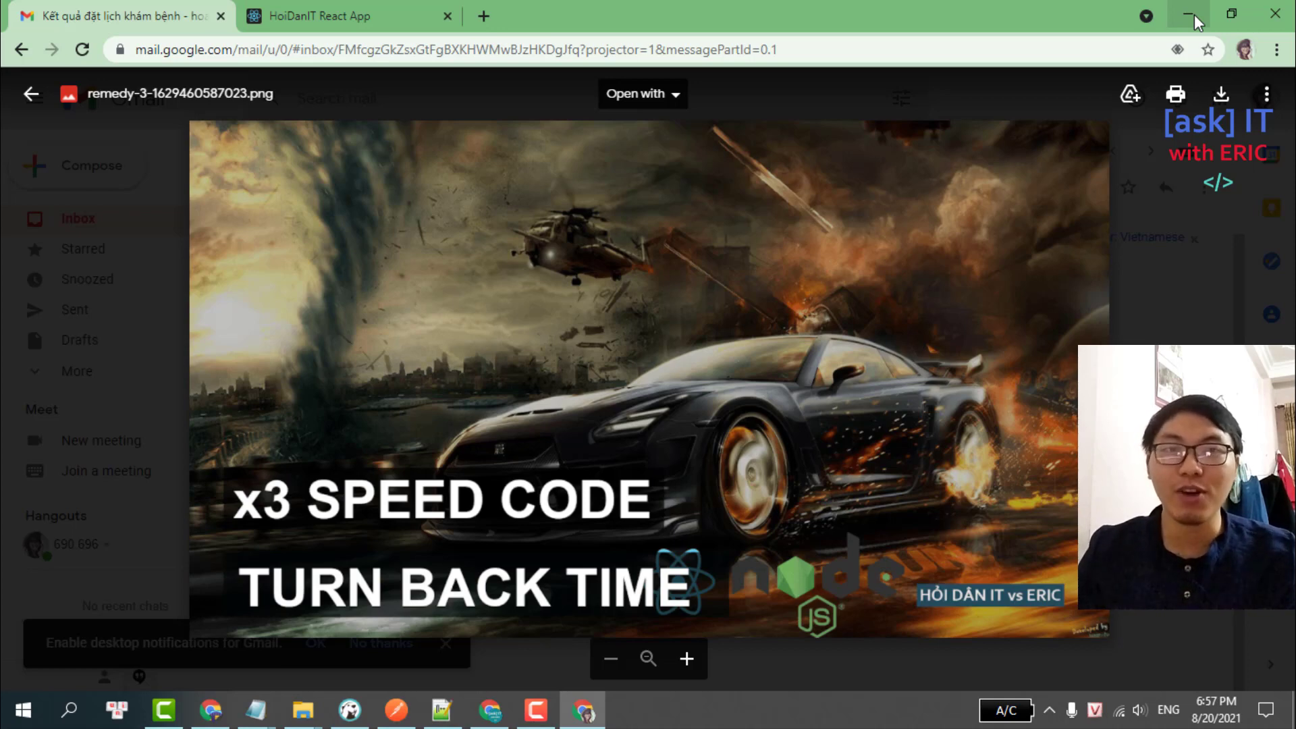
{"action": "left_click", "coordinate": [1193, 14]}
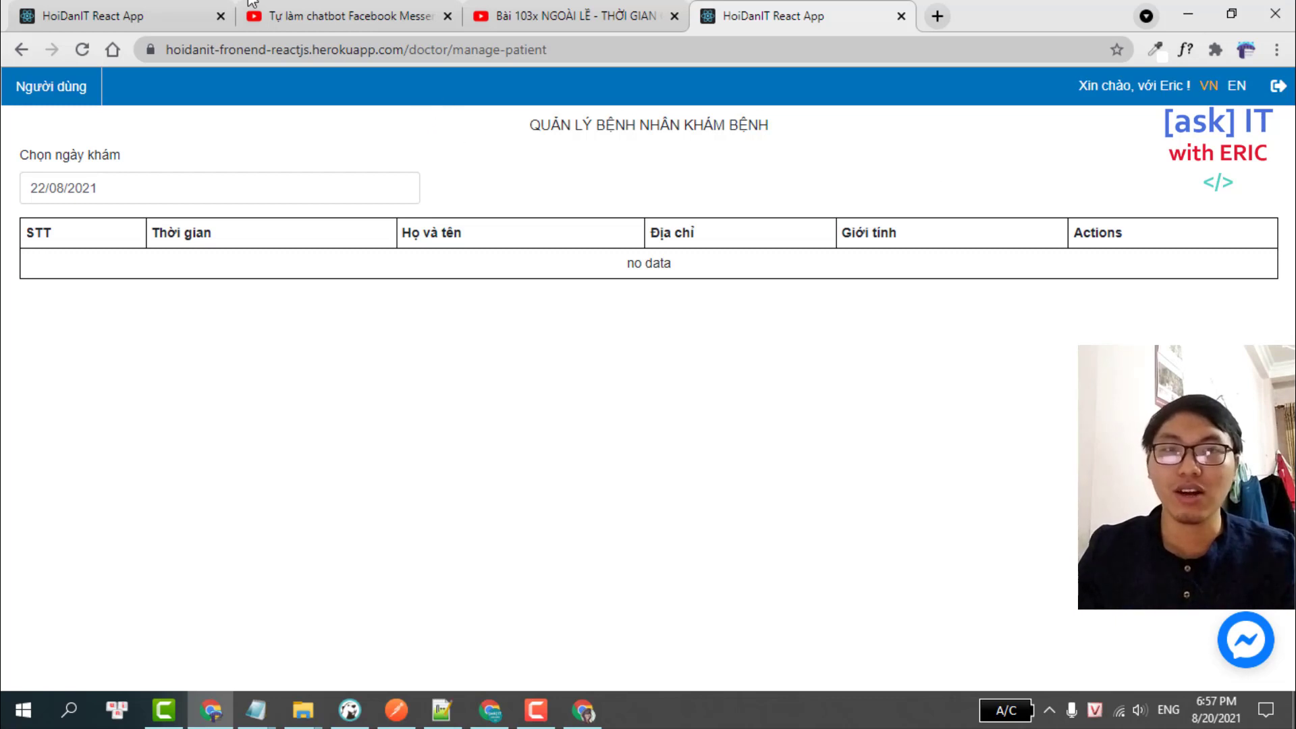
{"action": "left_click", "coordinate": [119, 9]}
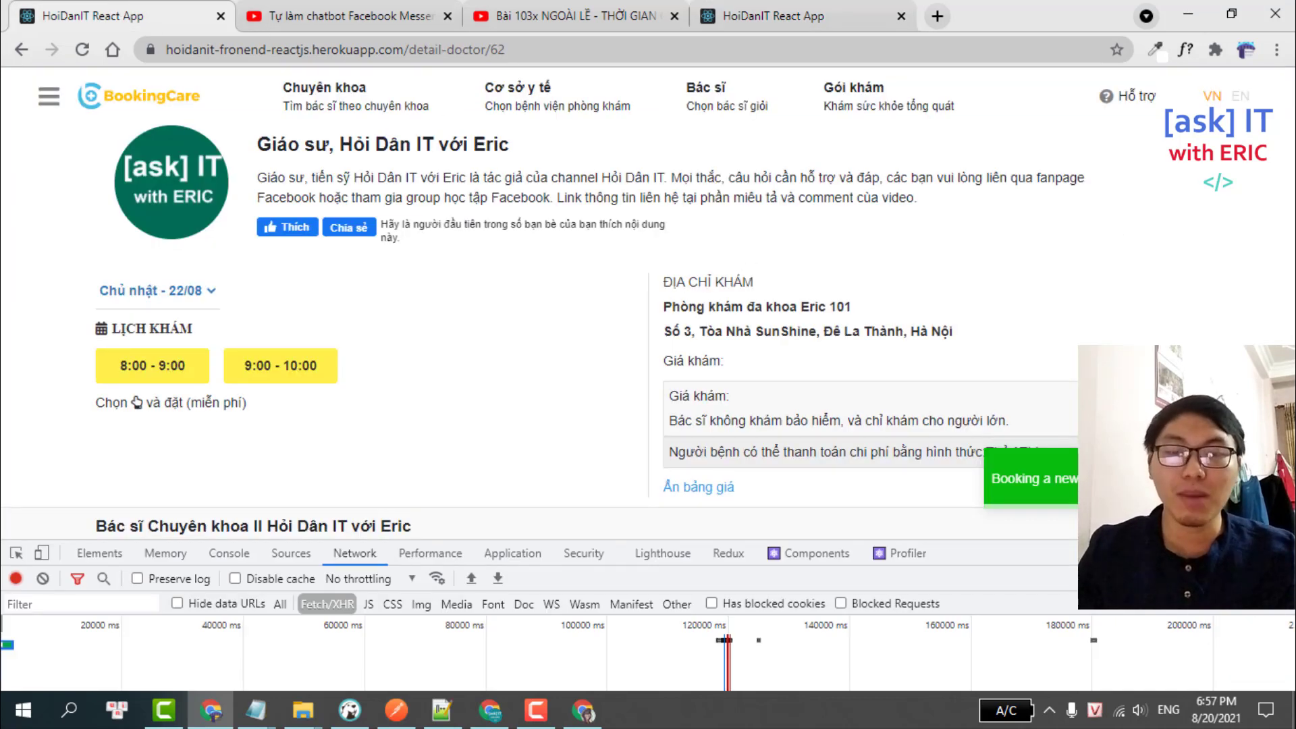
Close the developer tools and open then close the Messenger chat panel.
{"action": "key", "text": "F12"}
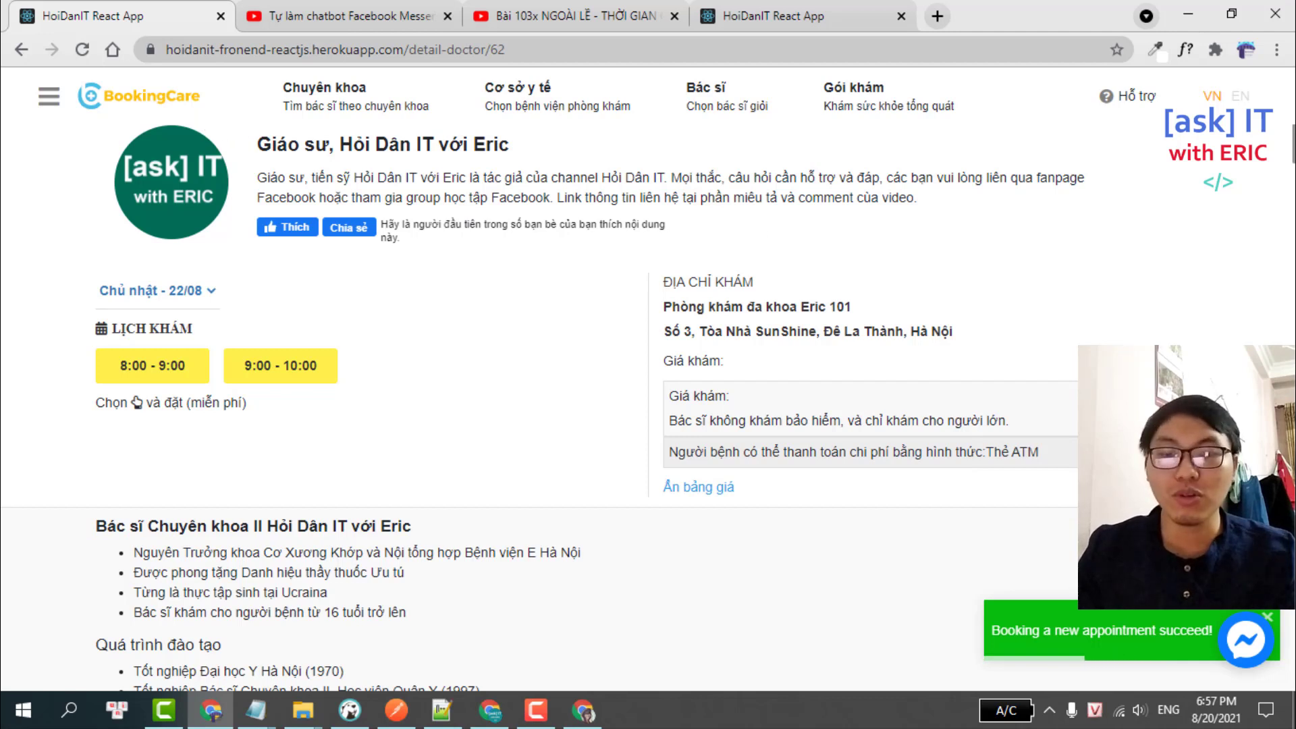
{"action": "left_click", "coordinate": [1250, 643]}
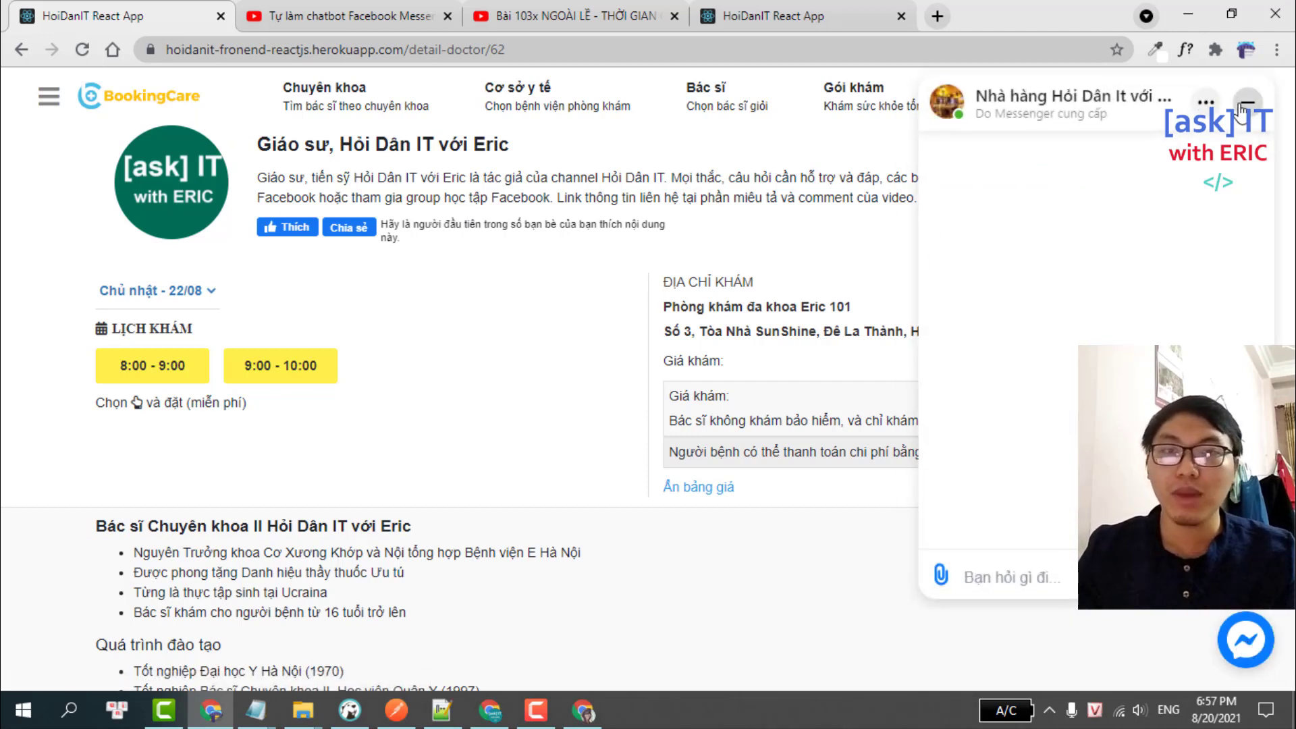
{"action": "left_click", "coordinate": [1247, 102]}
Share the doctor's page to Facebook and scroll through the Facebook comments and back up.
{"action": "left_click", "coordinate": [362, 230]}
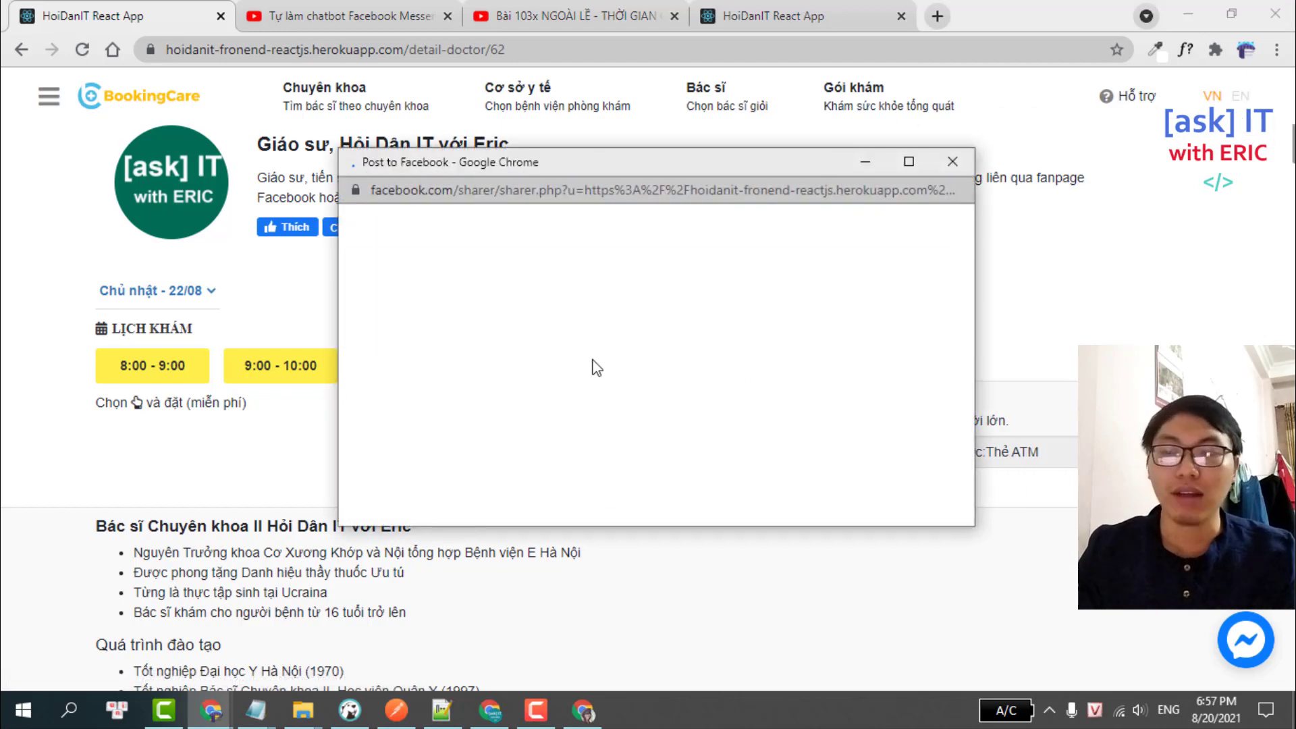
{"action": "left_click", "coordinate": [340, 50]}
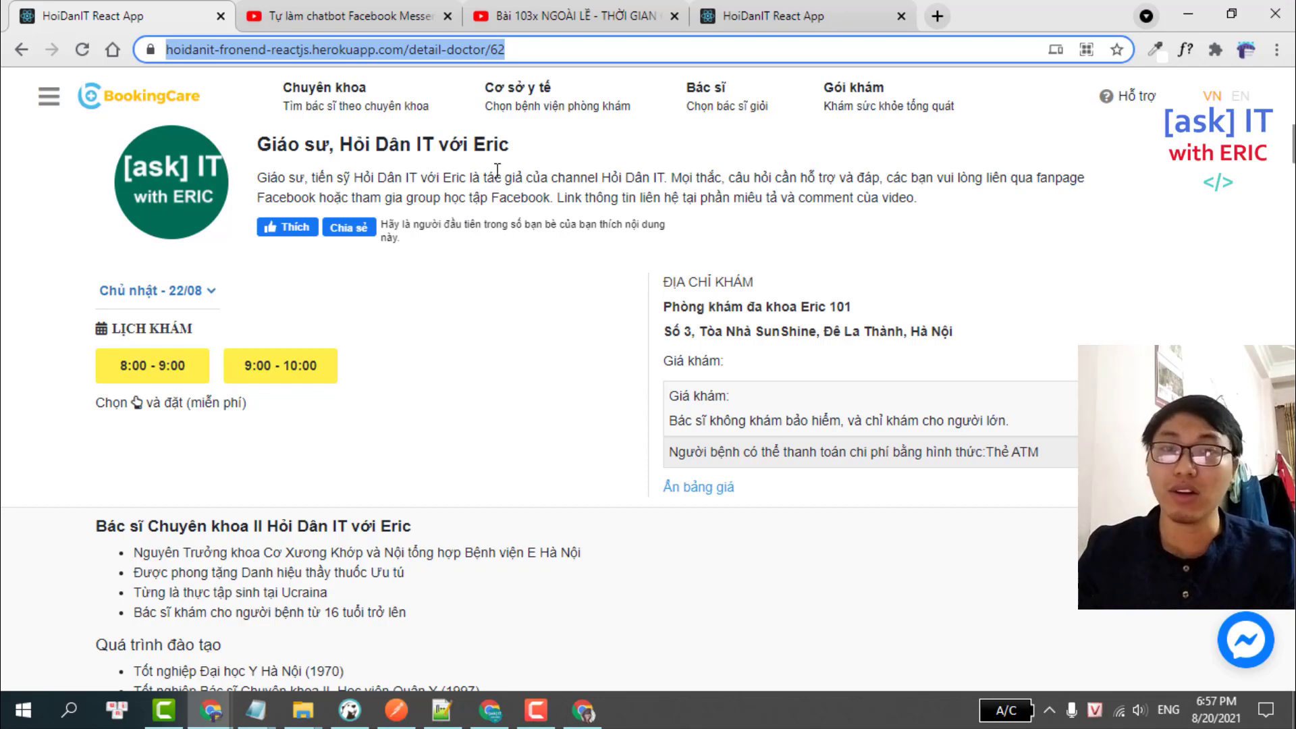
{"action": "scroll", "coordinate": [843, 351], "scroll_direction": "down", "scroll_amount": 10}
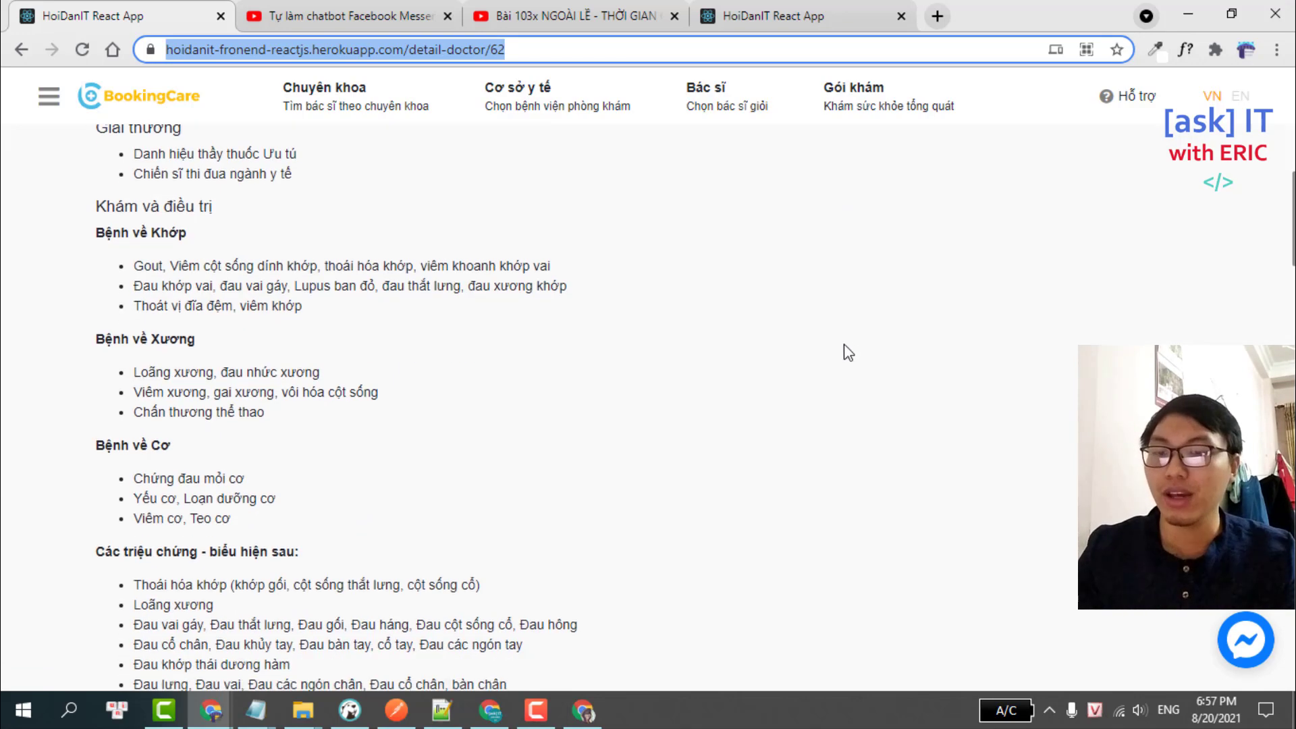
{"action": "scroll", "coordinate": [841, 346], "scroll_direction": "down", "scroll_amount": 10}
{"action": "scroll", "coordinate": [841, 358], "scroll_direction": "down", "scroll_amount": 10}
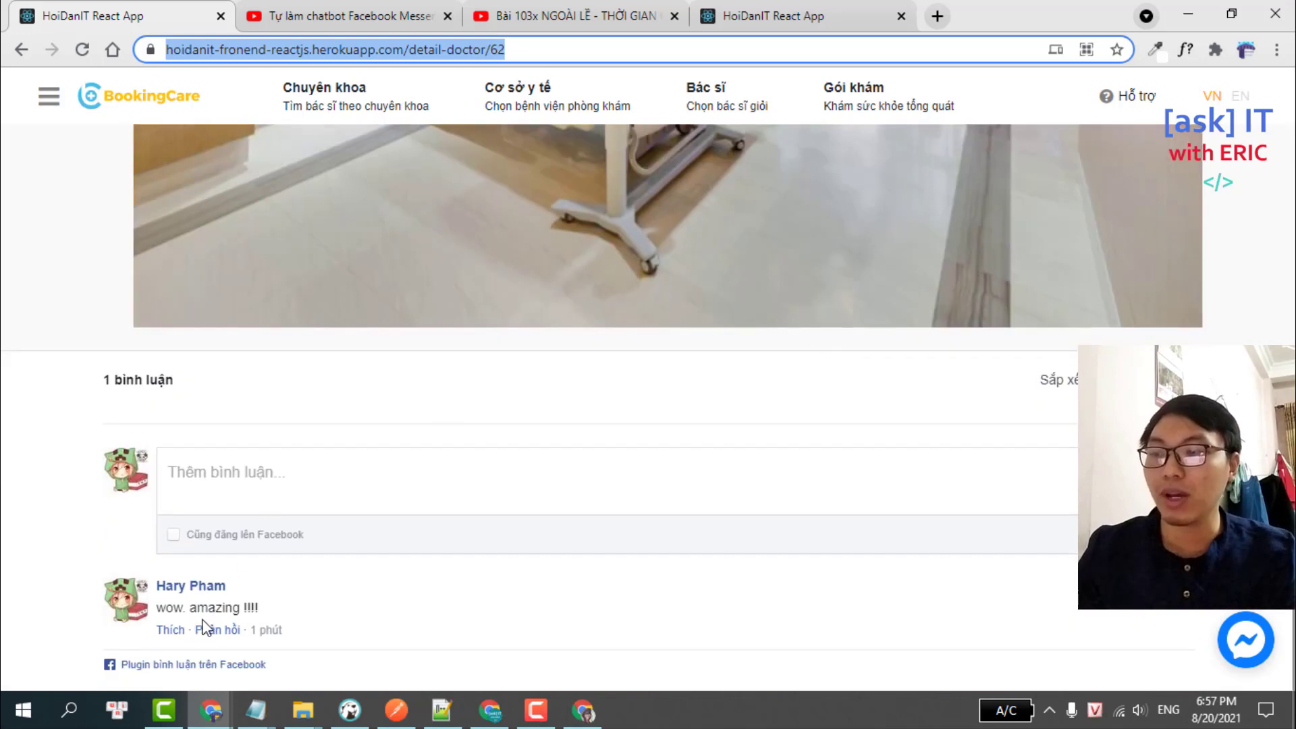
{"action": "scroll", "coordinate": [1290, 628], "scroll_direction": "up", "scroll_amount": 3}
{"action": "scroll", "coordinate": [1290, 627], "scroll_direction": "up", "scroll_amount": 10}
{"action": "scroll", "coordinate": [1290, 628], "scroll_direction": "up", "scroll_amount": 5}
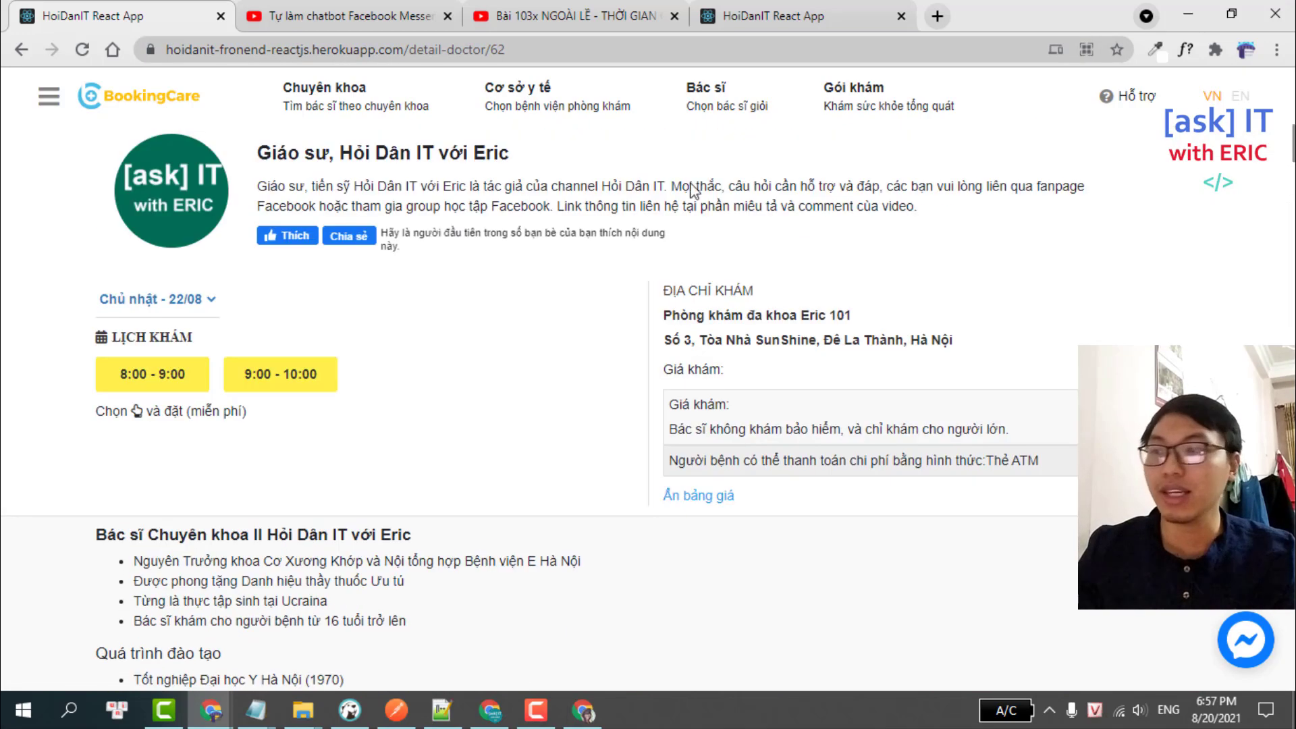
Go to the BookingCare homepage, open a second doctor's detail page and select its web address.
{"action": "left_click", "coordinate": [201, 117]}
{"action": "scroll", "coordinate": [504, 356], "scroll_direction": "down", "scroll_amount": 10}
{"action": "scroll", "coordinate": [503, 356], "scroll_direction": "down", "scroll_amount": 3}
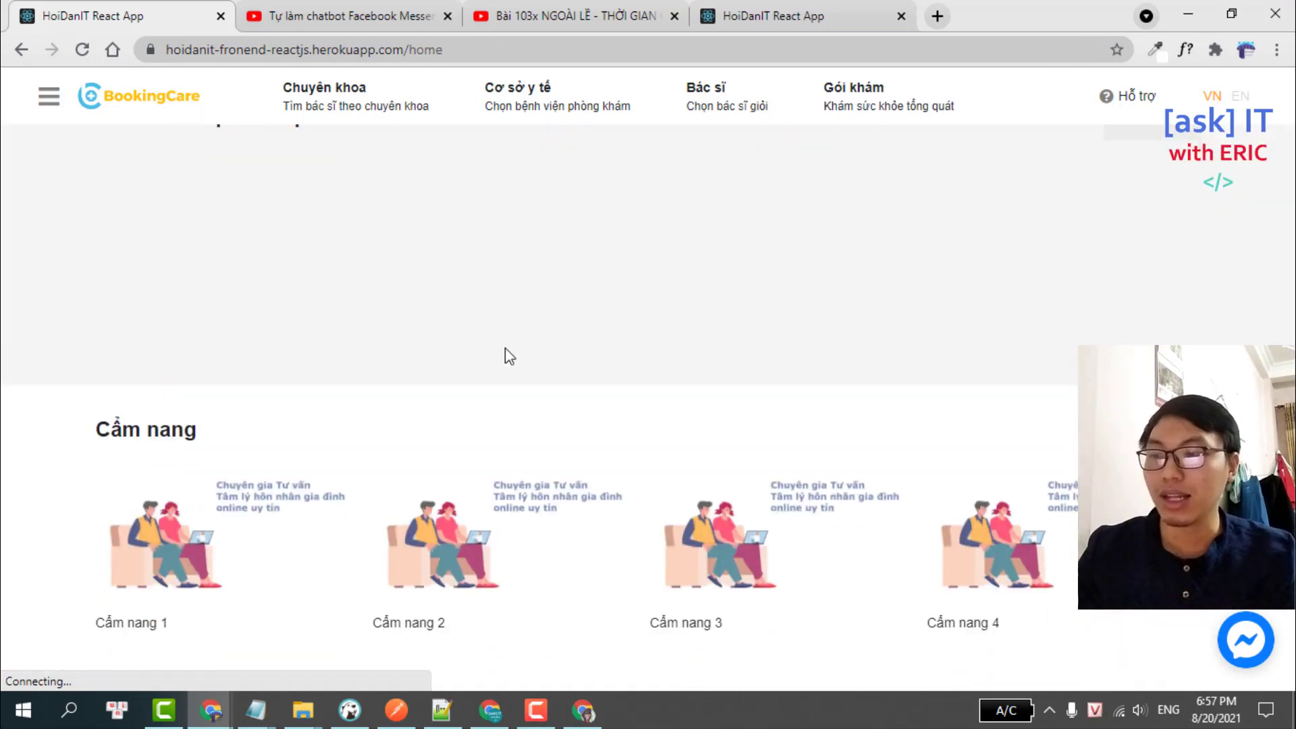
{"action": "left_click", "coordinate": [475, 243]}
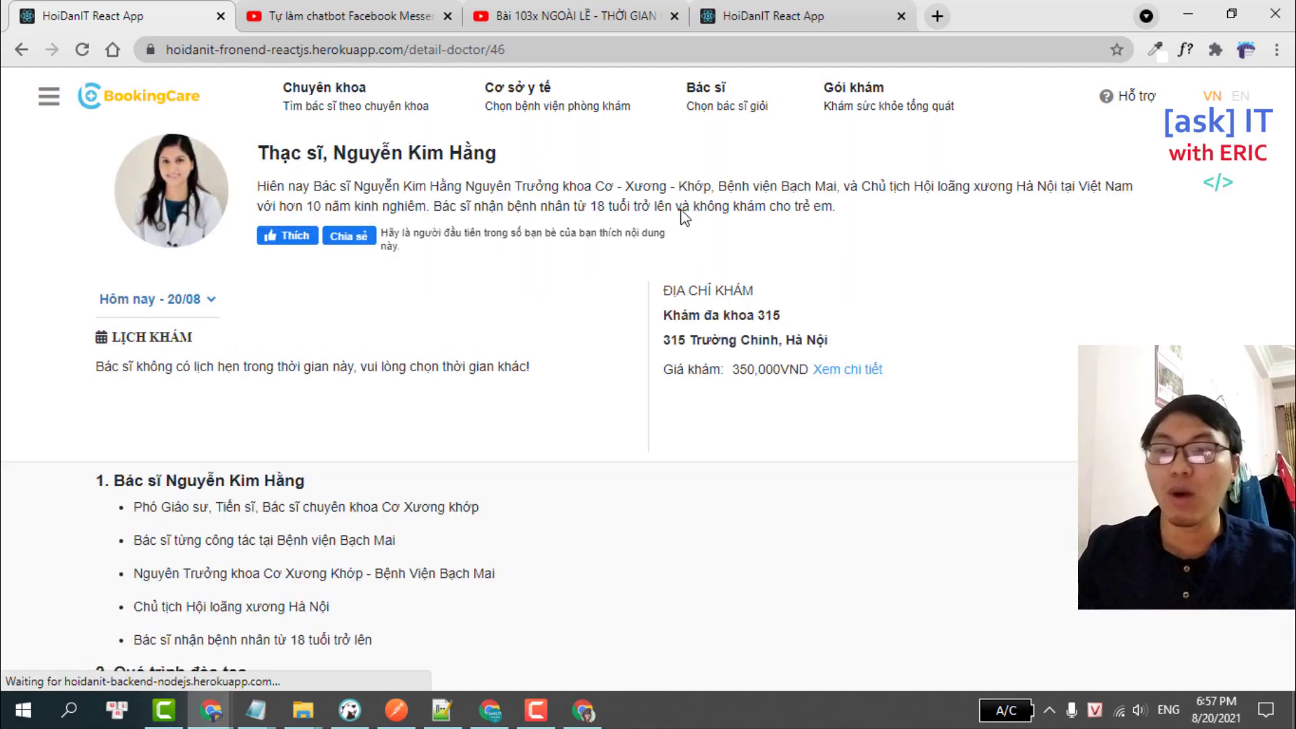
{"action": "scroll", "coordinate": [507, 263], "scroll_direction": "down", "scroll_amount": 10}
{"action": "scroll", "coordinate": [507, 270], "scroll_direction": "down", "scroll_amount": 5}
{"action": "scroll", "coordinate": [506, 270], "scroll_direction": "down", "scroll_amount": 10}
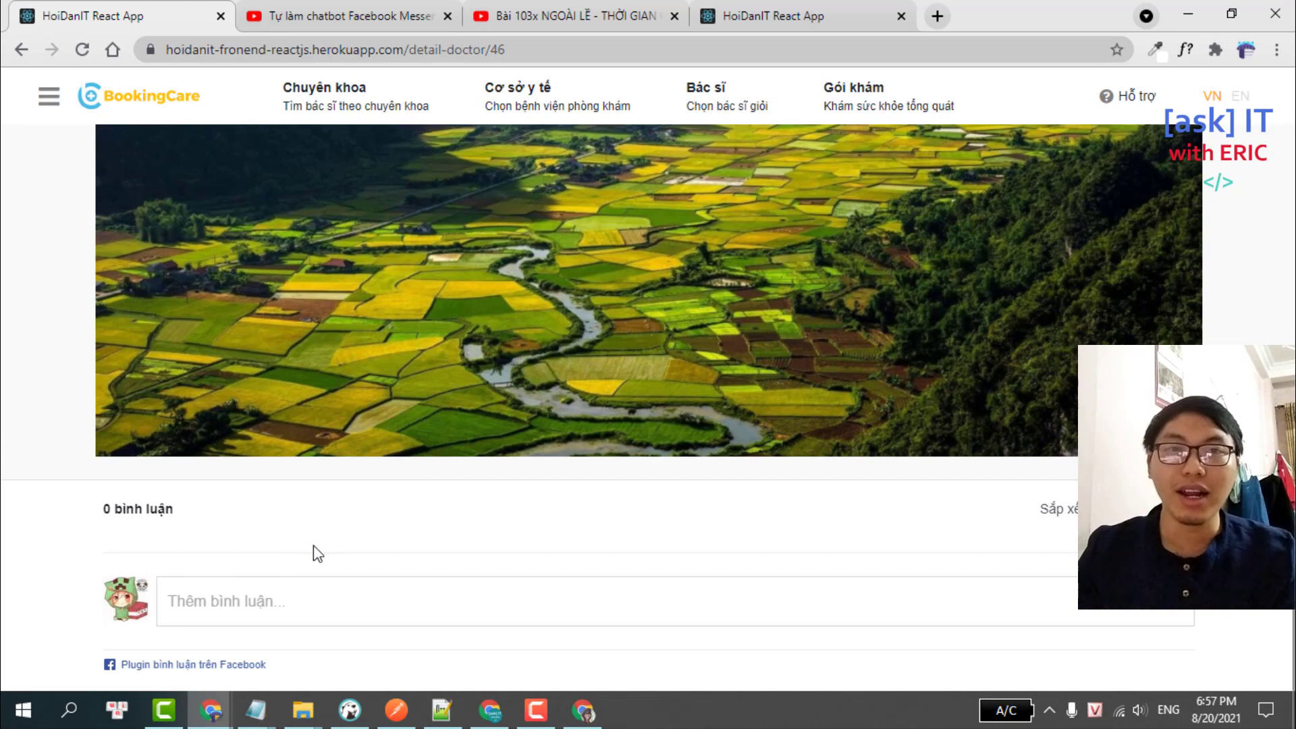
{"action": "left_click", "coordinate": [148, 52]}
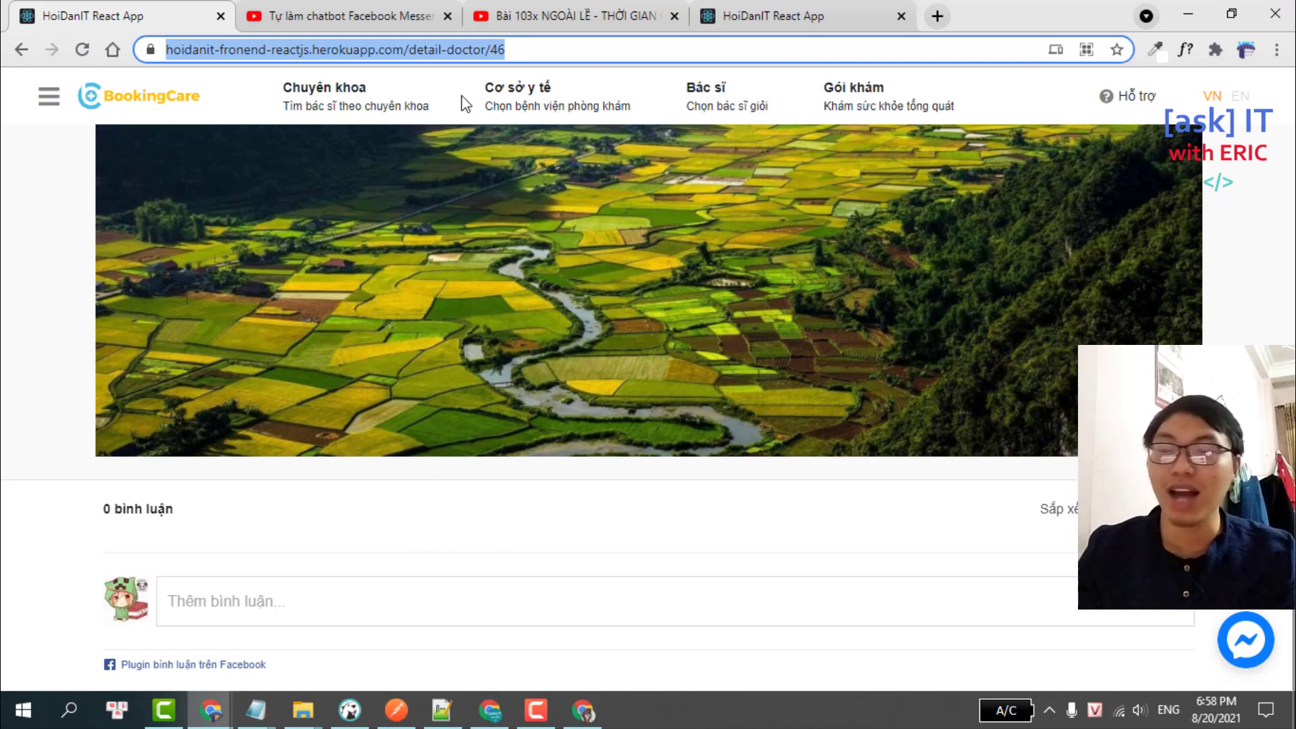
Expand the 'Xem chi tiết' examination price table, then collapse it again.
{"action": "scroll", "coordinate": [407, 349], "scroll_direction": "up", "scroll_amount": 5}
{"action": "scroll", "coordinate": [407, 349], "scroll_direction": "up", "scroll_amount": 10}
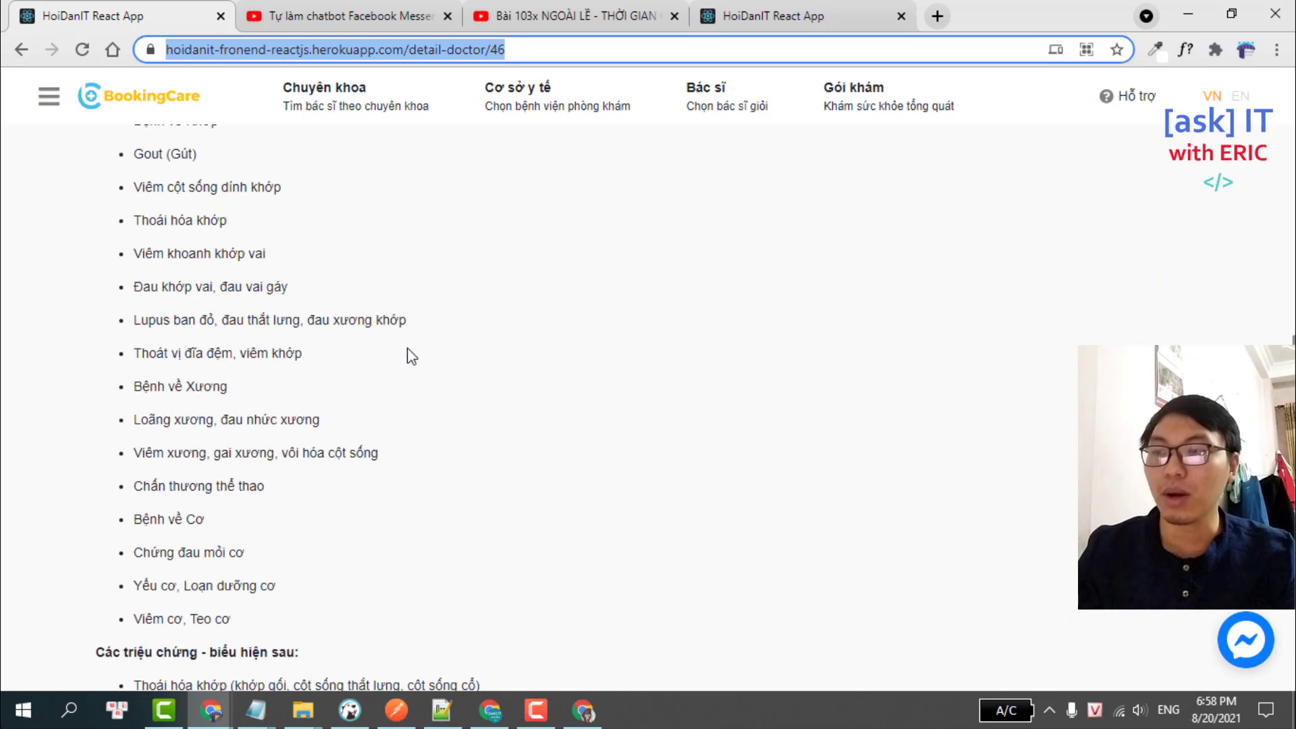
{"action": "scroll", "coordinate": [407, 349], "scroll_direction": "up", "scroll_amount": 10}
{"action": "scroll", "coordinate": [407, 349], "scroll_direction": "up", "scroll_amount": 8}
{"action": "left_click", "coordinate": [850, 370]}
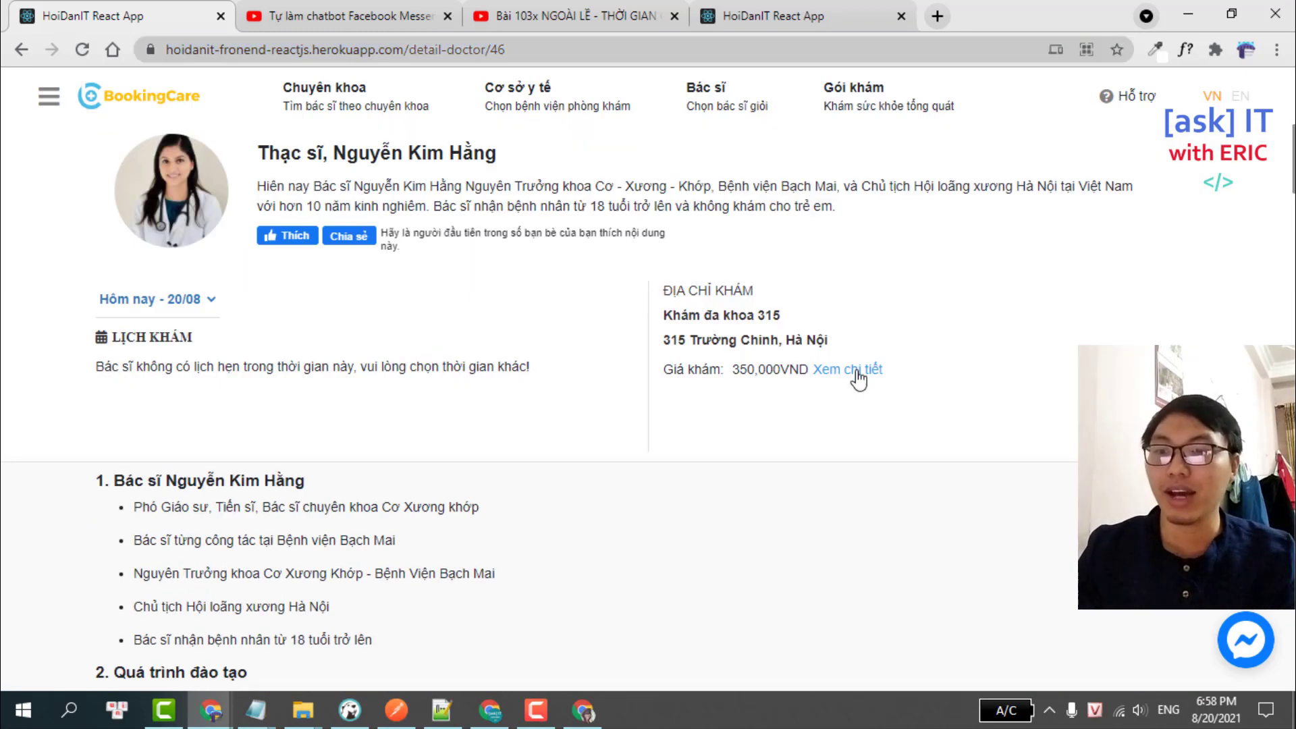
{"action": "left_click", "coordinate": [710, 502]}
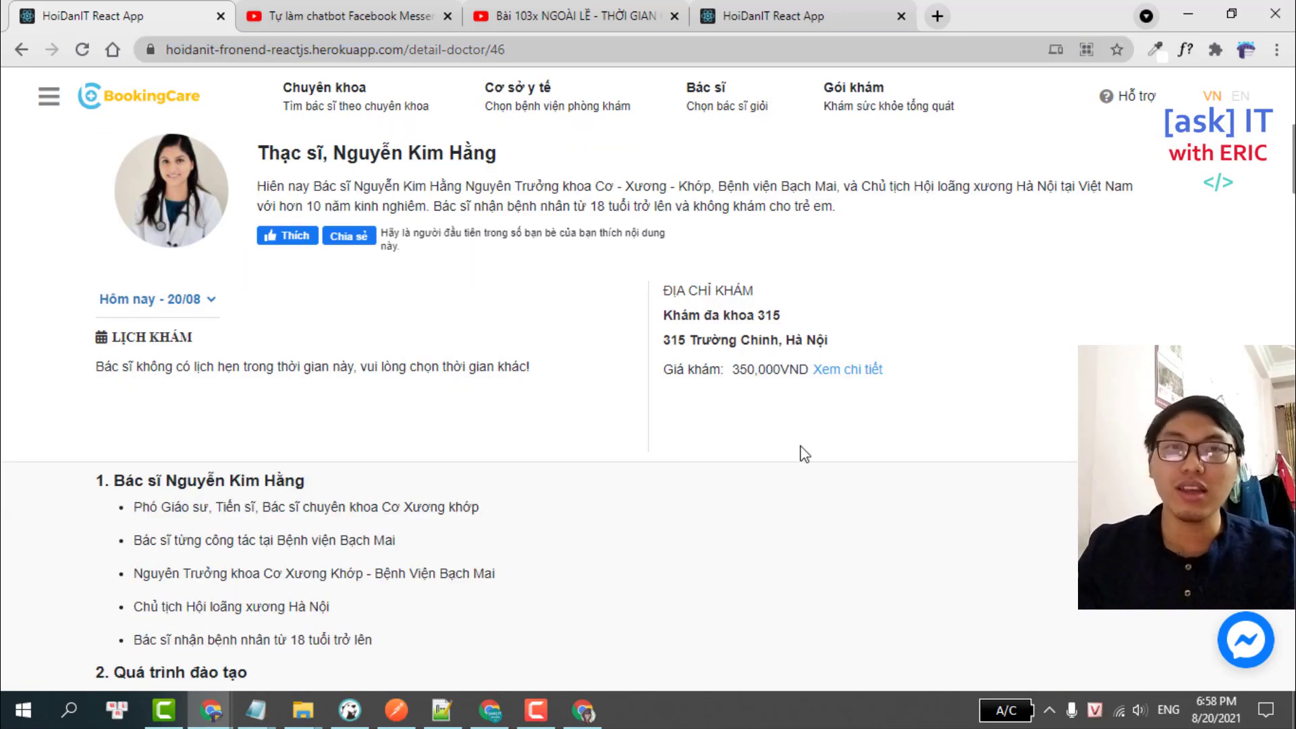
{"action": "left_click", "coordinate": [170, 102]}
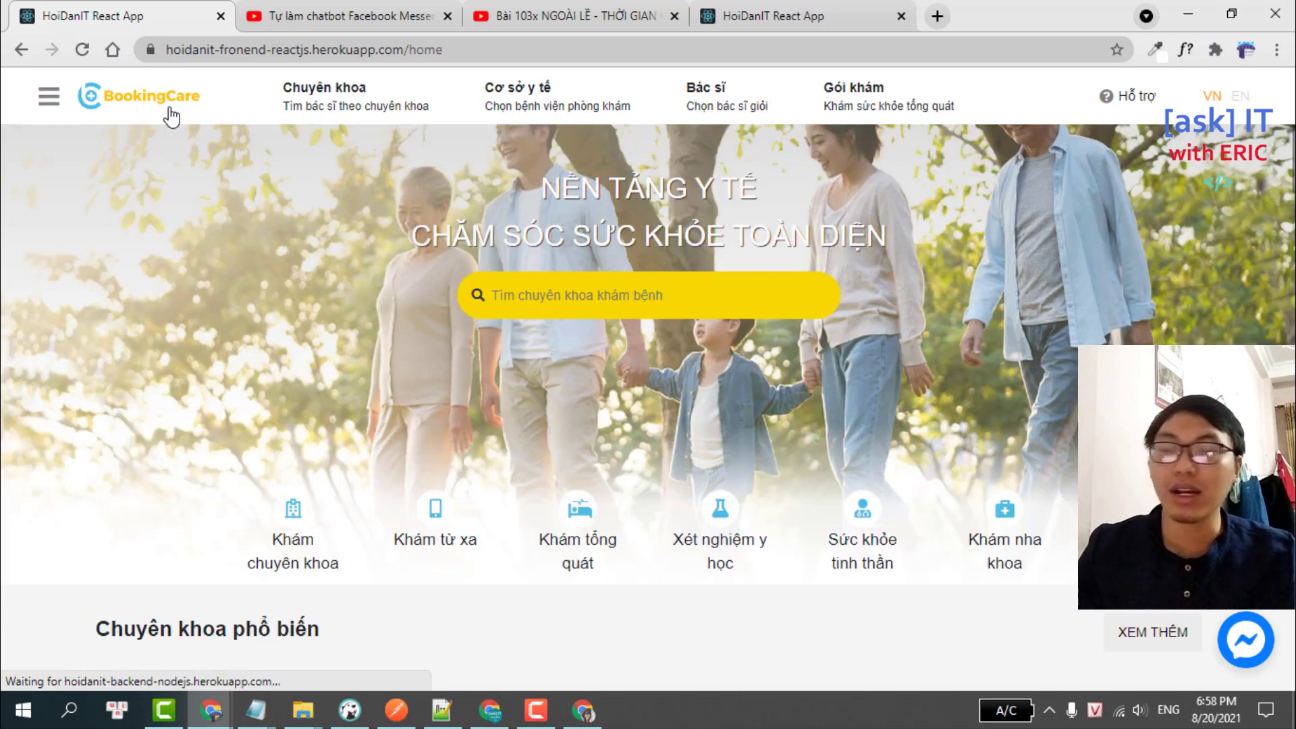
{"action": "left_click", "coordinate": [465, 53]}
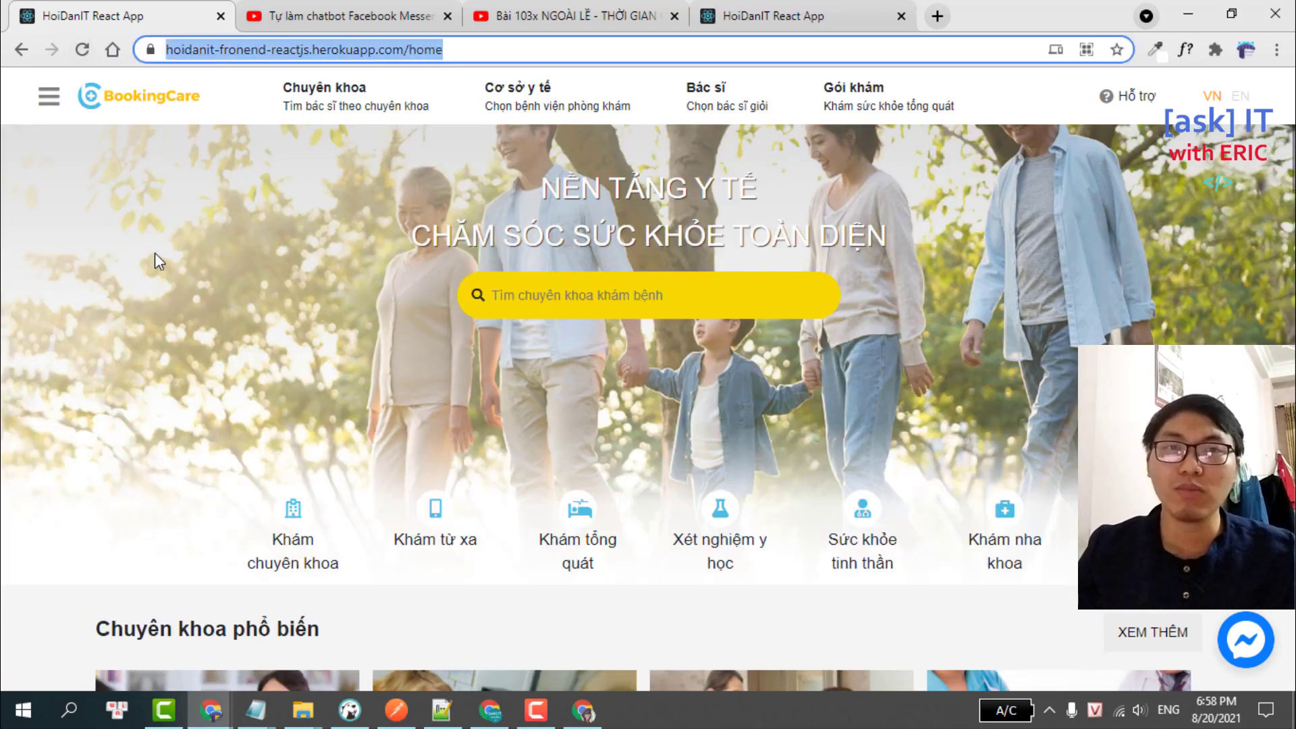
{"action": "double_click", "coordinate": [358, 53]}
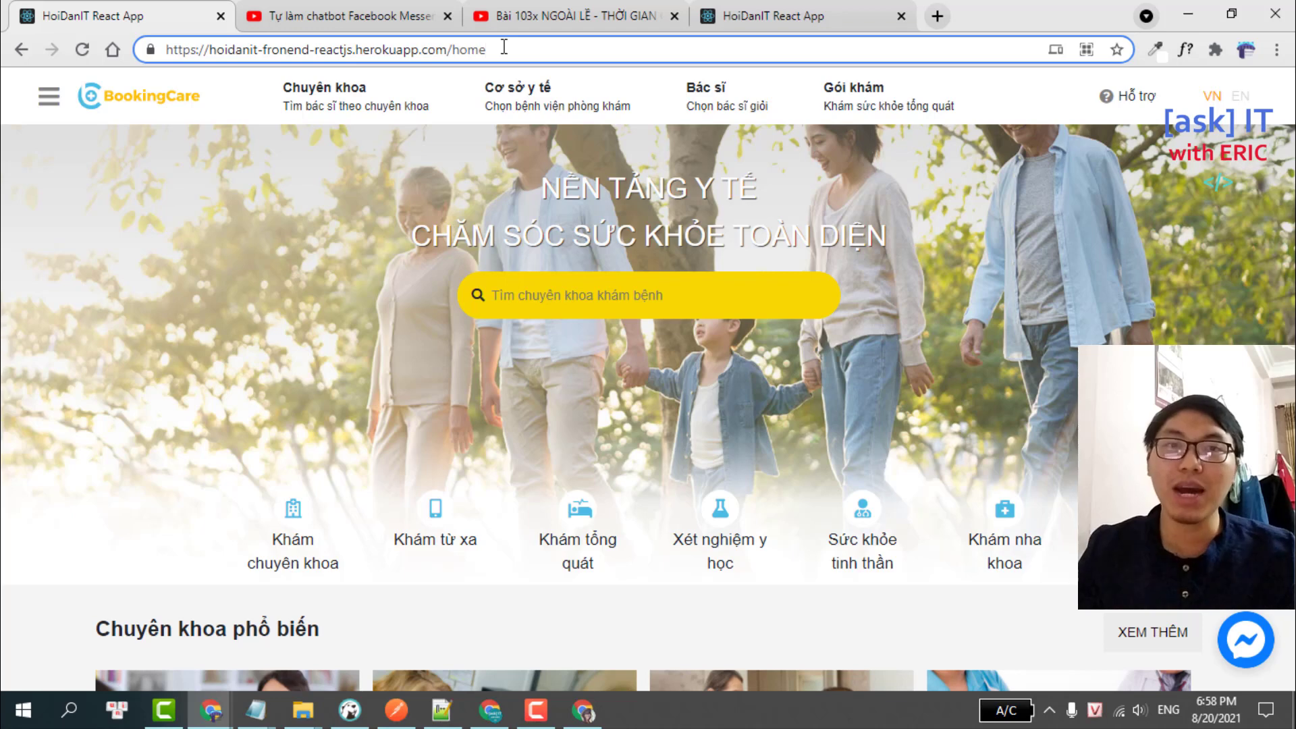
{"action": "left_click_drag", "start_coordinate": [504, 47], "coordinate": [244, 46]}
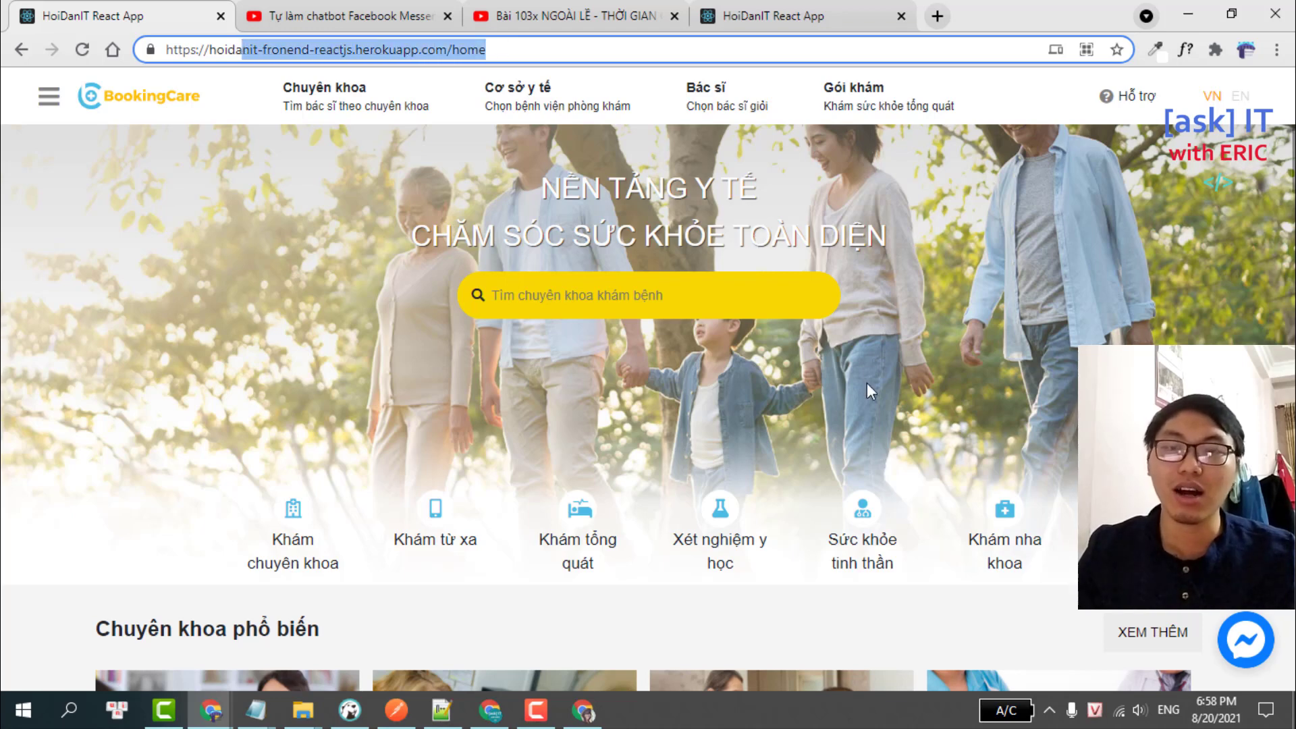
{"action": "scroll", "coordinate": [867, 383], "scroll_direction": "down", "scroll_amount": 5}
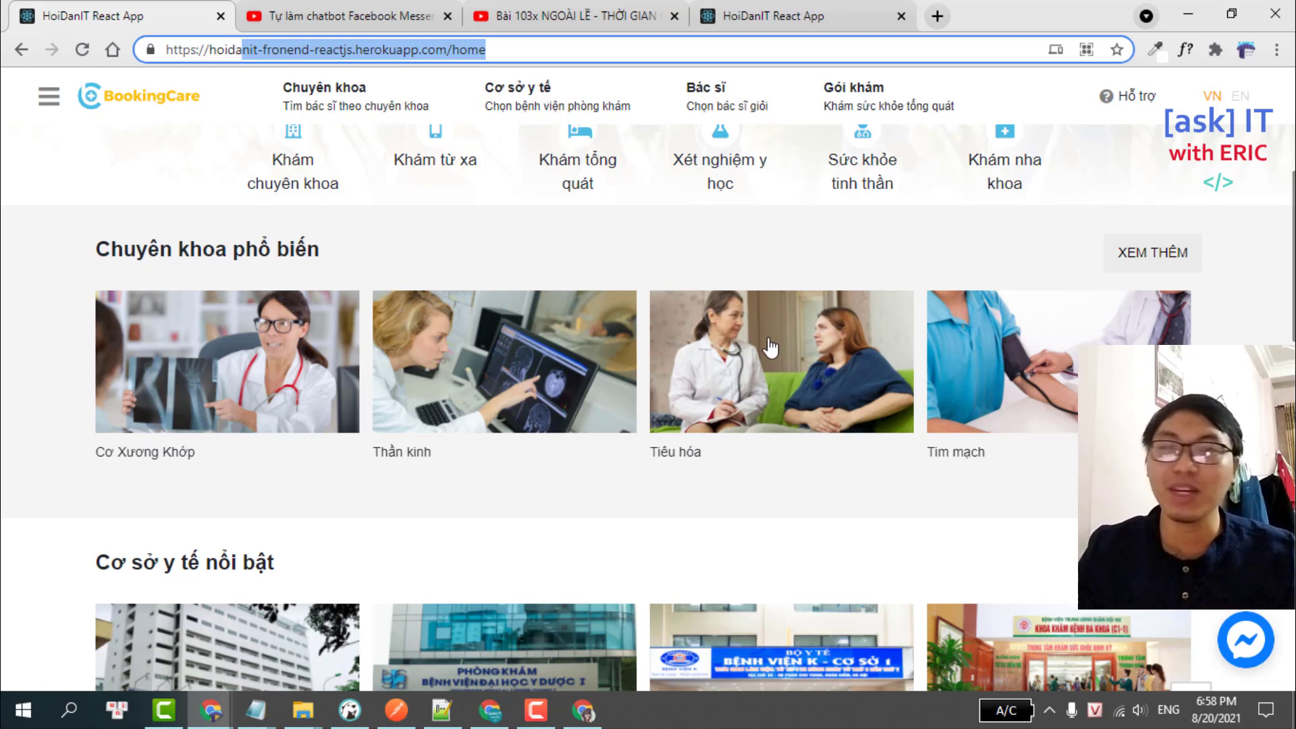
{"action": "scroll", "coordinate": [770, 347], "scroll_direction": "up", "scroll_amount": 5}
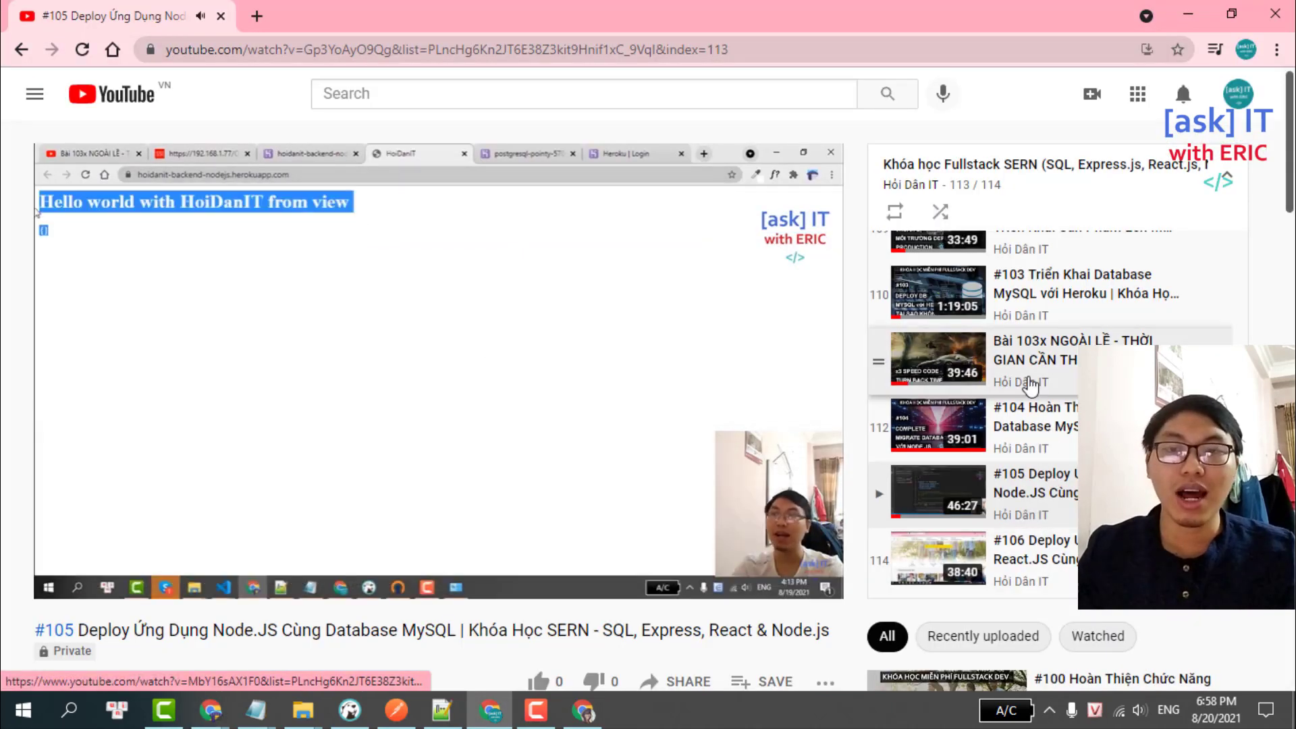
Scroll up and down through the Fullstack SERN playlist panel beside video #105.
{"action": "scroll", "coordinate": [1065, 351], "scroll_direction": "up", "scroll_amount": 2}
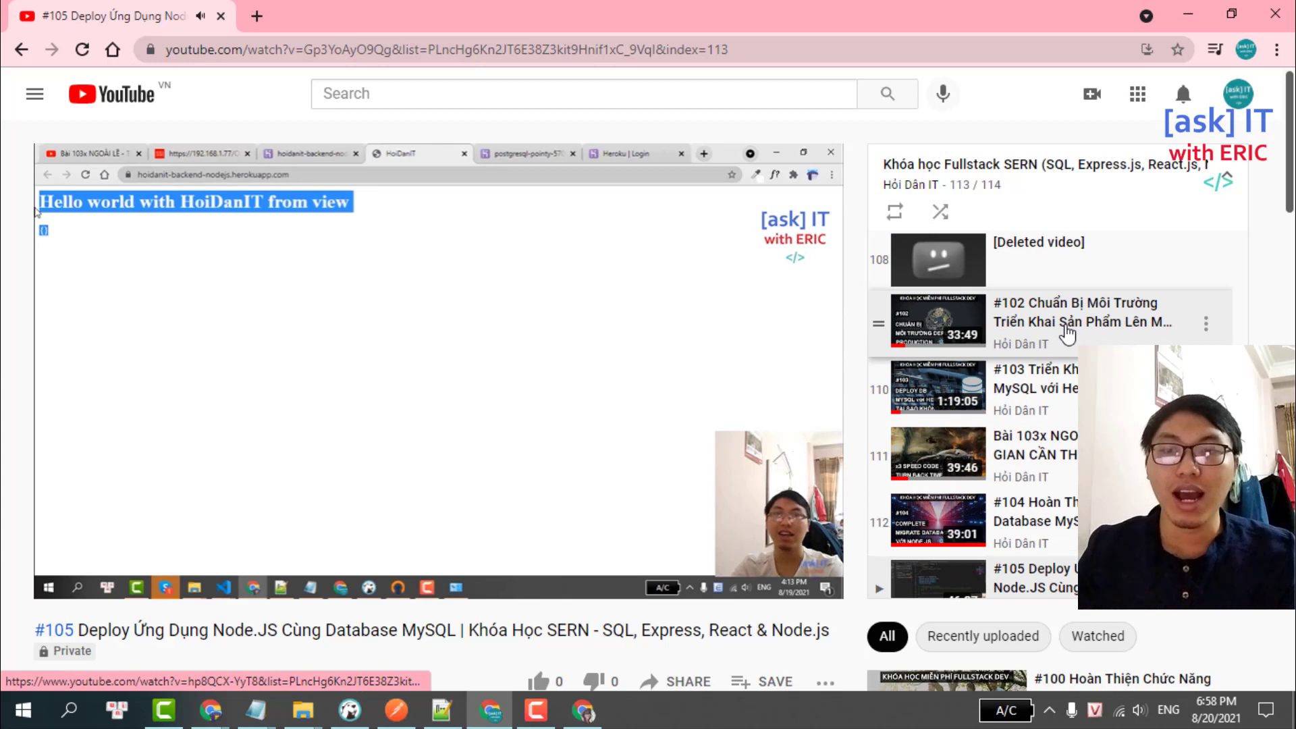
{"action": "scroll", "coordinate": [1067, 351], "scroll_direction": "down", "scroll_amount": 2}
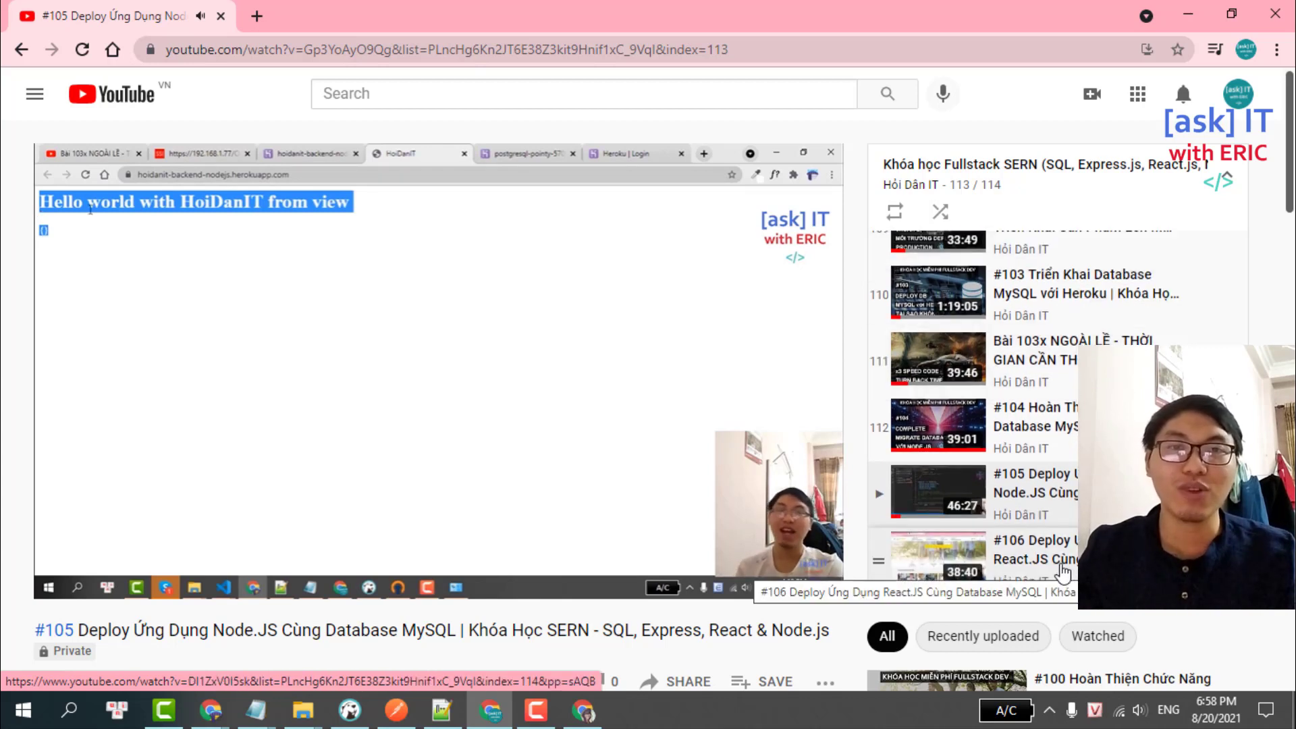
{"action": "scroll", "coordinate": [1038, 509], "scroll_direction": "up", "scroll_amount": 1}
{"action": "scroll", "coordinate": [1038, 510], "scroll_direction": "up", "scroll_amount": 3}
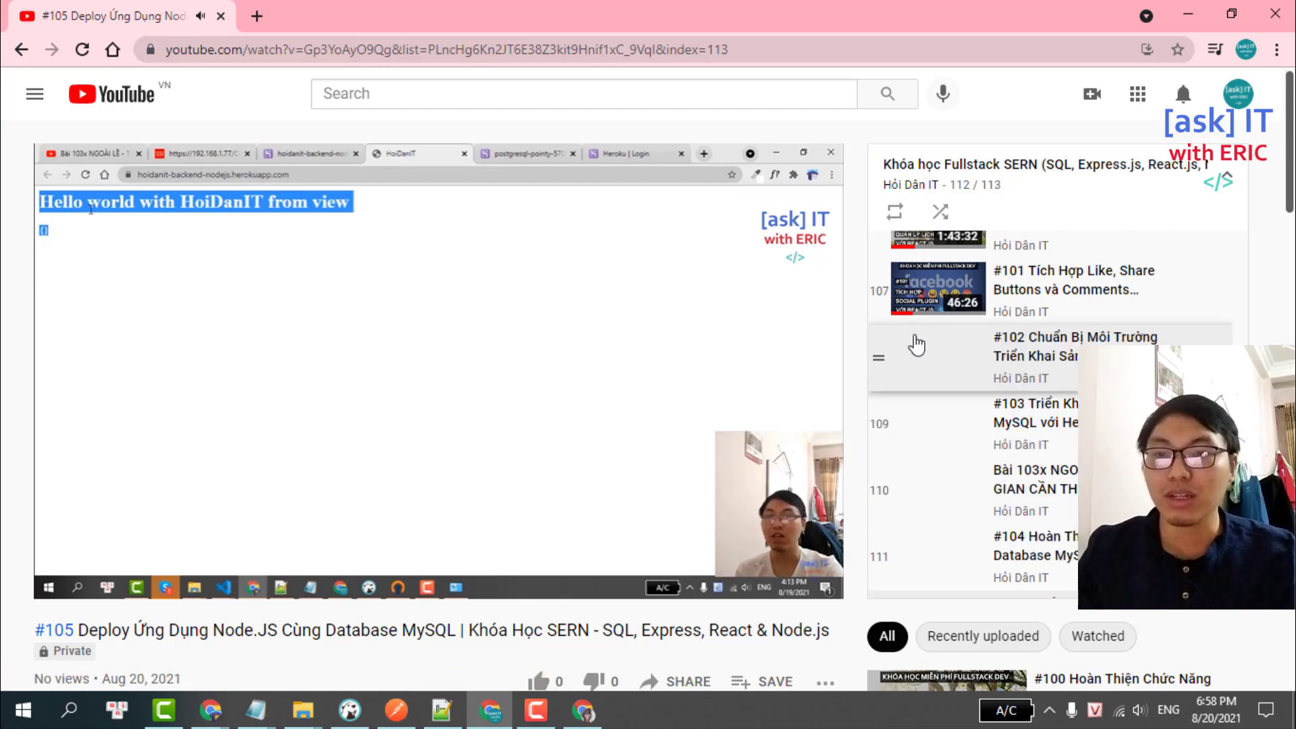
{"action": "scroll", "coordinate": [978, 365], "scroll_direction": "down", "scroll_amount": 2}
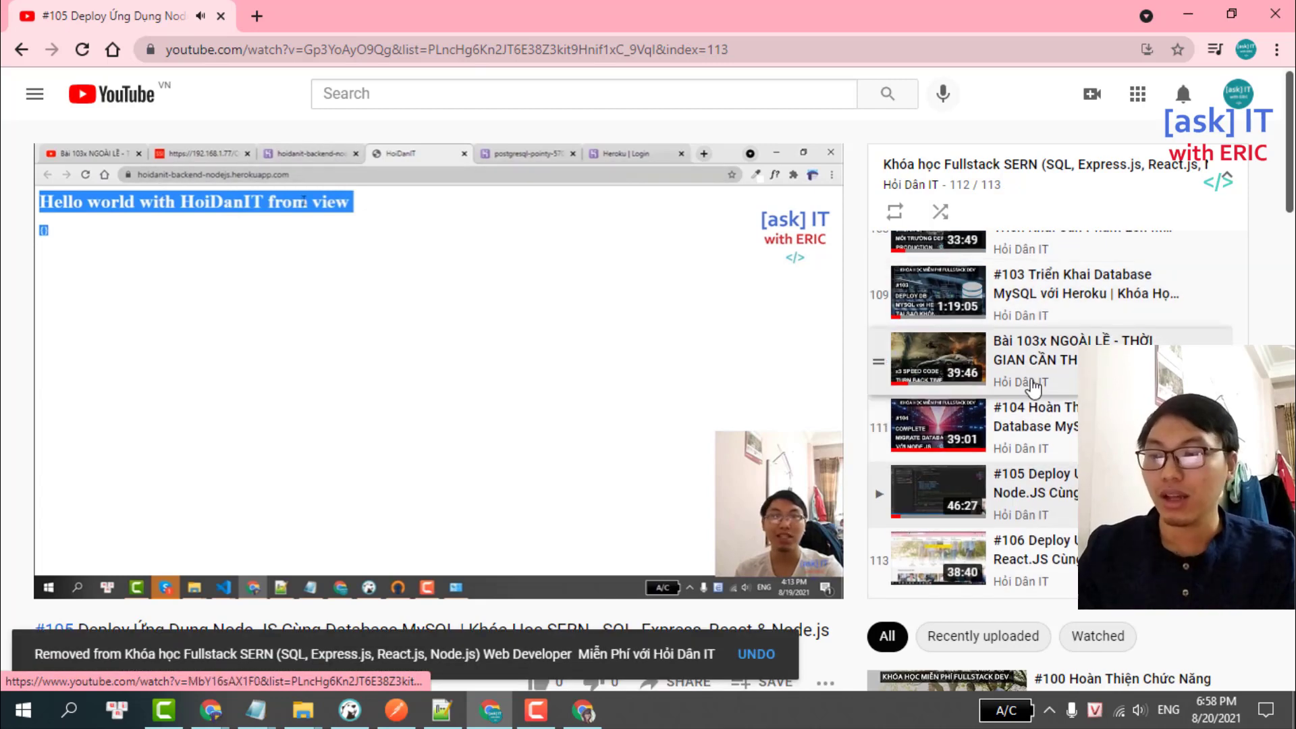
{"action": "scroll", "coordinate": [1033, 388], "scroll_direction": "down", "scroll_amount": 4}
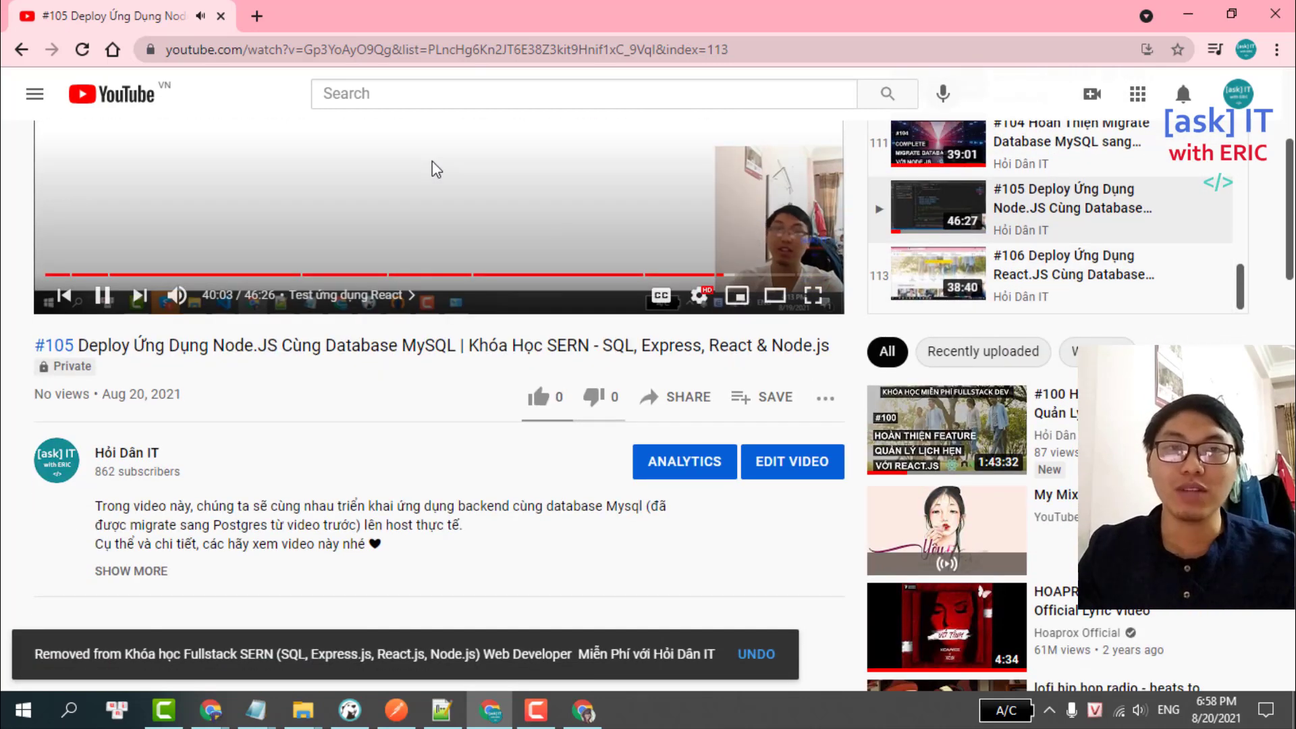
{"action": "scroll", "coordinate": [968, 283], "scroll_direction": "up", "scroll_amount": 3}
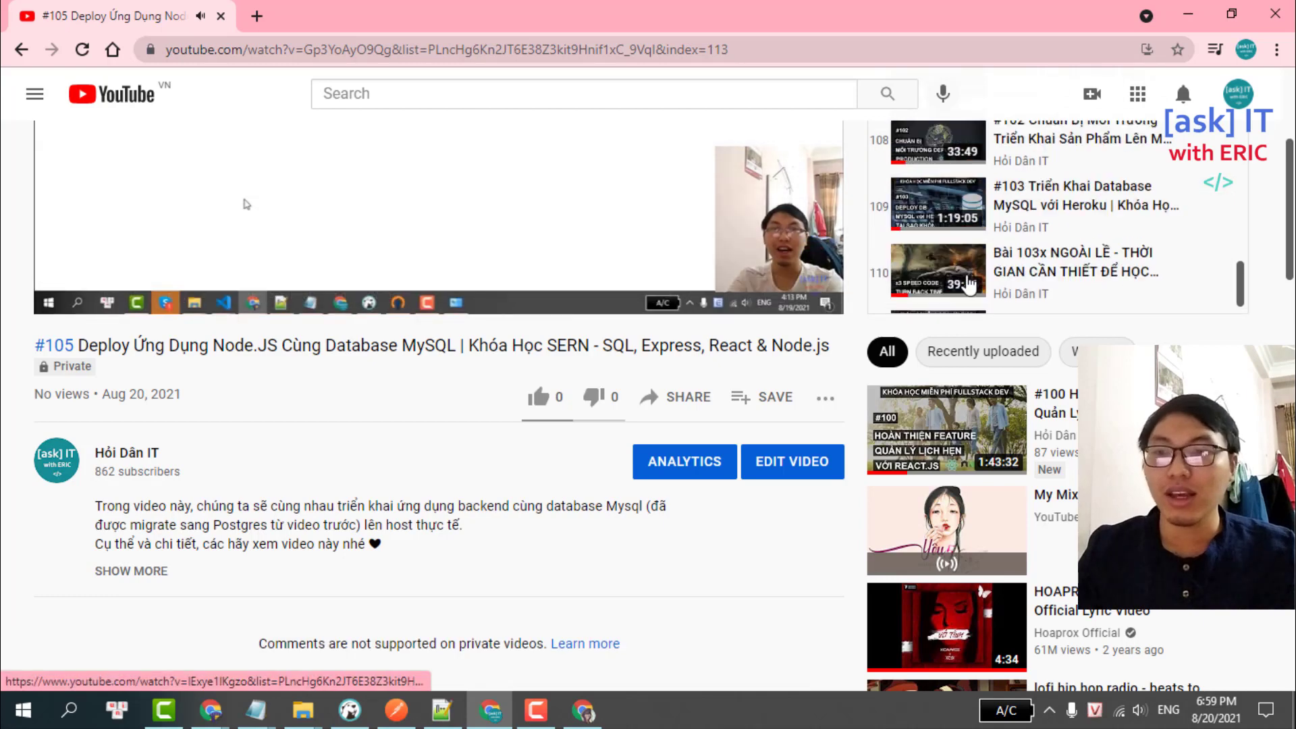
{"action": "scroll", "coordinate": [969, 283], "scroll_direction": "up", "scroll_amount": 1}
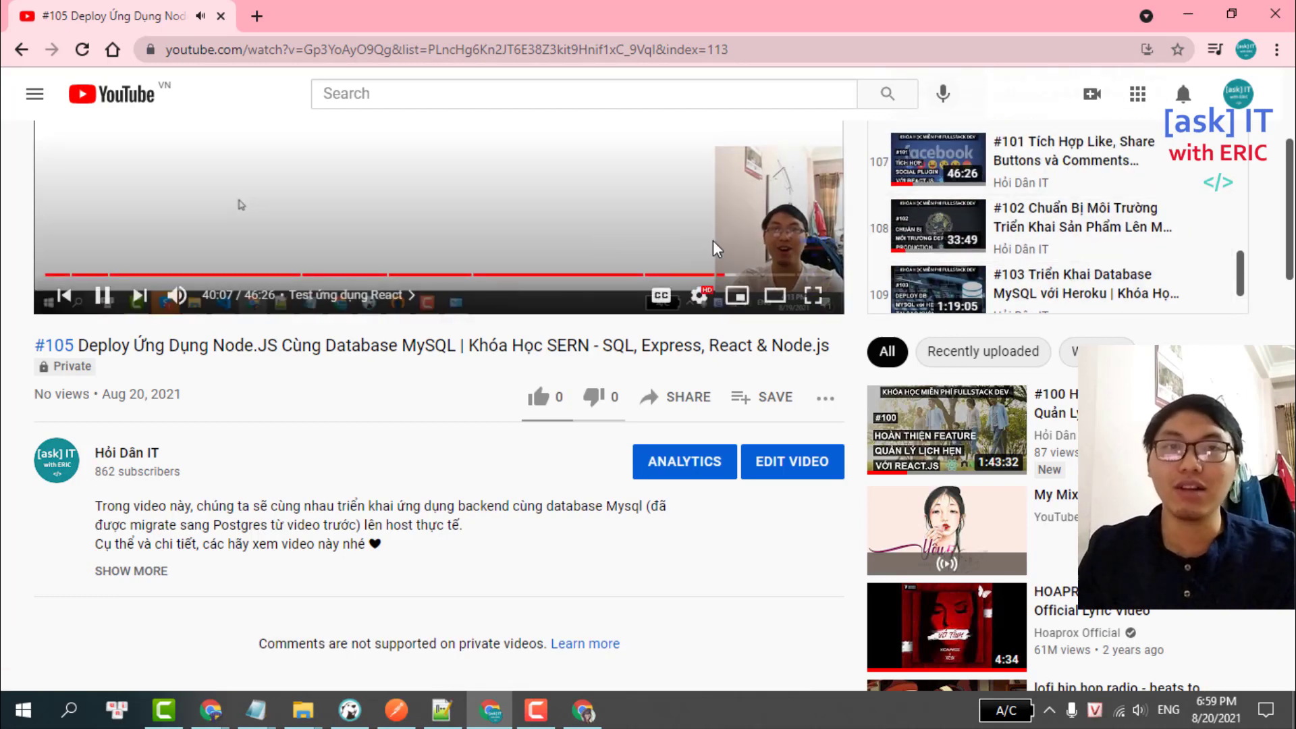
{"action": "scroll", "coordinate": [686, 270], "scroll_direction": "up", "scroll_amount": 1}
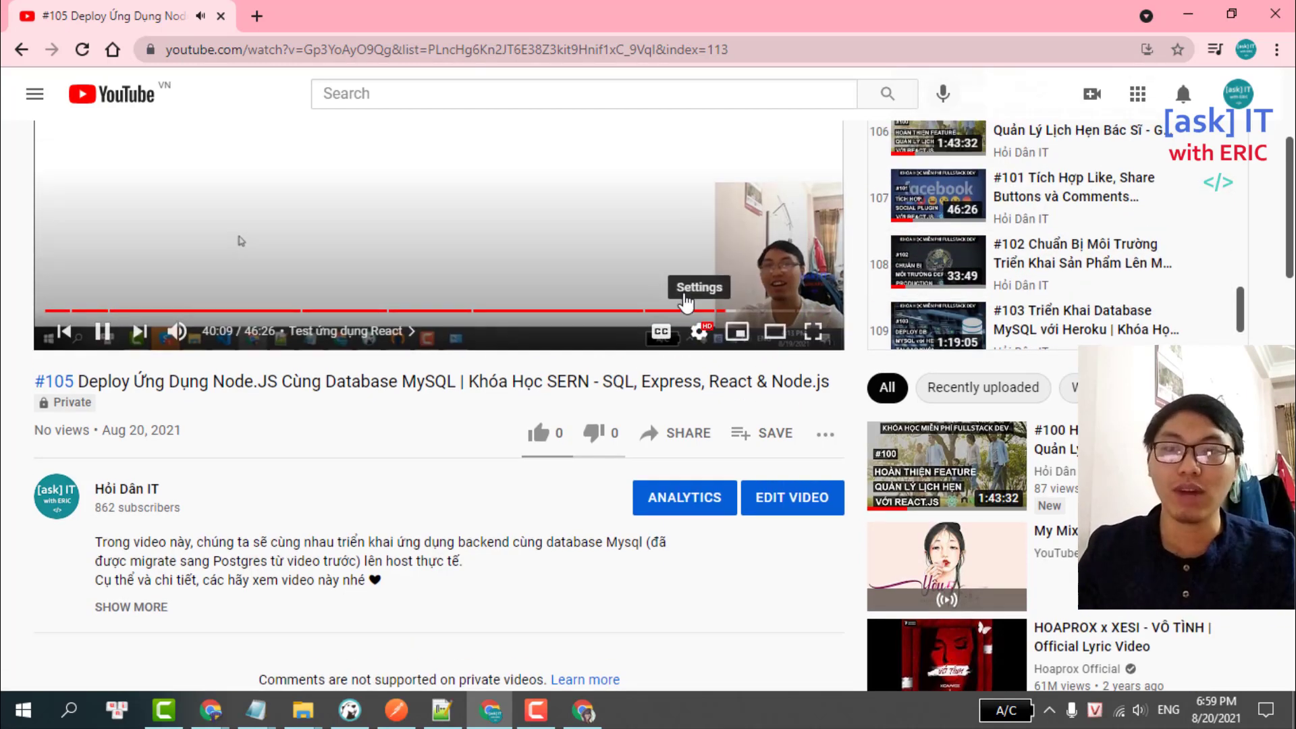
{"action": "scroll", "coordinate": [685, 302], "scroll_direction": "up", "scroll_amount": 2}
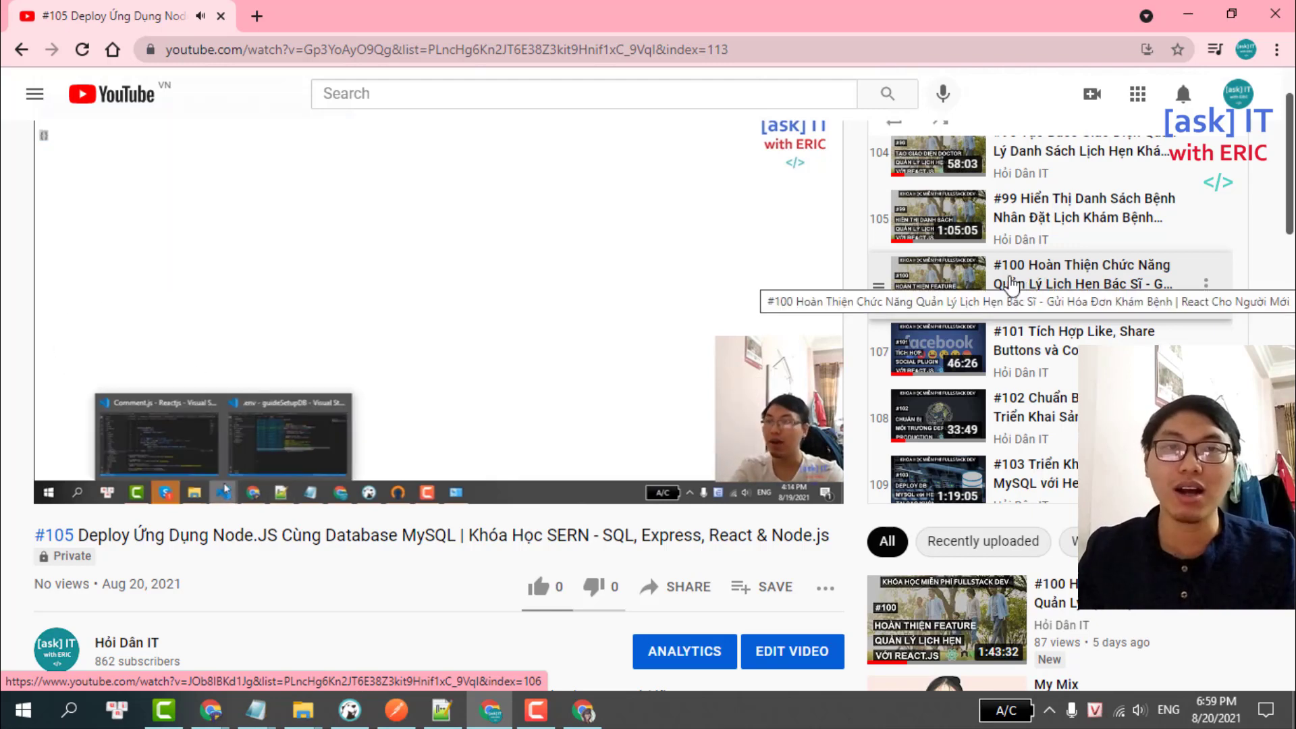
{"action": "scroll", "coordinate": [1011, 283], "scroll_direction": "down", "scroll_amount": 4}
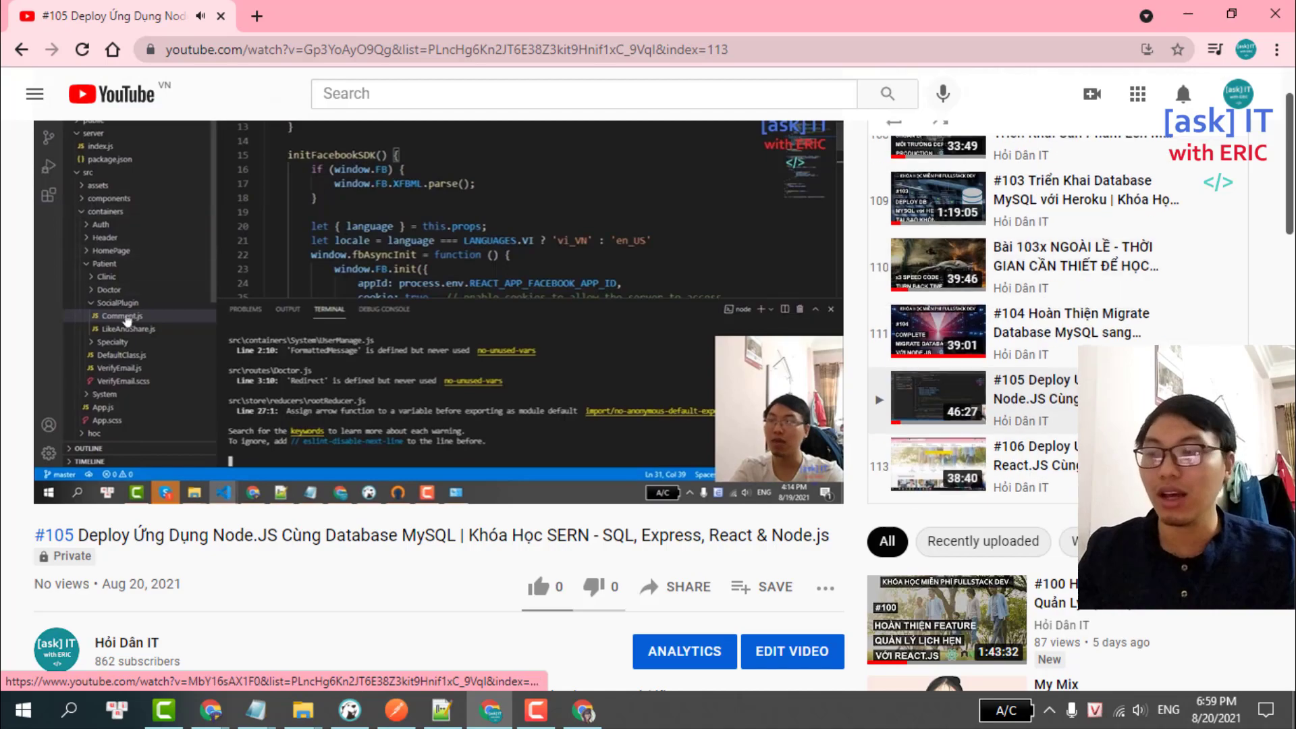
{"action": "scroll", "coordinate": [4, 334], "scroll_direction": "down", "scroll_amount": 7}
{"action": "scroll", "coordinate": [454, 318], "scroll_direction": "down", "scroll_amount": 6}
{"action": "scroll", "coordinate": [839, 327], "scroll_direction": "up", "scroll_amount": 8}
{"action": "scroll", "coordinate": [839, 327], "scroll_direction": "up", "scroll_amount": 5}
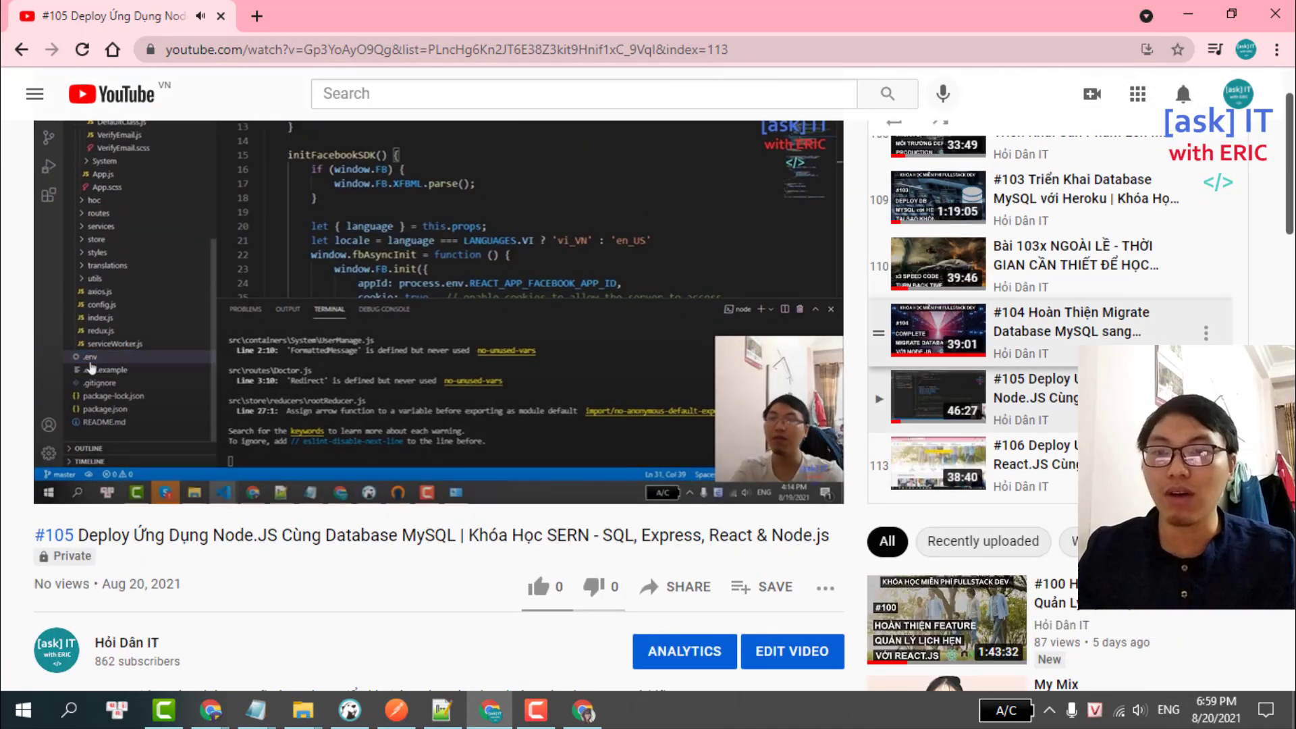
Open the Bài 103x video, expand its description and highlight the donate and fanpage links.
{"action": "left_click", "coordinate": [1016, 270]}
{"action": "scroll", "coordinate": [7, 297], "scroll_direction": "down", "scroll_amount": 5}
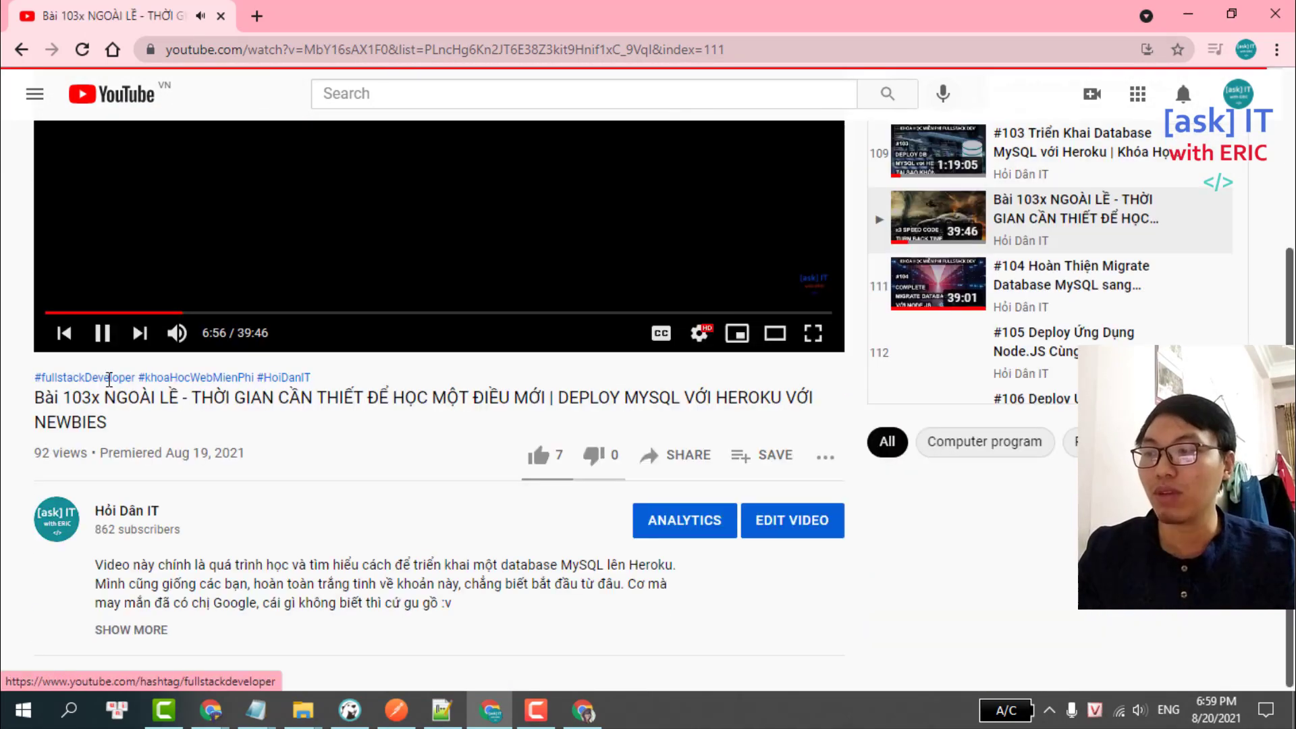
{"action": "scroll", "coordinate": [88, 372], "scroll_direction": "down", "scroll_amount": 5}
{"action": "scroll", "coordinate": [174, 448], "scroll_direction": "down", "scroll_amount": 3}
{"action": "scroll", "coordinate": [168, 304], "scroll_direction": "down", "scroll_amount": 2}
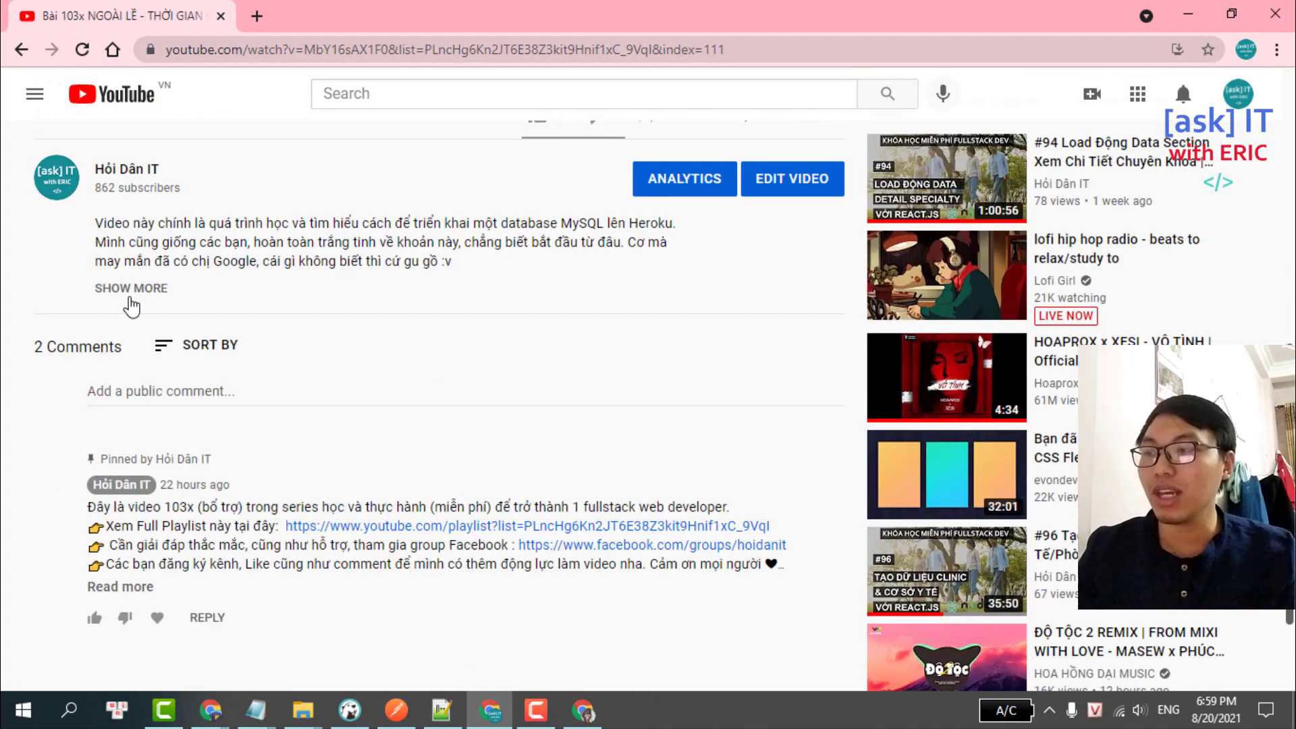
{"action": "left_click", "coordinate": [129, 301]}
{"action": "scroll", "coordinate": [395, 291], "scroll_direction": "down", "scroll_amount": 5}
{"action": "scroll", "coordinate": [98, 331], "scroll_direction": "up", "scroll_amount": 3}
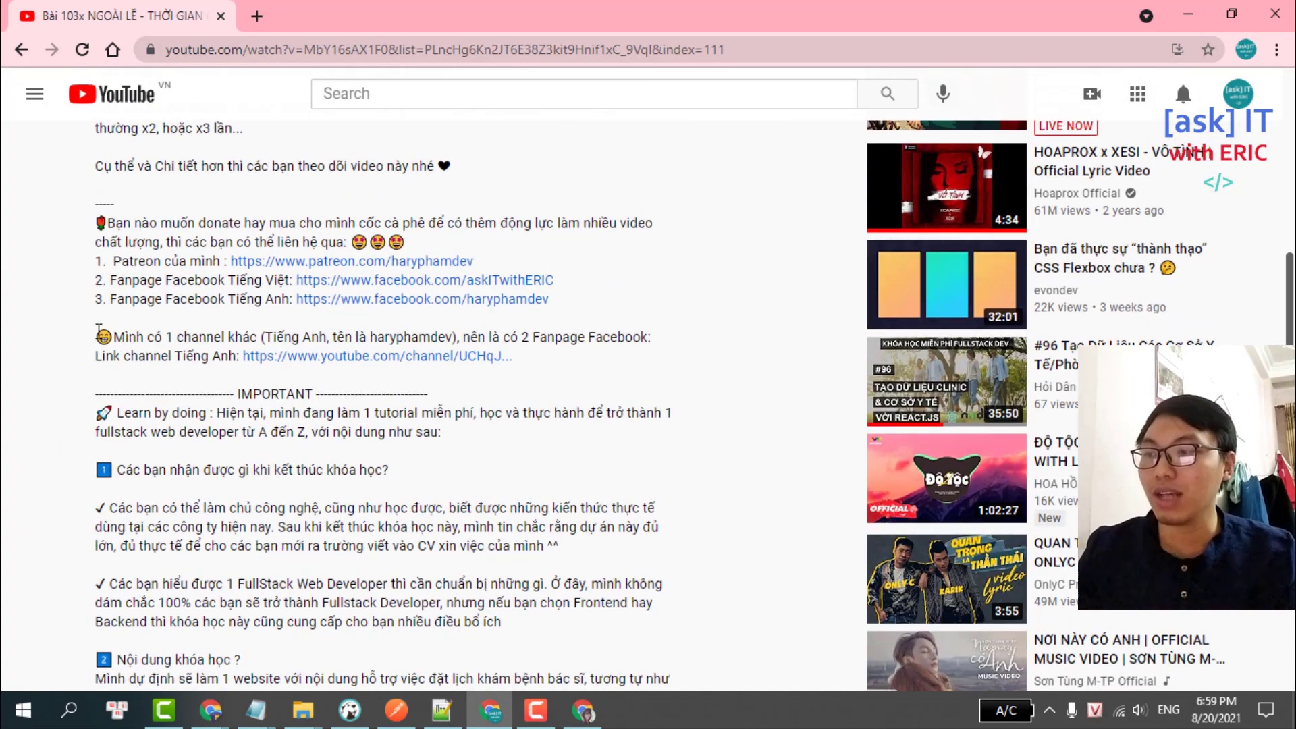
{"action": "left_click_drag", "start_coordinate": [61, 230], "coordinate": [470, 353]}
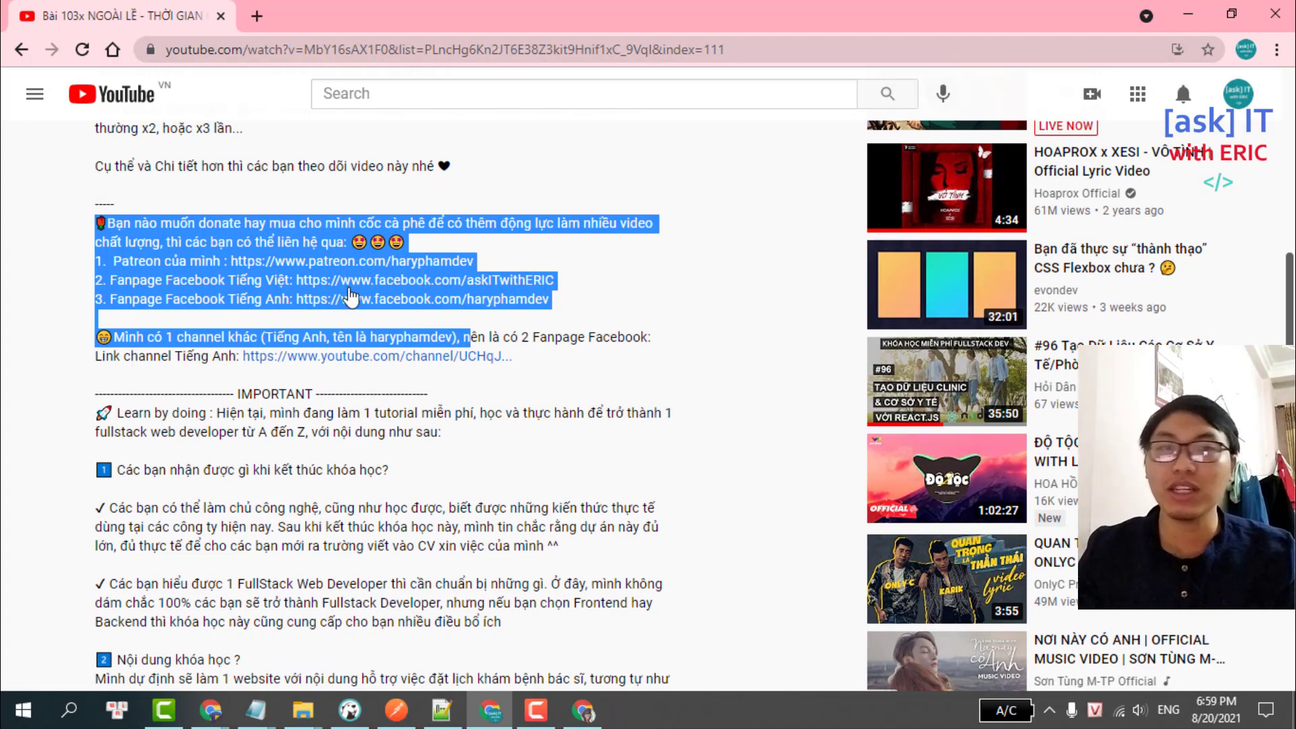
Highlight the description's contact links and the paragraph about the course playlist.
{"action": "scroll", "coordinate": [305, 277], "scroll_direction": "down", "scroll_amount": 2}
{"action": "scroll", "coordinate": [297, 283], "scroll_direction": "down", "scroll_amount": 2}
{"action": "scroll", "coordinate": [287, 297], "scroll_direction": "down", "scroll_amount": 5}
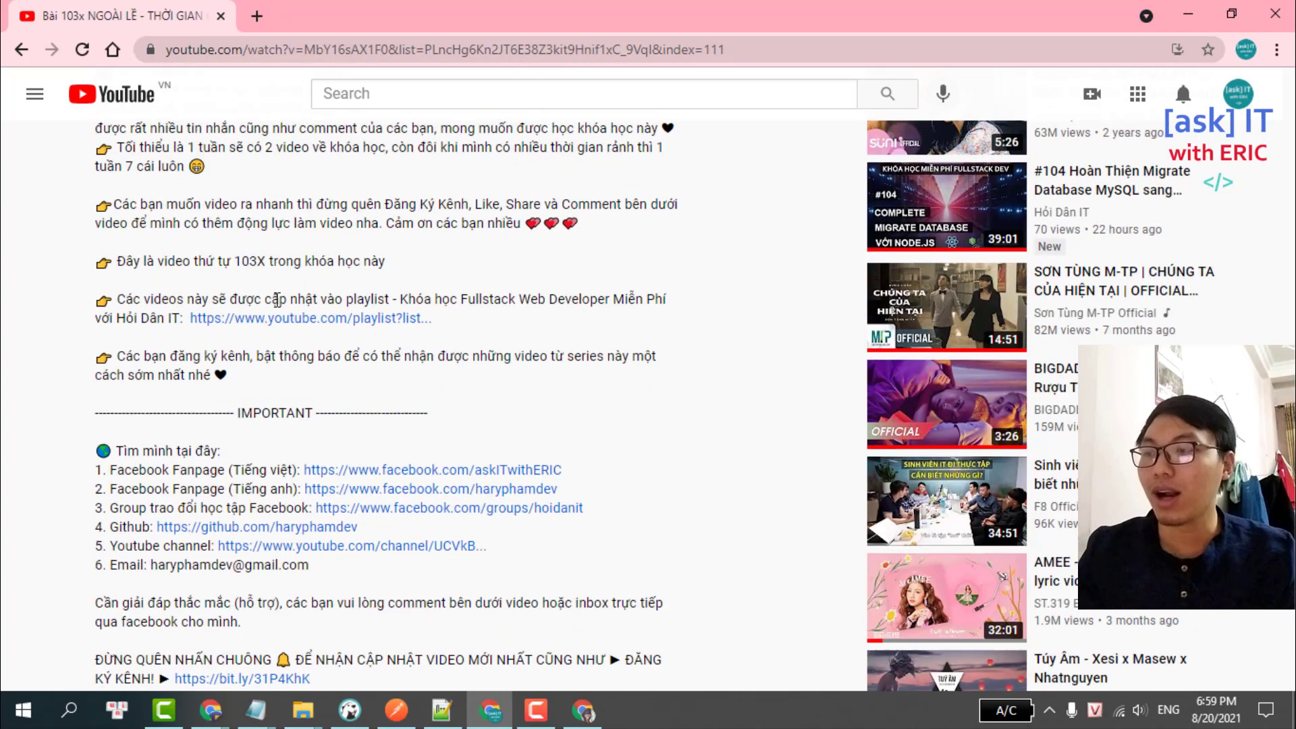
{"action": "scroll", "coordinate": [278, 307], "scroll_direction": "down", "scroll_amount": 1}
{"action": "mouse_move", "coordinate": [113, 260]}
{"action": "left_mouse_down"}
{"action": "mouse_move", "coordinate": [496, 365]}
{"action": "mouse_move", "coordinate": [641, 341]}
{"action": "left_mouse_up"}
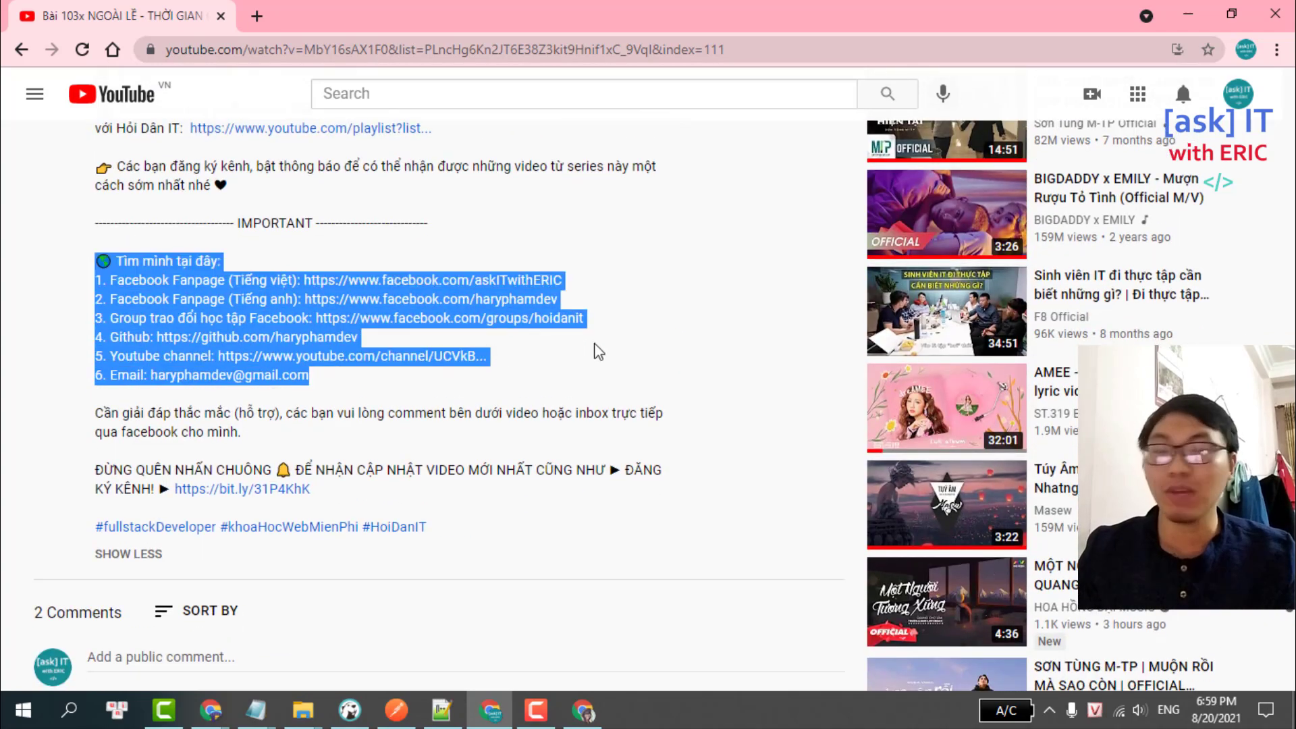
{"action": "left_click", "coordinate": [641, 341]}
{"action": "scroll", "coordinate": [331, 284], "scroll_direction": "up", "scroll_amount": 3}
{"action": "triple_click", "coordinate": [189, 309]}
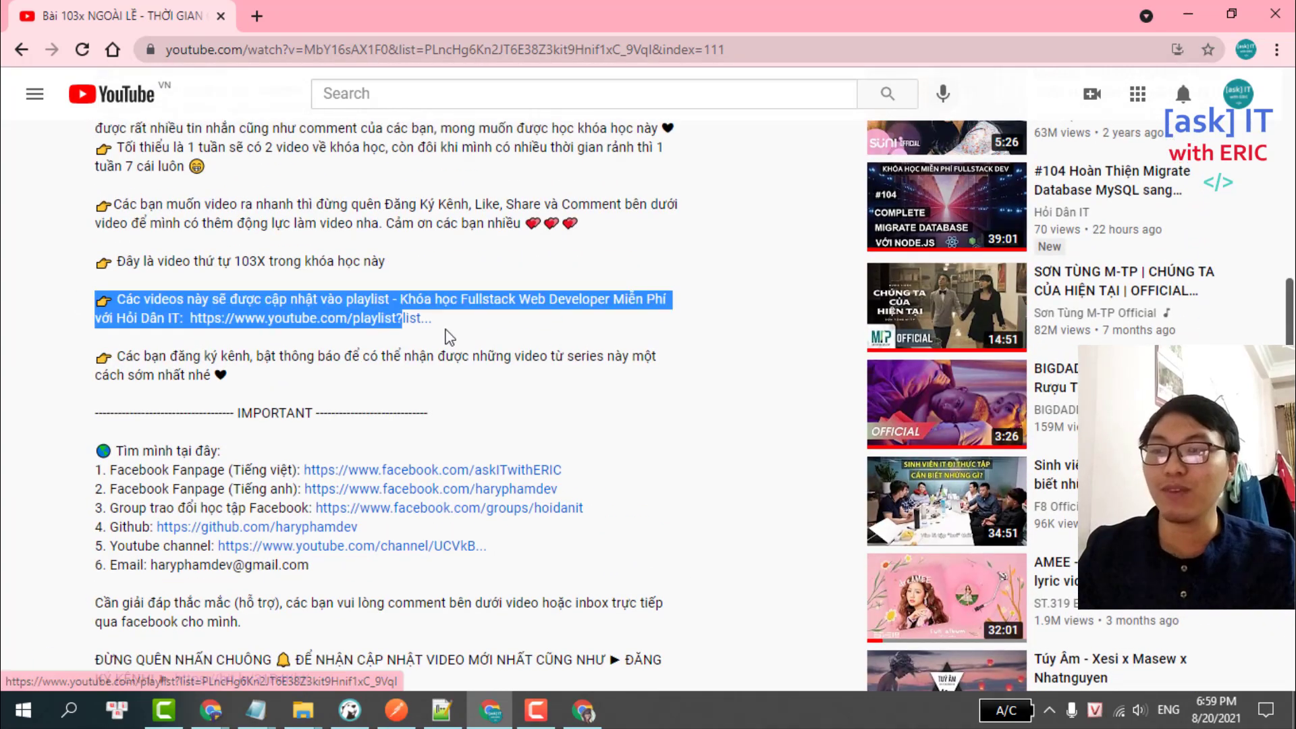
Highlight the pinned comment's Facebook group line, then return to the BookingCare home page.
{"action": "scroll", "coordinate": [199, 243], "scroll_direction": "down", "scroll_amount": 5}
{"action": "scroll", "coordinate": [853, 398], "scroll_direction": "down", "scroll_amount": 6}
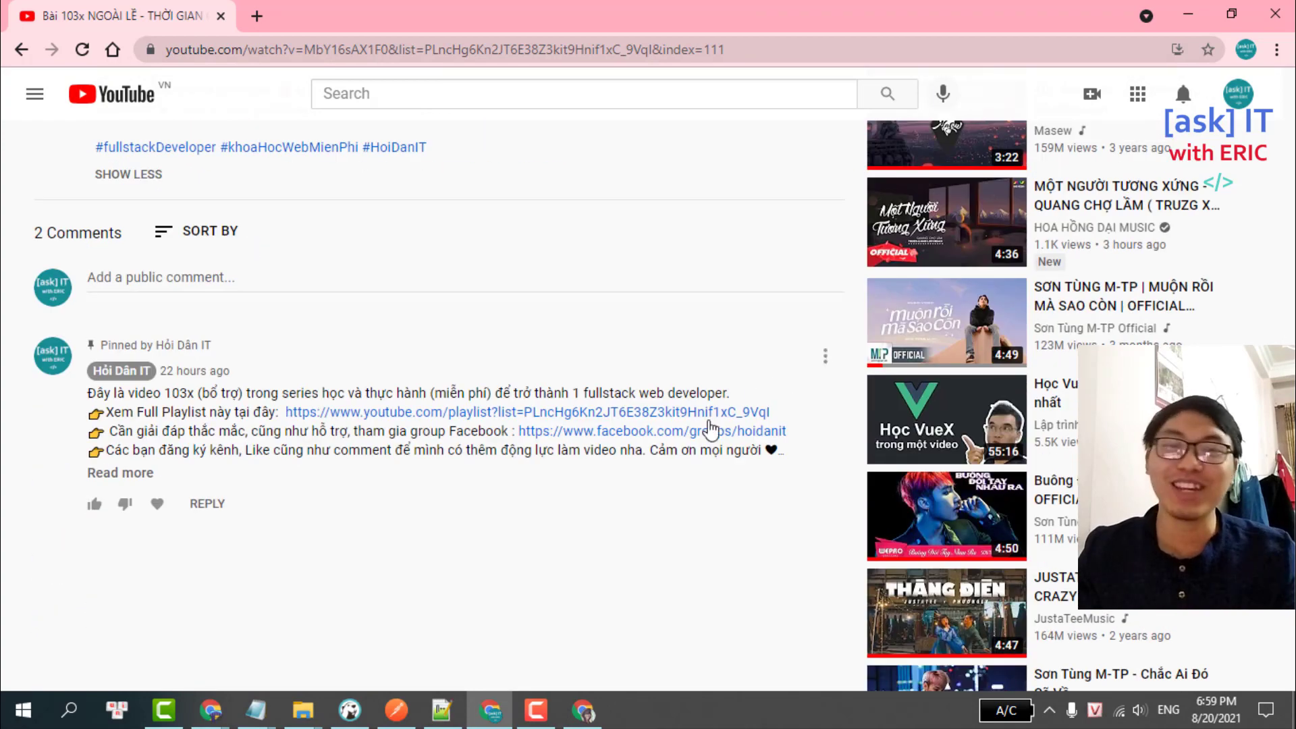
{"action": "mouse_move", "coordinate": [435, 420]}
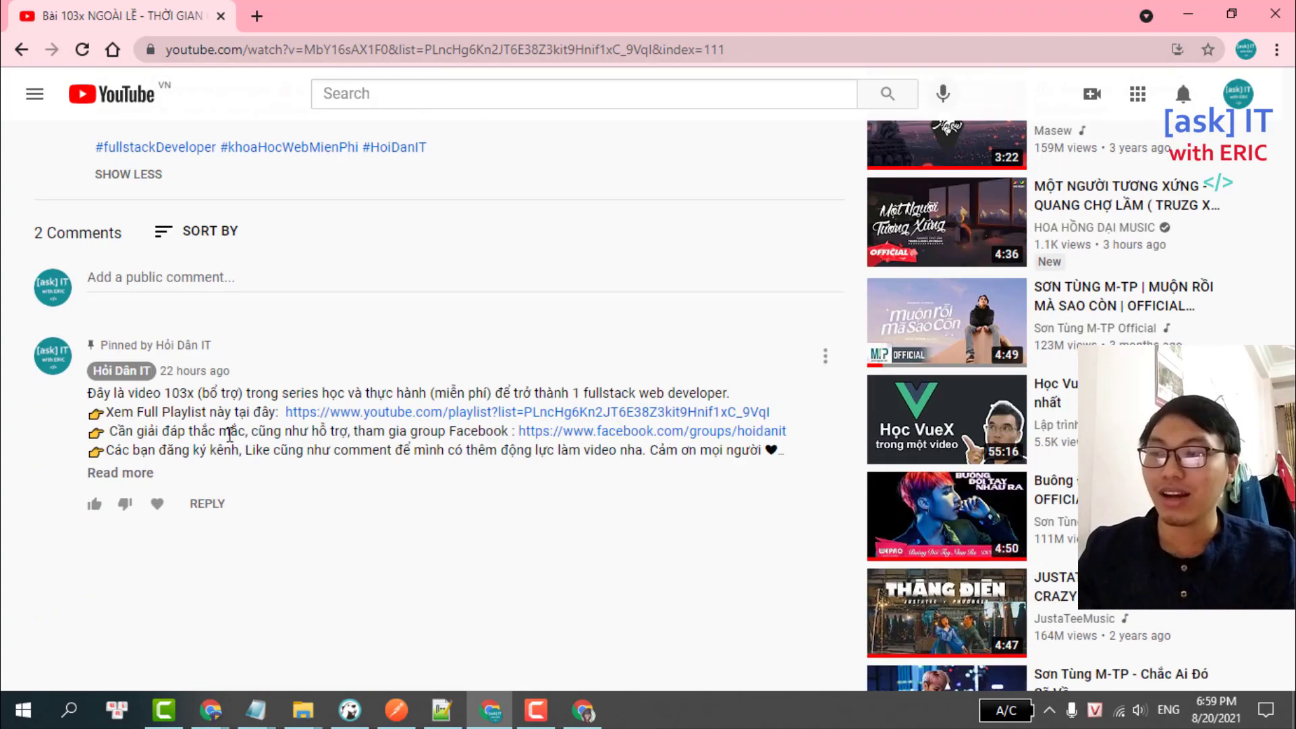
{"action": "triple_click", "coordinate": [367, 440]}
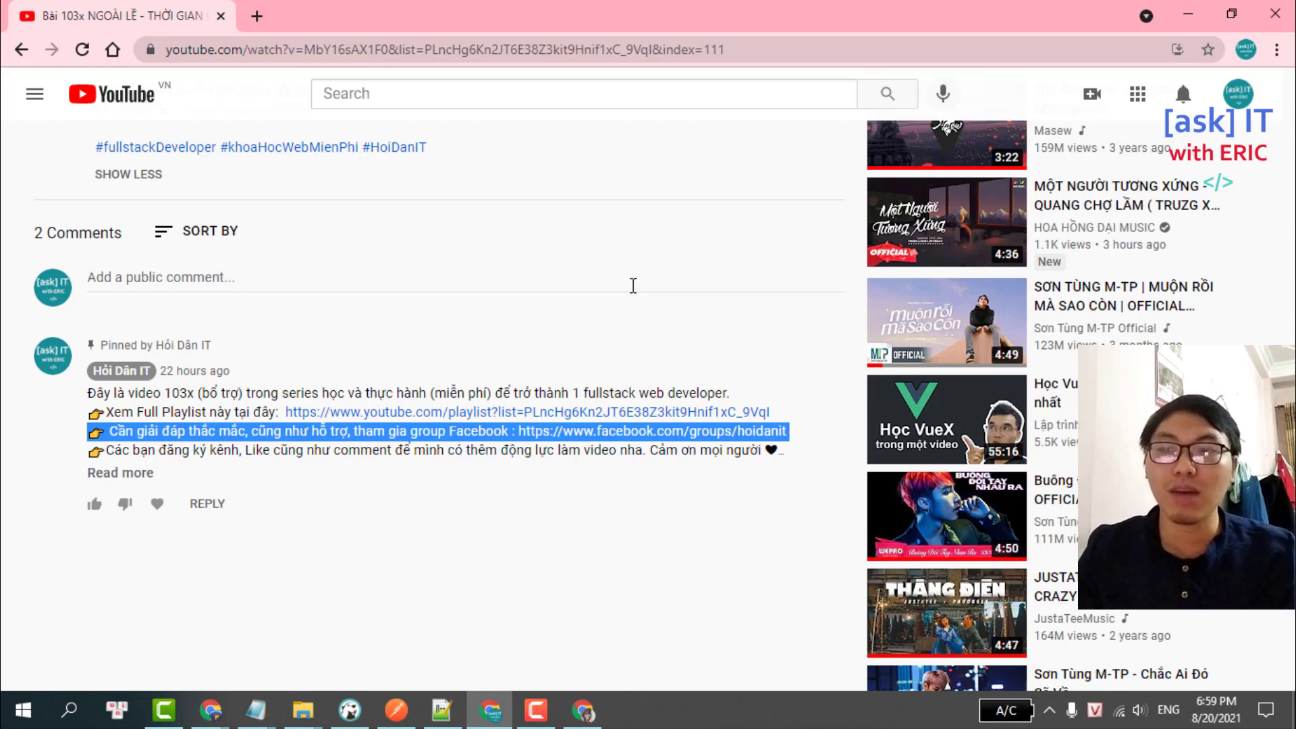
{"action": "left_click", "coordinate": [640, 280]}
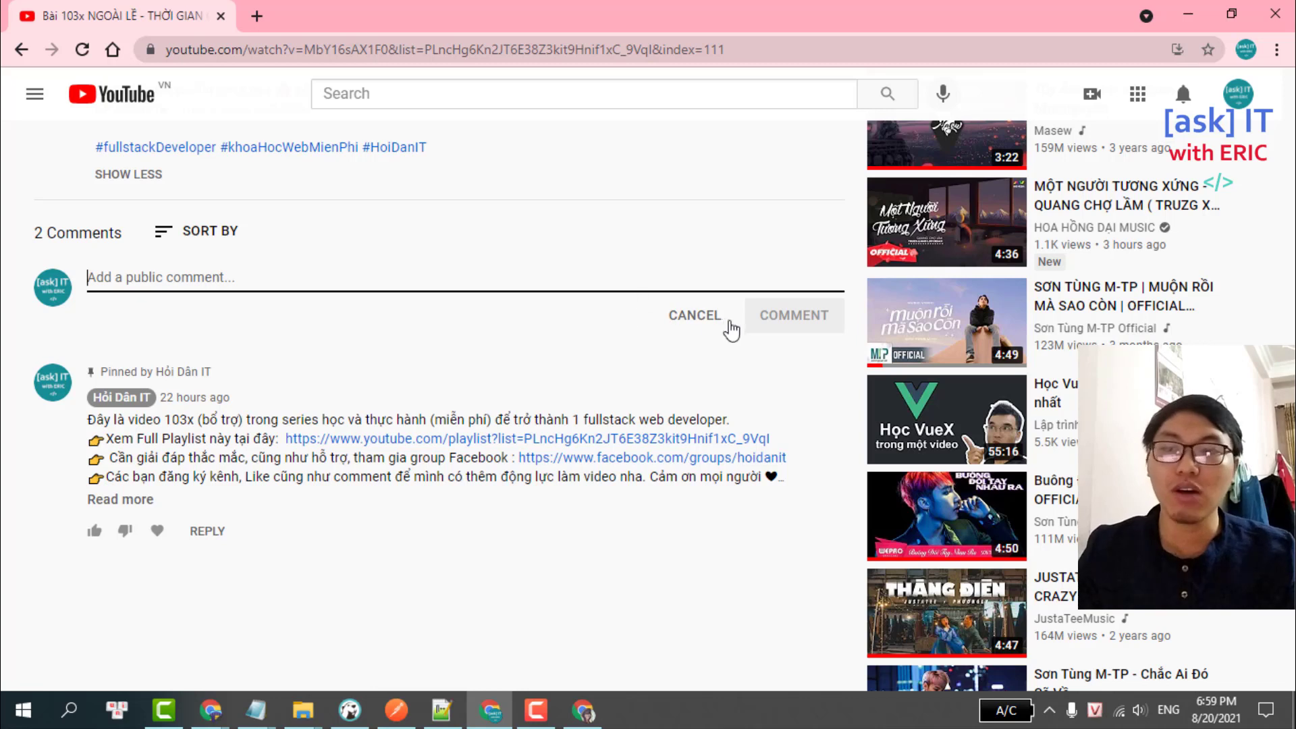
{"action": "left_click", "coordinate": [682, 319]}
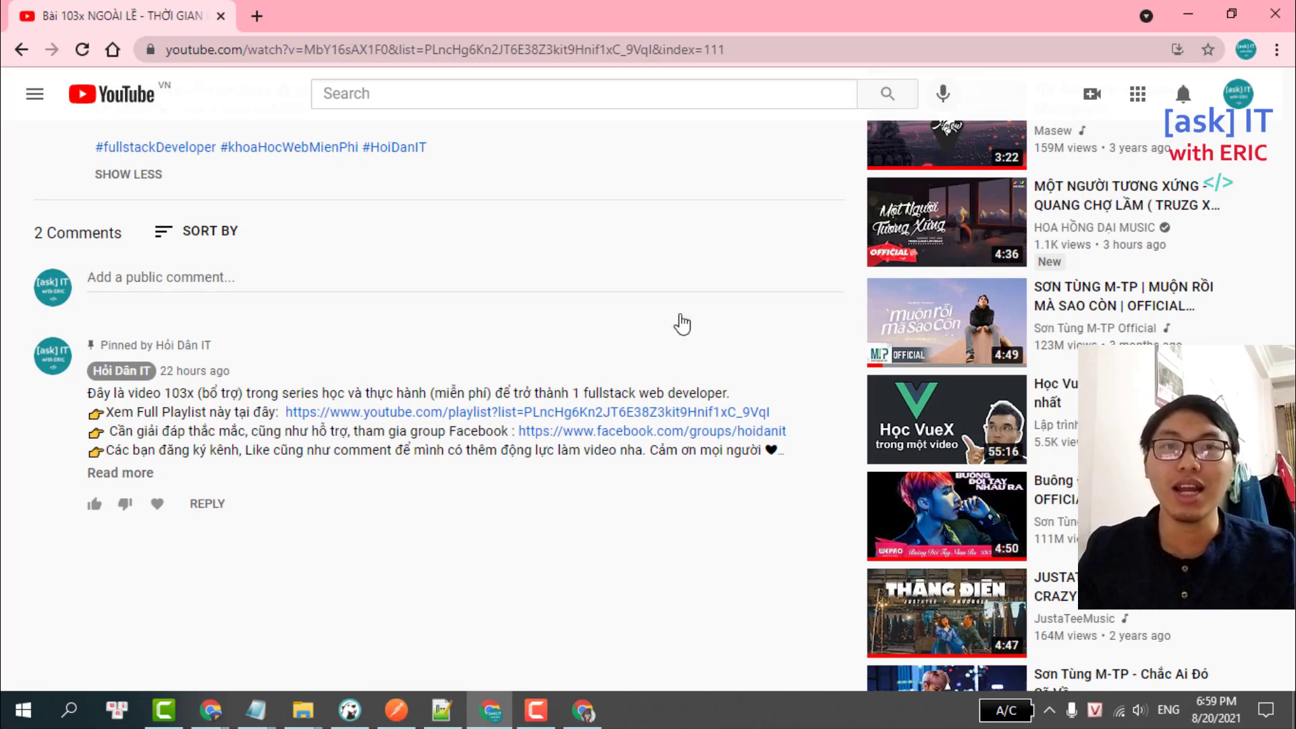
{"action": "scroll", "coordinate": [493, 314], "scroll_direction": "up", "scroll_amount": 4}
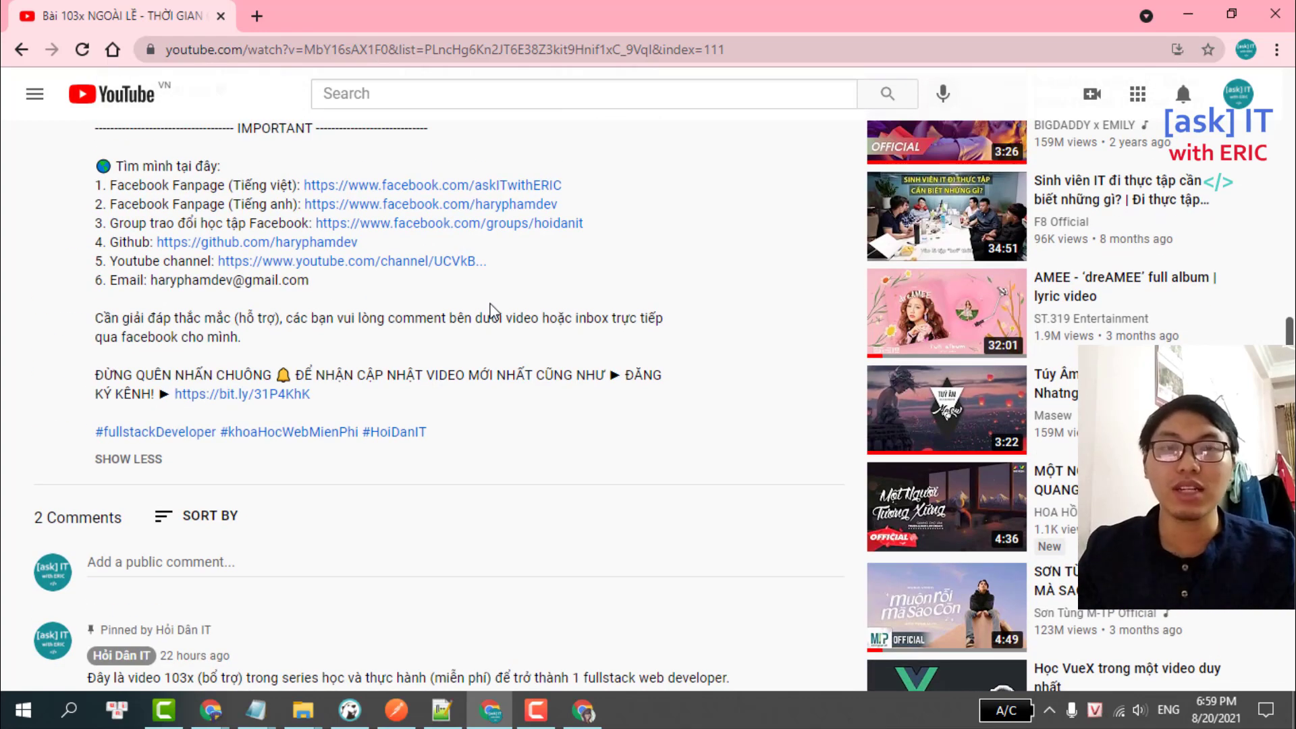
{"action": "scroll", "coordinate": [492, 312], "scroll_direction": "up", "scroll_amount": 4}
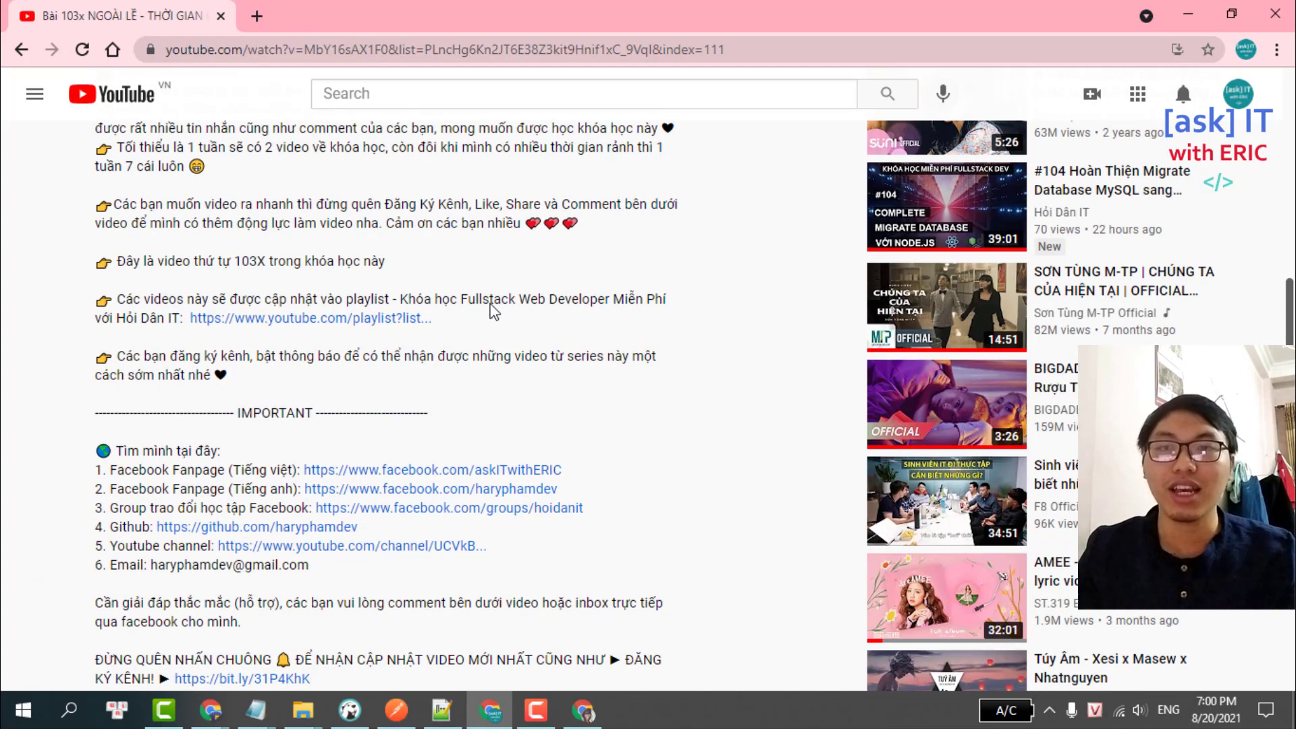
{"action": "mouse_move", "coordinate": [211, 710]}
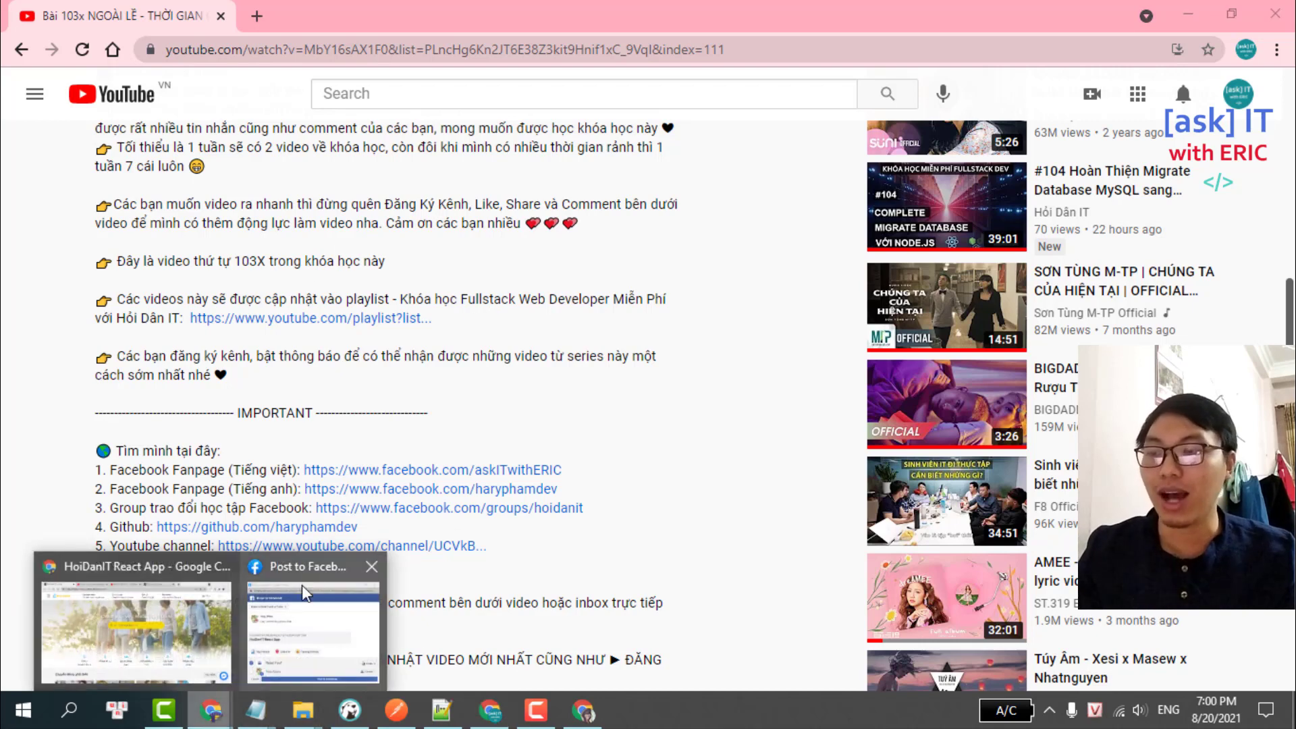
{"action": "left_click", "coordinate": [135, 607]}
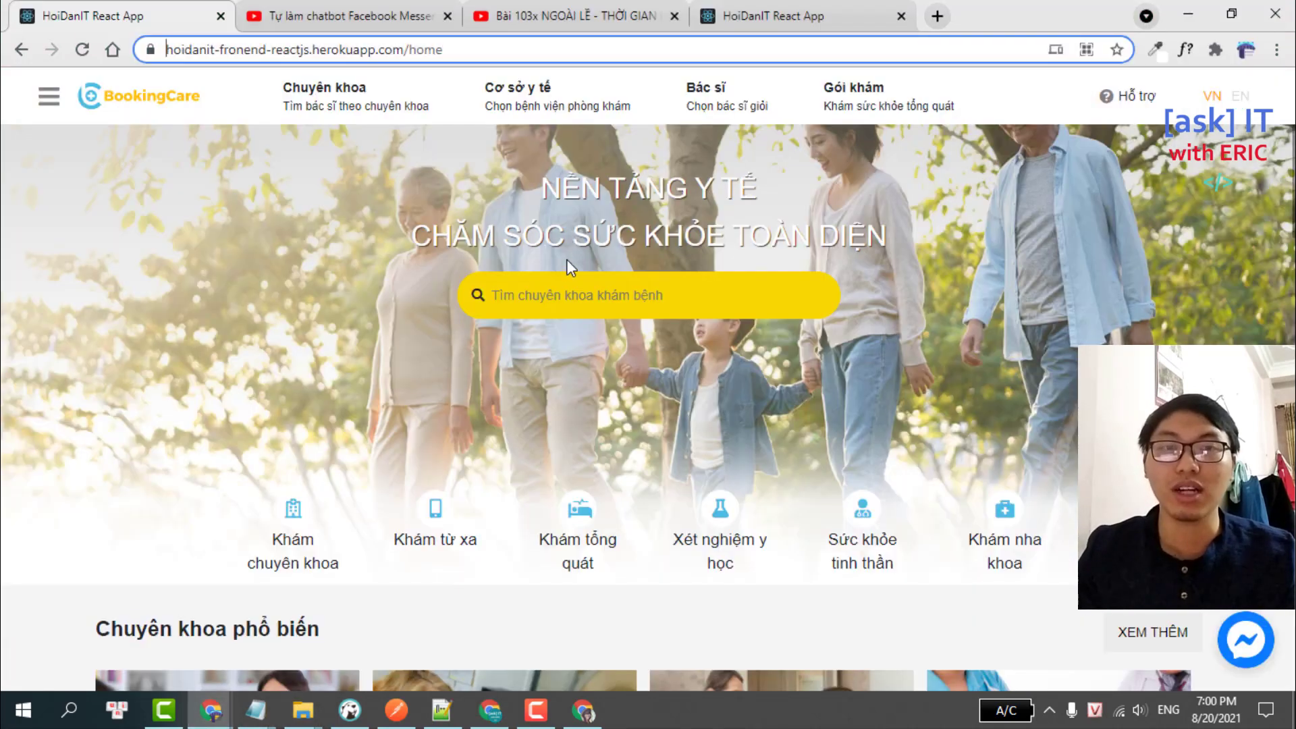